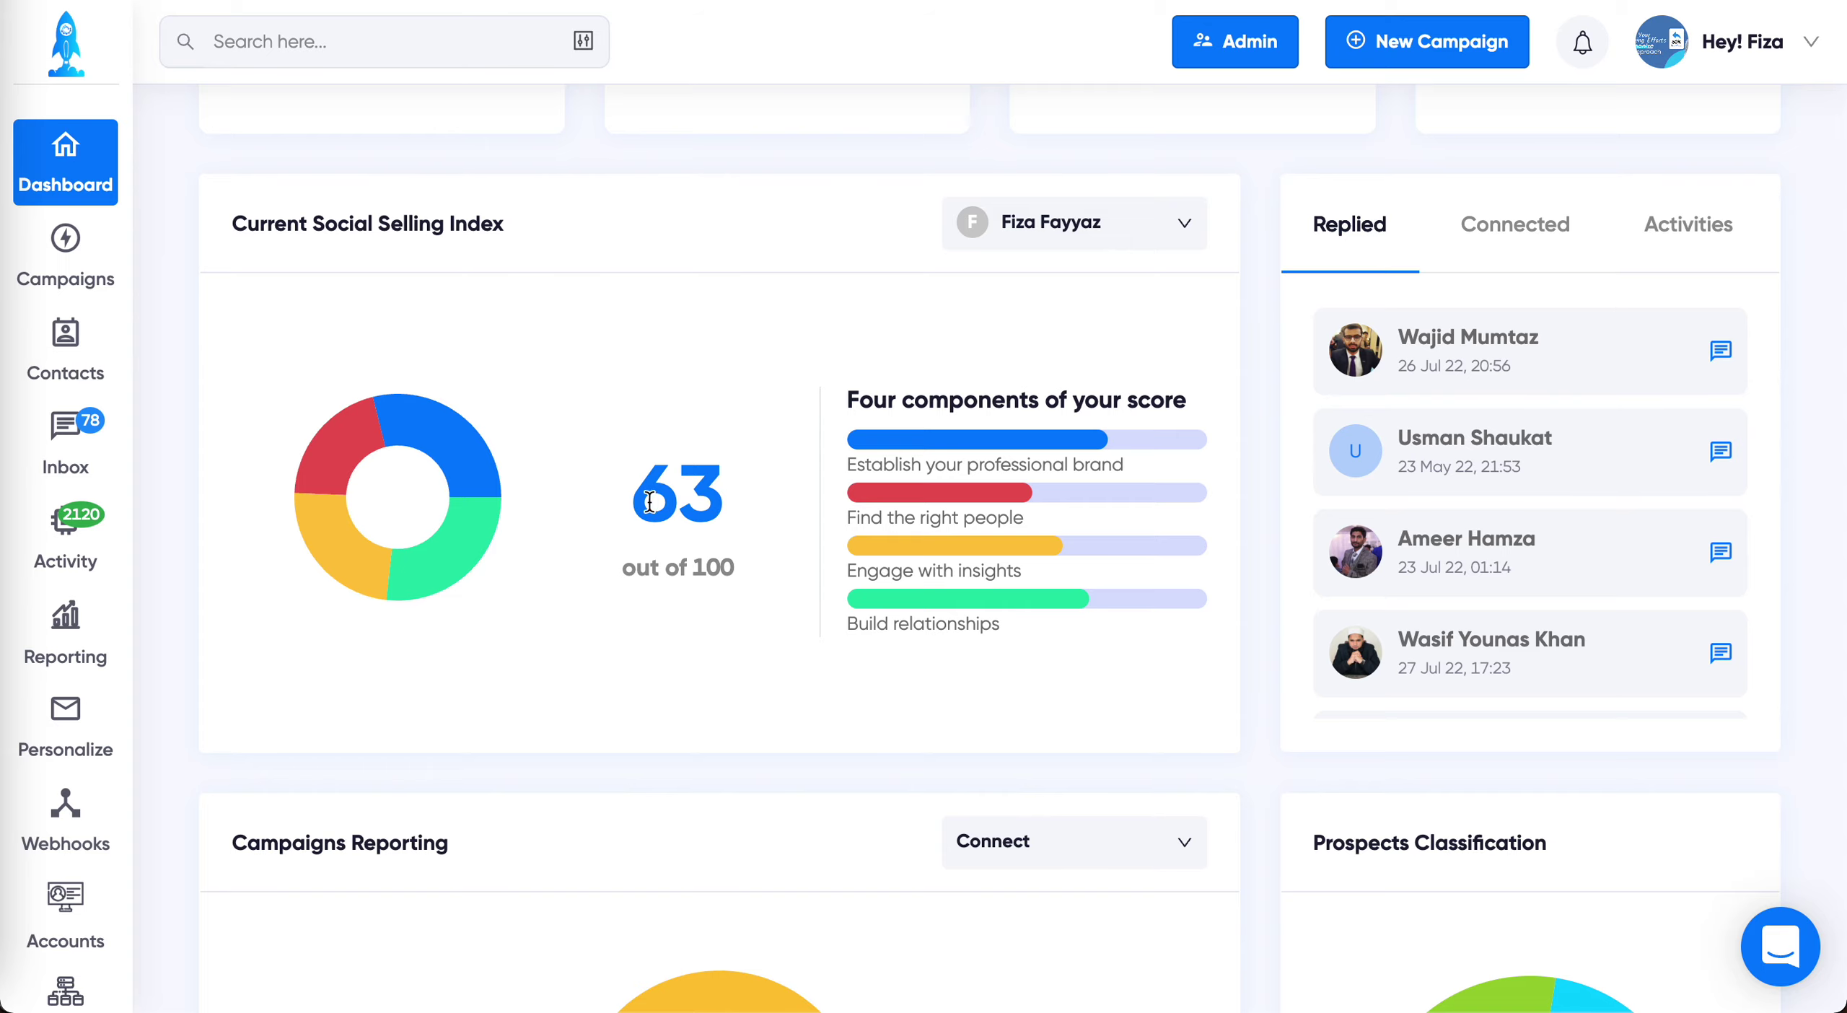
View the message conversation of the first prospect in the dashboard's Replied list and close it
{"action": "left_click", "coordinate": [1724, 353]}
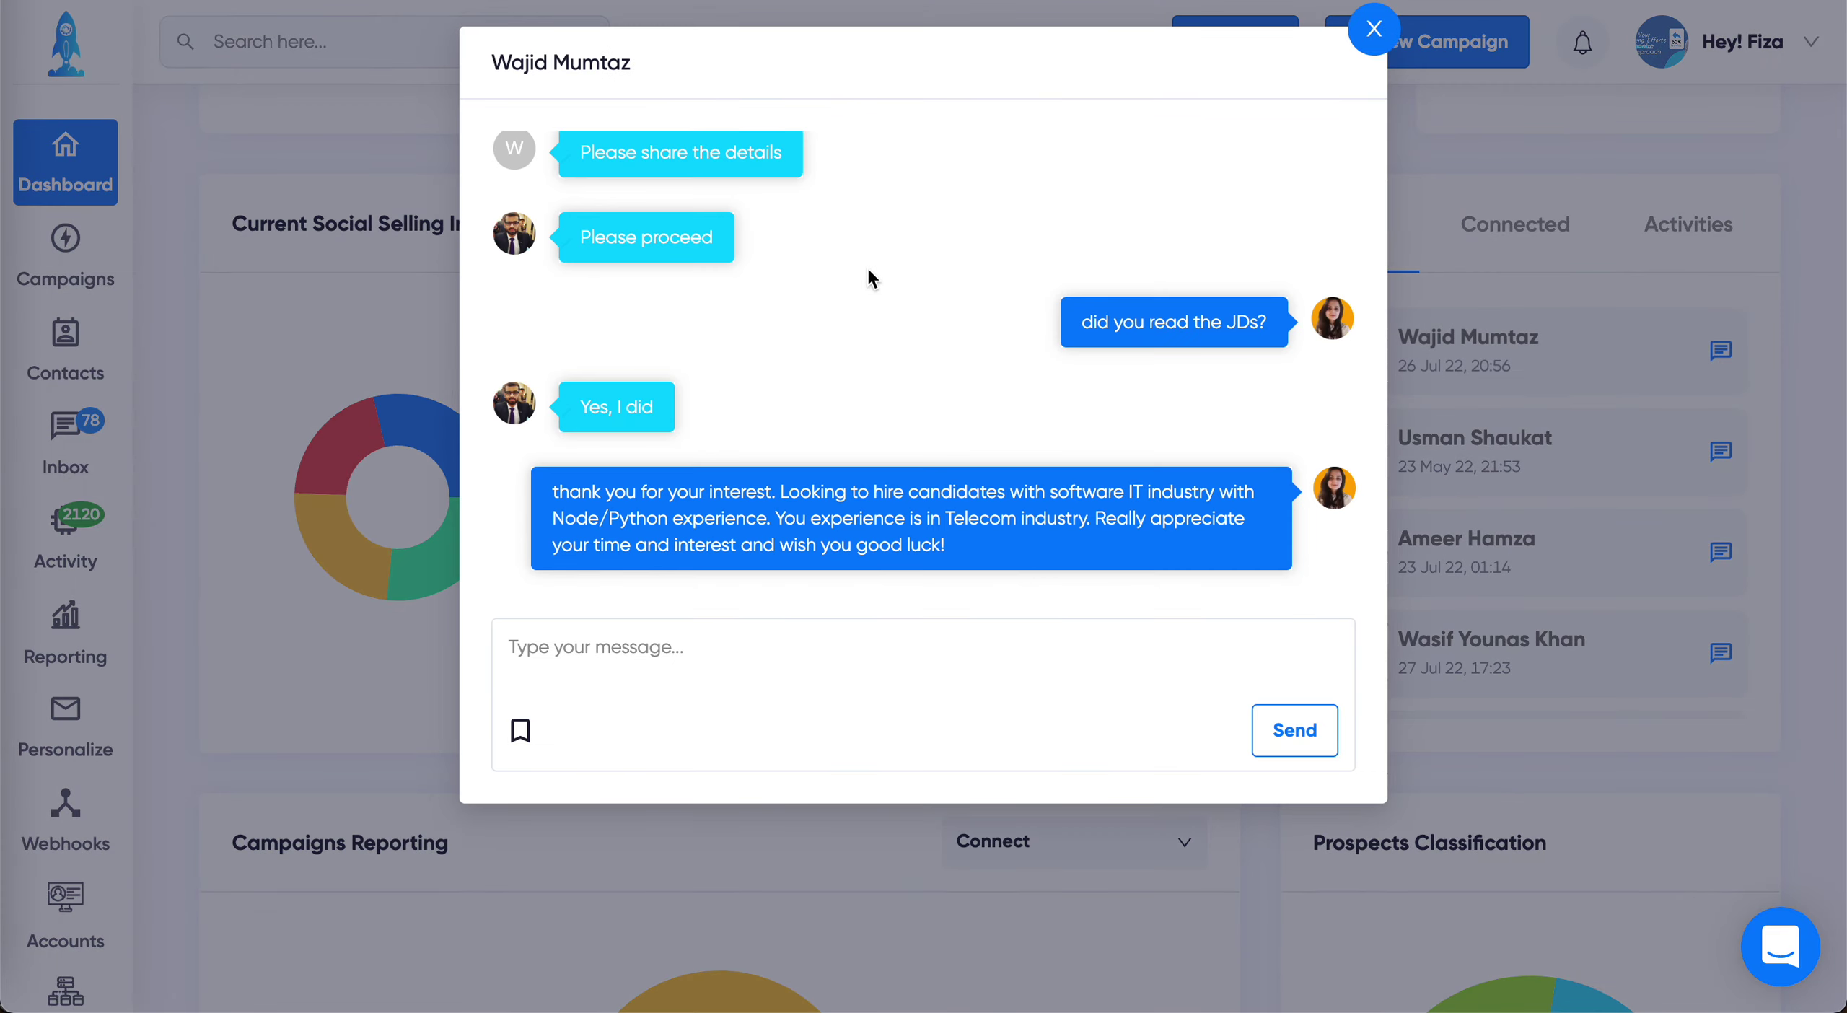
{"action": "scroll", "coordinate": [870, 275], "scroll_direction": "up", "scroll_amount": 3}
{"action": "left_click", "coordinate": [1818, 313]}
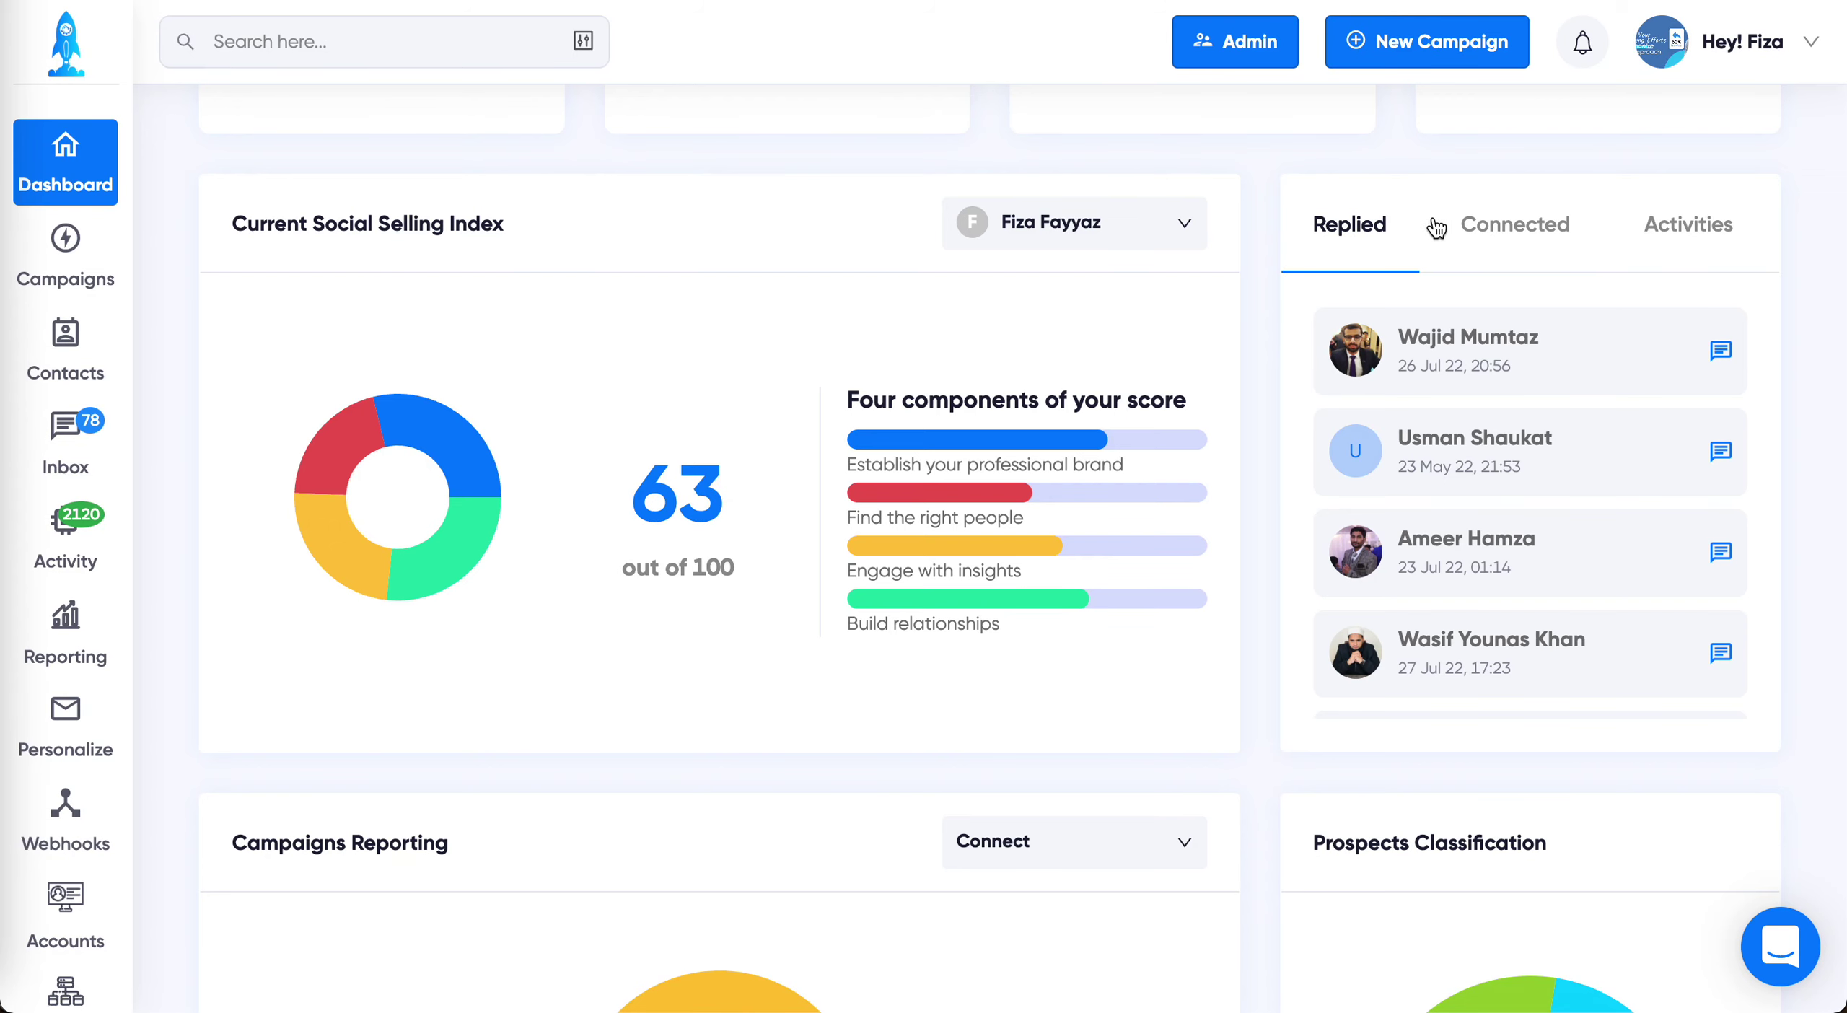
Review the dashboard's Connected and Activities lists, plus the Campaigns Reporting and Prospects Classification charts
{"action": "left_click", "coordinate": [1533, 246]}
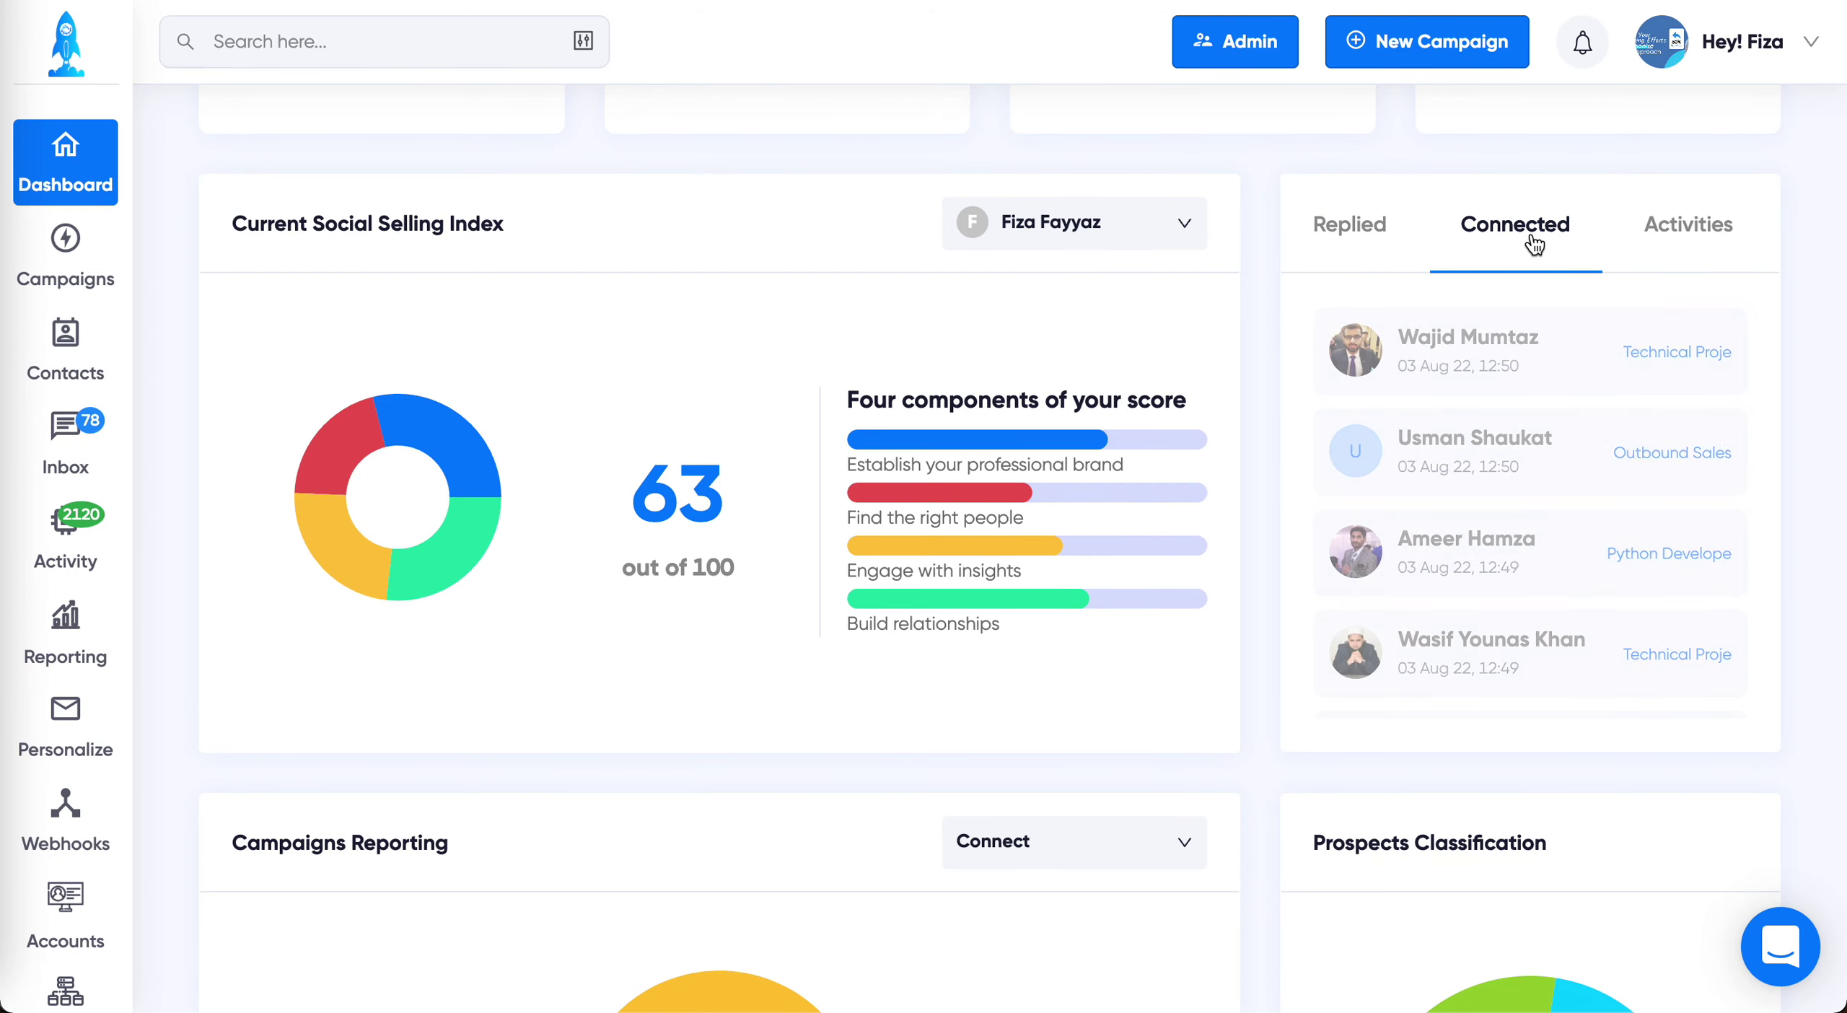
{"action": "left_click", "coordinate": [1724, 216]}
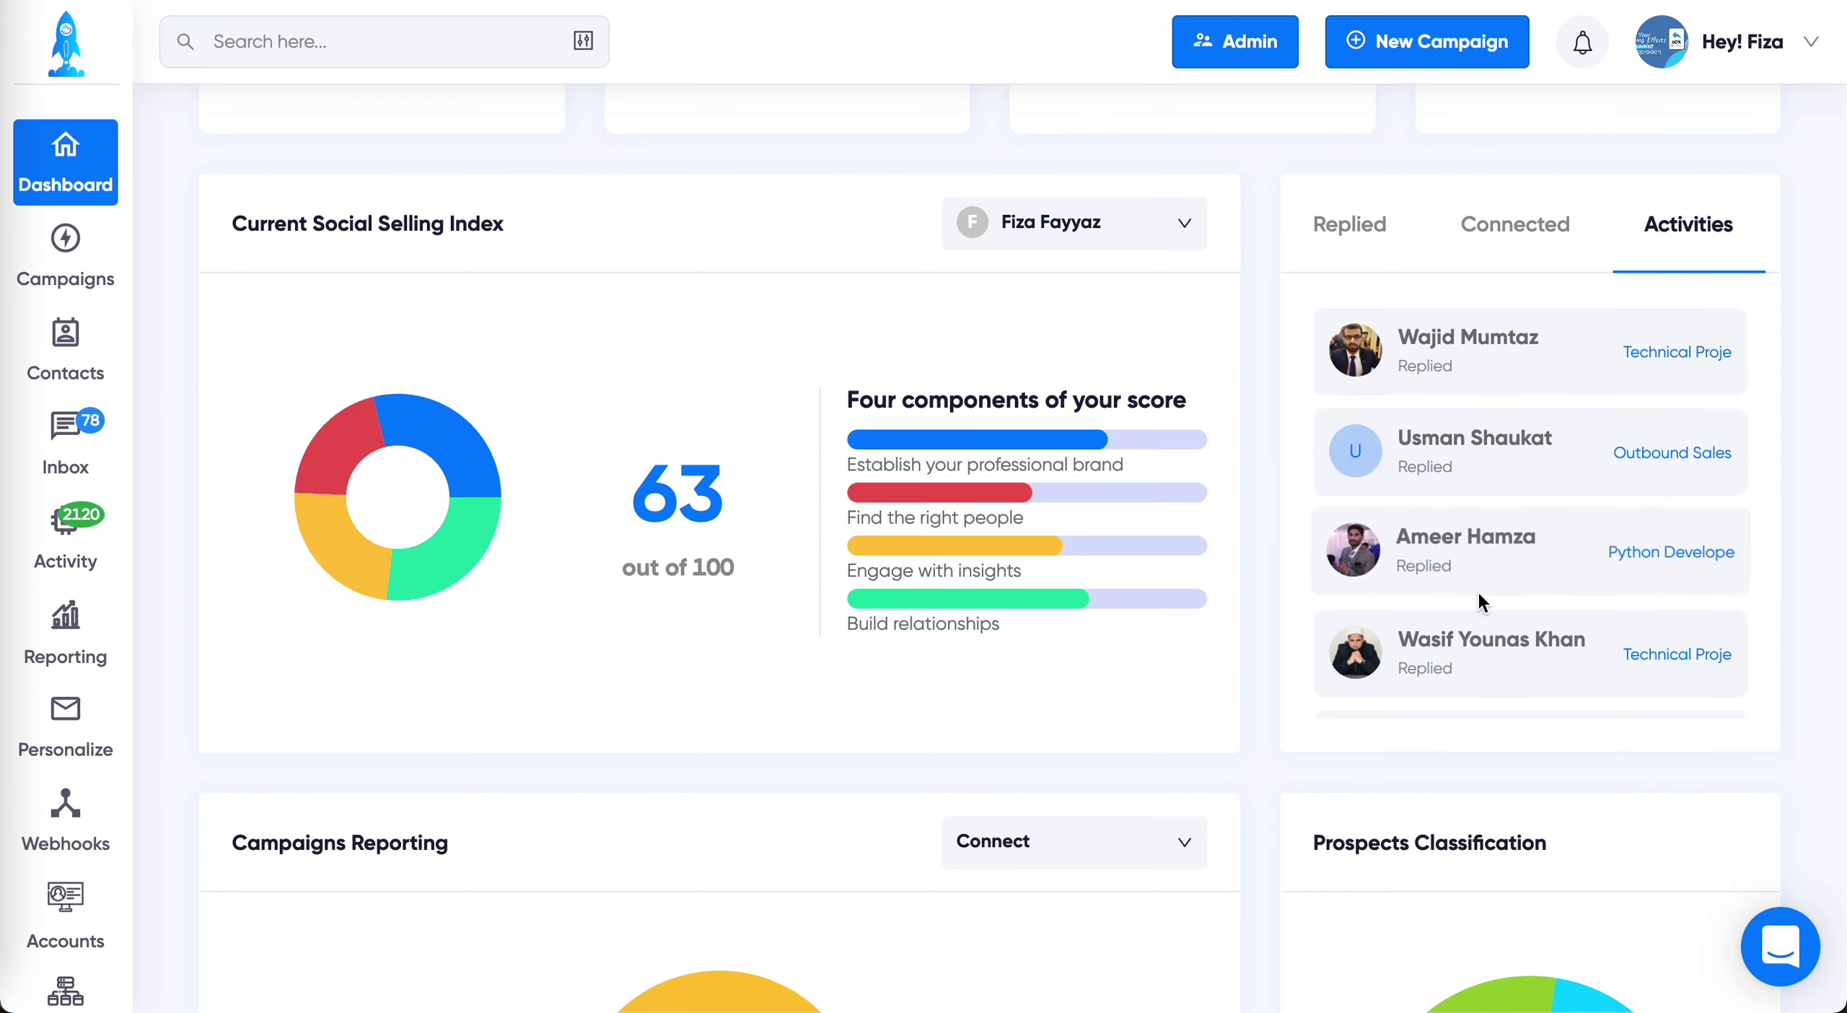
{"action": "scroll", "coordinate": [986, 1005], "scroll_direction": "down", "scroll_amount": 3}
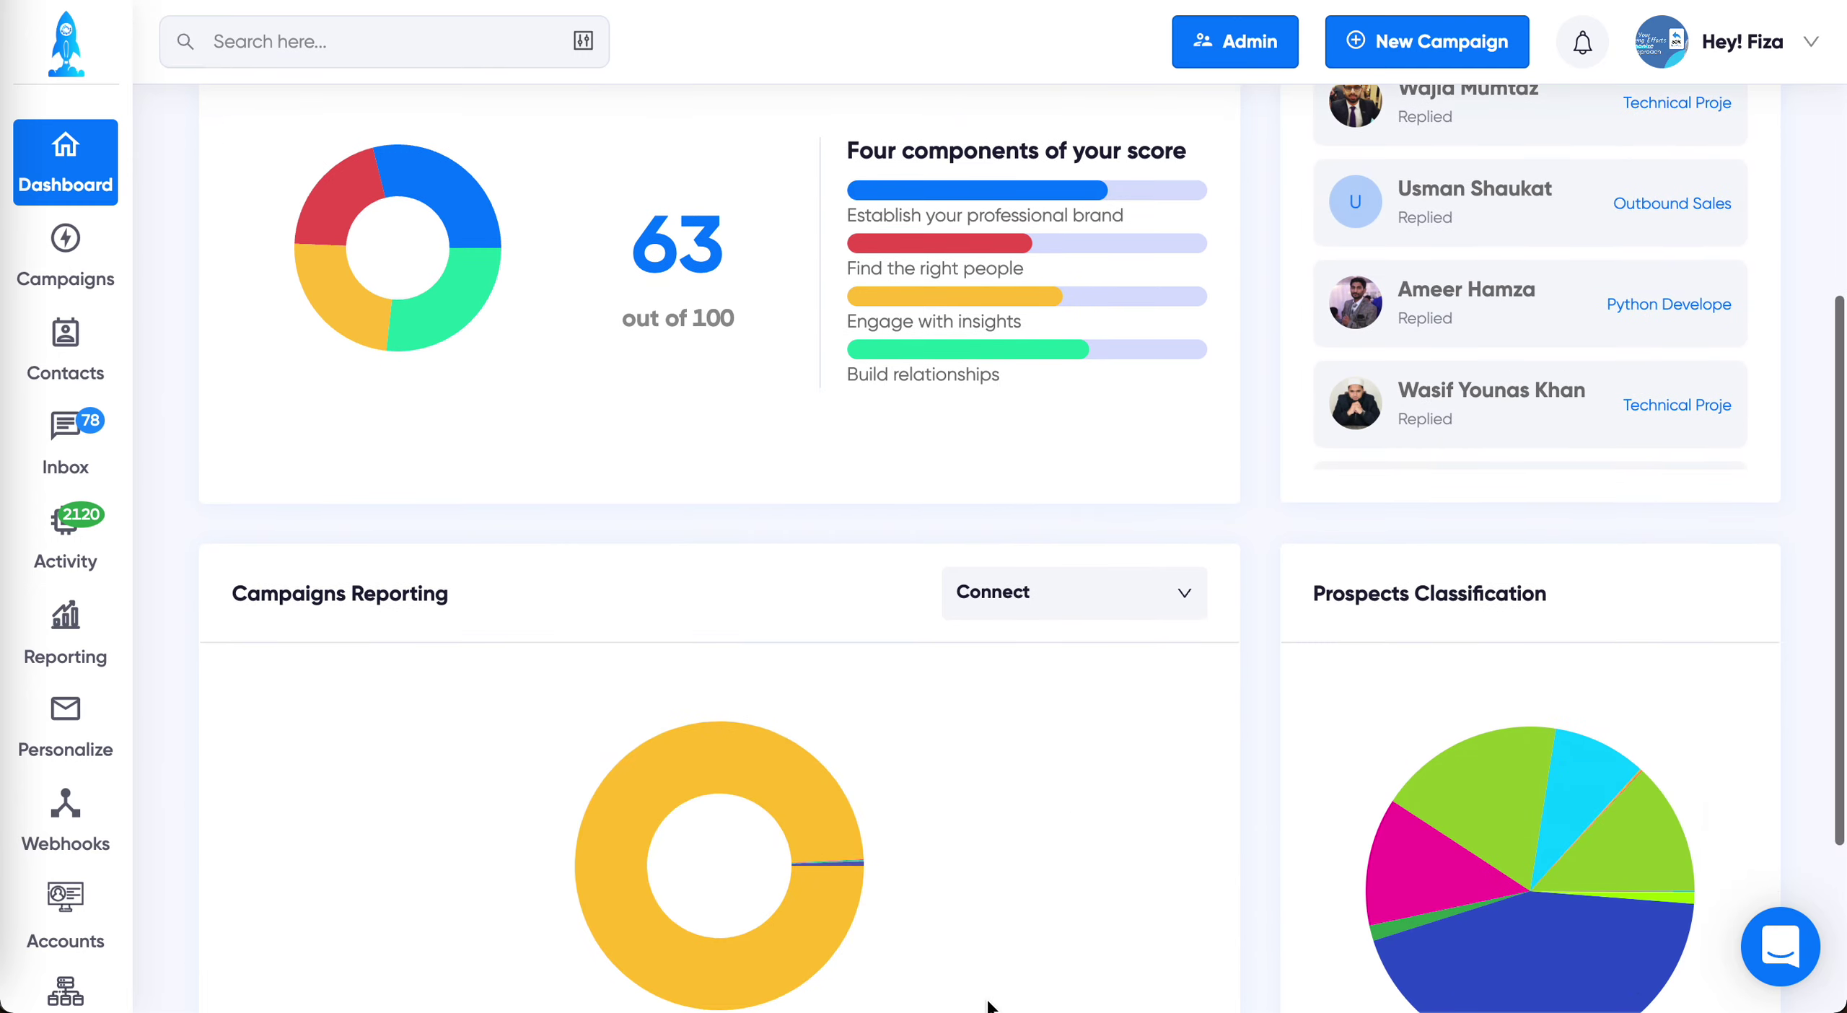
{"action": "scroll", "coordinate": [1041, 777], "scroll_direction": "down", "scroll_amount": 4}
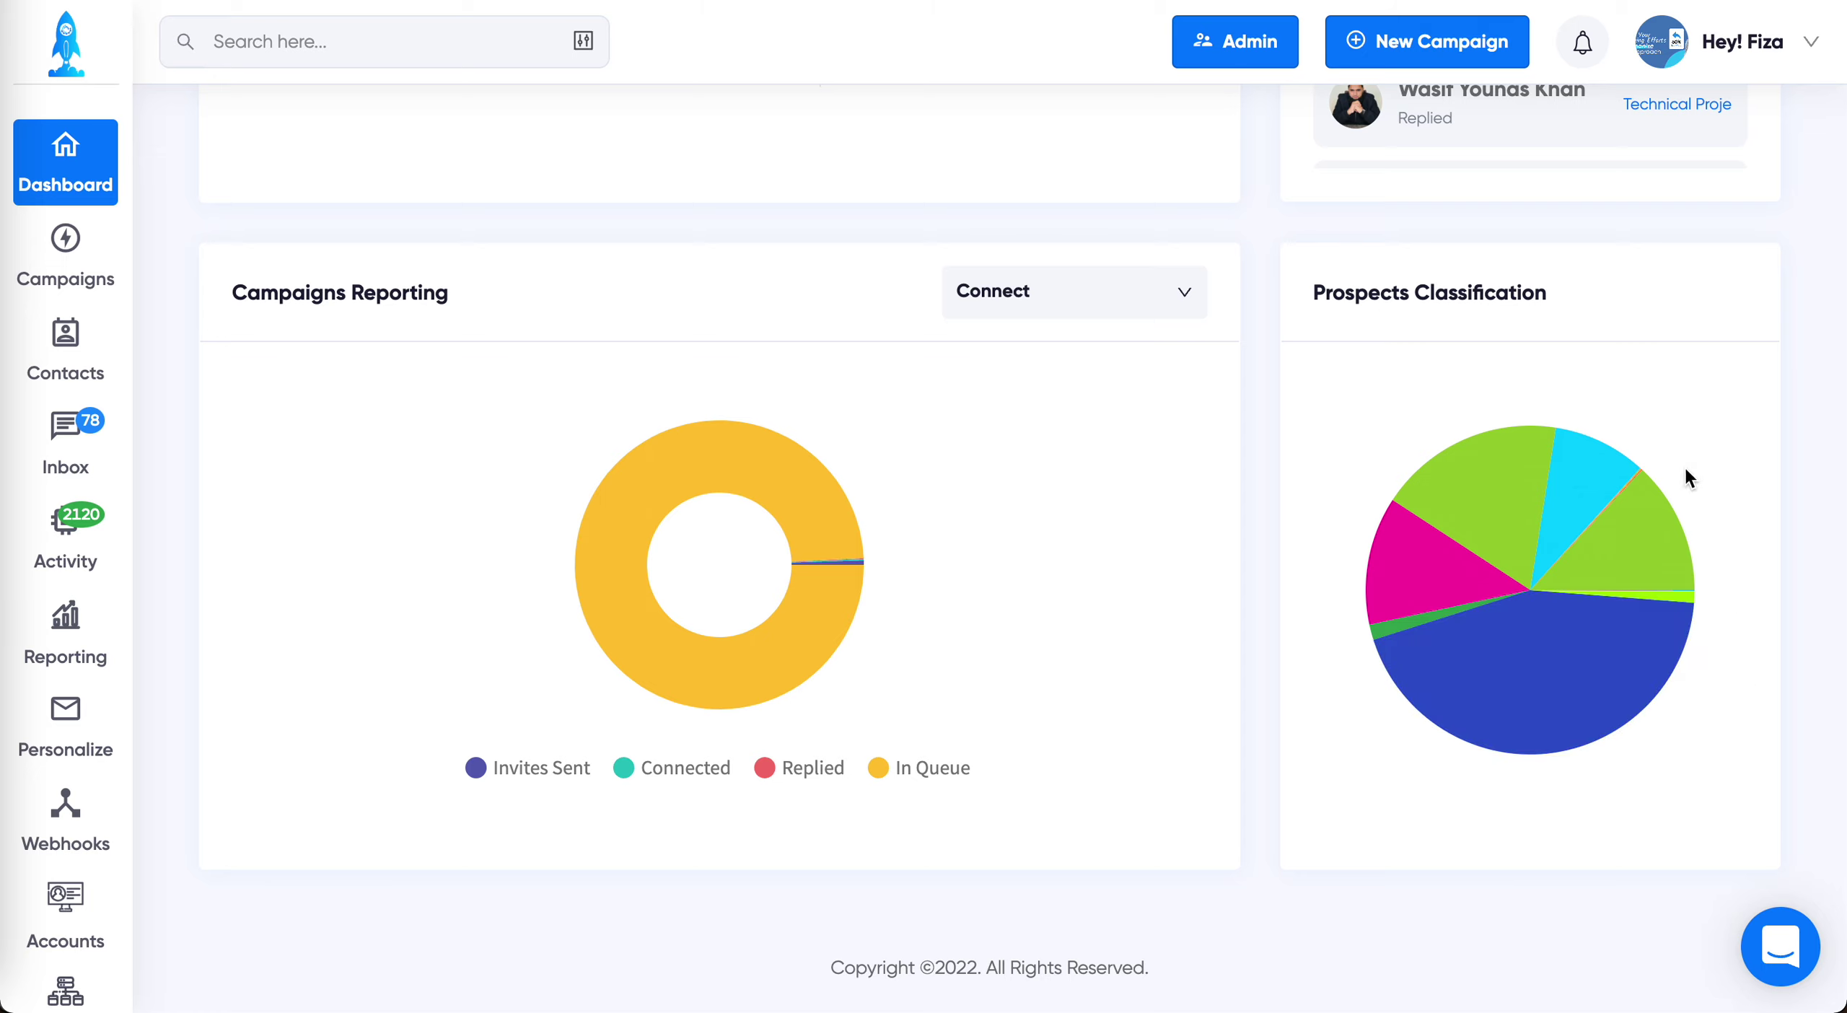
{"action": "scroll", "coordinate": [1658, 366], "scroll_direction": "up", "scroll_amount": 10}
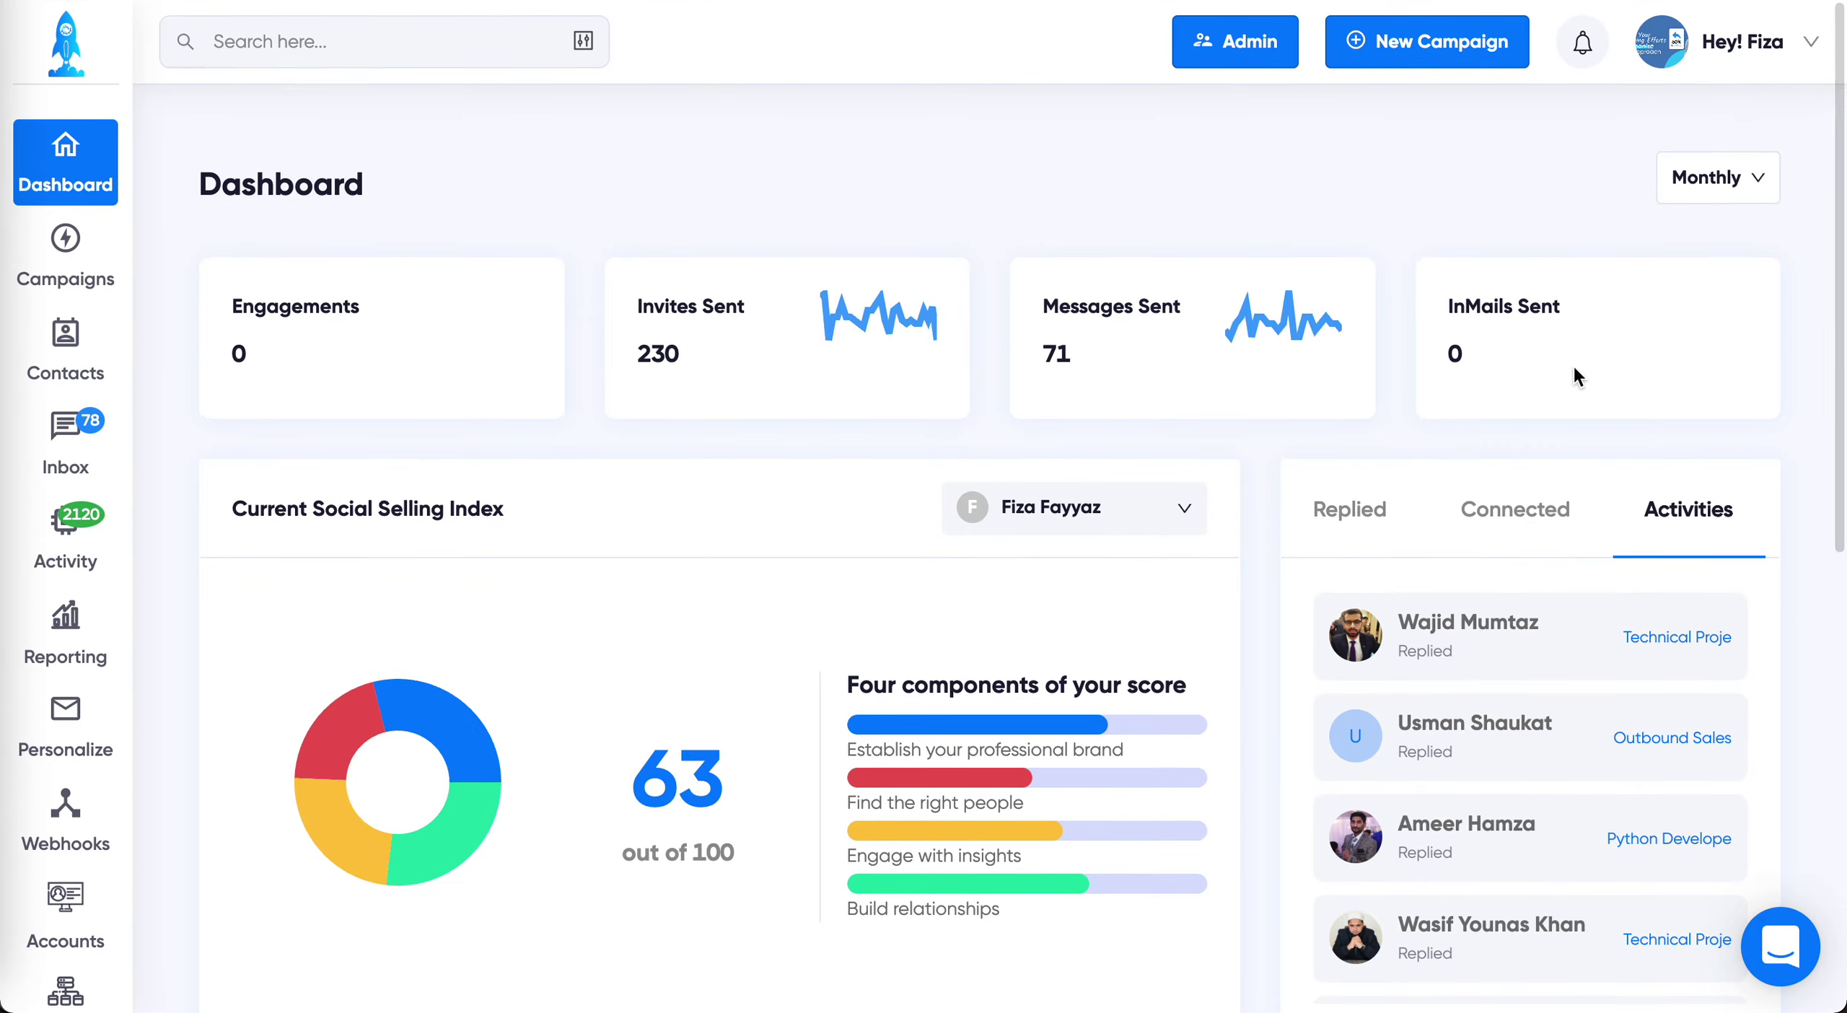
Filter the campaigns list to paused campaigns and inspect the prospect counts of the Python Developer campaign
{"action": "left_click", "coordinate": [96, 267]}
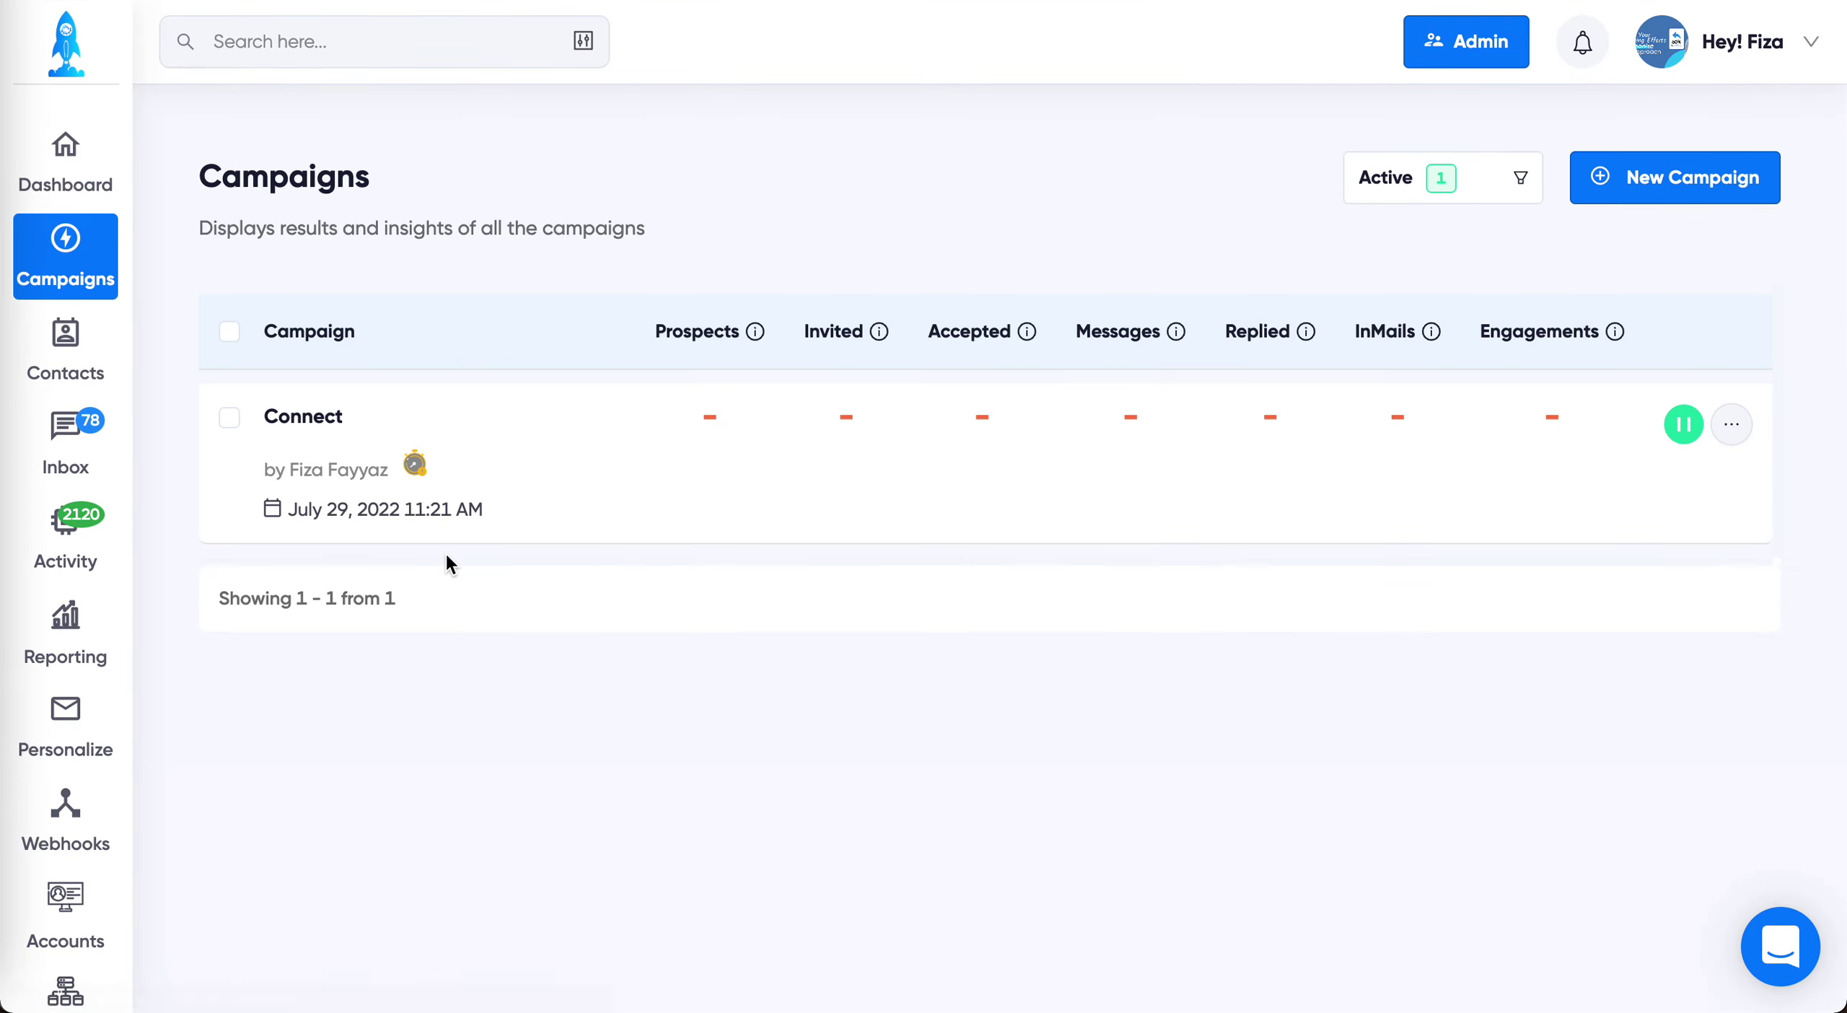
{"action": "left_click", "coordinate": [1449, 177]}
{"action": "left_click", "coordinate": [1448, 394]}
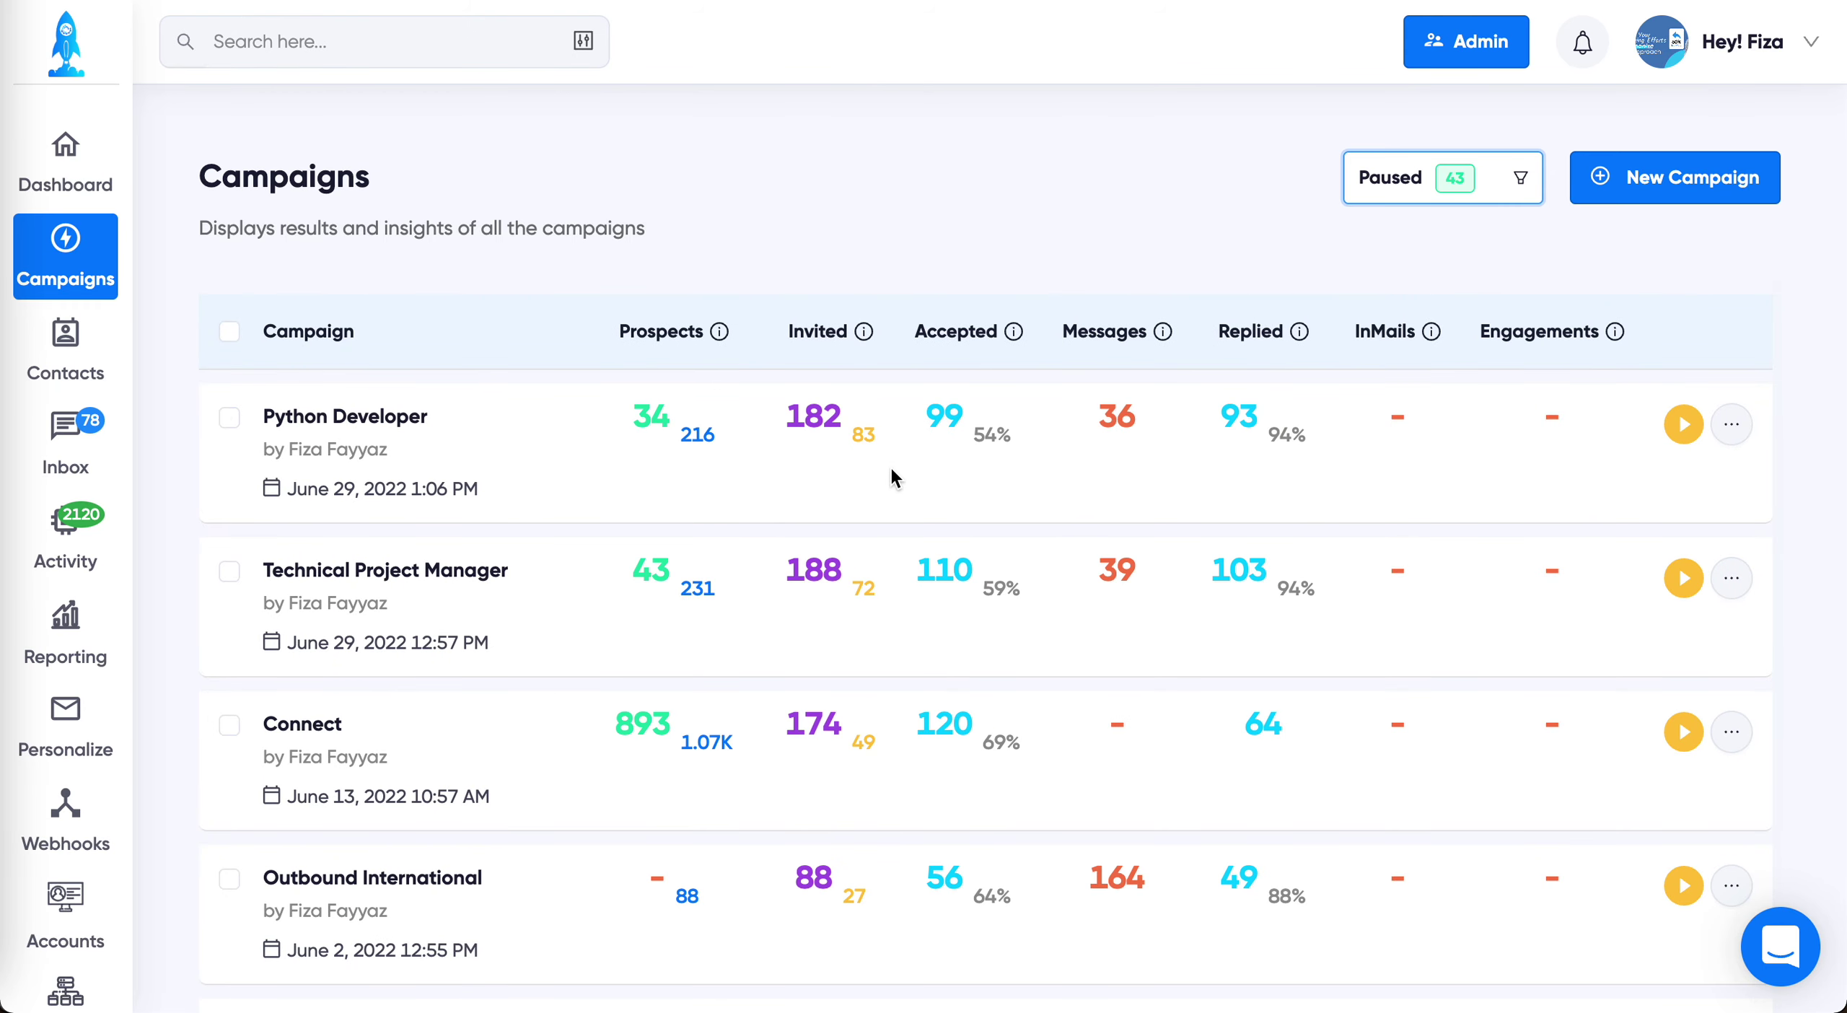
{"action": "left_click", "coordinate": [682, 435]}
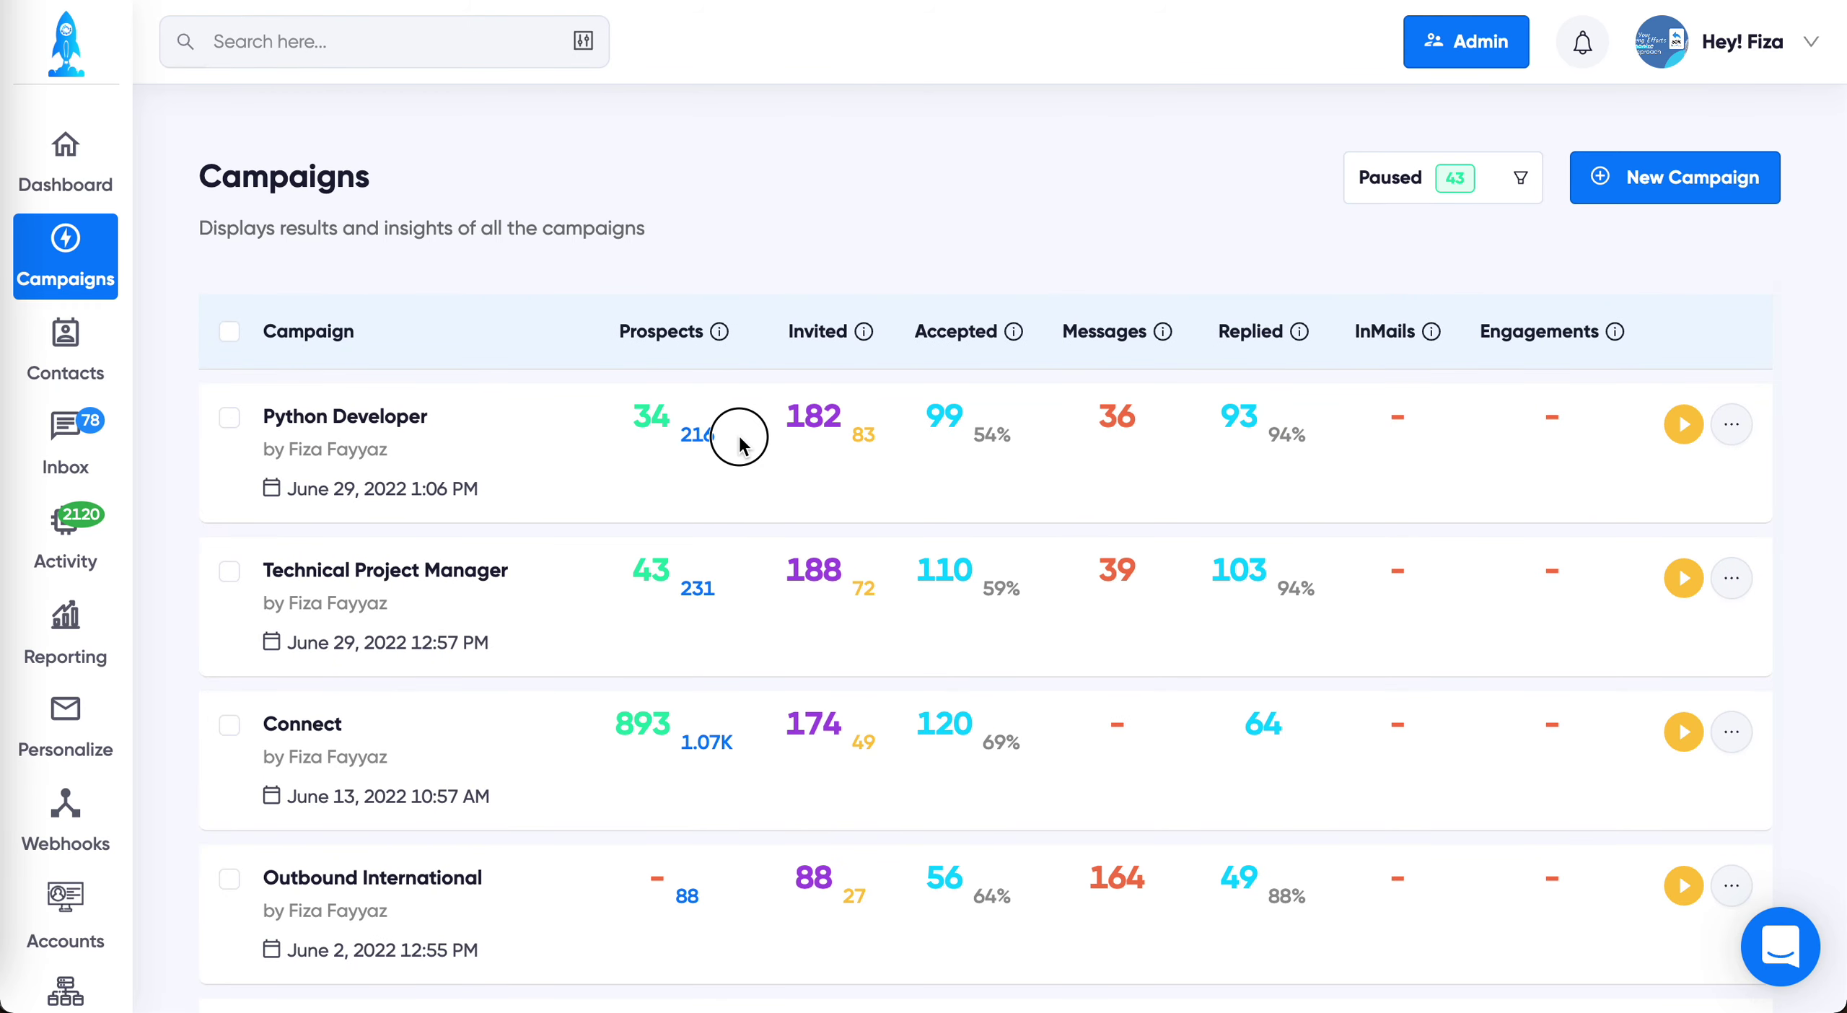
{"action": "double_click", "coordinate": [658, 416]}
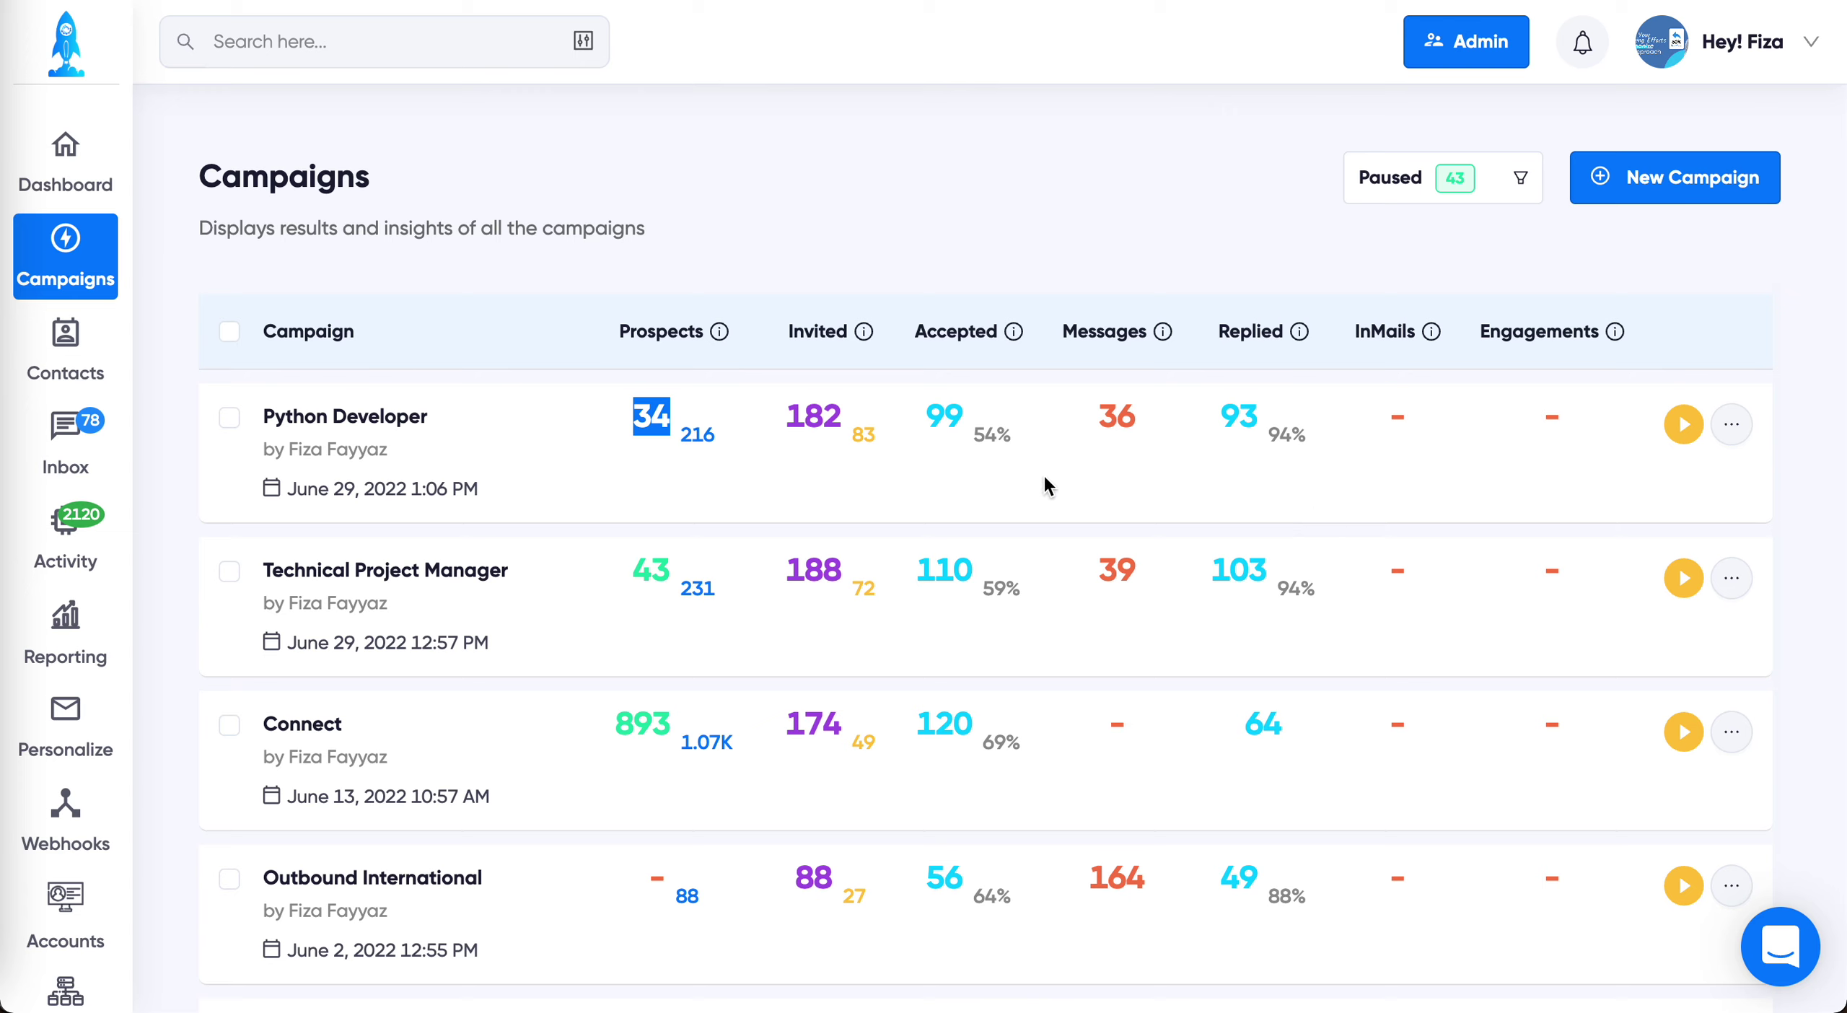
Open the Python Developer campaign and review its prospects and the first prospect's contact and company details
{"action": "left_click", "coordinate": [386, 414]}
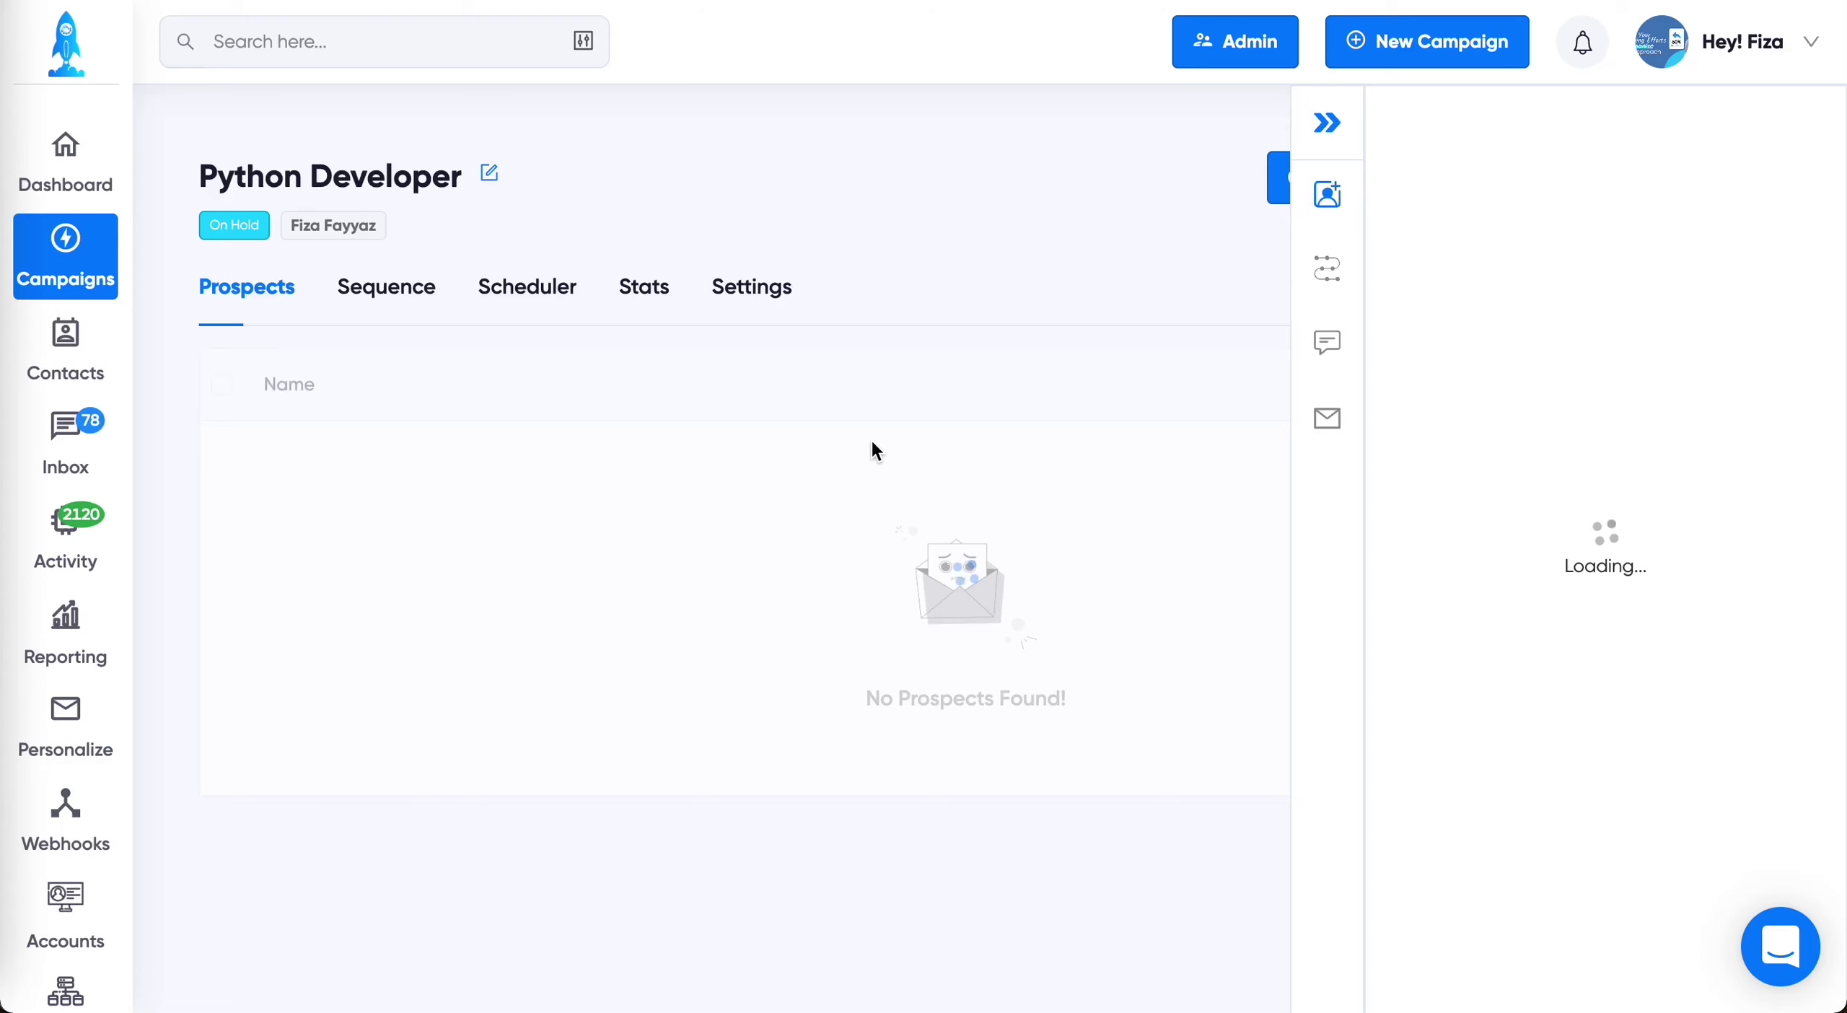
{"action": "scroll", "coordinate": [684, 679], "scroll_direction": "down", "scroll_amount": 4}
{"action": "scroll", "coordinate": [684, 559], "scroll_direction": "up", "scroll_amount": 4}
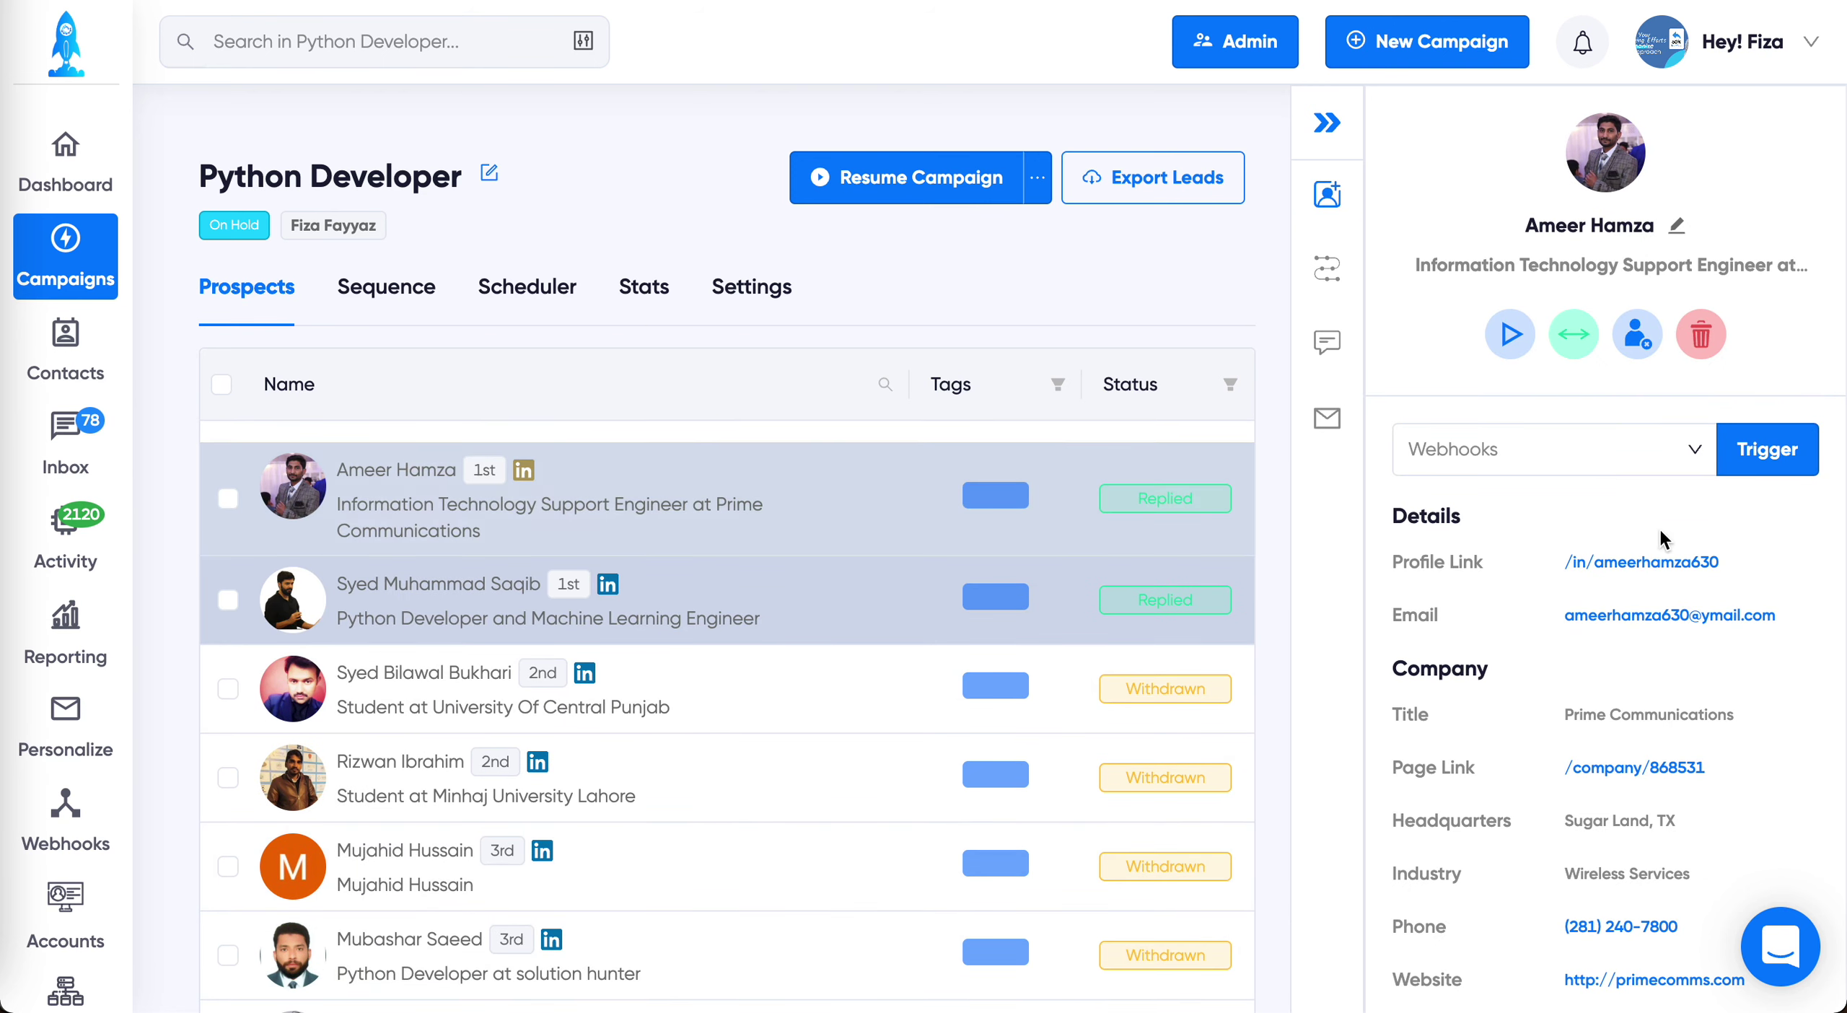
{"action": "scroll", "coordinate": [1609, 791], "scroll_direction": "down", "scroll_amount": 1}
{"action": "scroll", "coordinate": [1608, 790], "scroll_direction": "up", "scroll_amount": 1}
{"action": "scroll", "coordinate": [1486, 874], "scroll_direction": "down", "scroll_amount": 1}
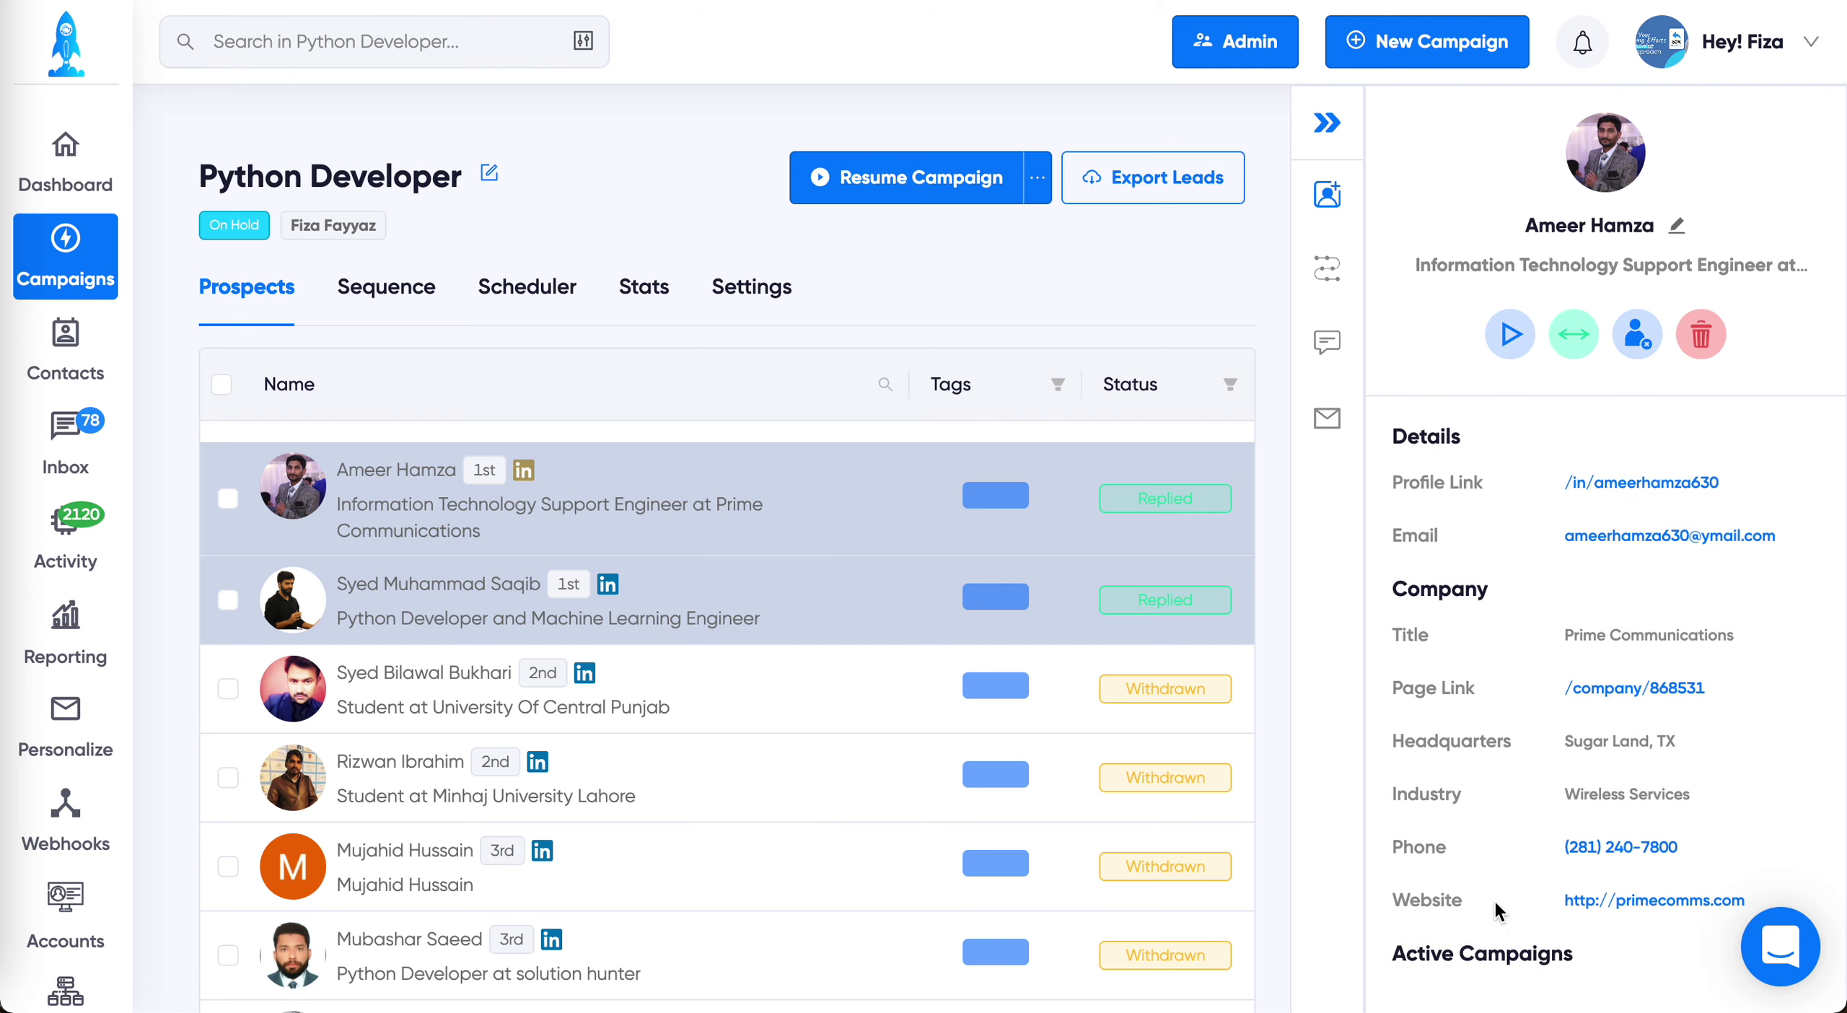
{"action": "scroll", "coordinate": [1479, 903], "scroll_direction": "up", "scroll_amount": 1}
Examine the first prospect's sequence steps, logs, reminders and notes
{"action": "left_click", "coordinate": [1331, 272]}
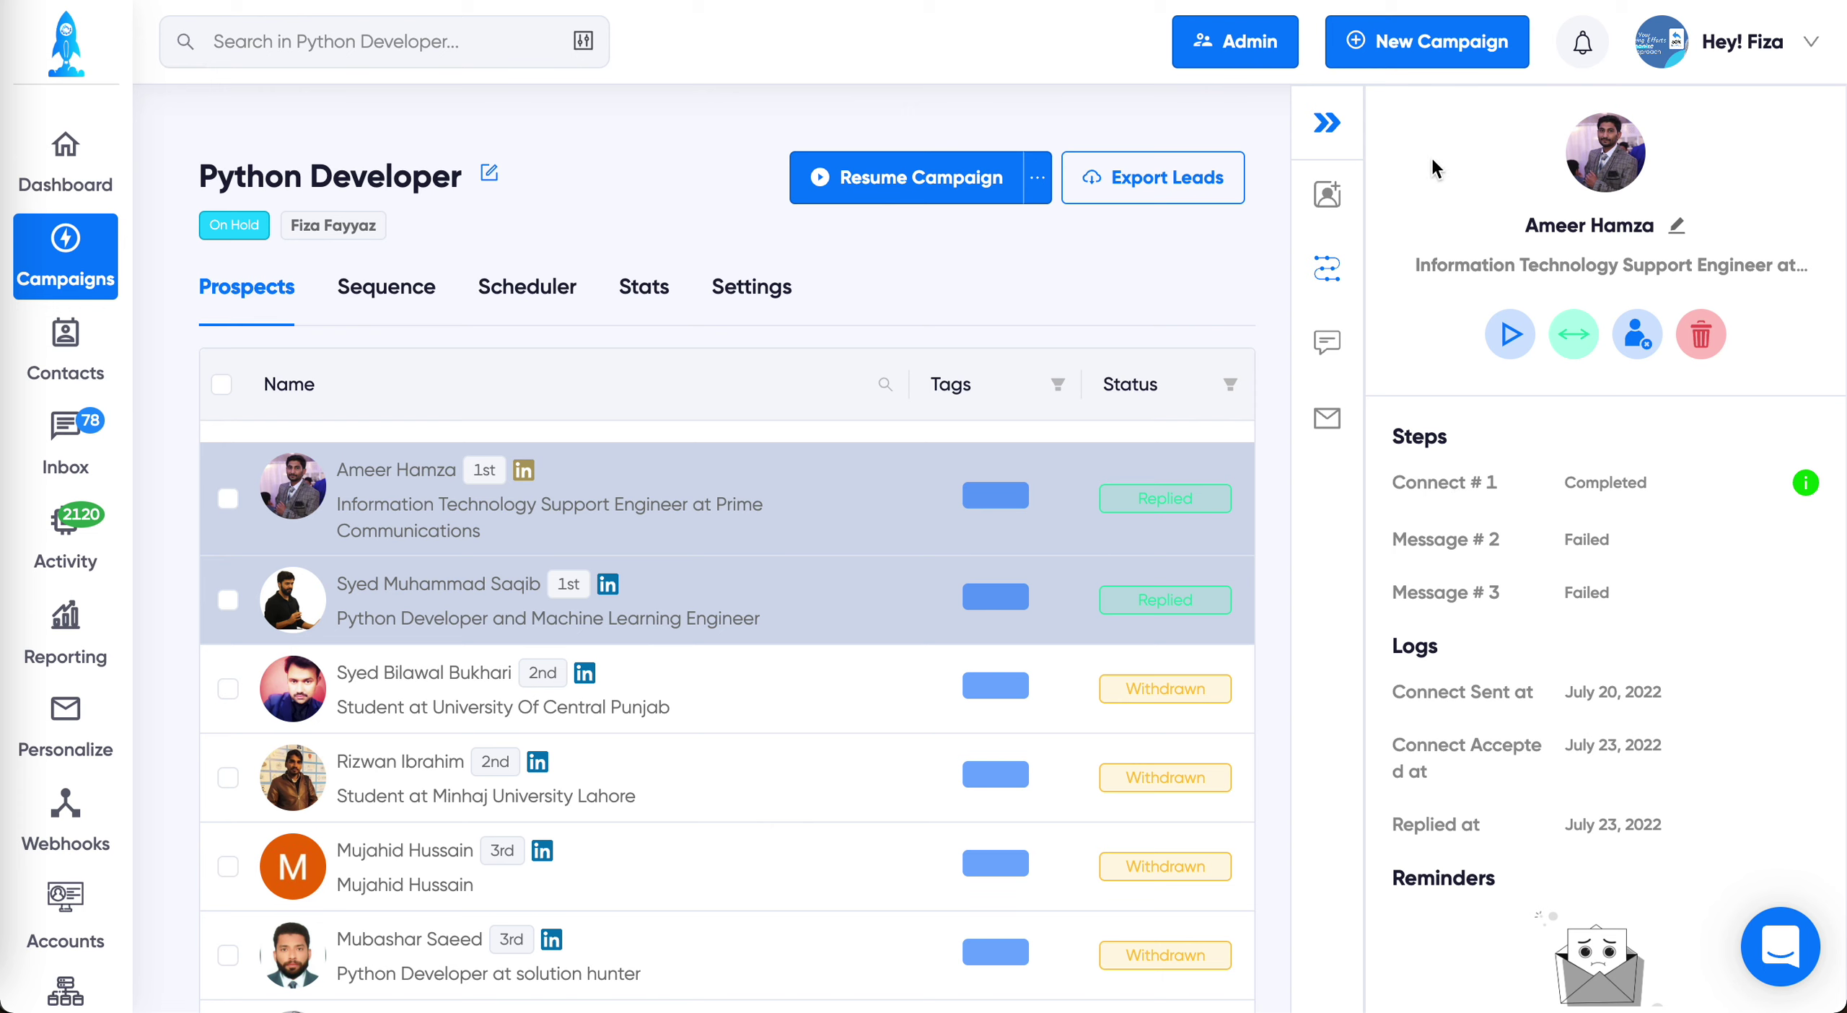
{"action": "scroll", "coordinate": [1498, 633], "scroll_direction": "down", "scroll_amount": 1}
{"action": "scroll", "coordinate": [1498, 632], "scroll_direction": "down", "scroll_amount": 3}
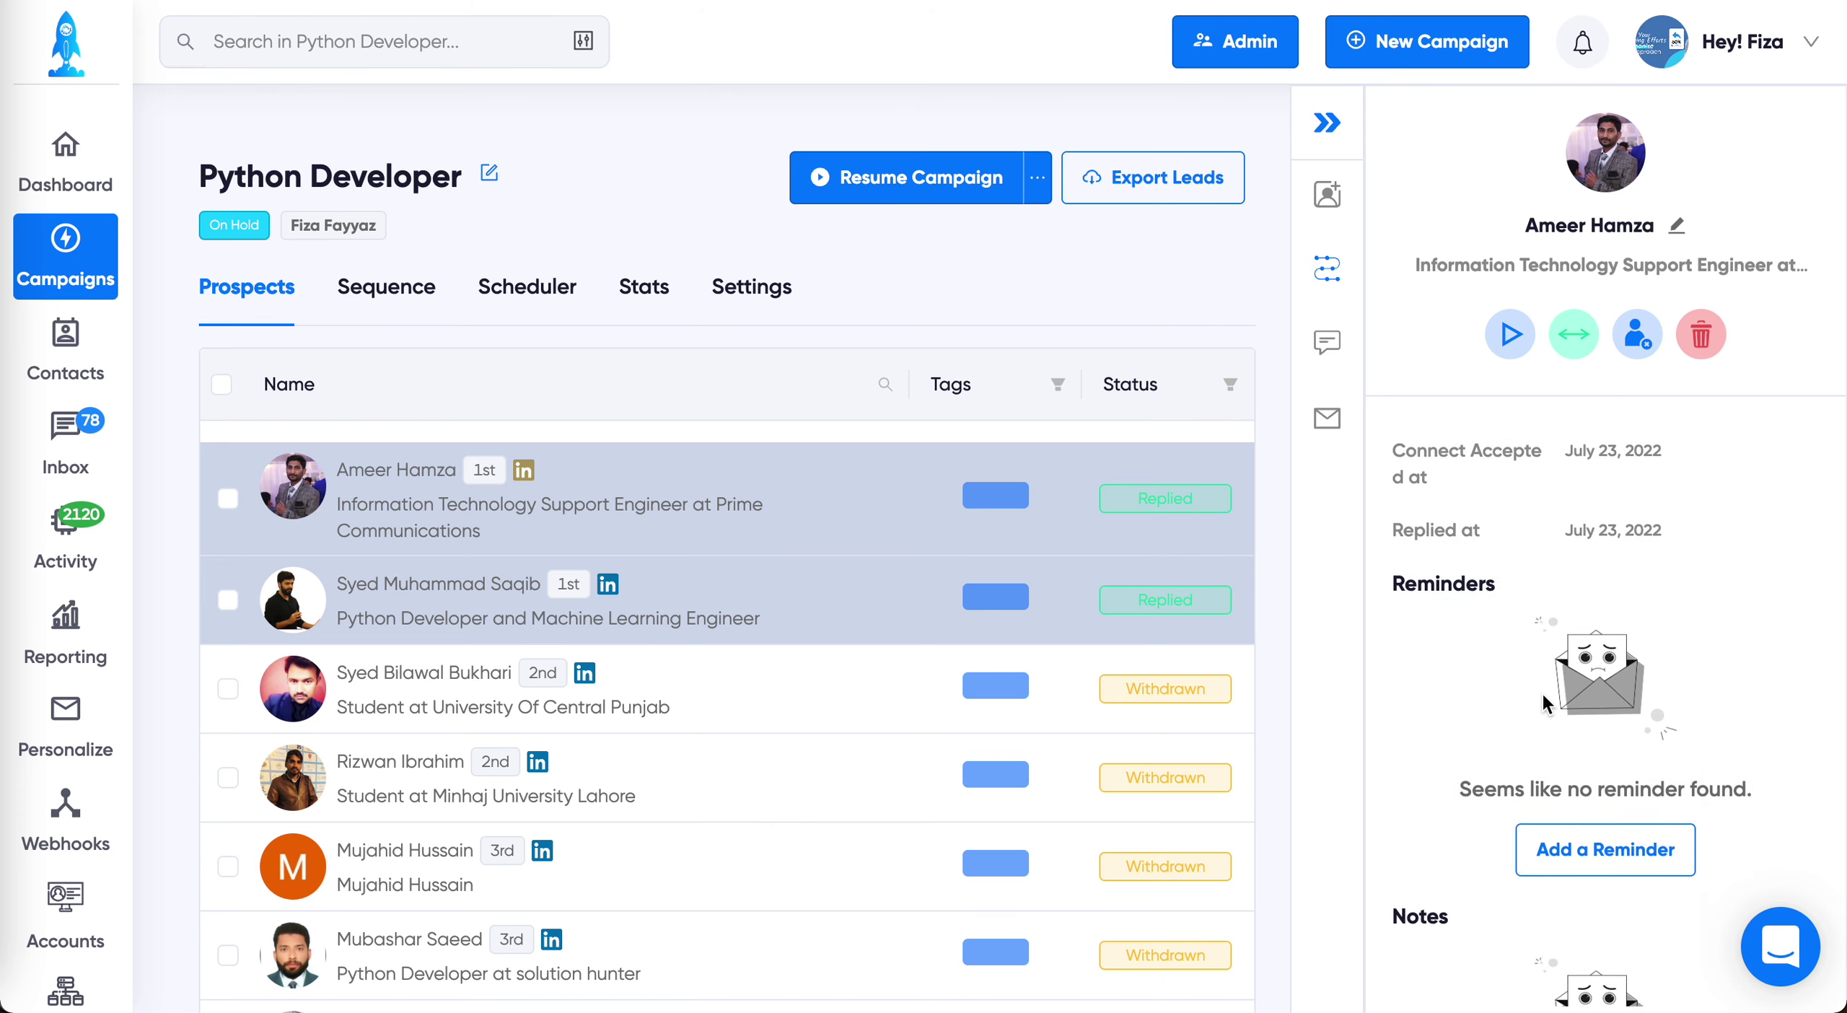
{"action": "scroll", "coordinate": [1542, 704], "scroll_direction": "up", "scroll_amount": 2}
{"action": "scroll", "coordinate": [1587, 794], "scroll_direction": "down", "scroll_amount": 5}
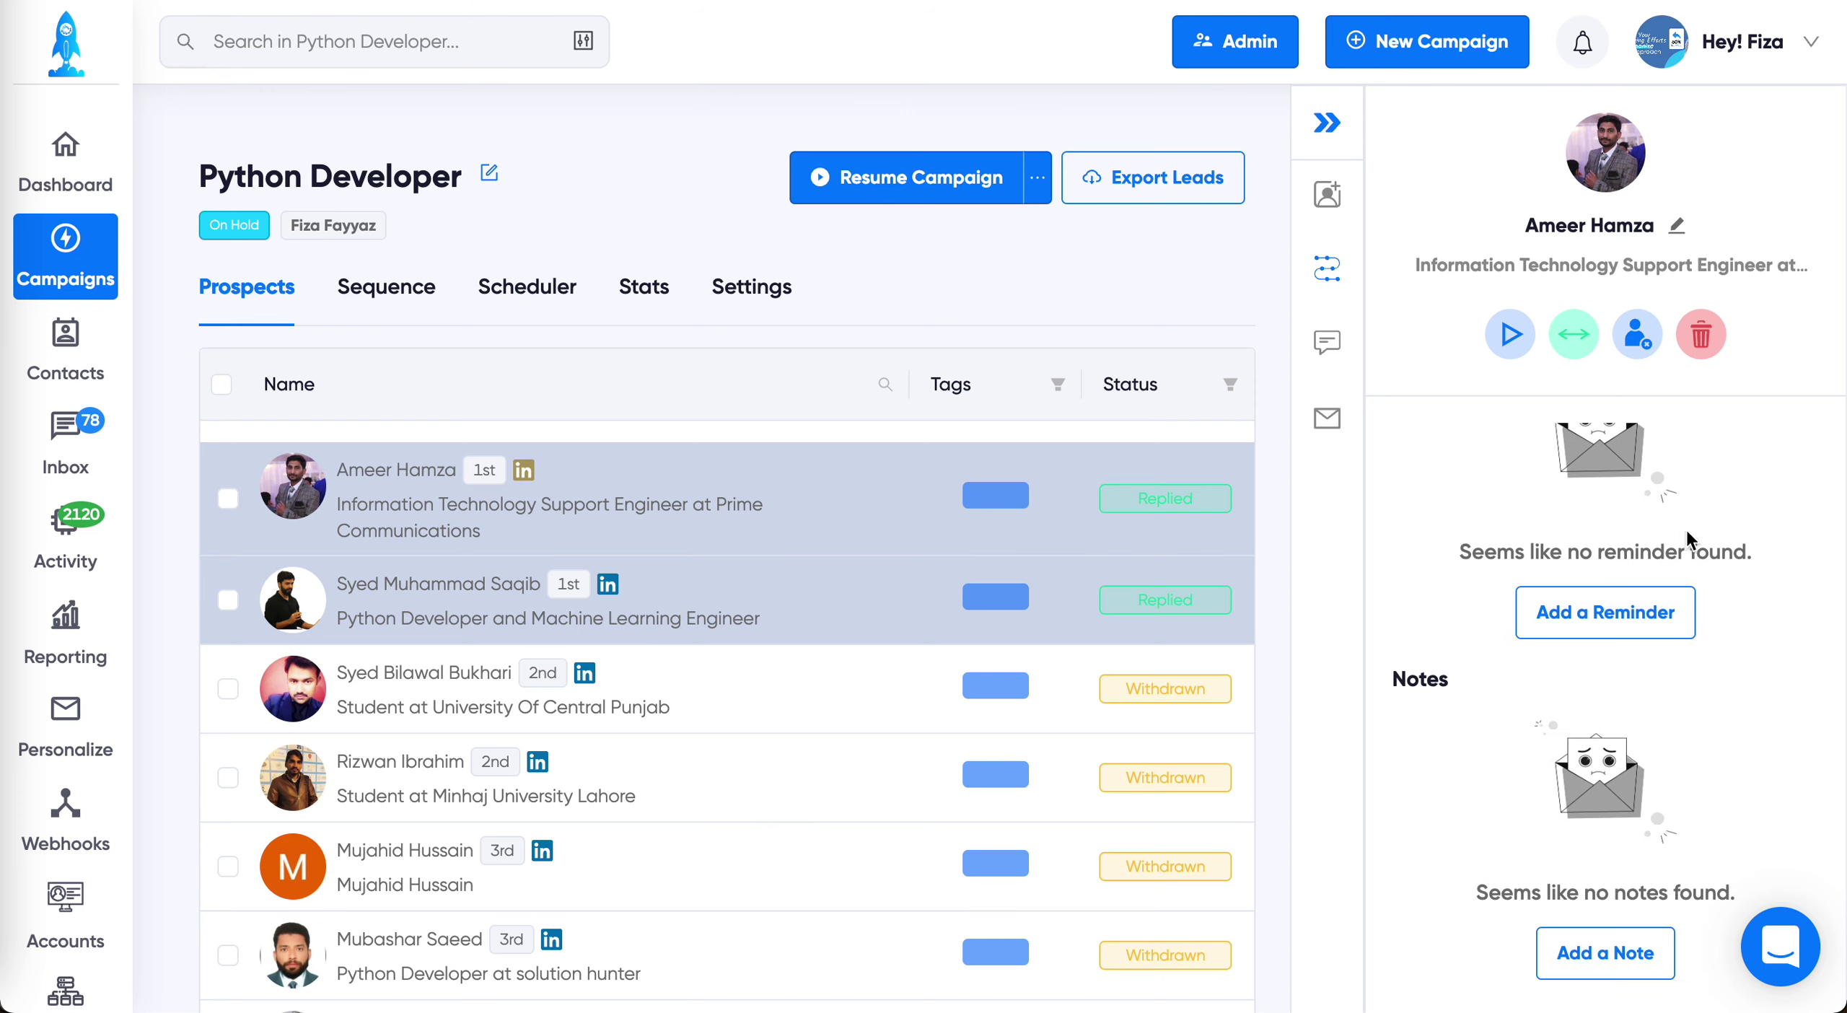
{"action": "scroll", "coordinate": [1644, 936], "scroll_direction": "up", "scroll_amount": 6}
Read the first prospect's message conversation and return to the profile details
{"action": "left_click", "coordinate": [1329, 344]}
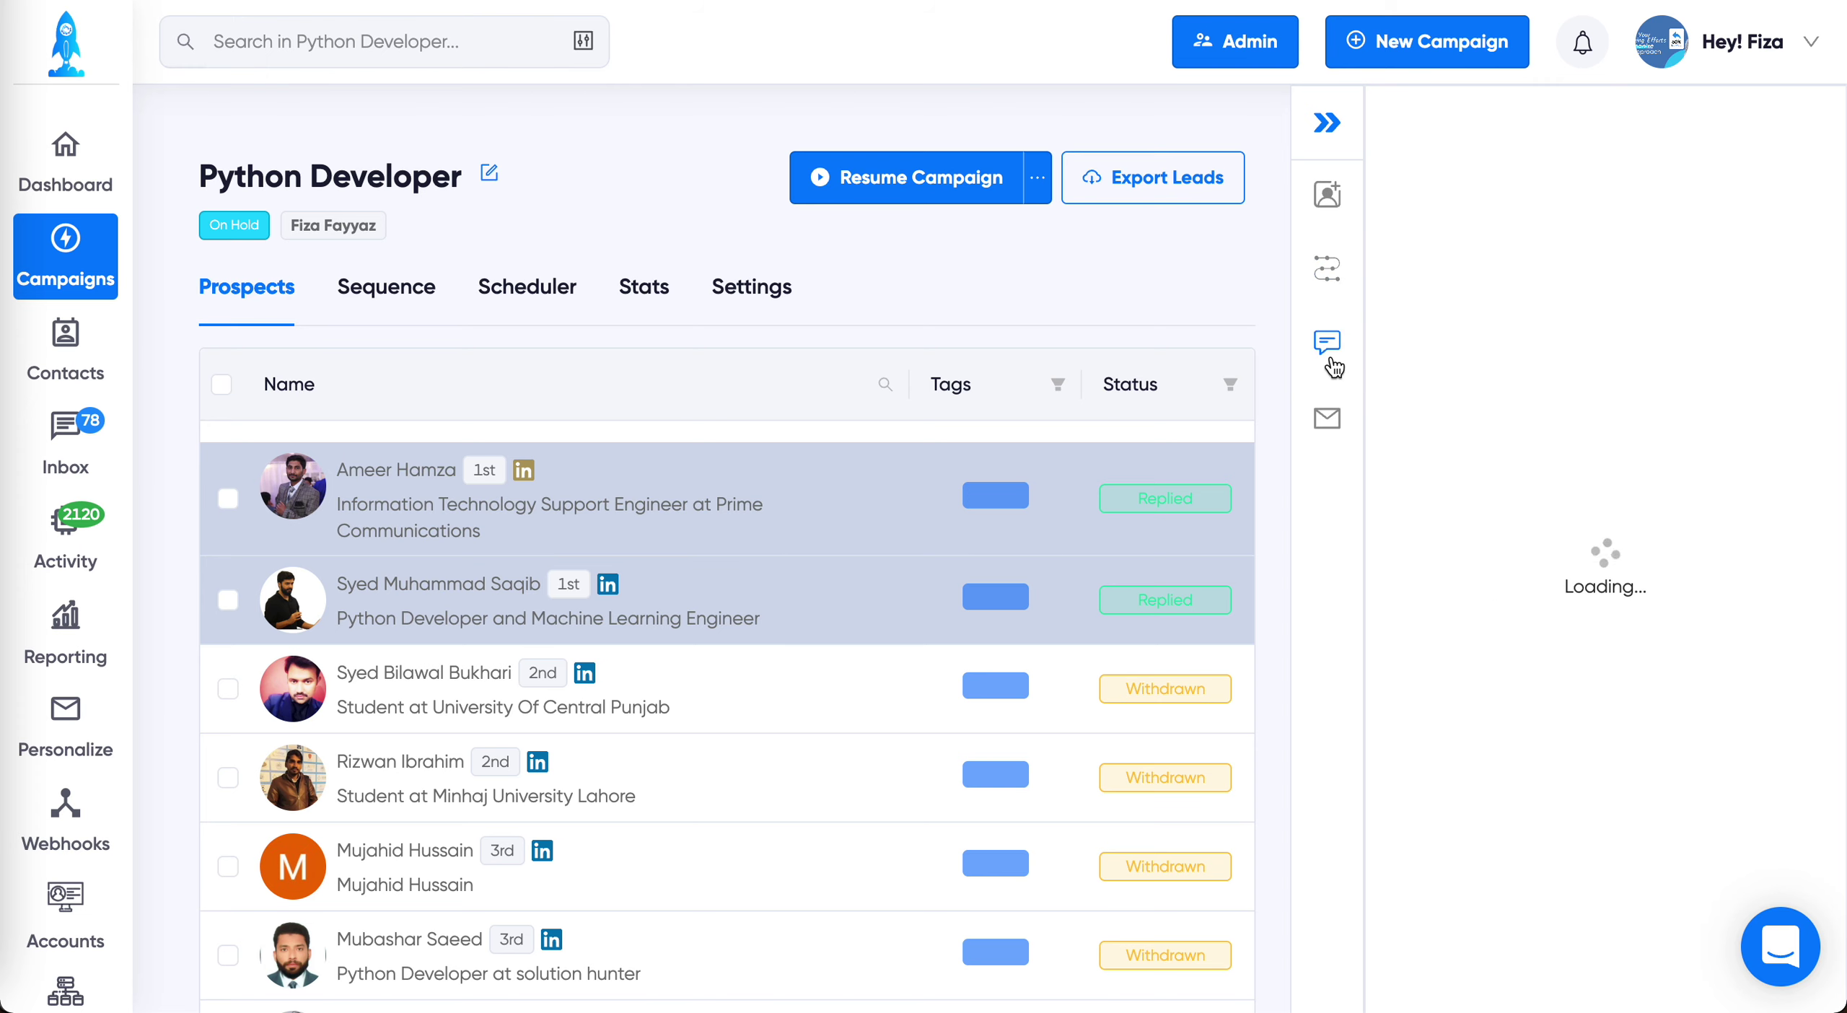
{"action": "scroll", "coordinate": [1521, 729], "scroll_direction": "down", "scroll_amount": 5}
{"action": "scroll", "coordinate": [1521, 721], "scroll_direction": "up", "scroll_amount": 5}
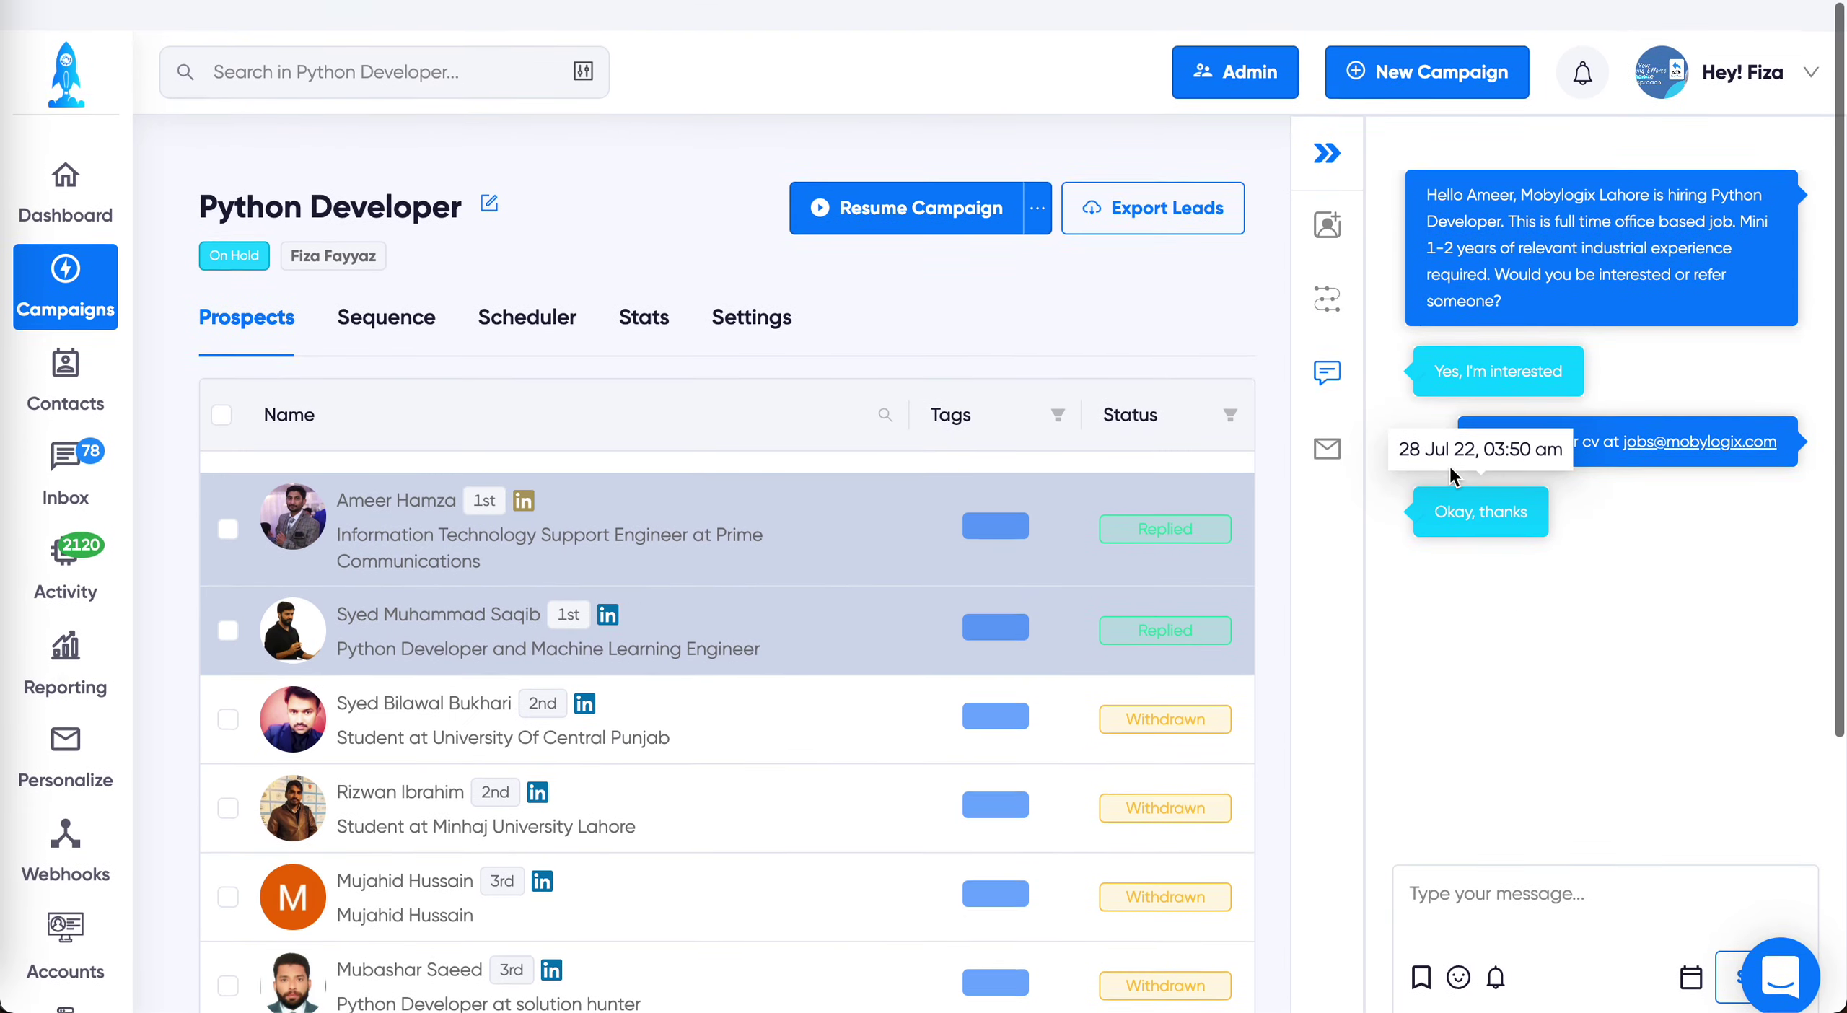
{"action": "left_click", "coordinate": [1327, 194]}
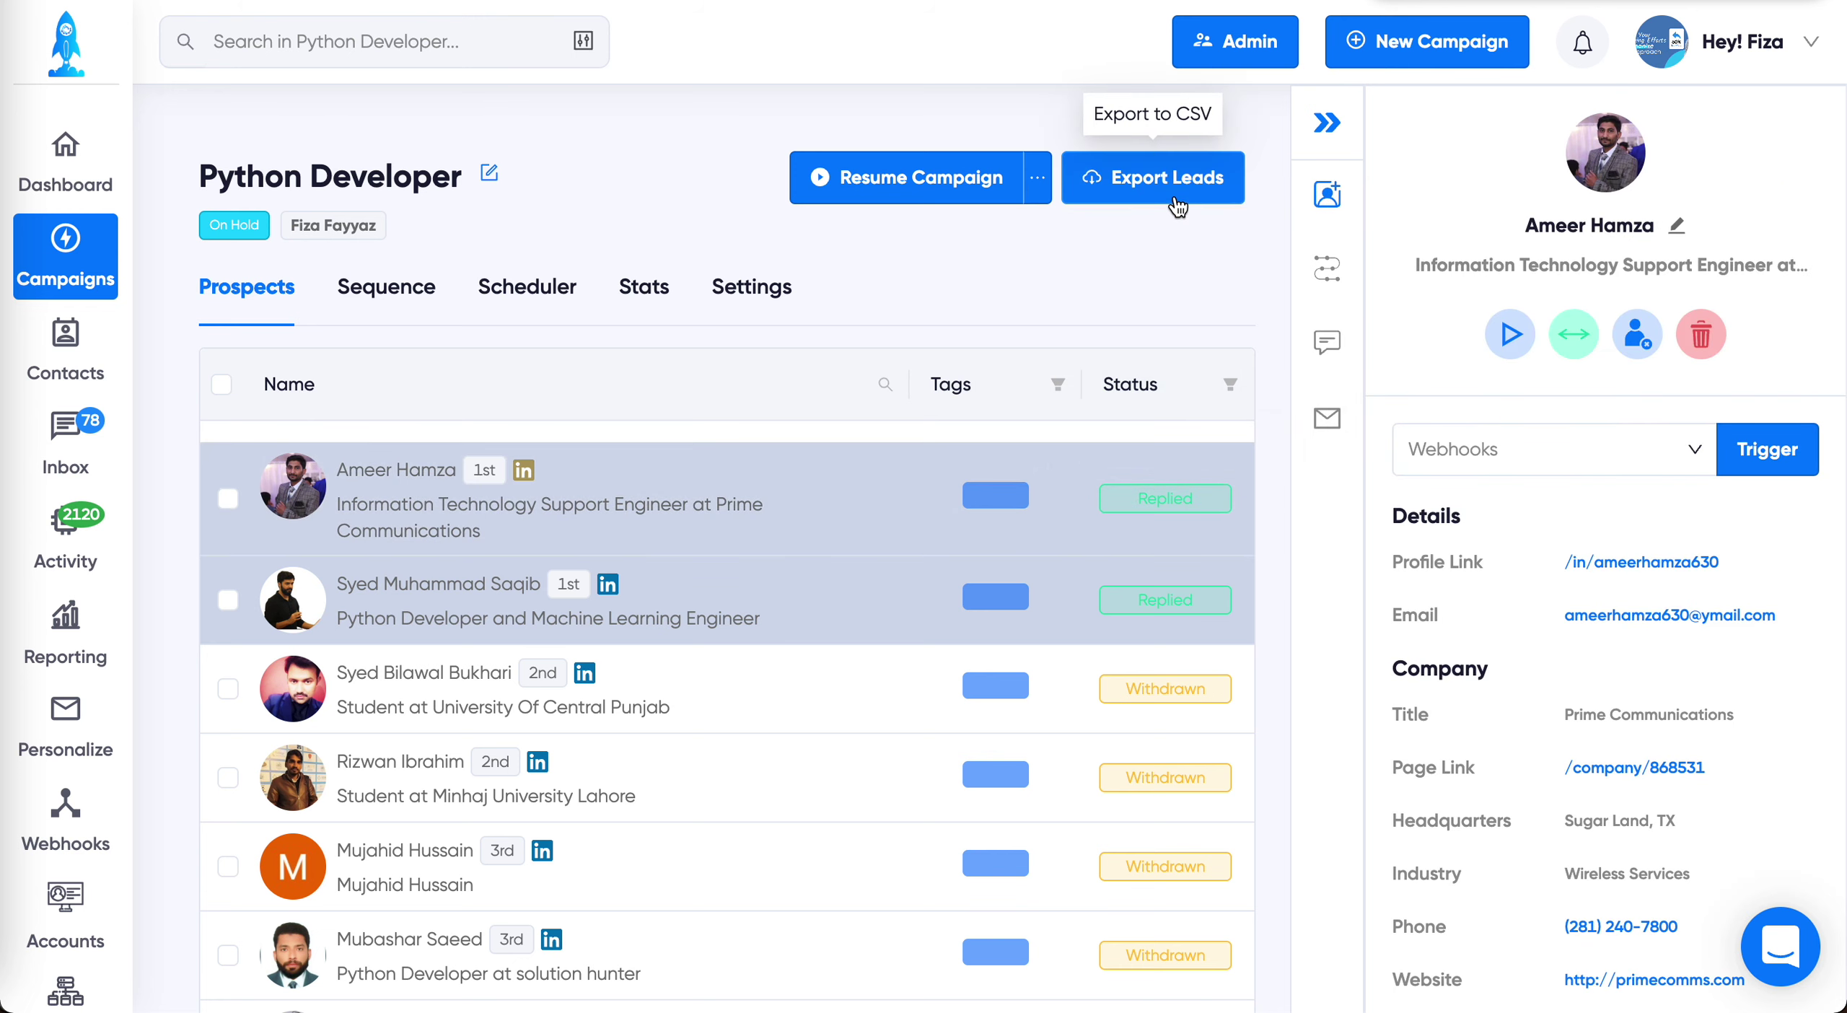
Review the Python Developer campaign's sequence and its performance stats by date
{"action": "left_click", "coordinate": [408, 292]}
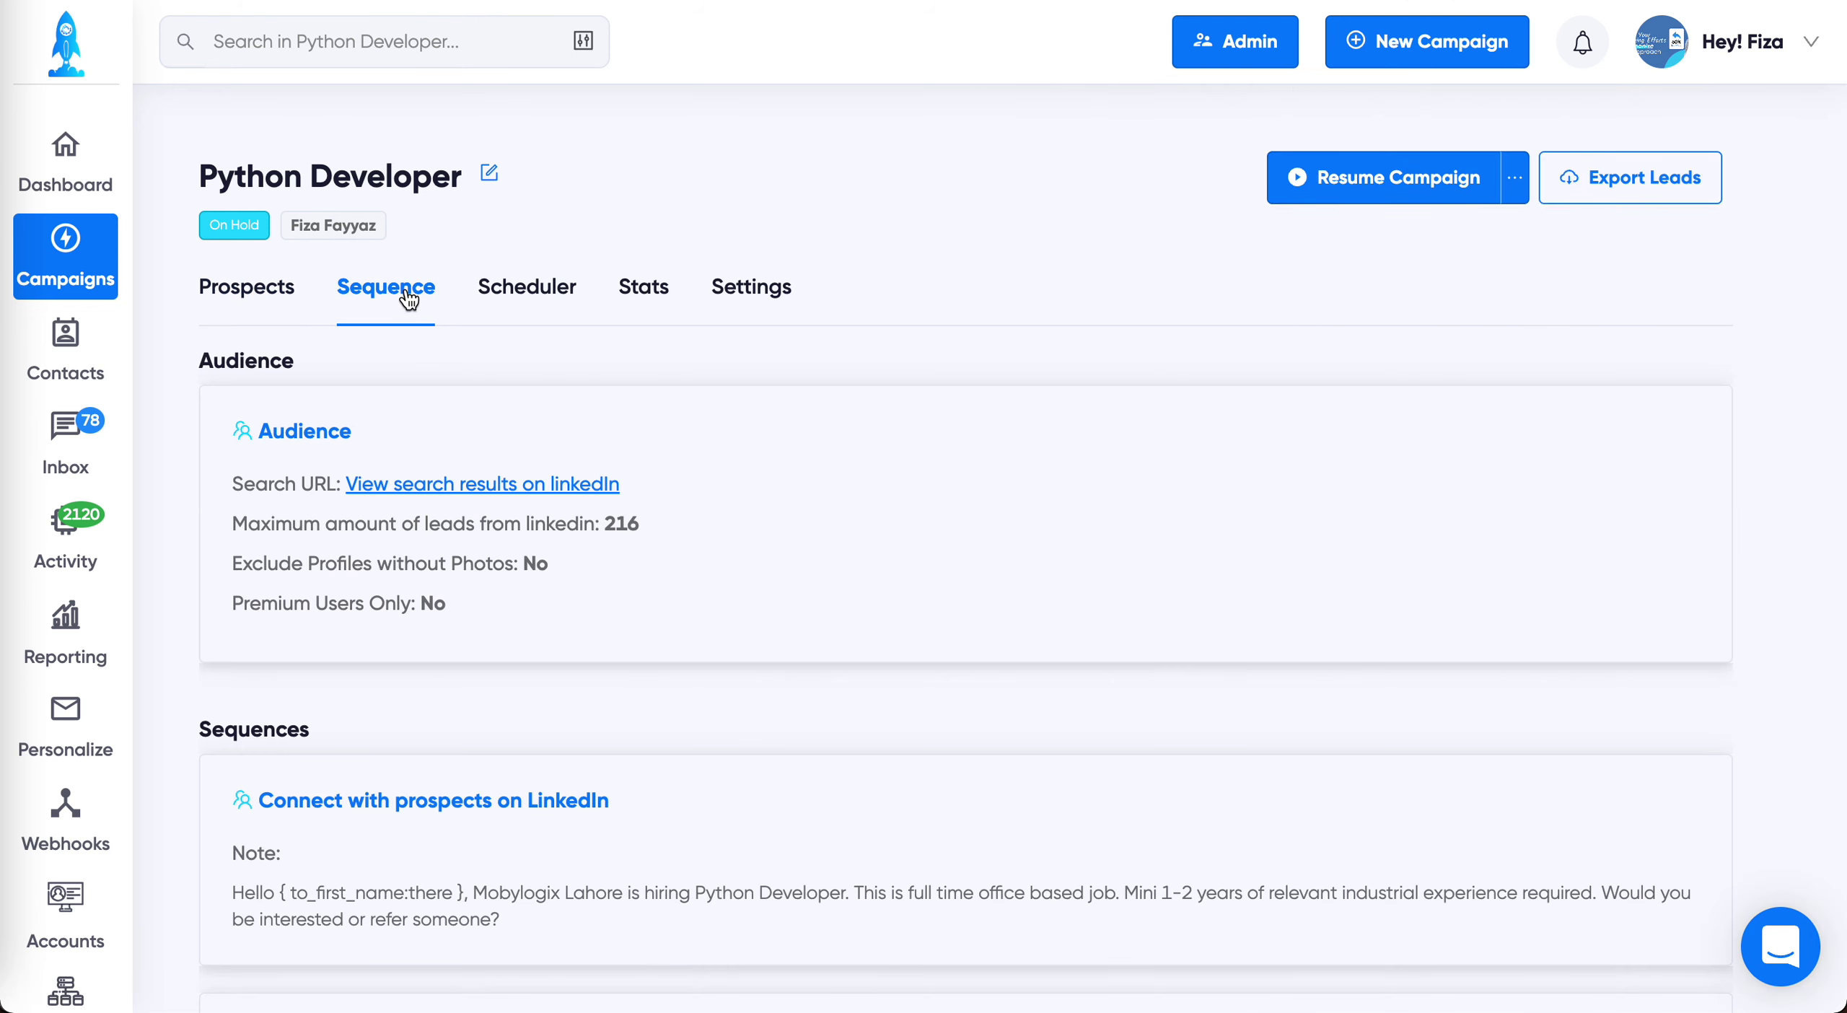
{"action": "left_click", "coordinate": [287, 282]}
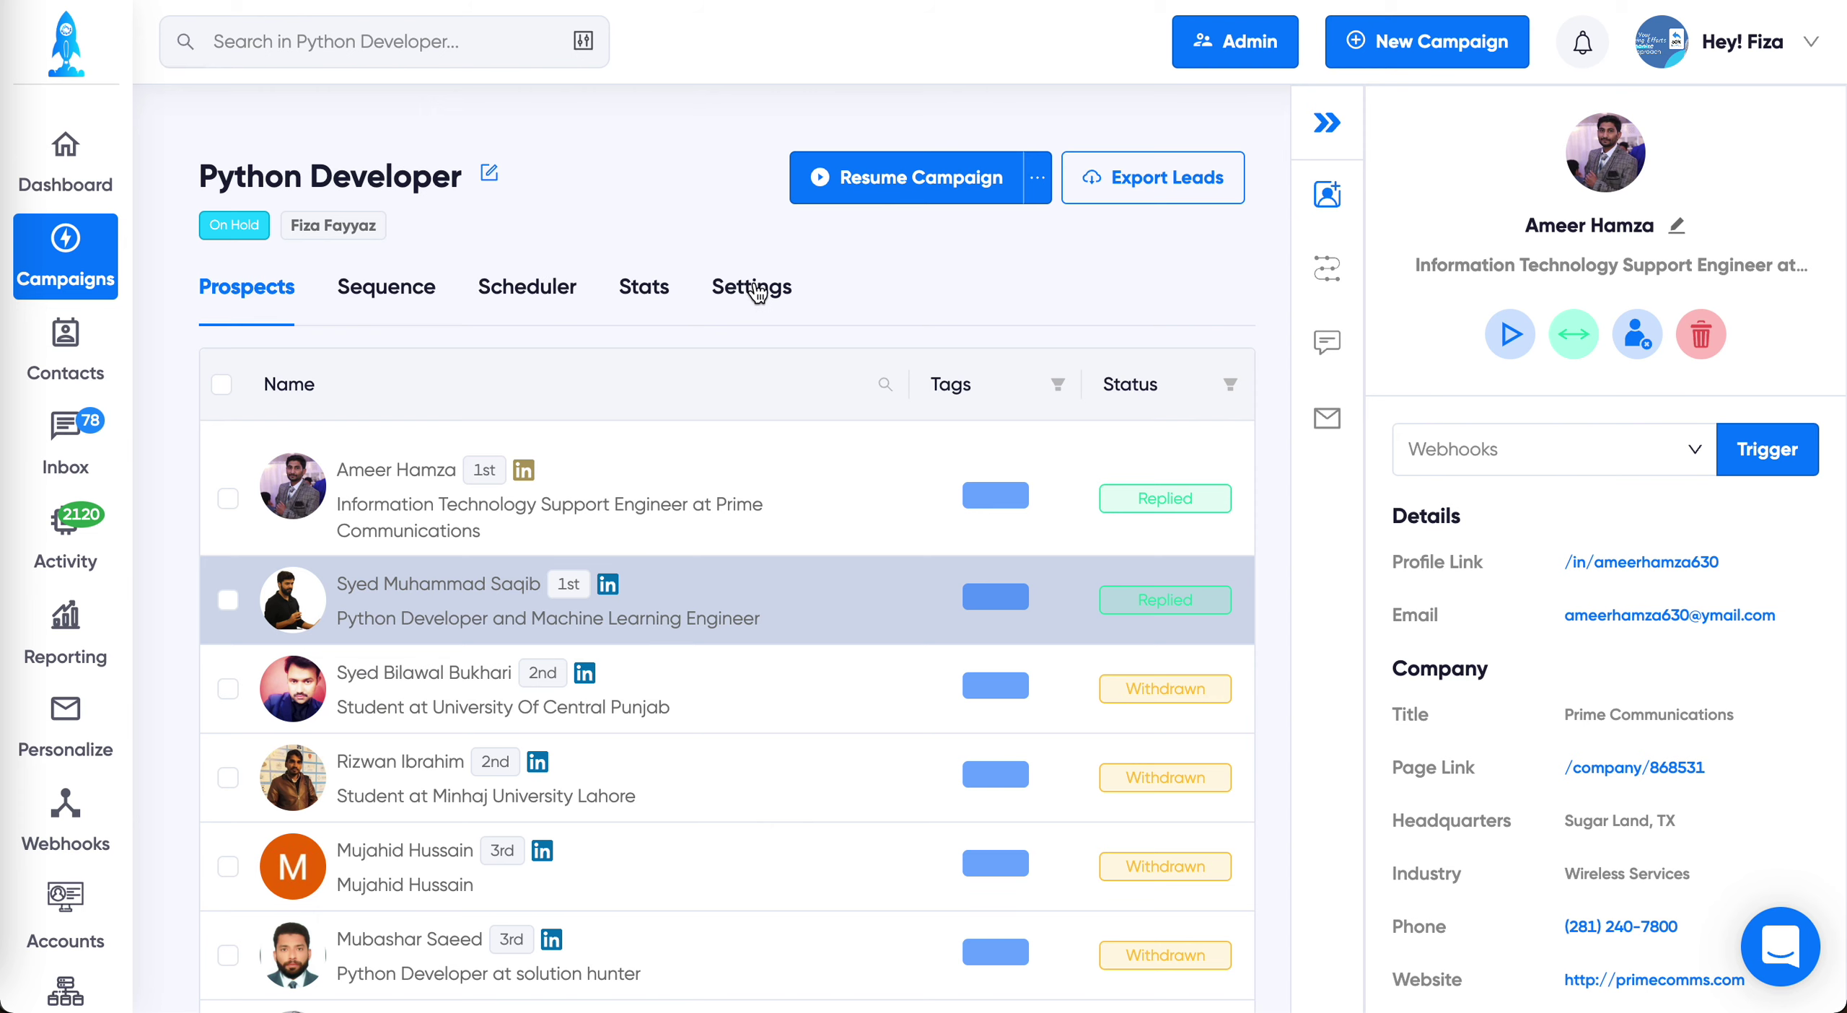
{"action": "left_click", "coordinate": [644, 287]}
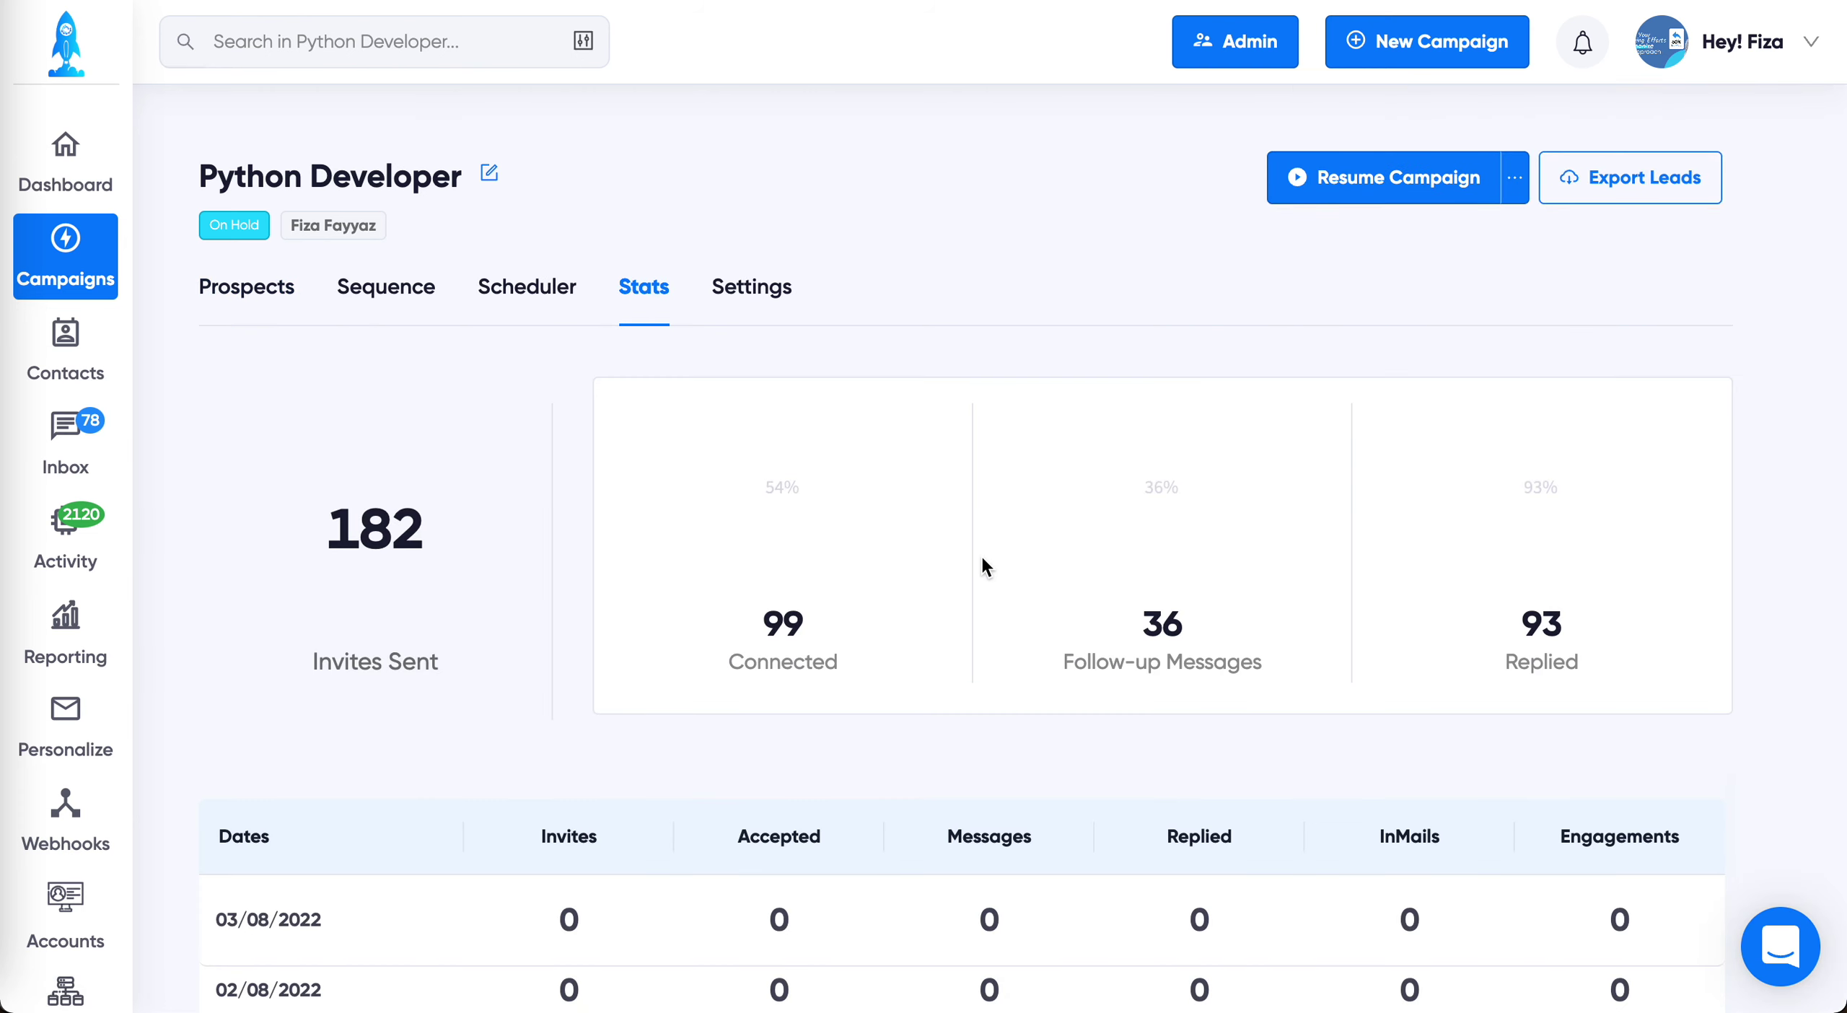
{"action": "scroll", "coordinate": [955, 802], "scroll_direction": "down", "scroll_amount": 3}
{"action": "scroll", "coordinate": [955, 802], "scroll_direction": "up", "scroll_amount": 3}
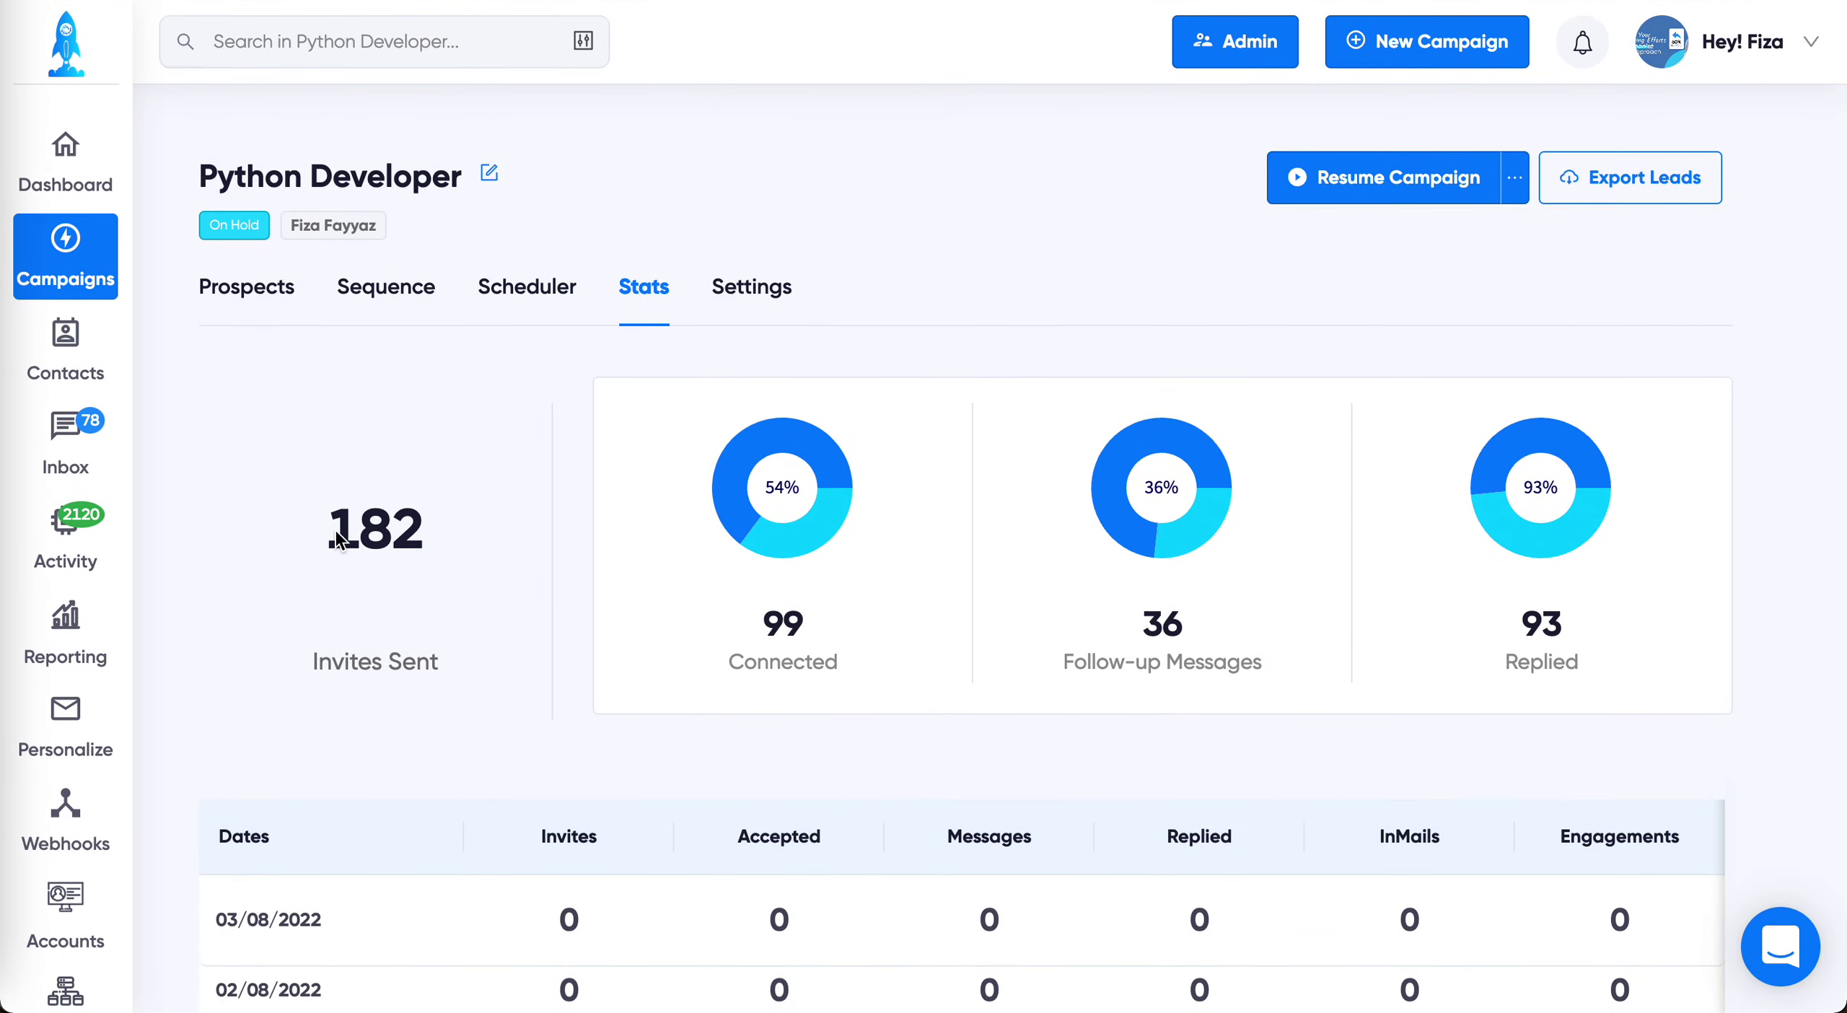
Look at the inbox conversations and open the global activity summary of all campaigns
{"action": "left_click", "coordinate": [66, 447]}
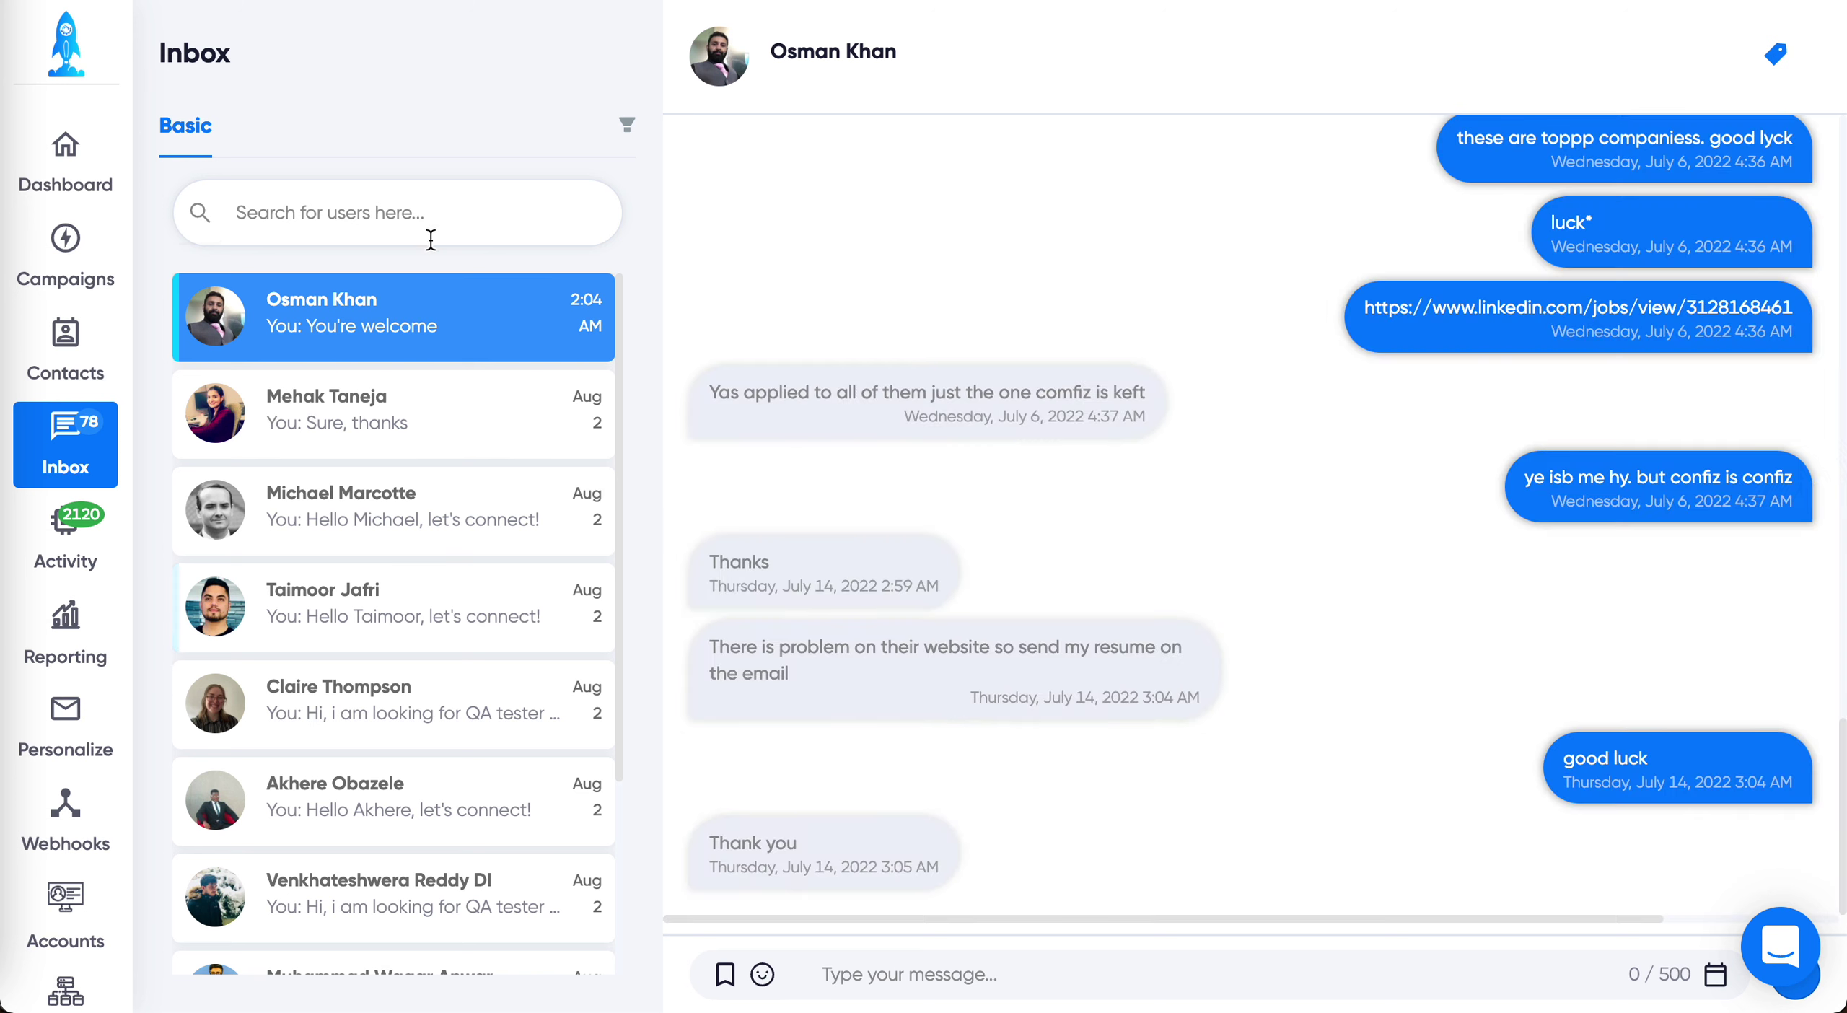
{"action": "left_click", "coordinate": [73, 541]}
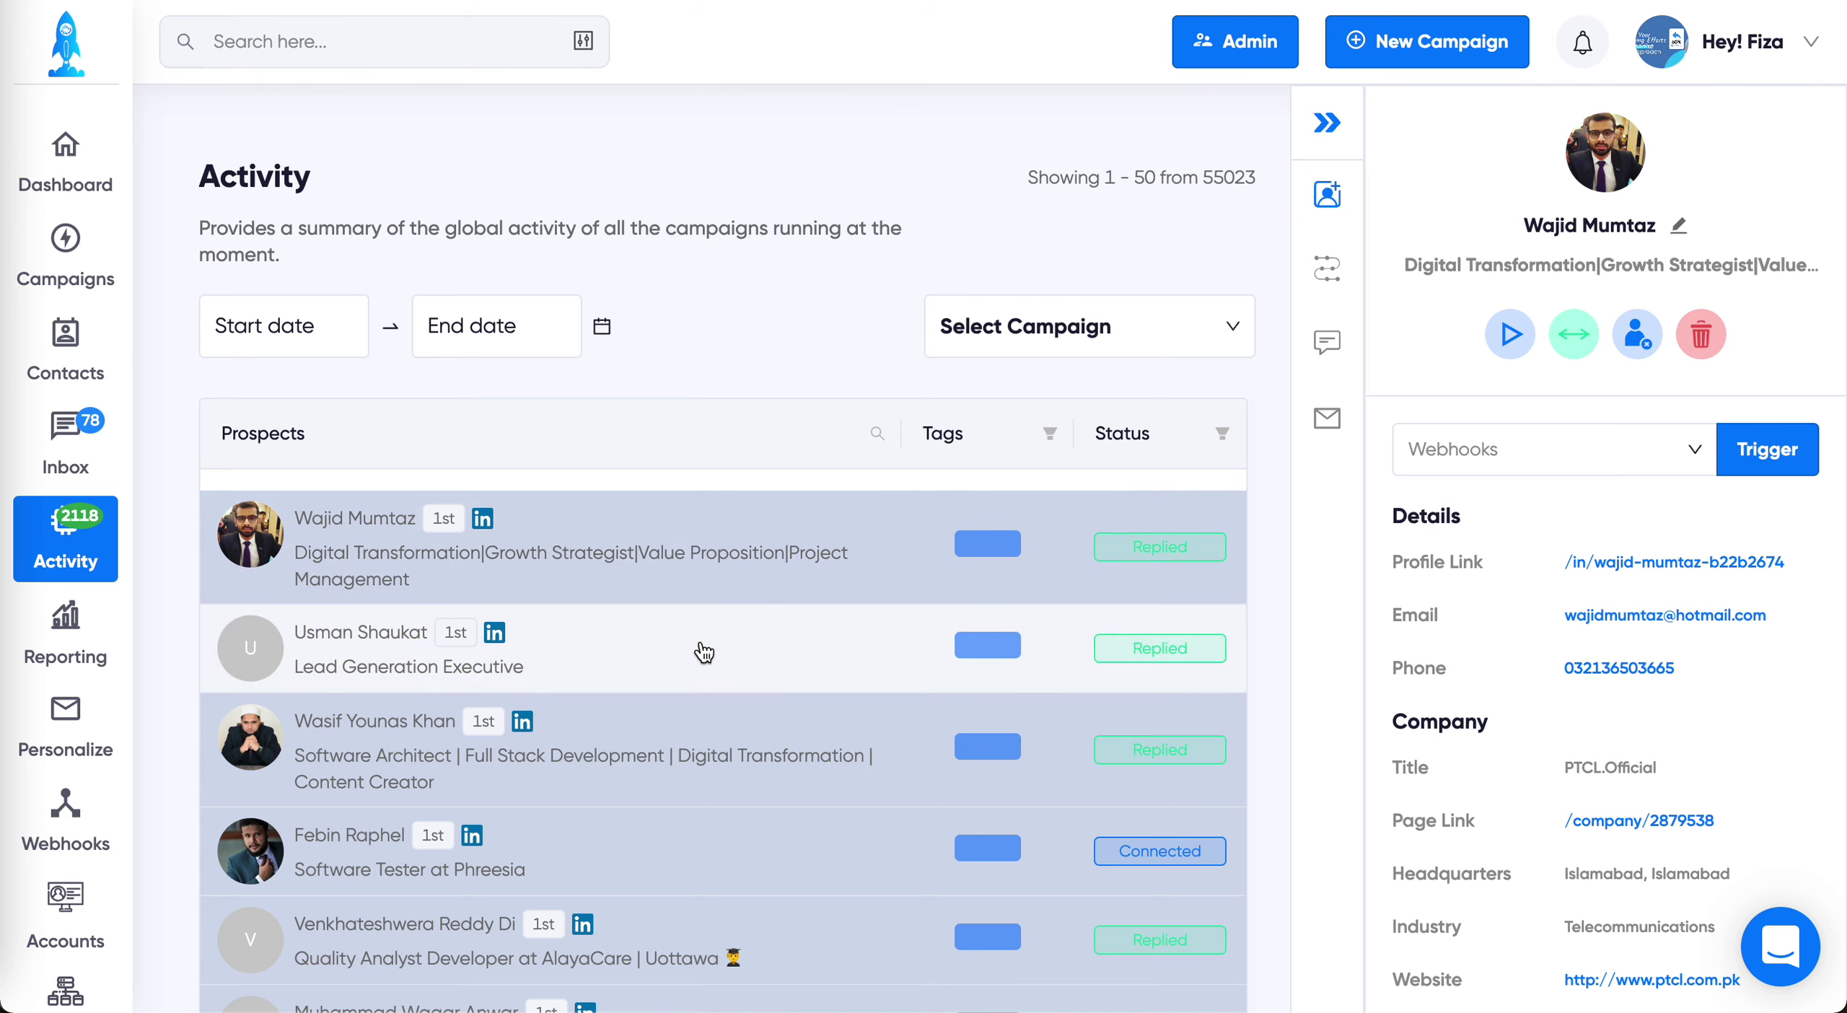
Check the tags available for the first prospect and the filter options for status and tags in the activity list
{"action": "left_click", "coordinate": [997, 544]}
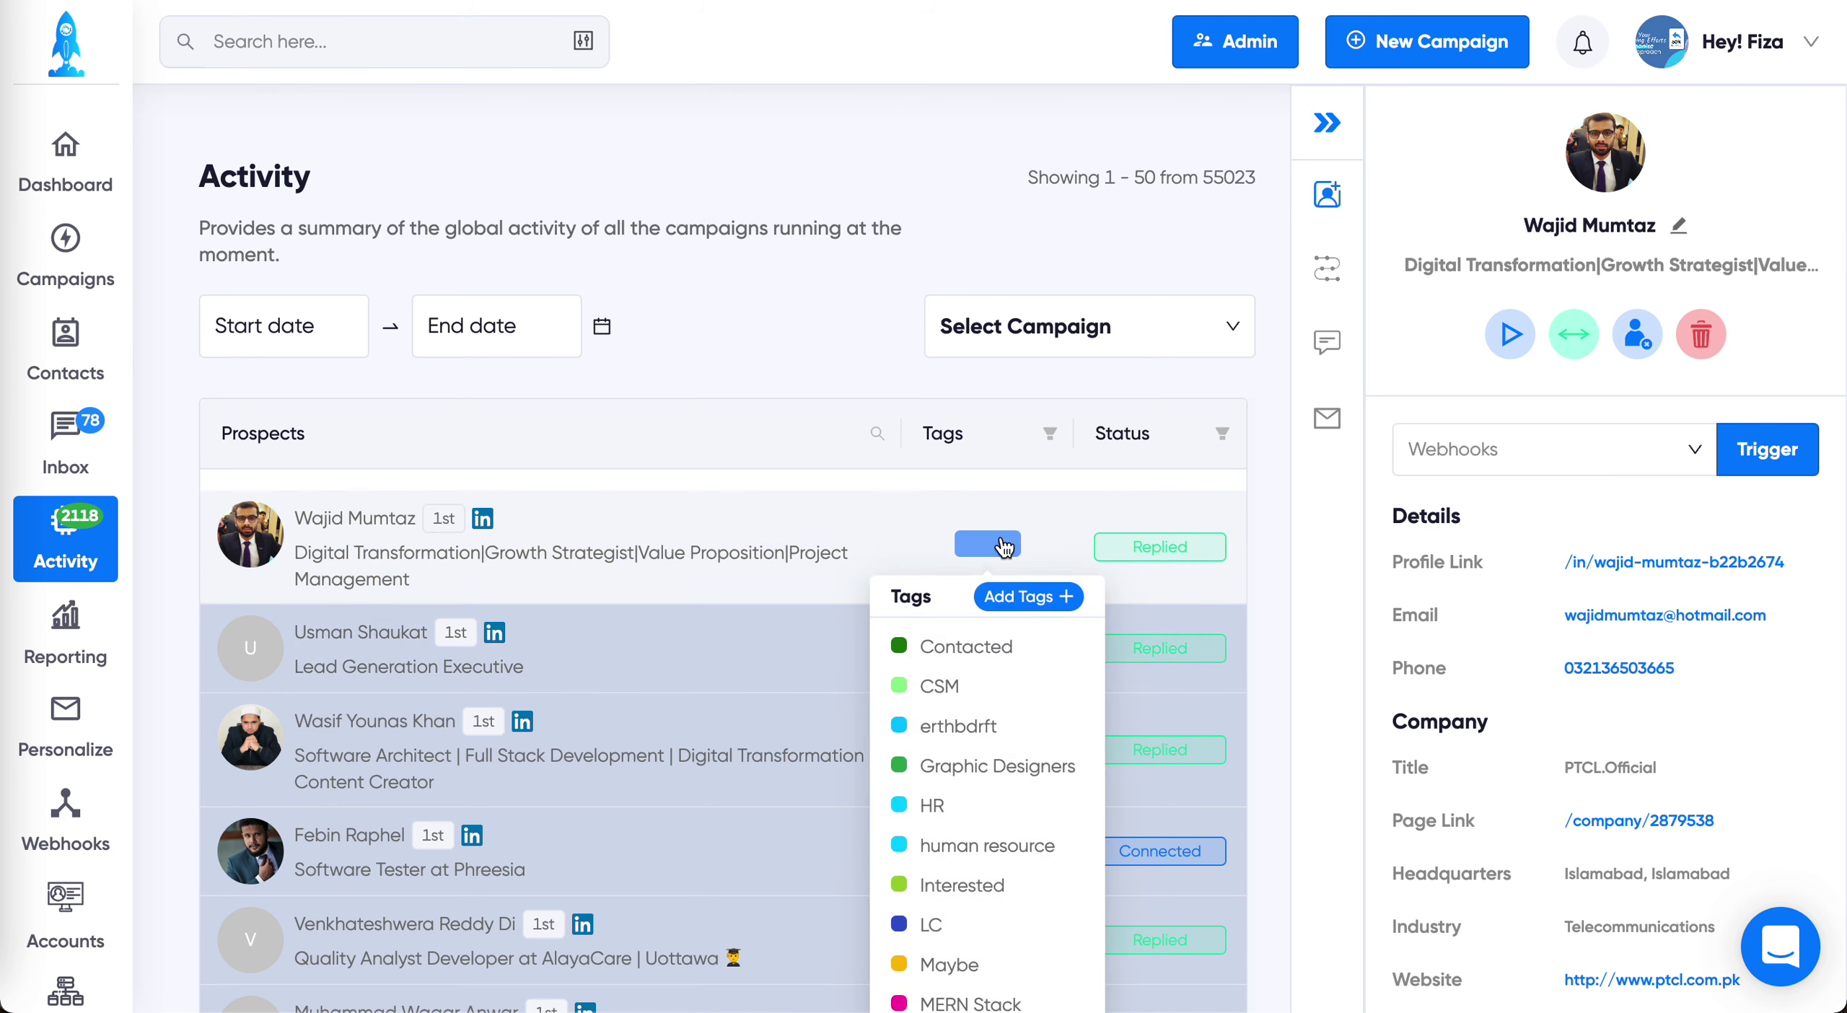
{"action": "left_click", "coordinate": [1222, 433]}
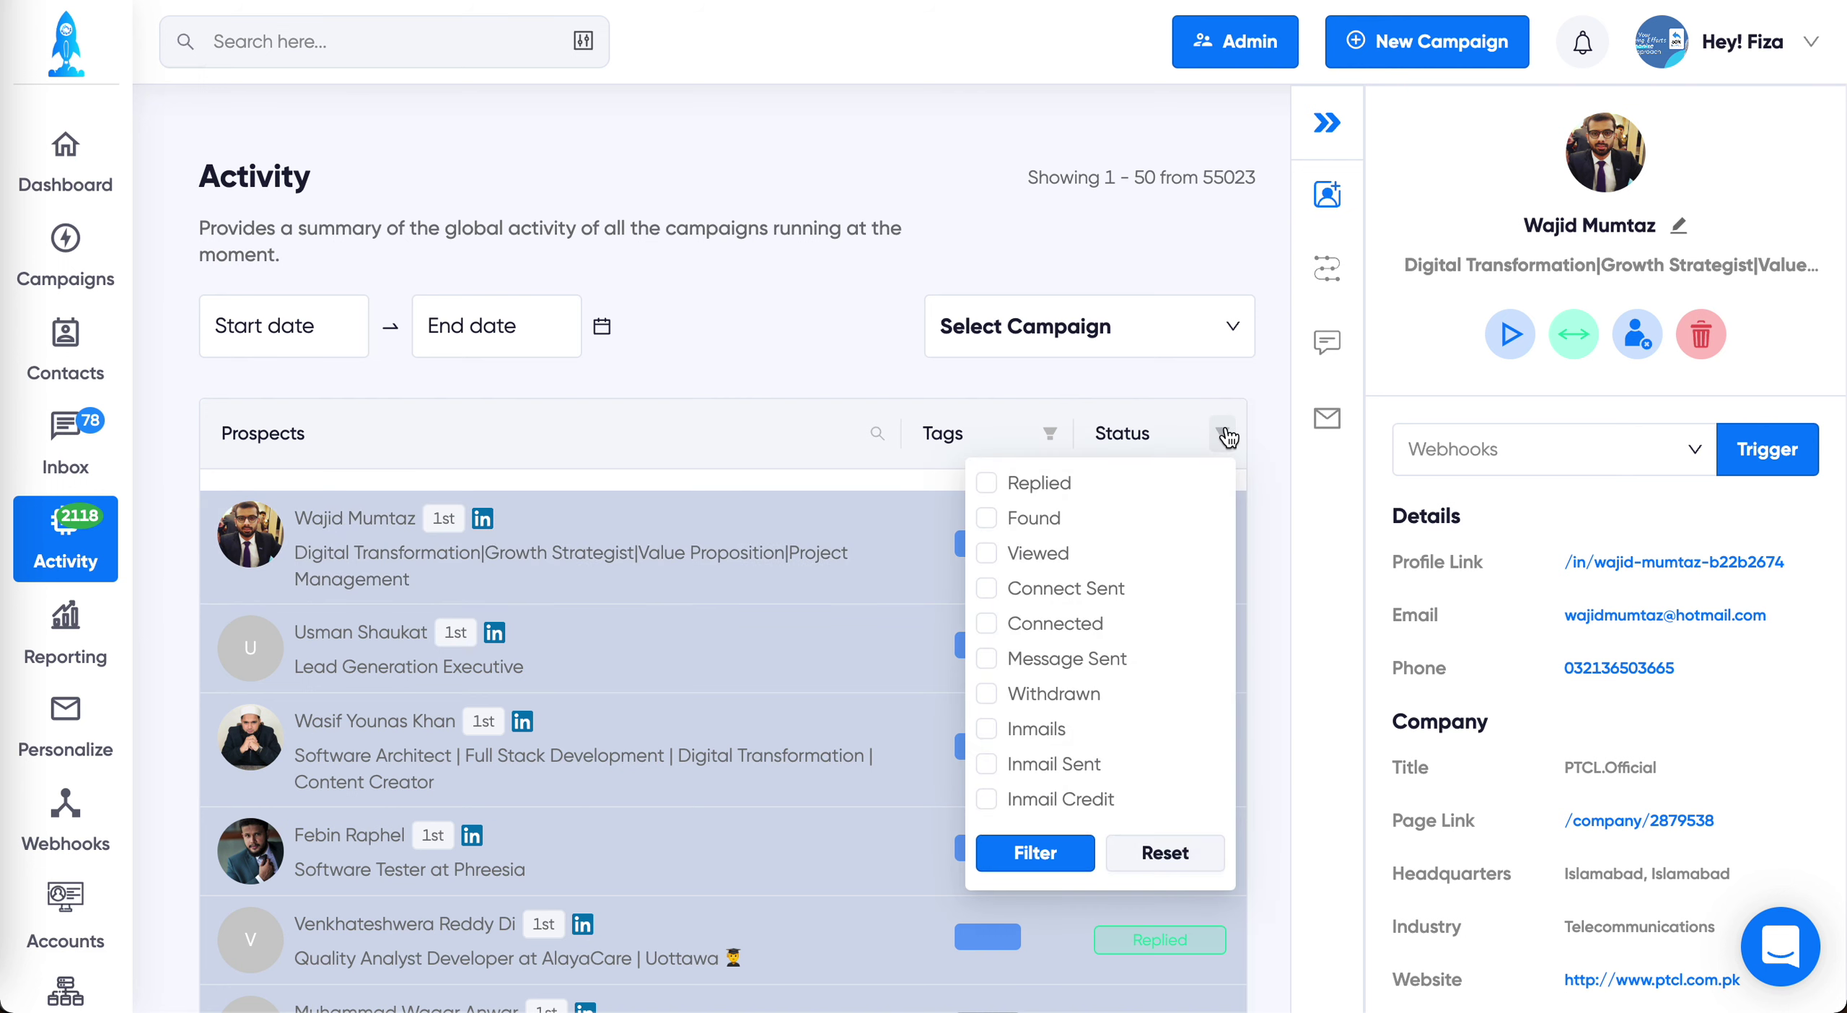
{"action": "left_click", "coordinate": [1224, 434]}
{"action": "left_click", "coordinate": [1051, 433]}
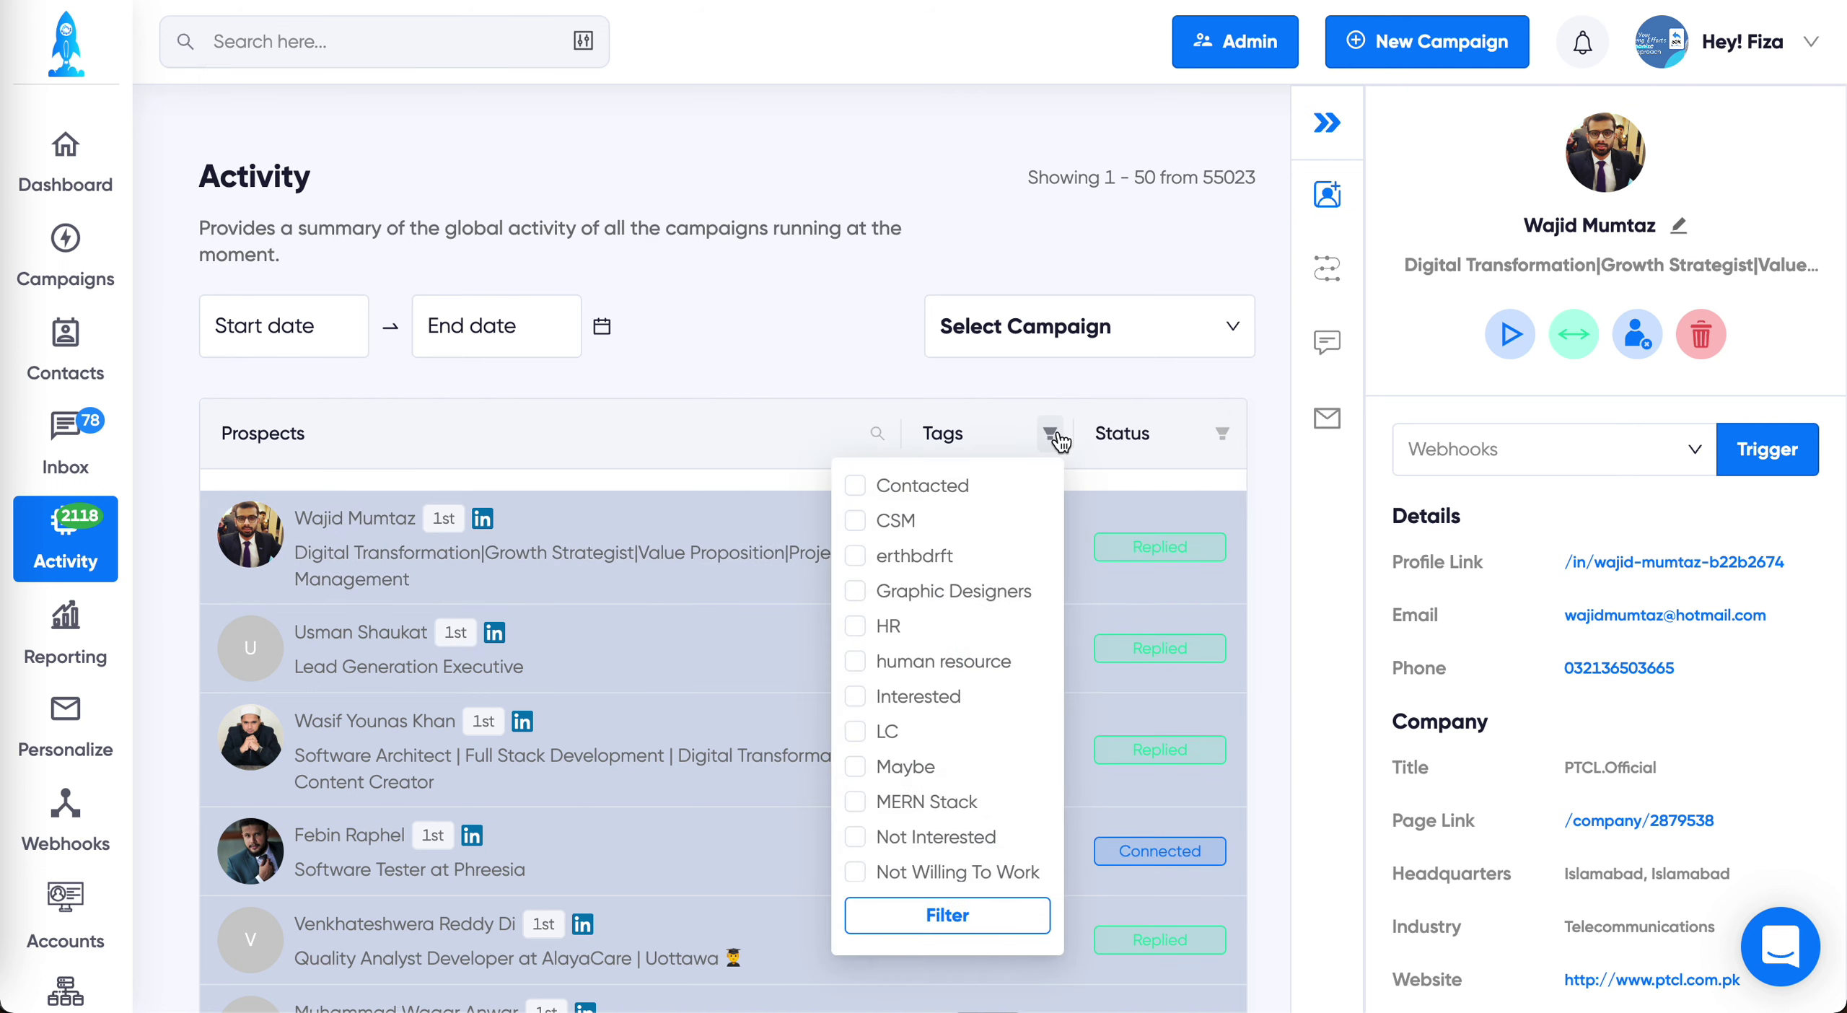
{"action": "left_click", "coordinate": [1051, 434]}
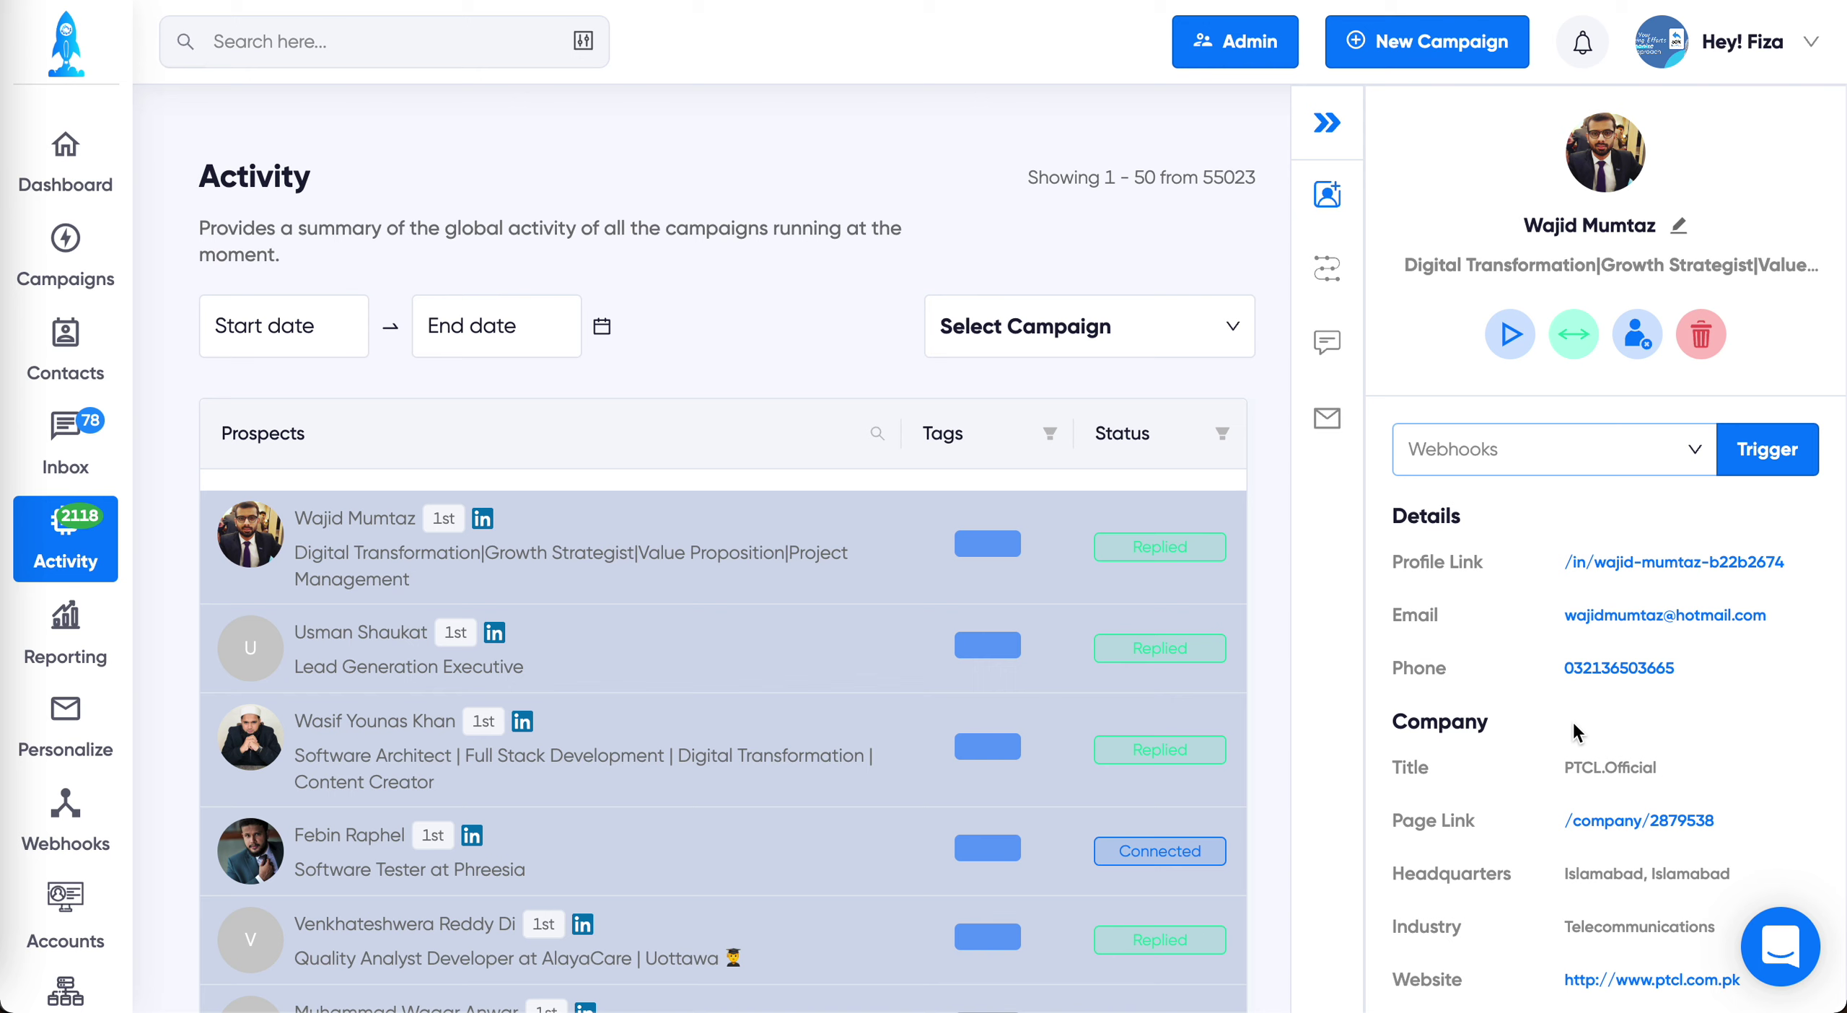
View the first activity prospect's sequence steps and logs, and read the message conversation
{"action": "left_click", "coordinate": [1326, 268]}
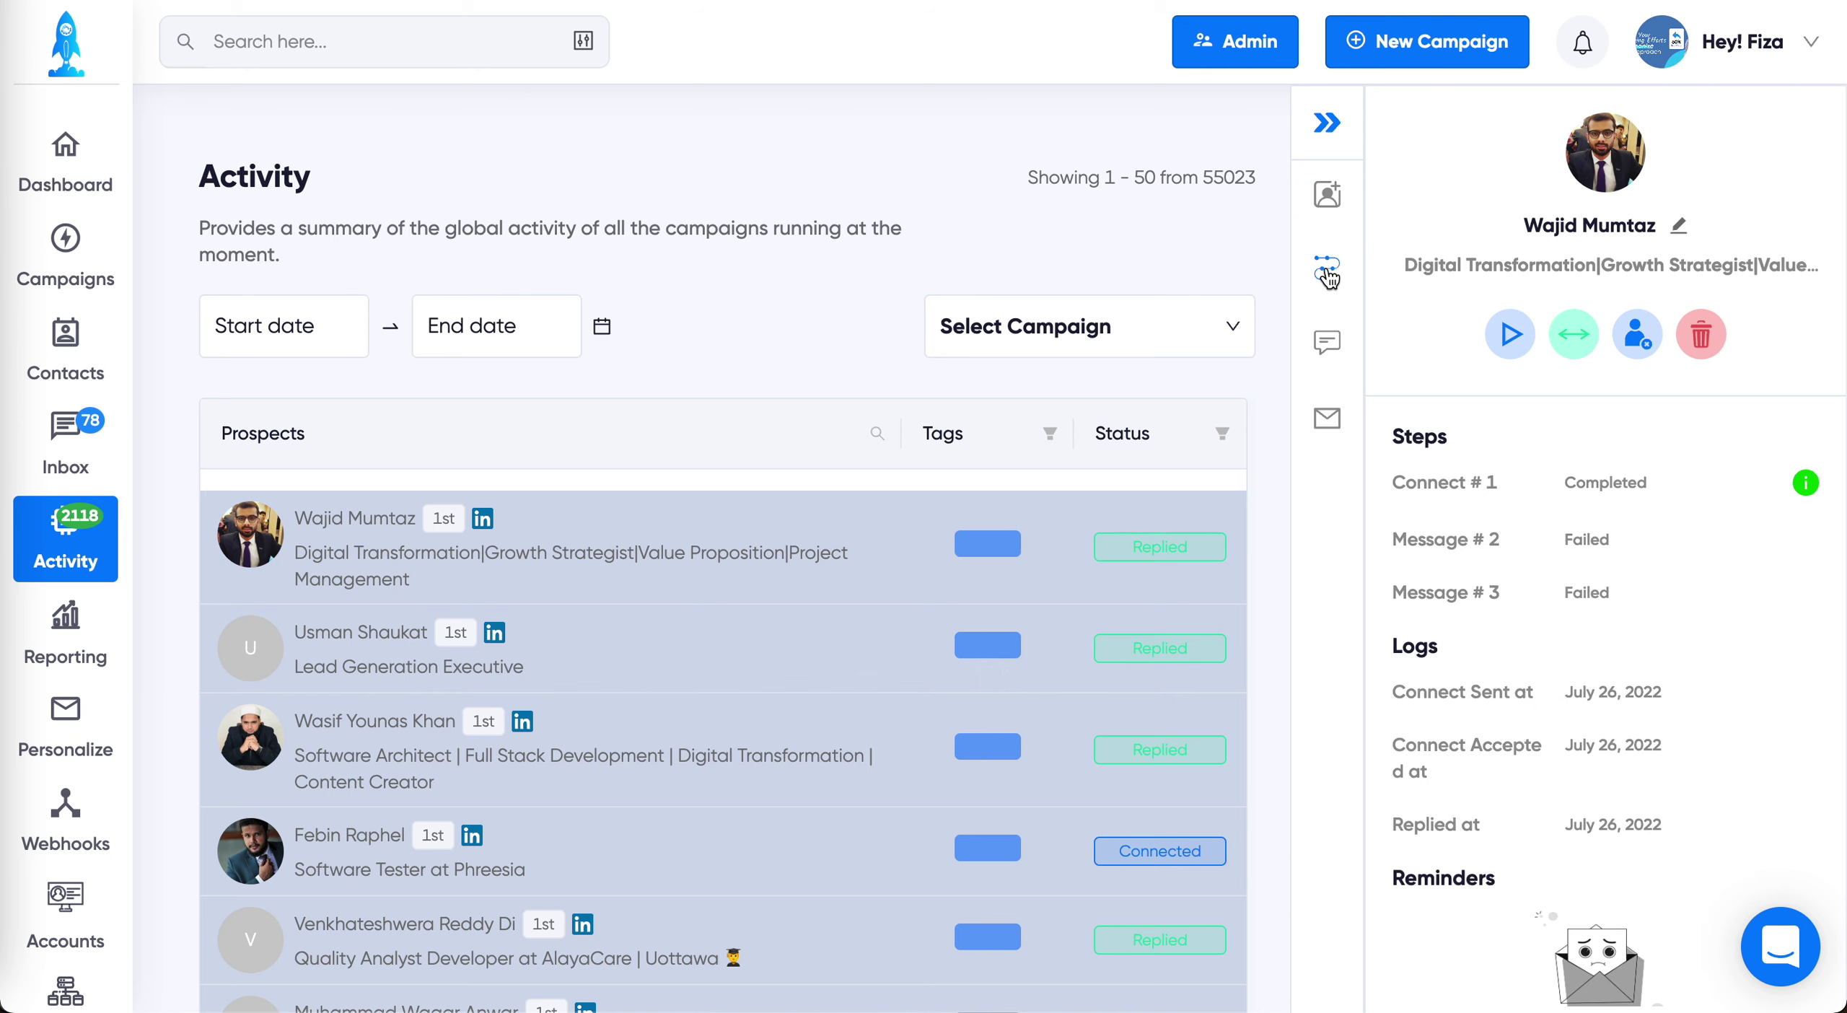
{"action": "left_click", "coordinate": [1330, 347]}
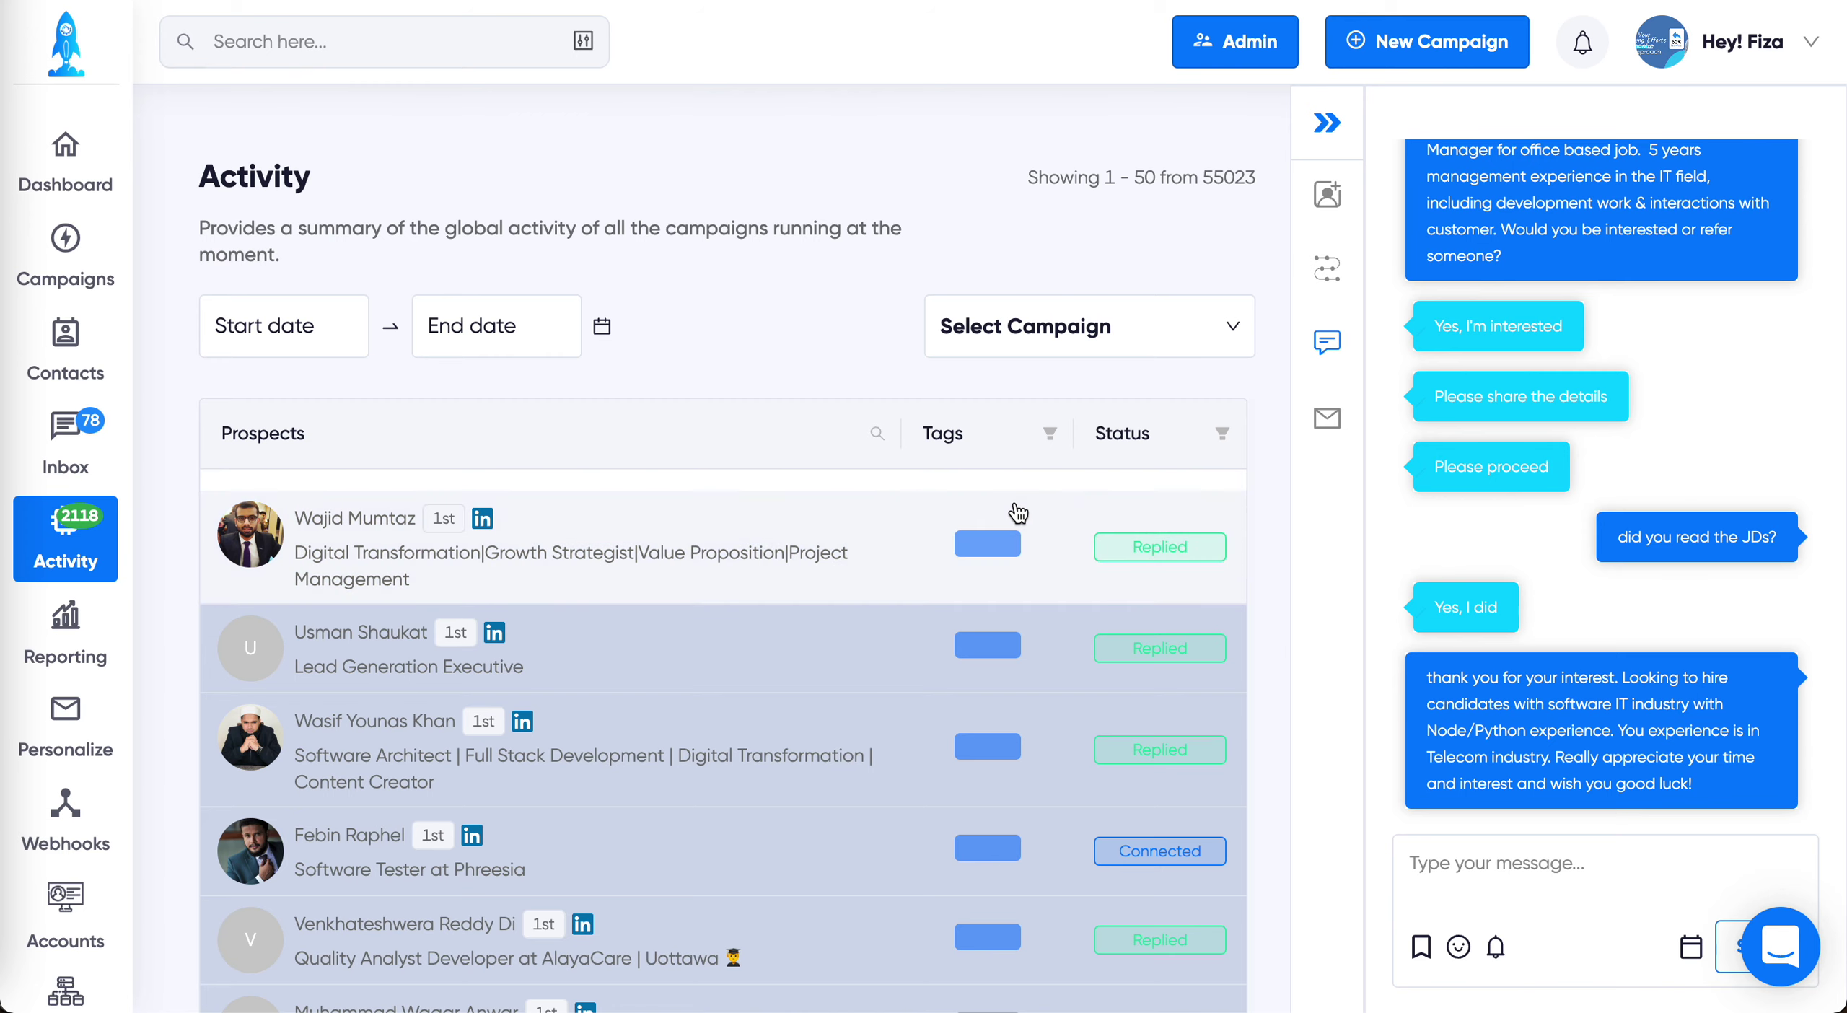
Review the campaigns report for the Connect campaign and set its period to 30 days
{"action": "left_click", "coordinate": [69, 631]}
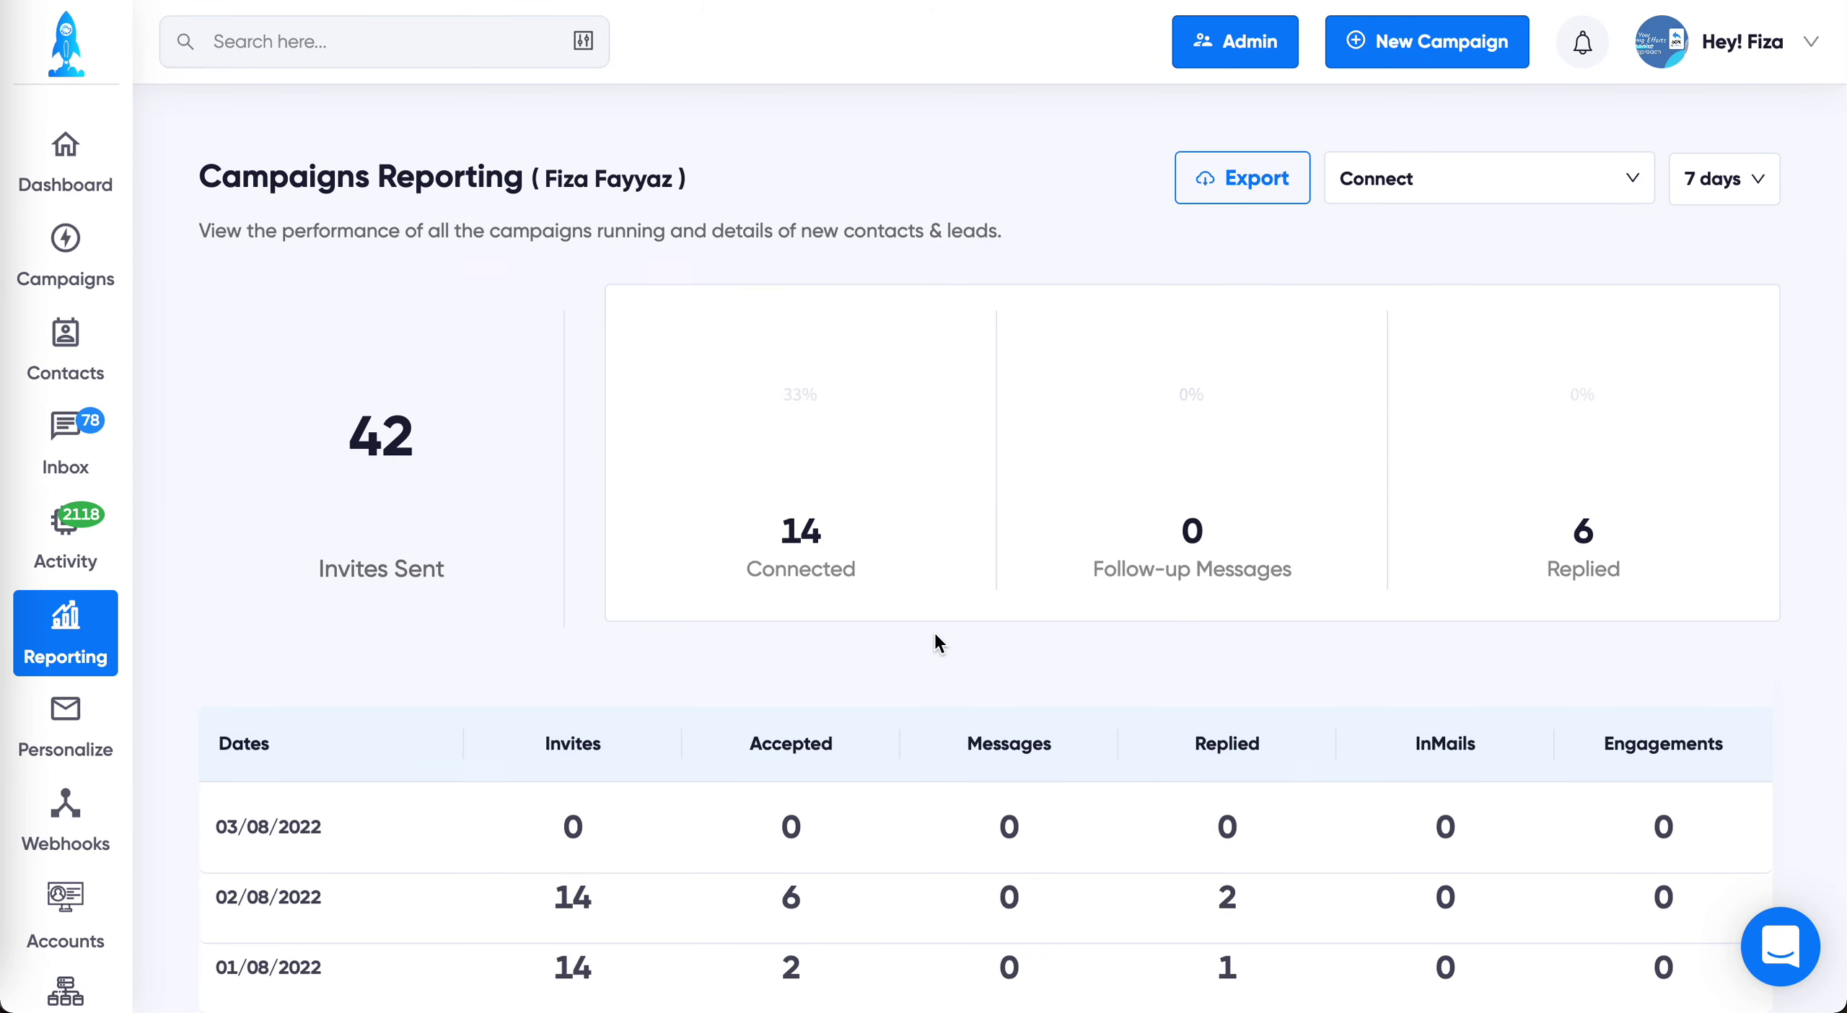
{"action": "scroll", "coordinate": [966, 779], "scroll_direction": "down", "scroll_amount": 5}
{"action": "scroll", "coordinate": [965, 779], "scroll_direction": "up", "scroll_amount": 5}
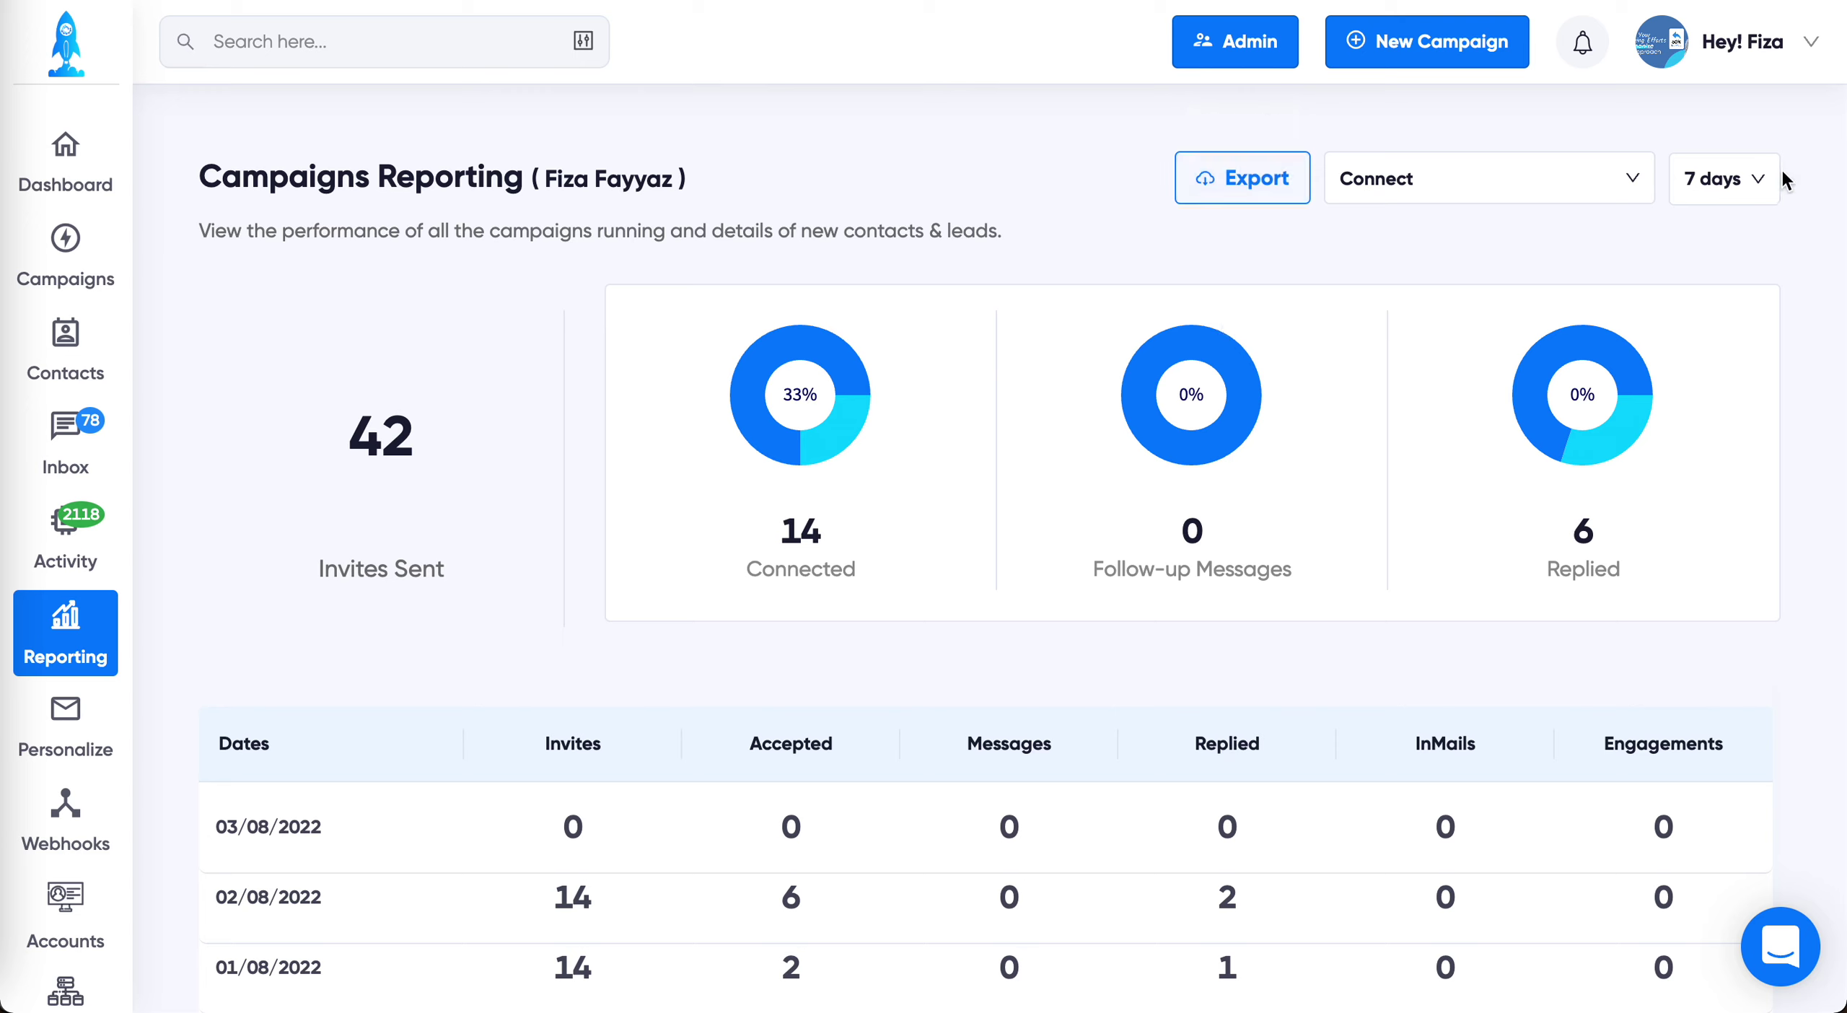
{"action": "left_click", "coordinate": [1754, 184]}
{"action": "left_click", "coordinate": [1732, 321]}
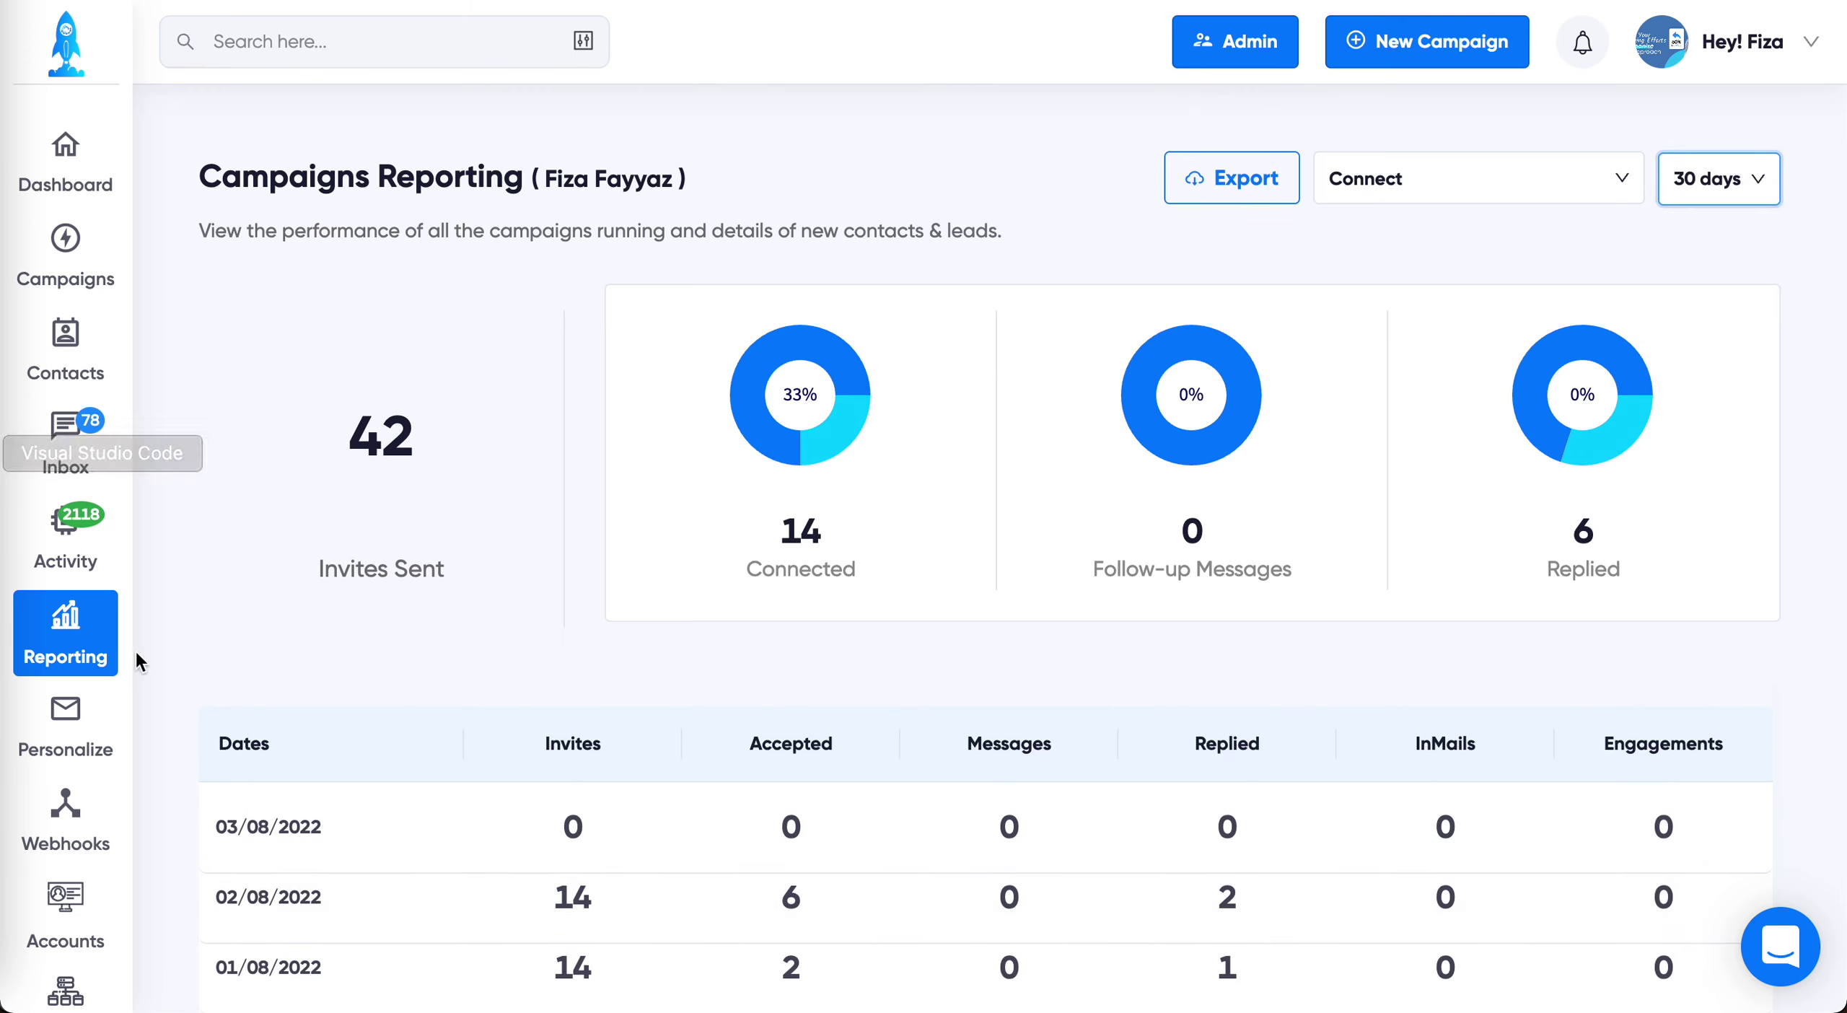
Open the personalization templates and preview the generic sales template "Invite for sales"
{"action": "left_click", "coordinate": [72, 750]}
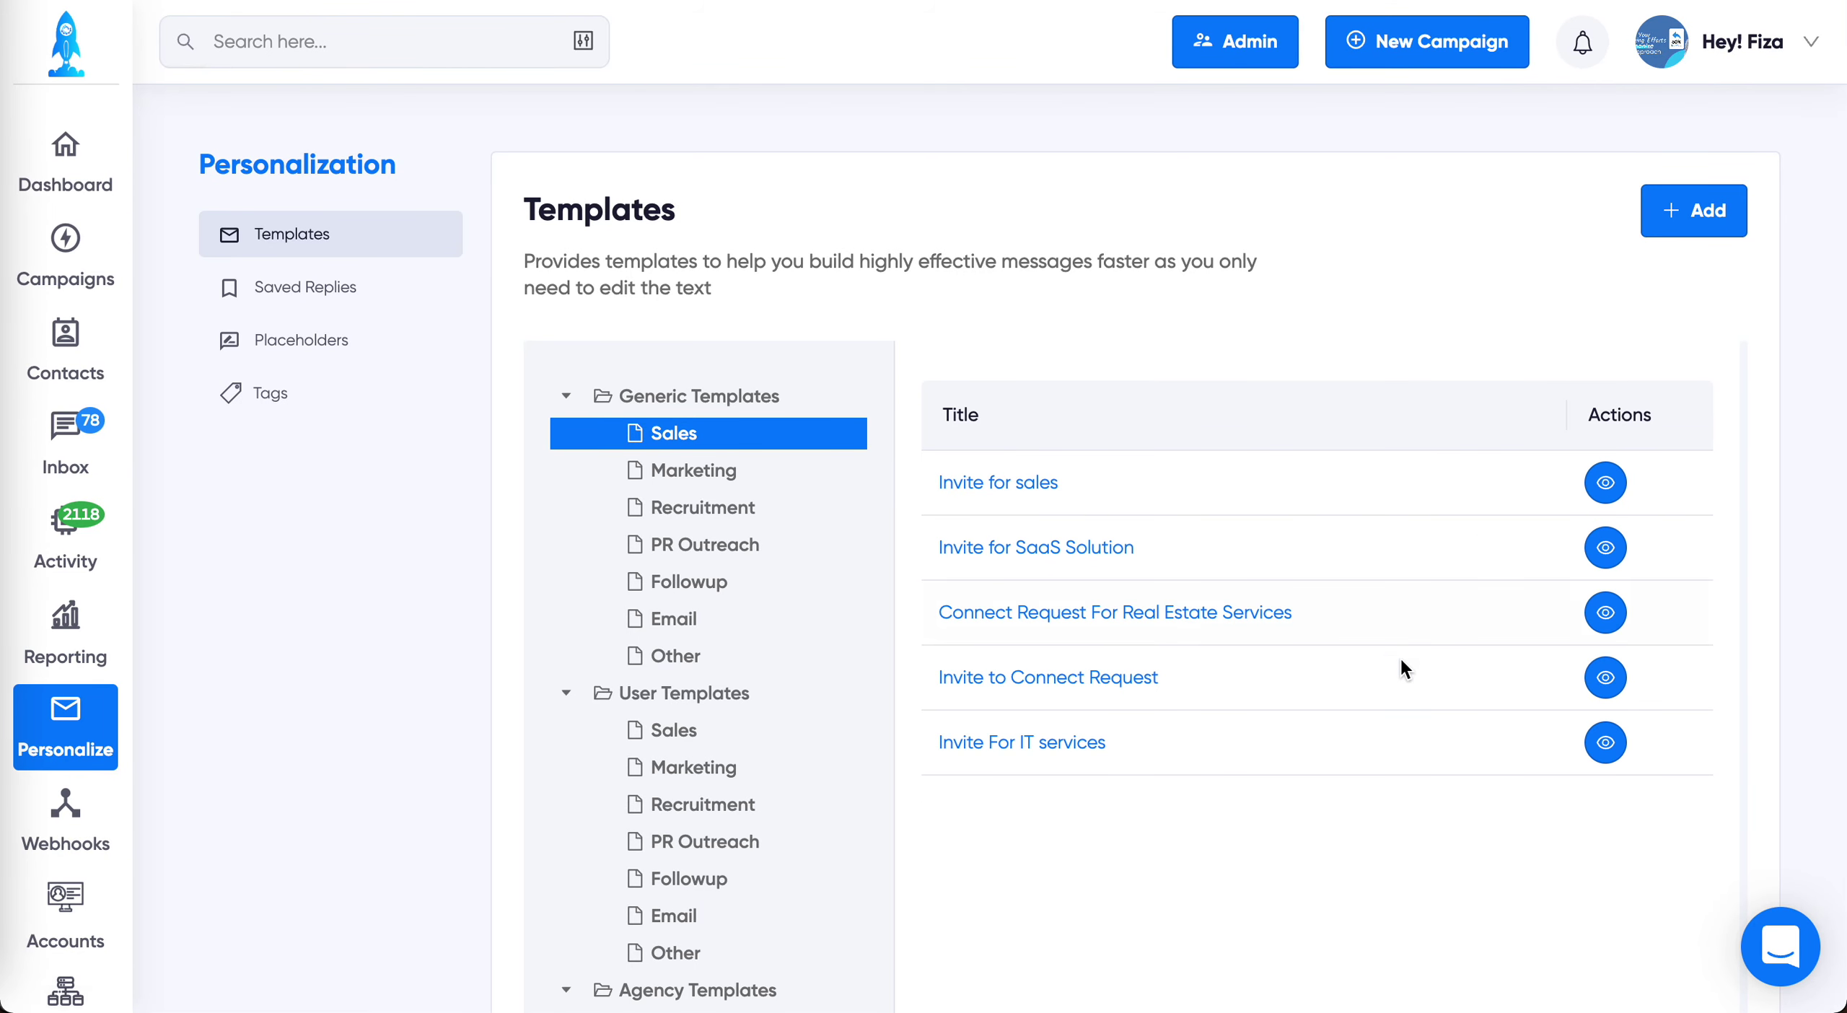
{"action": "left_click", "coordinate": [1603, 485]}
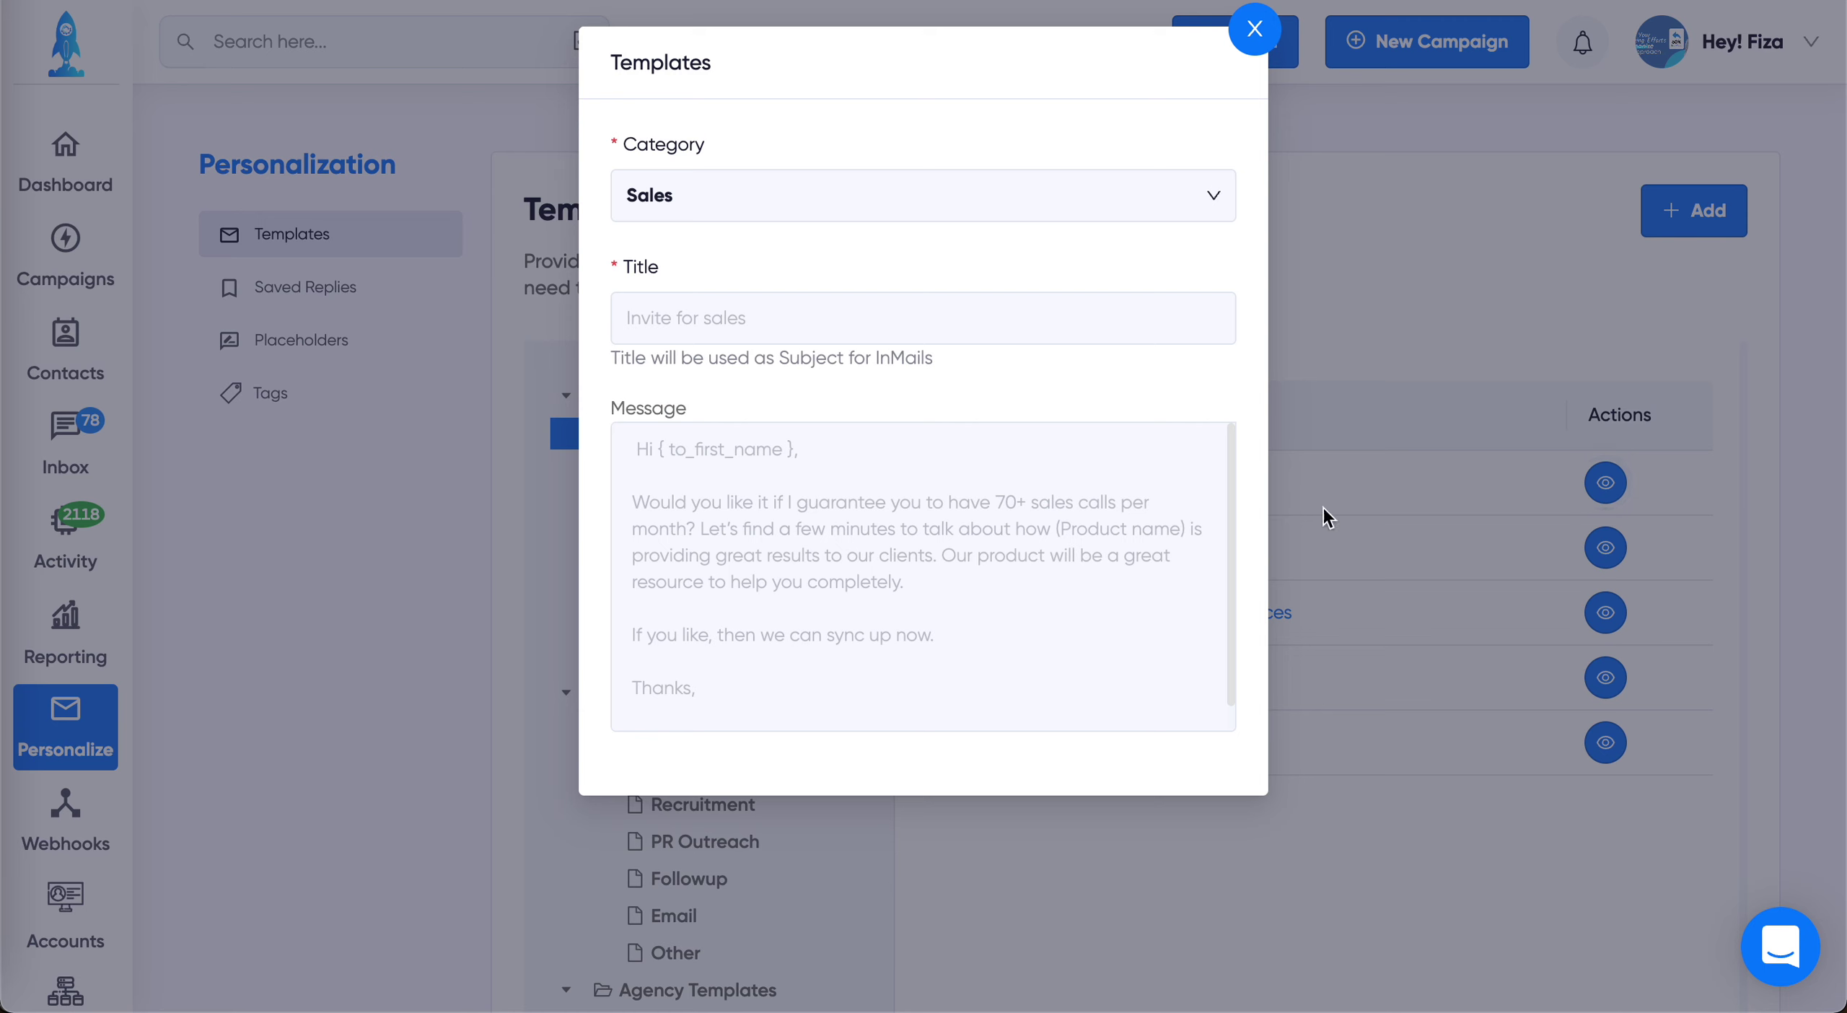
{"action": "left_click", "coordinate": [1492, 798]}
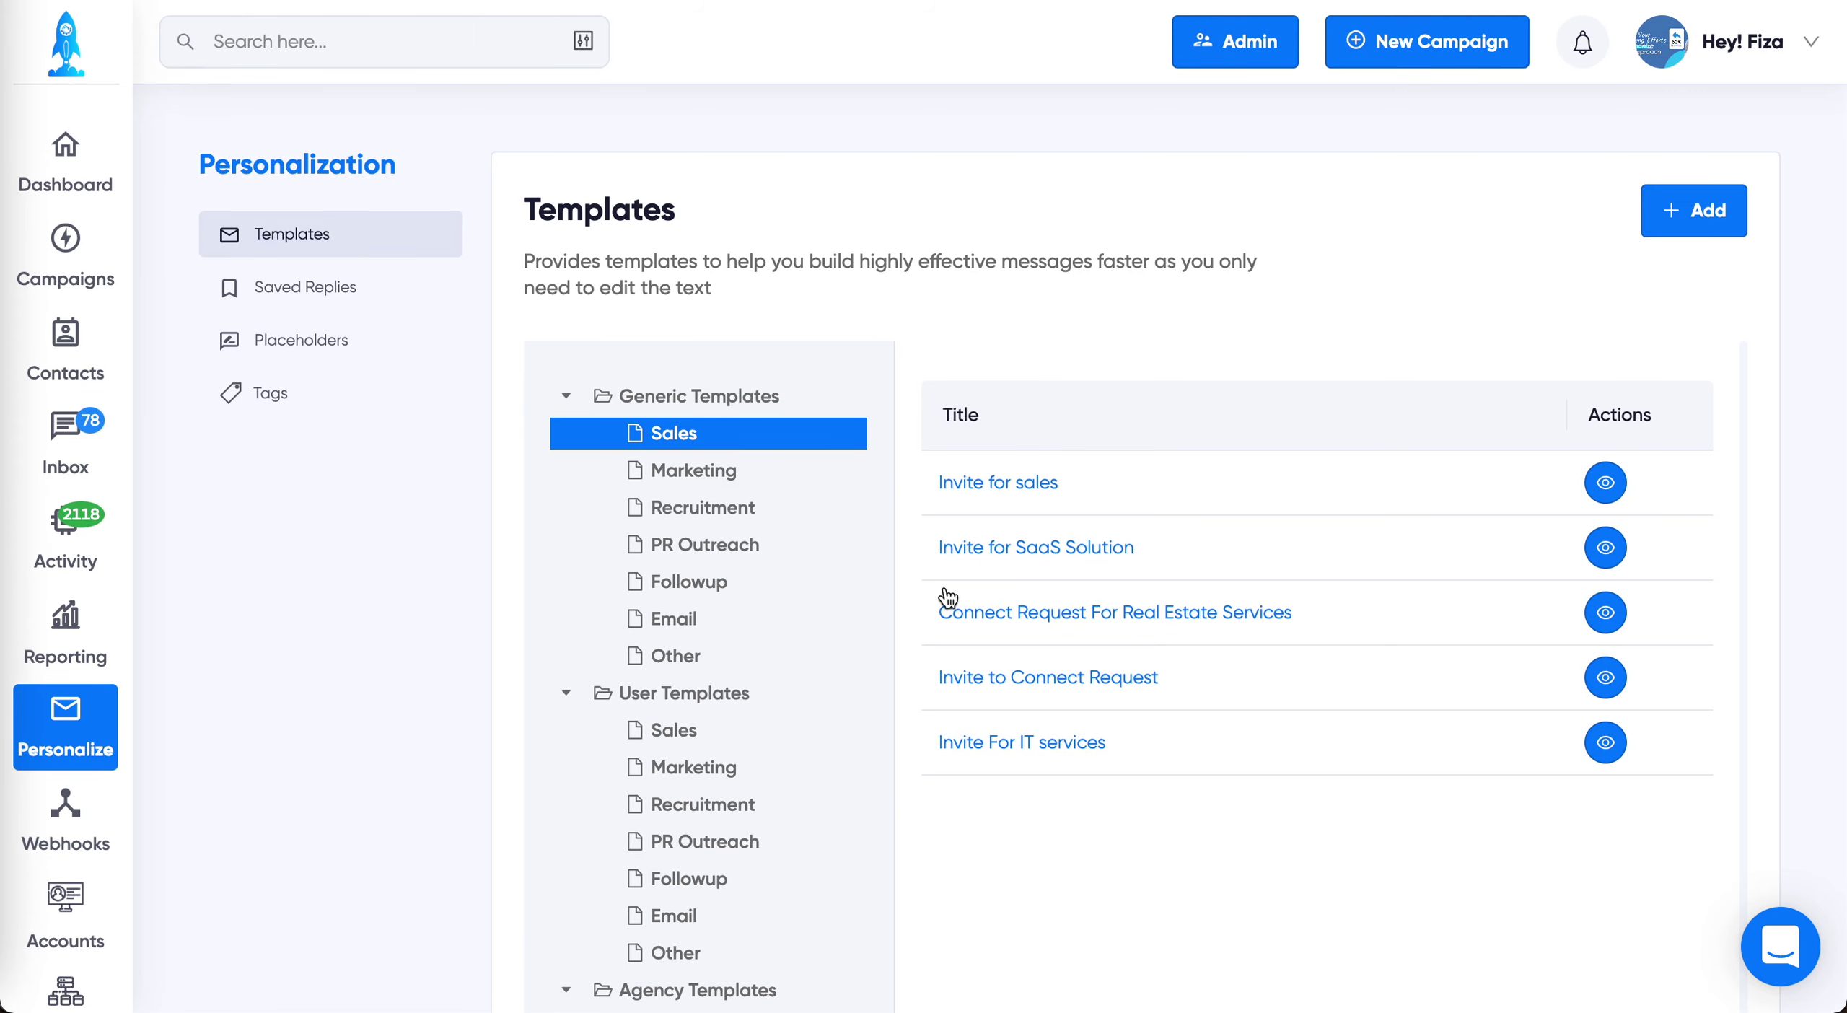
Check the form for adding a new template and view the saved replies
{"action": "left_click", "coordinate": [1688, 225]}
{"action": "left_click", "coordinate": [1721, 361]}
{"action": "left_click", "coordinate": [307, 289]}
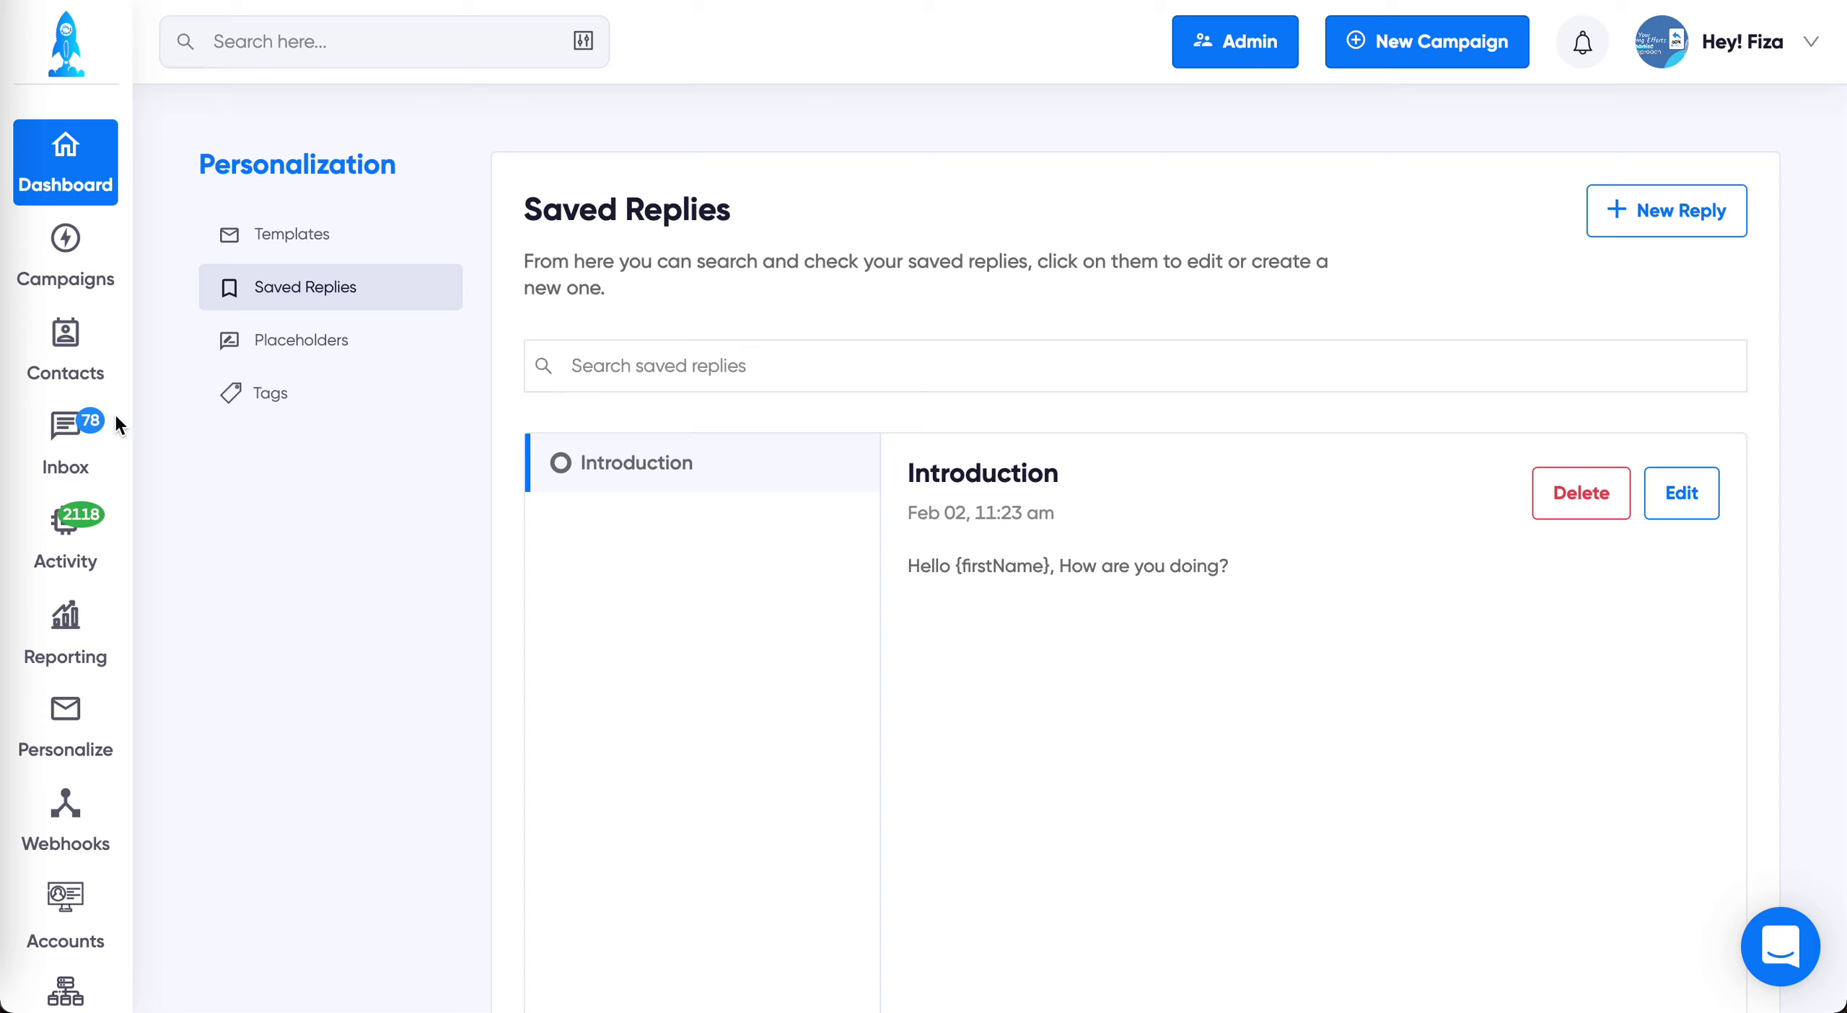
Return to the campaign activity, read the first prospect's conversation, and check the calendar for scheduling a message
{"action": "left_click", "coordinate": [69, 568]}
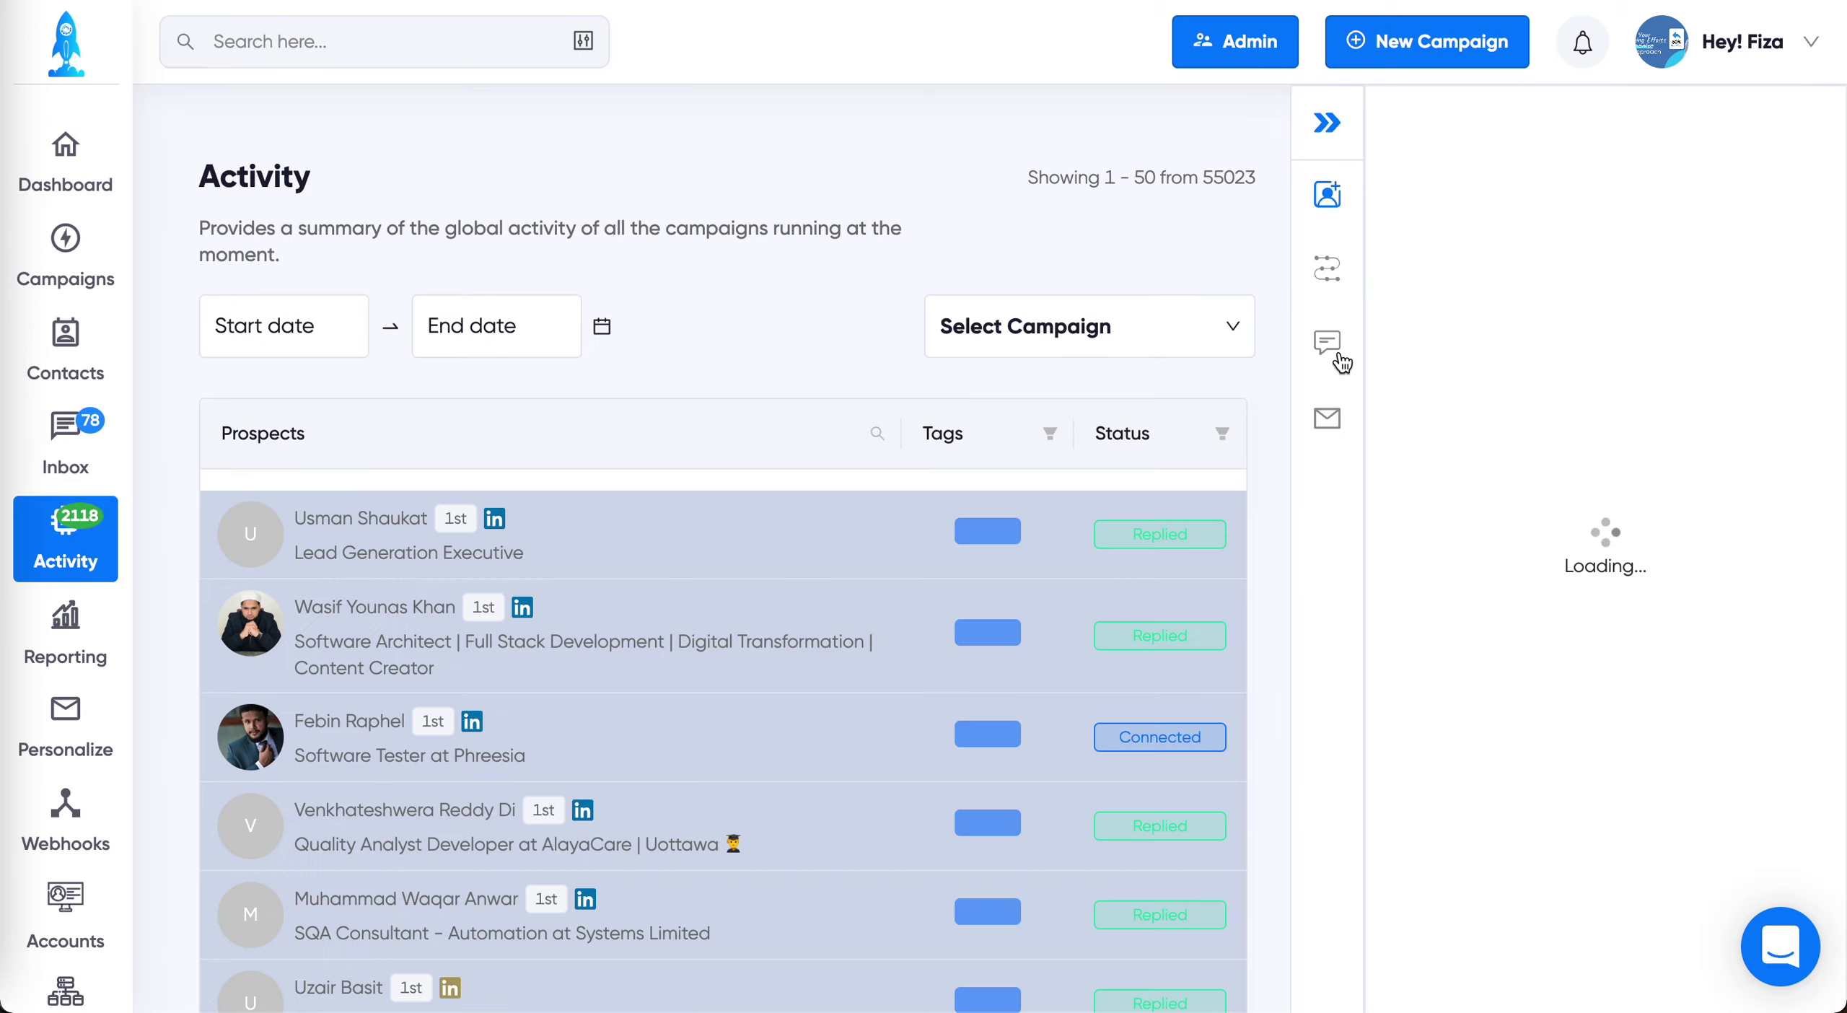
{"action": "left_click", "coordinate": [1327, 343]}
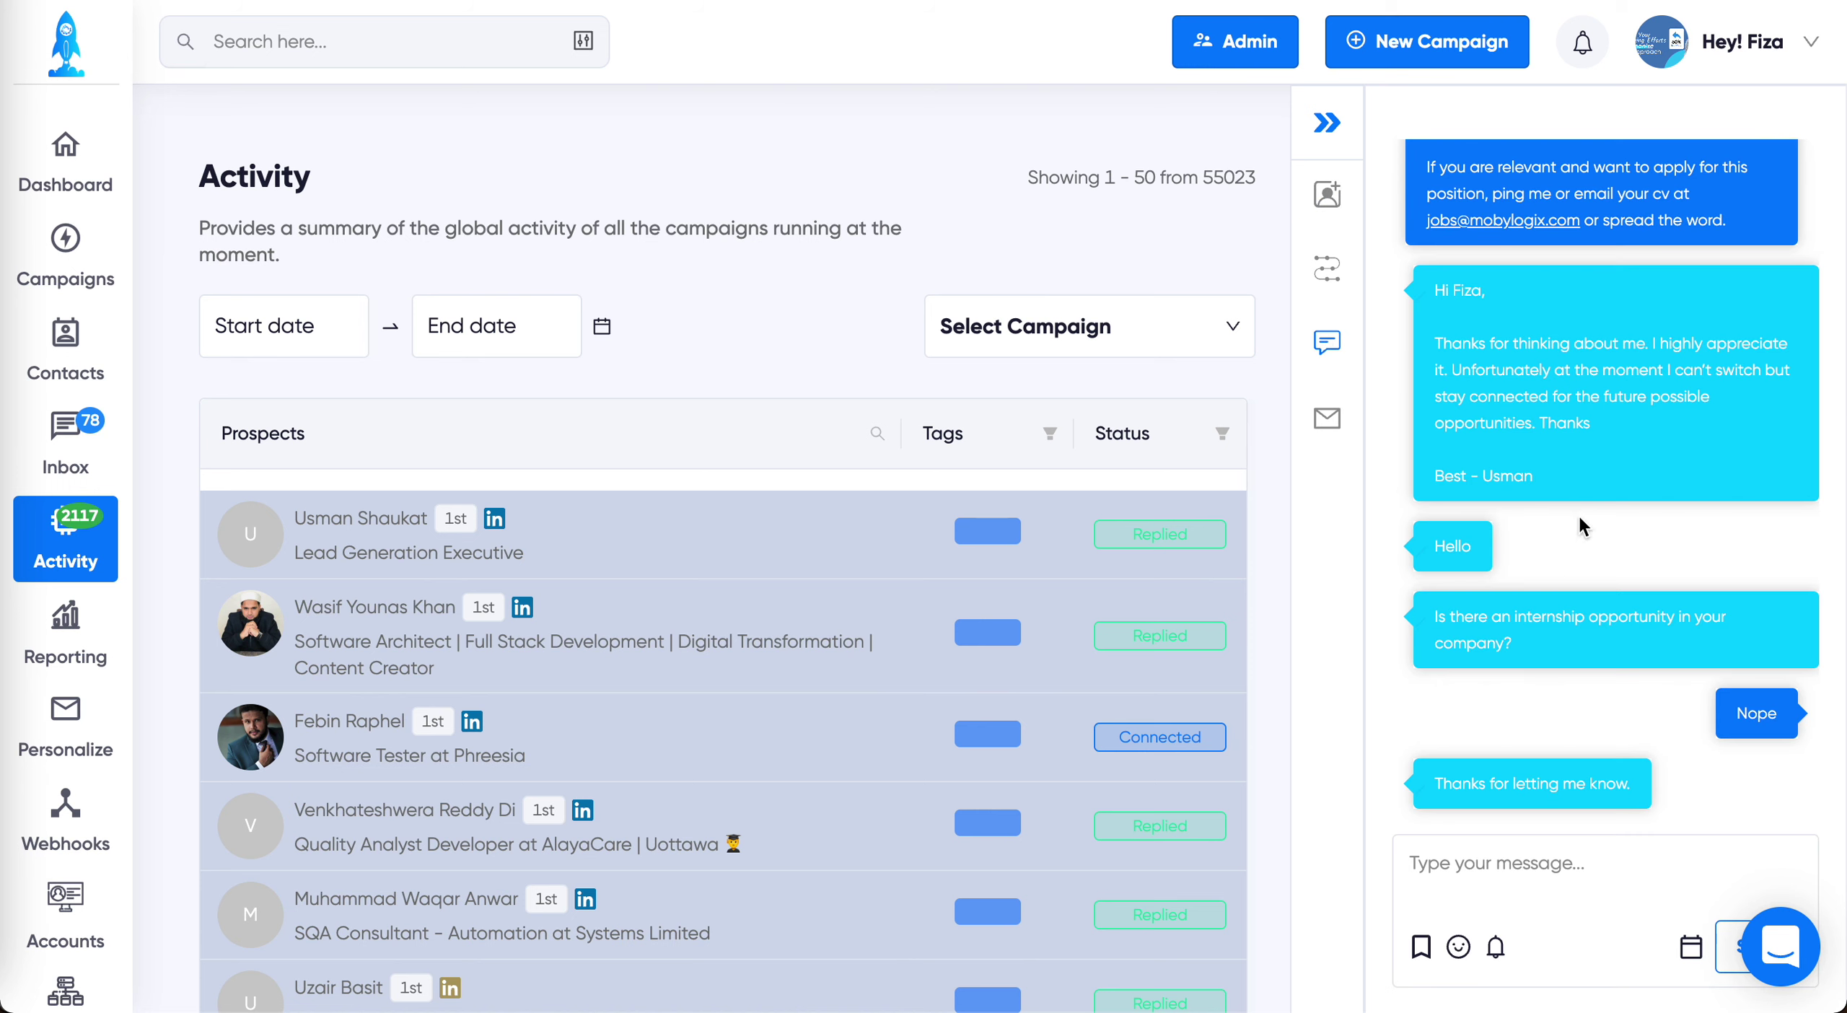
{"action": "left_click", "coordinate": [1691, 947]}
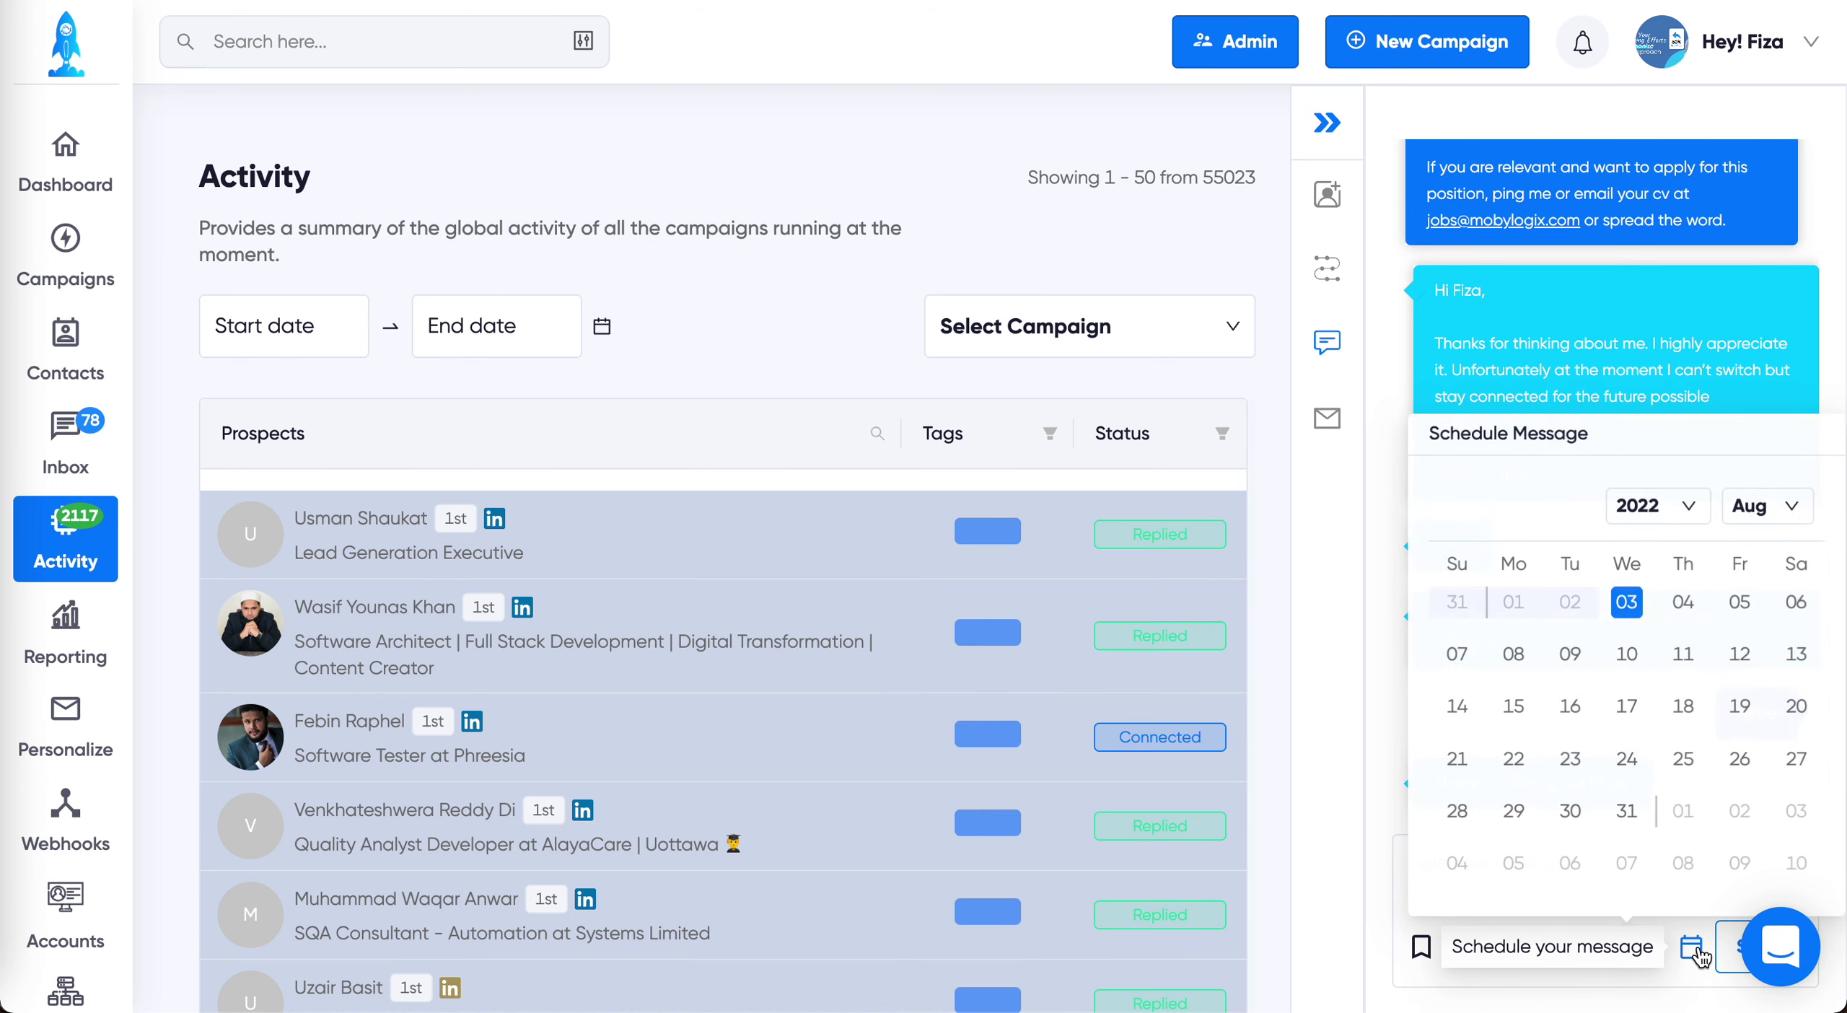
{"action": "left_click", "coordinate": [1691, 947]}
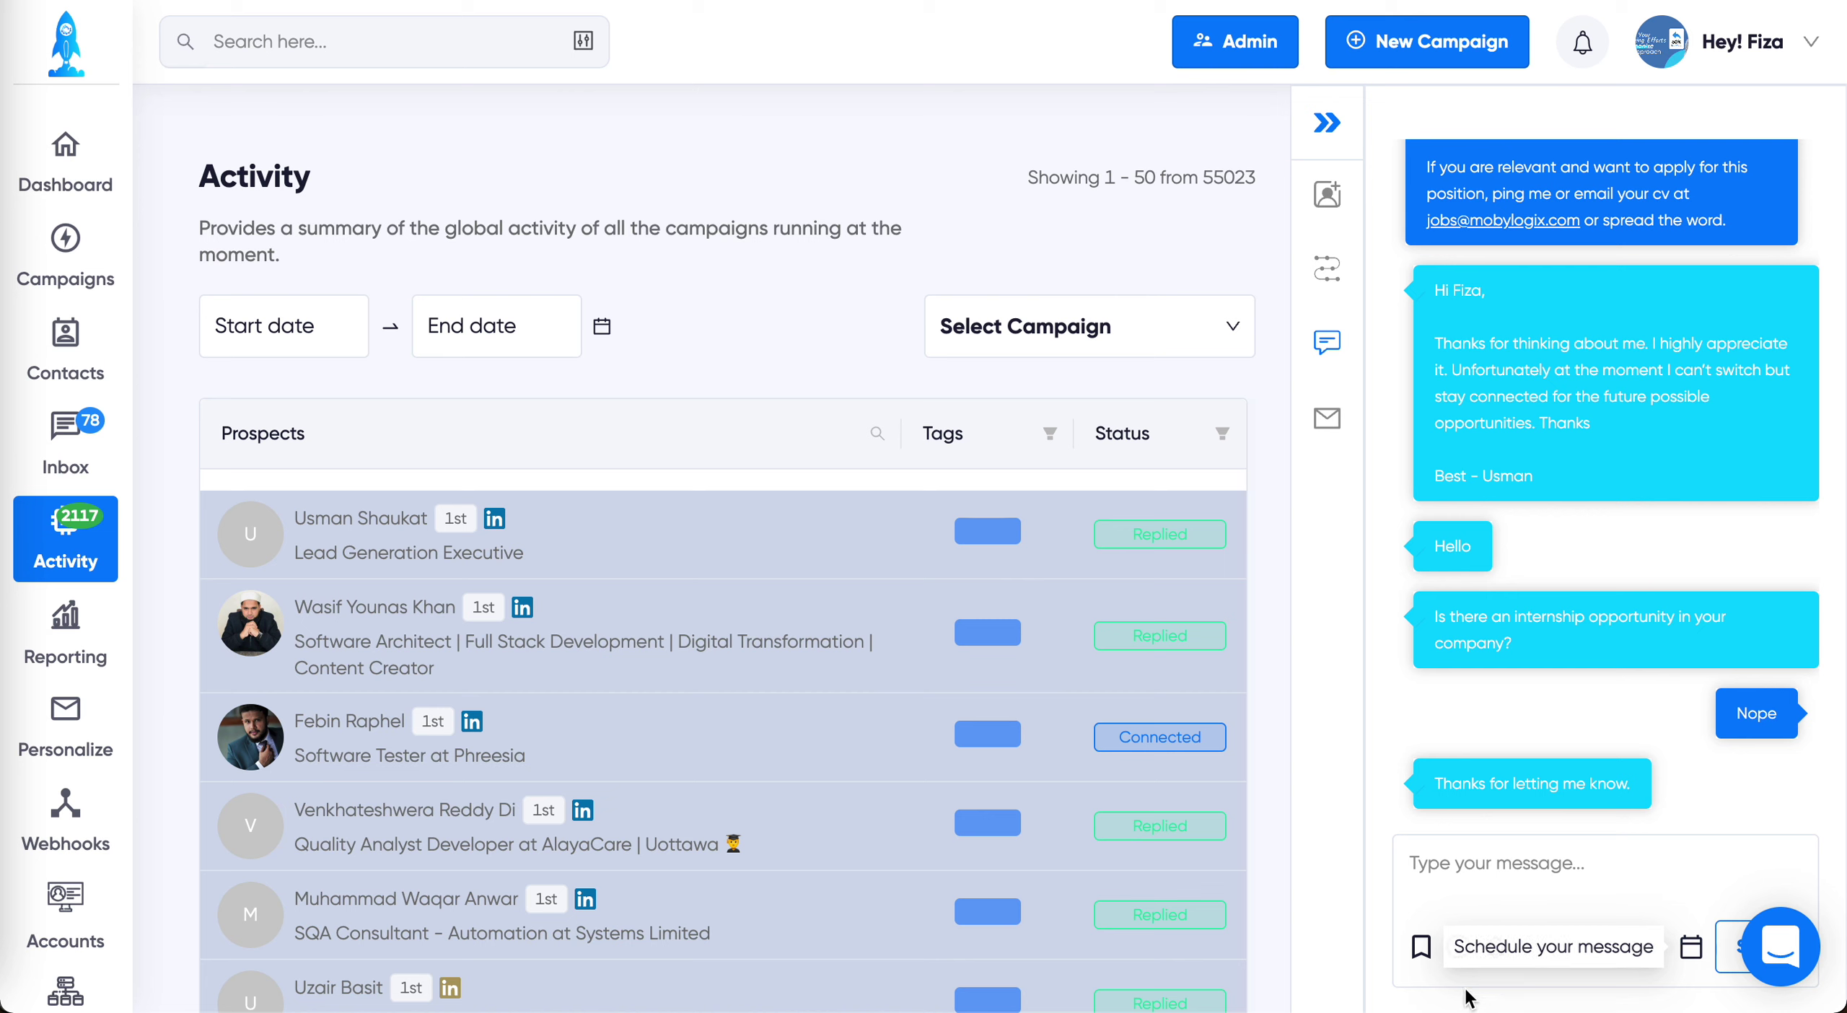
Insert the Introduction saved reply into the message draft and clear the draft again without sending it
{"action": "left_click", "coordinate": [1421, 947]}
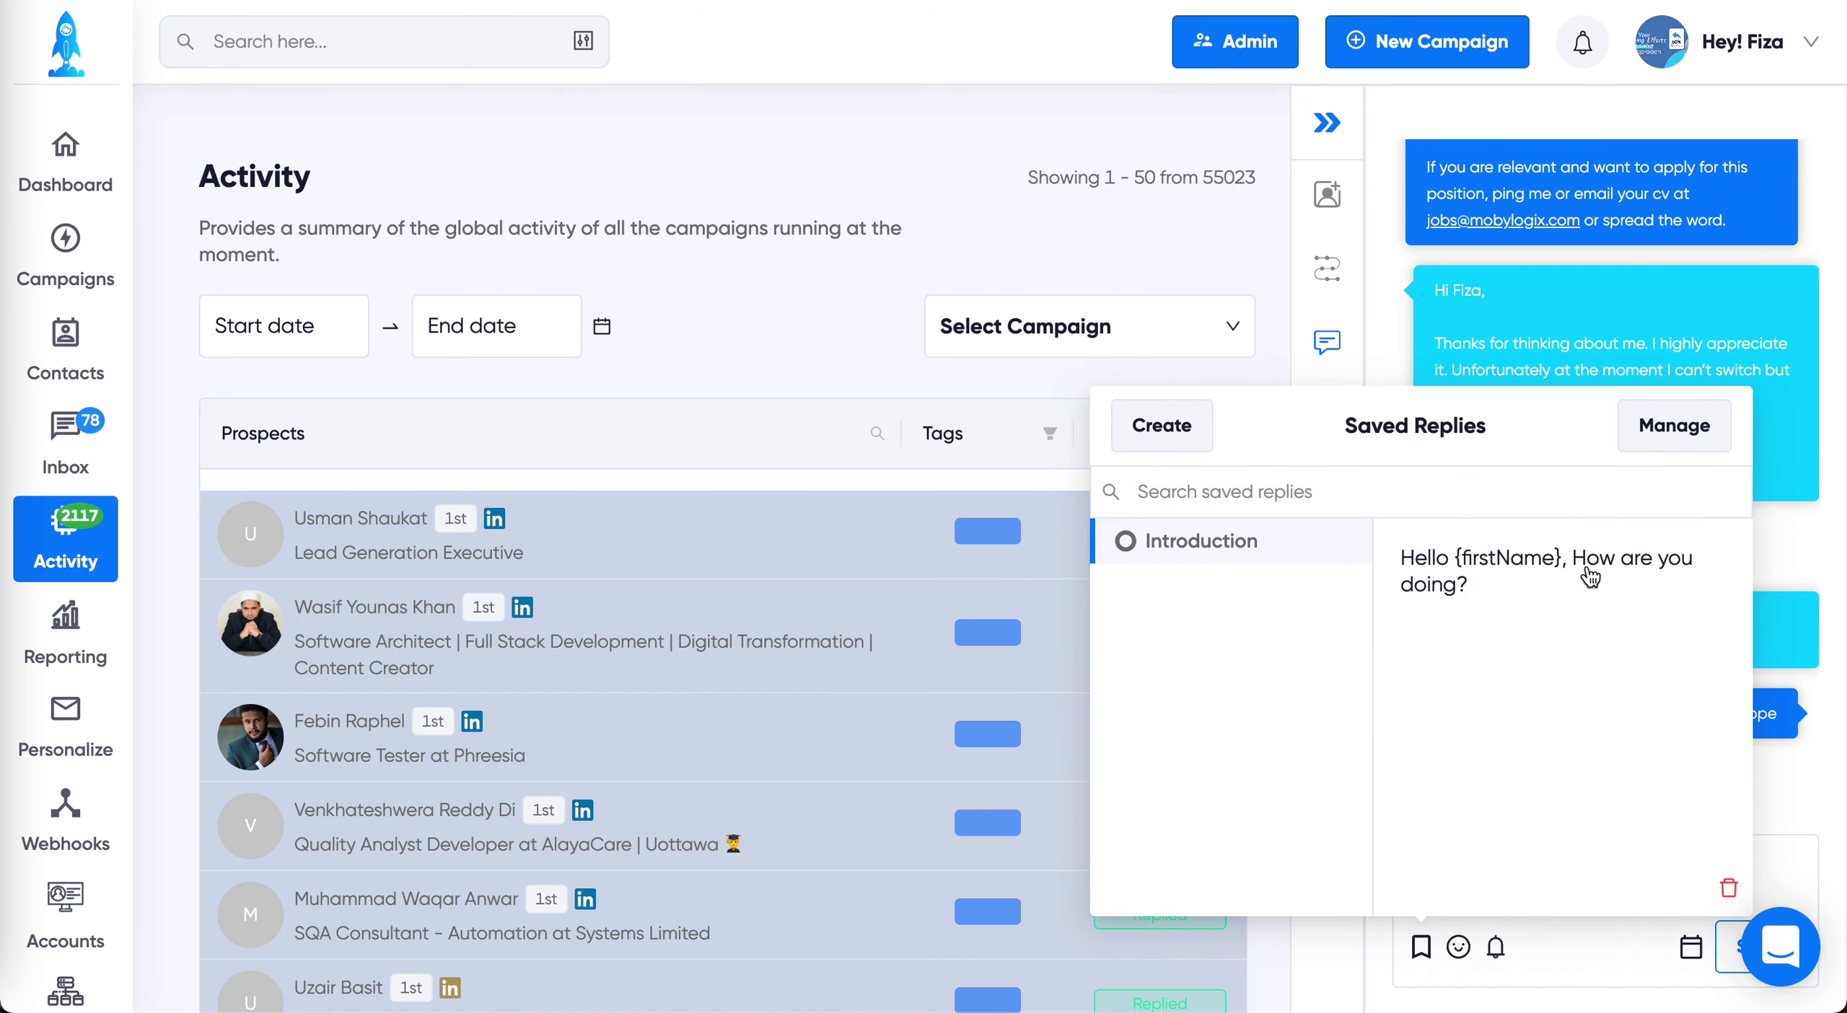
{"action": "left_click", "coordinate": [1230, 552]}
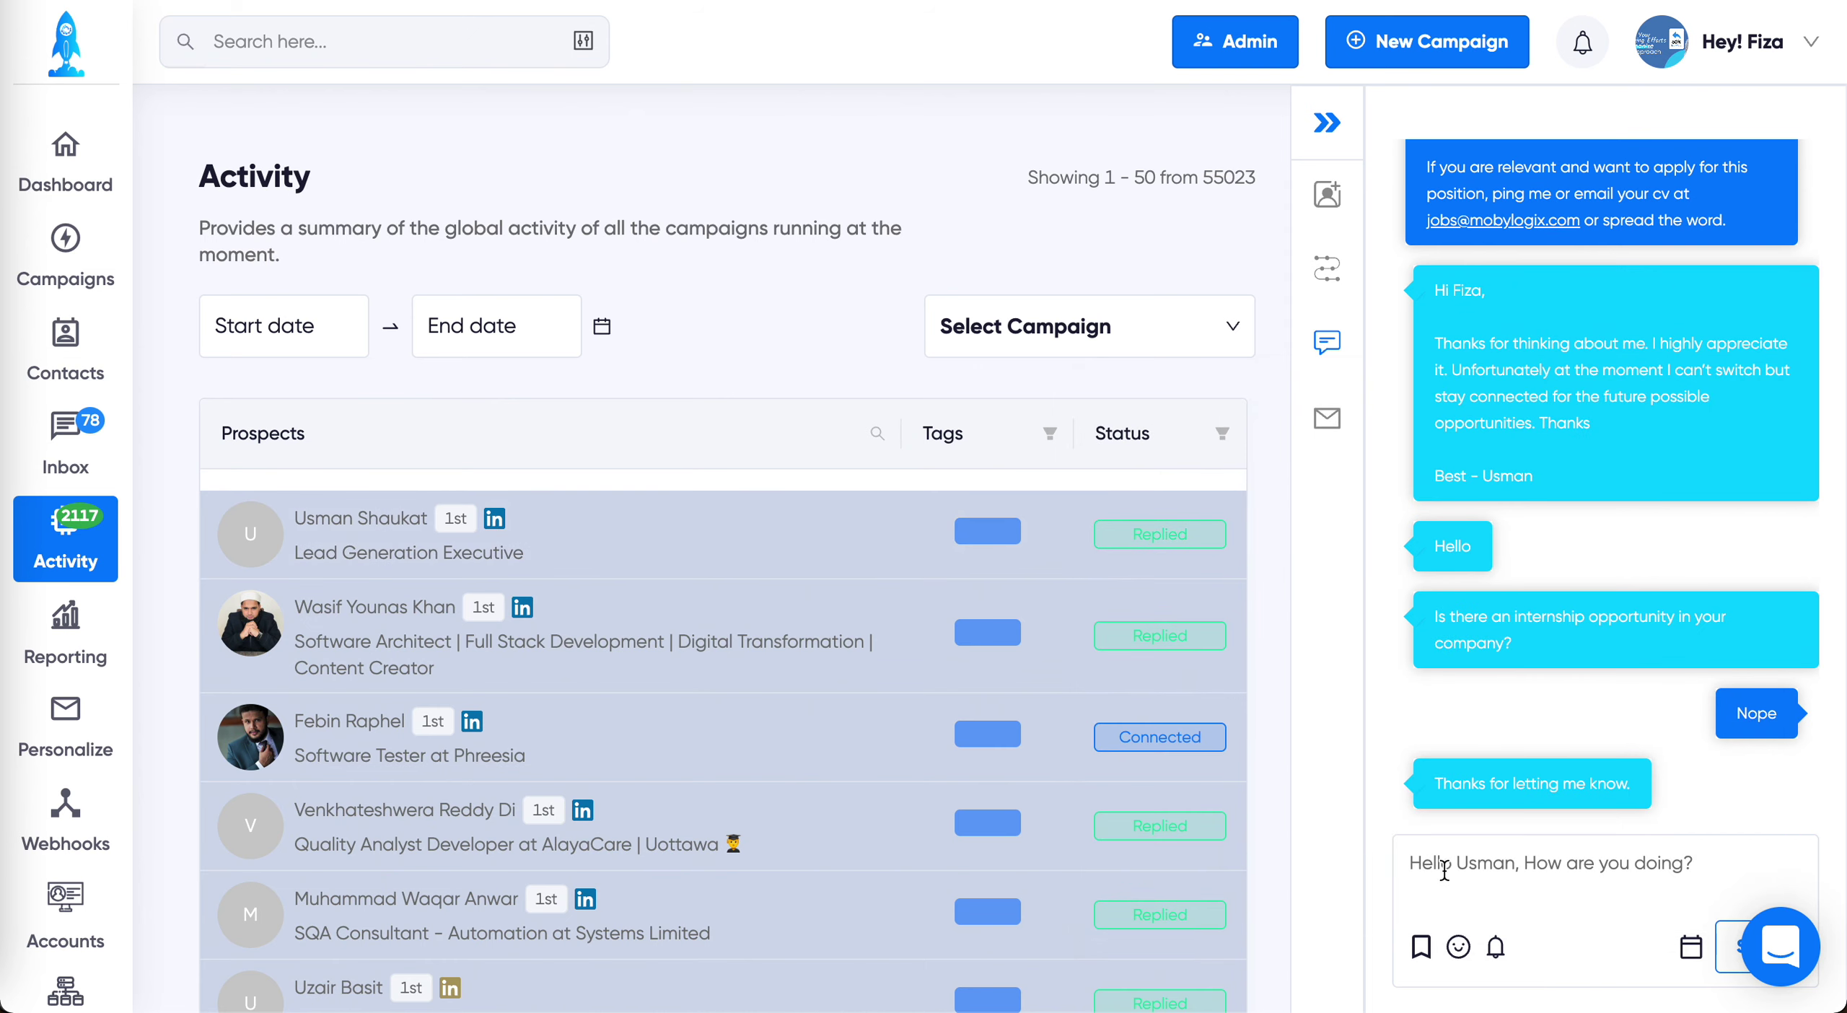
{"action": "triple_click", "coordinate": [1482, 869]}
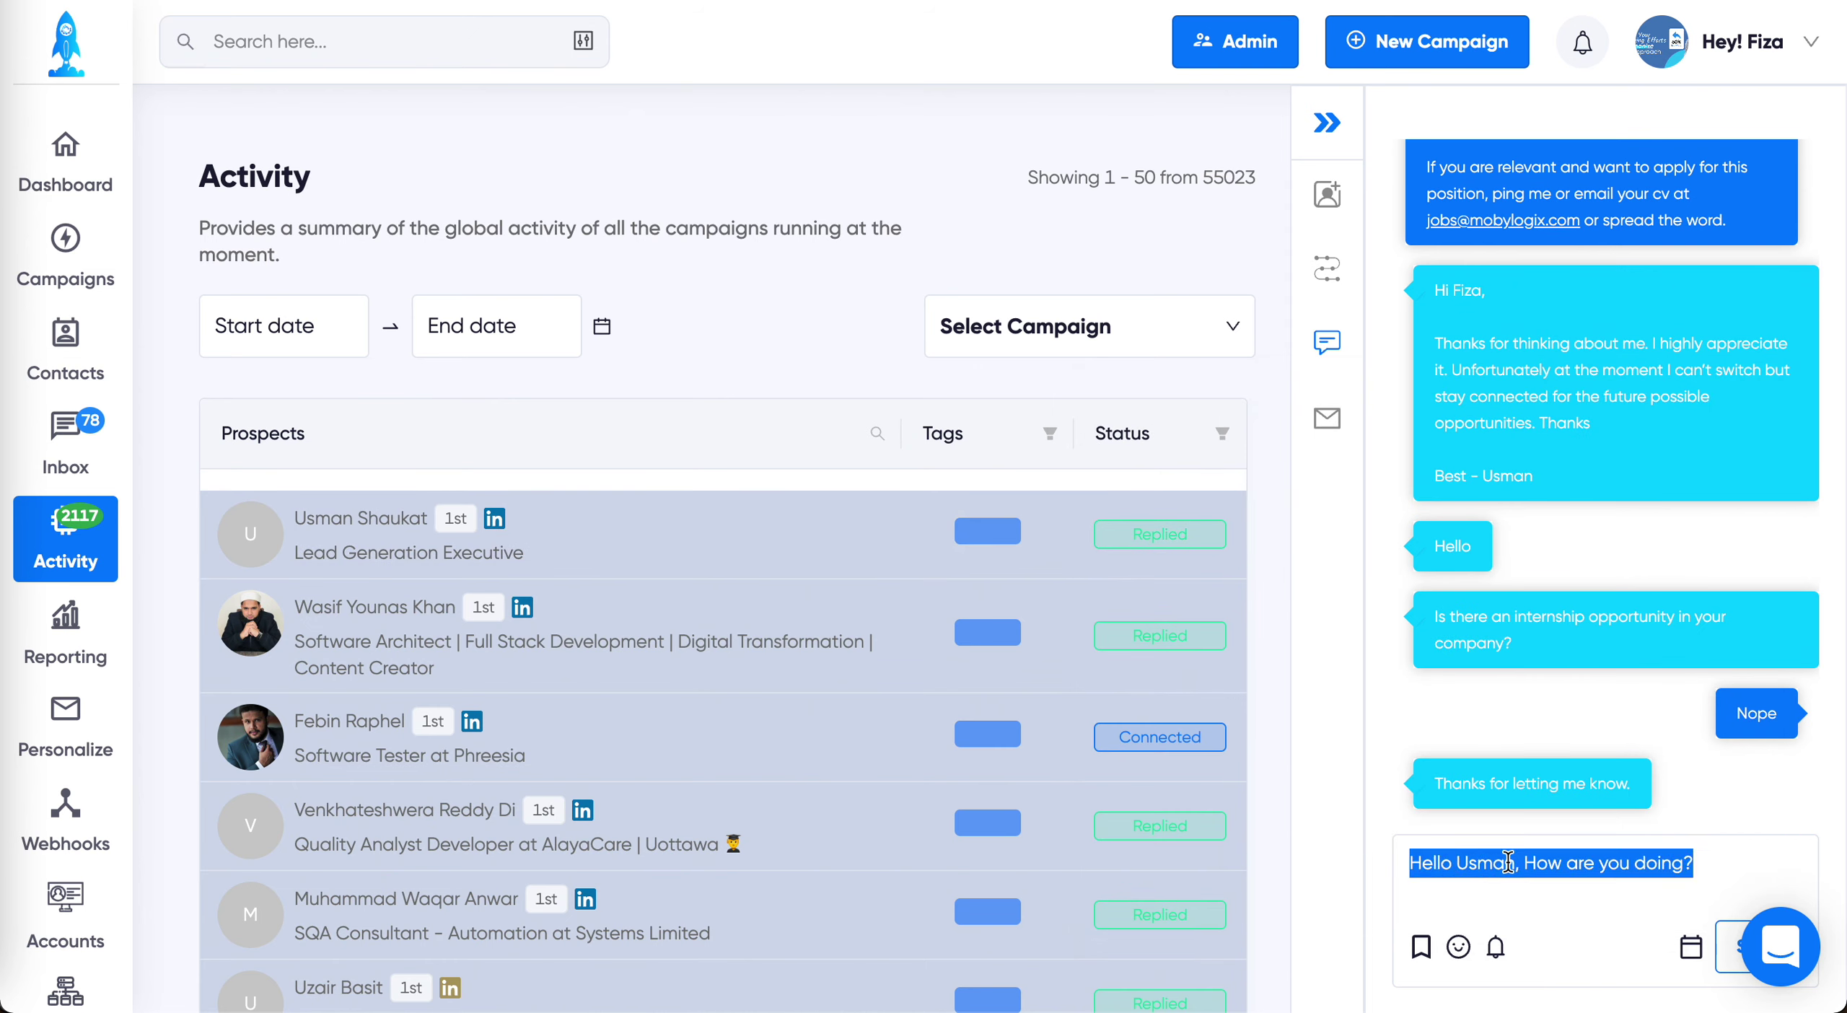
{"action": "triple_click", "coordinate": [1720, 858]}
{"action": "key", "text": "BackSpace"}
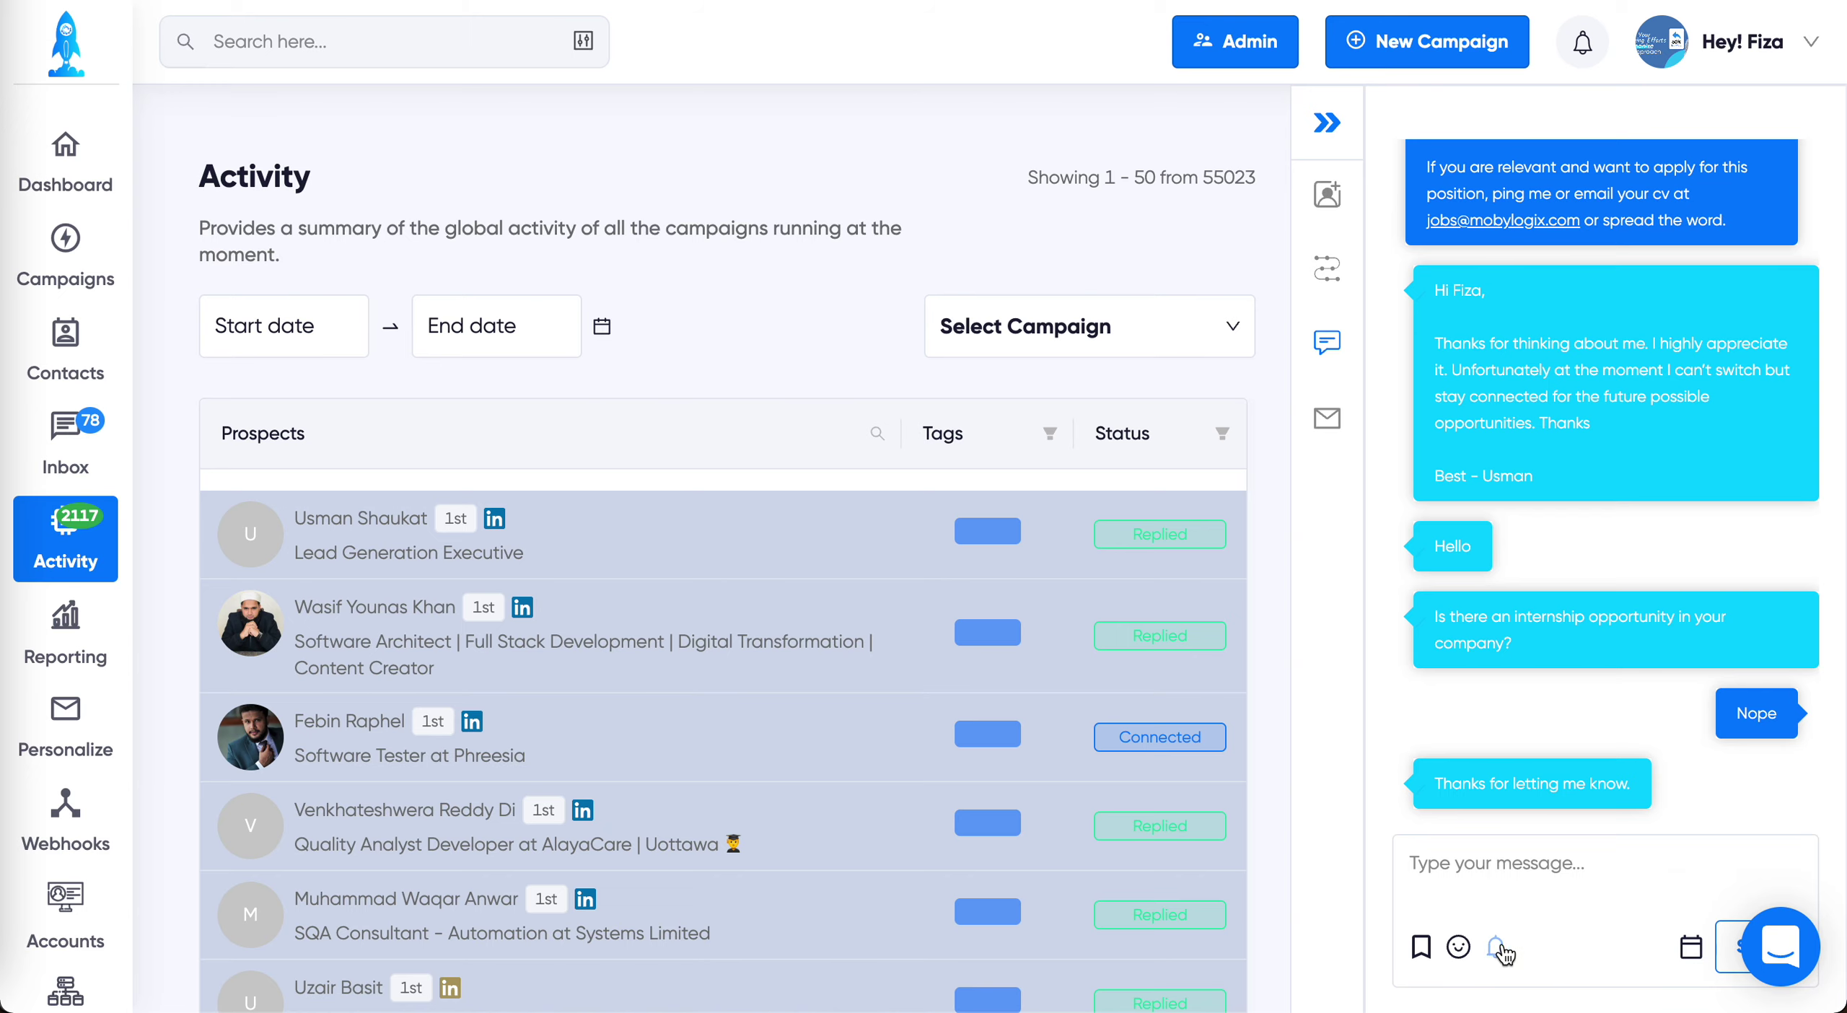
View the follow-up reminder form for the first prospect and close it without saving
{"action": "left_click", "coordinate": [1497, 948]}
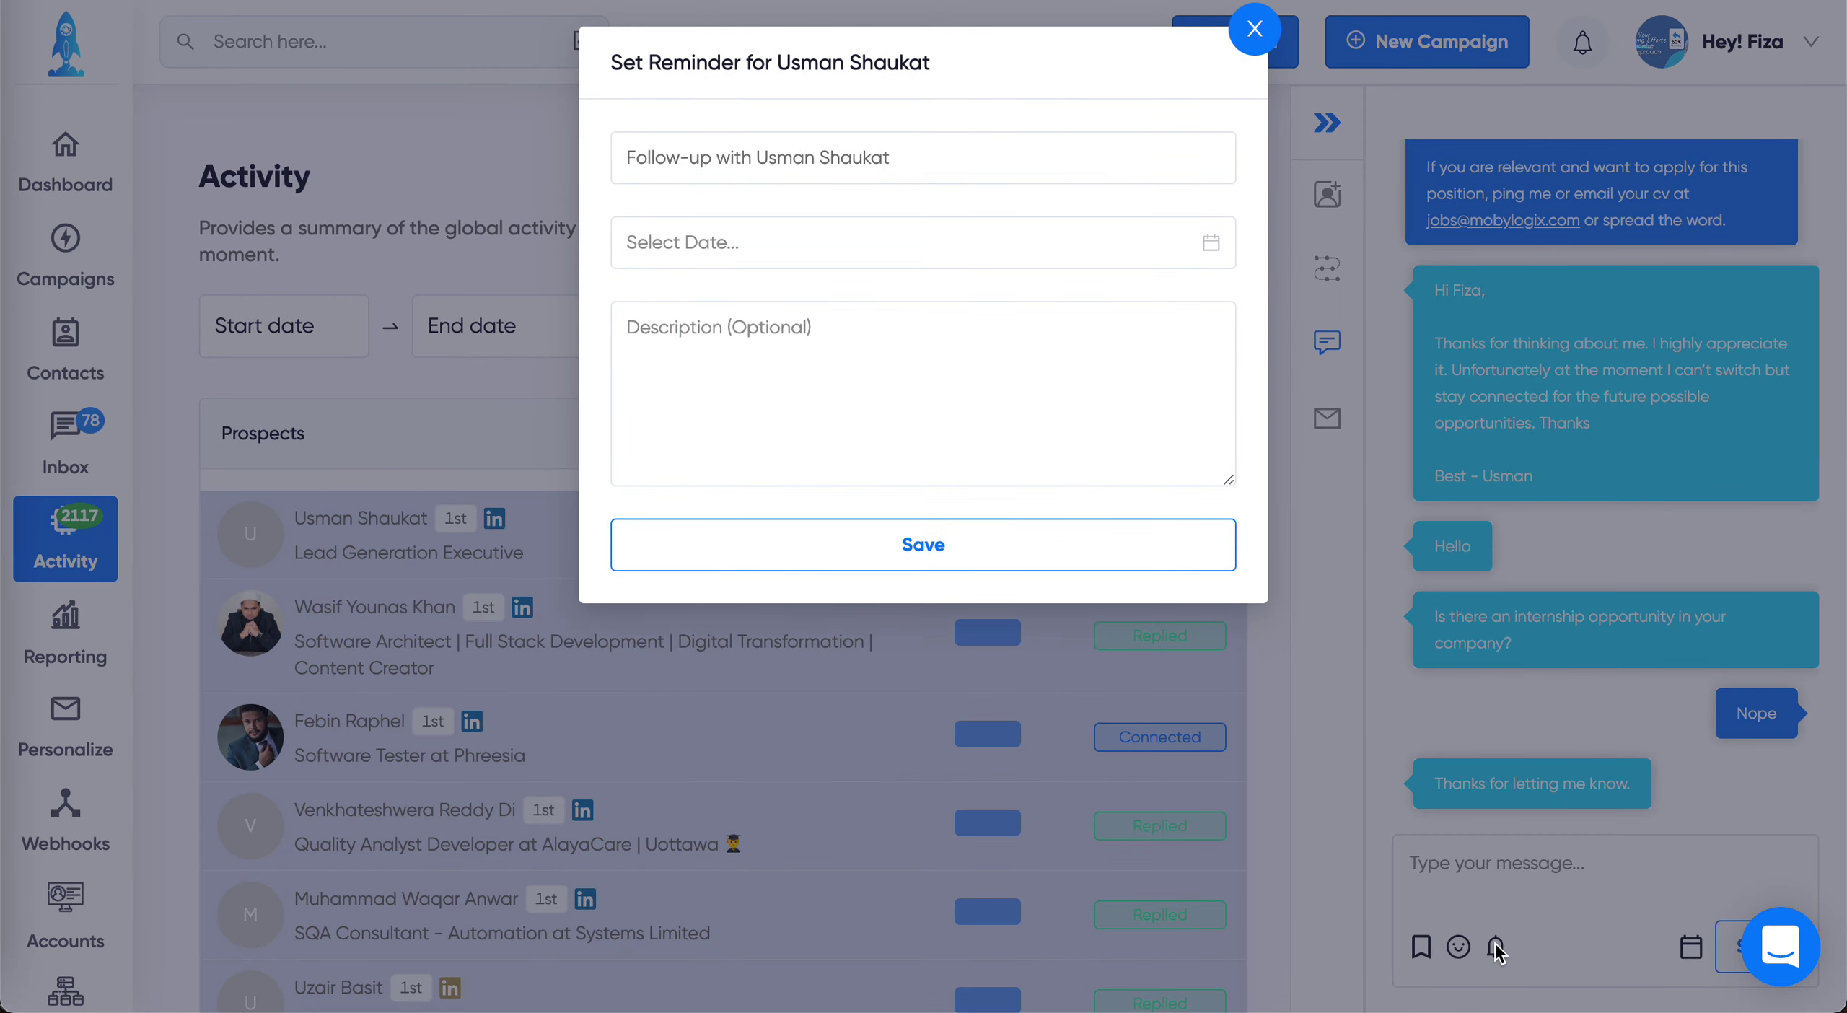
{"action": "left_click", "coordinate": [1591, 894]}
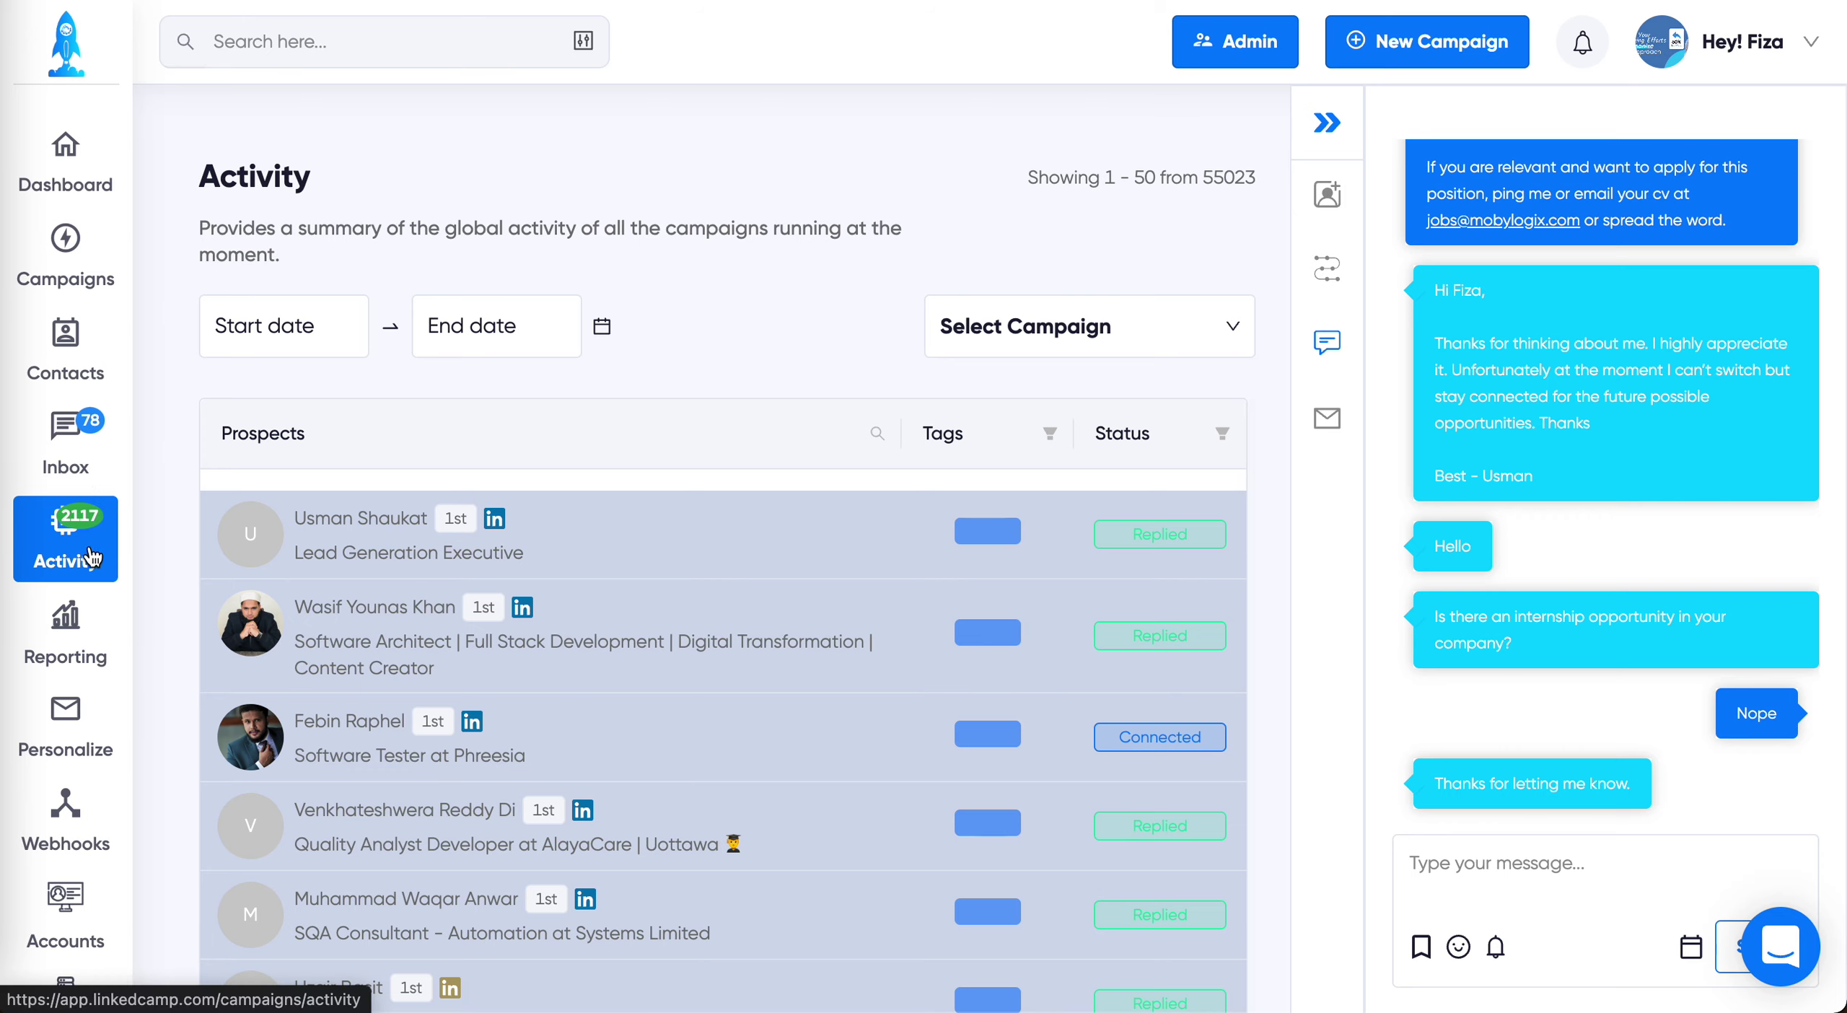
Review the custom prospect tags in the personalization settings
{"action": "left_click", "coordinate": [66, 727]}
{"action": "left_click", "coordinate": [268, 393]}
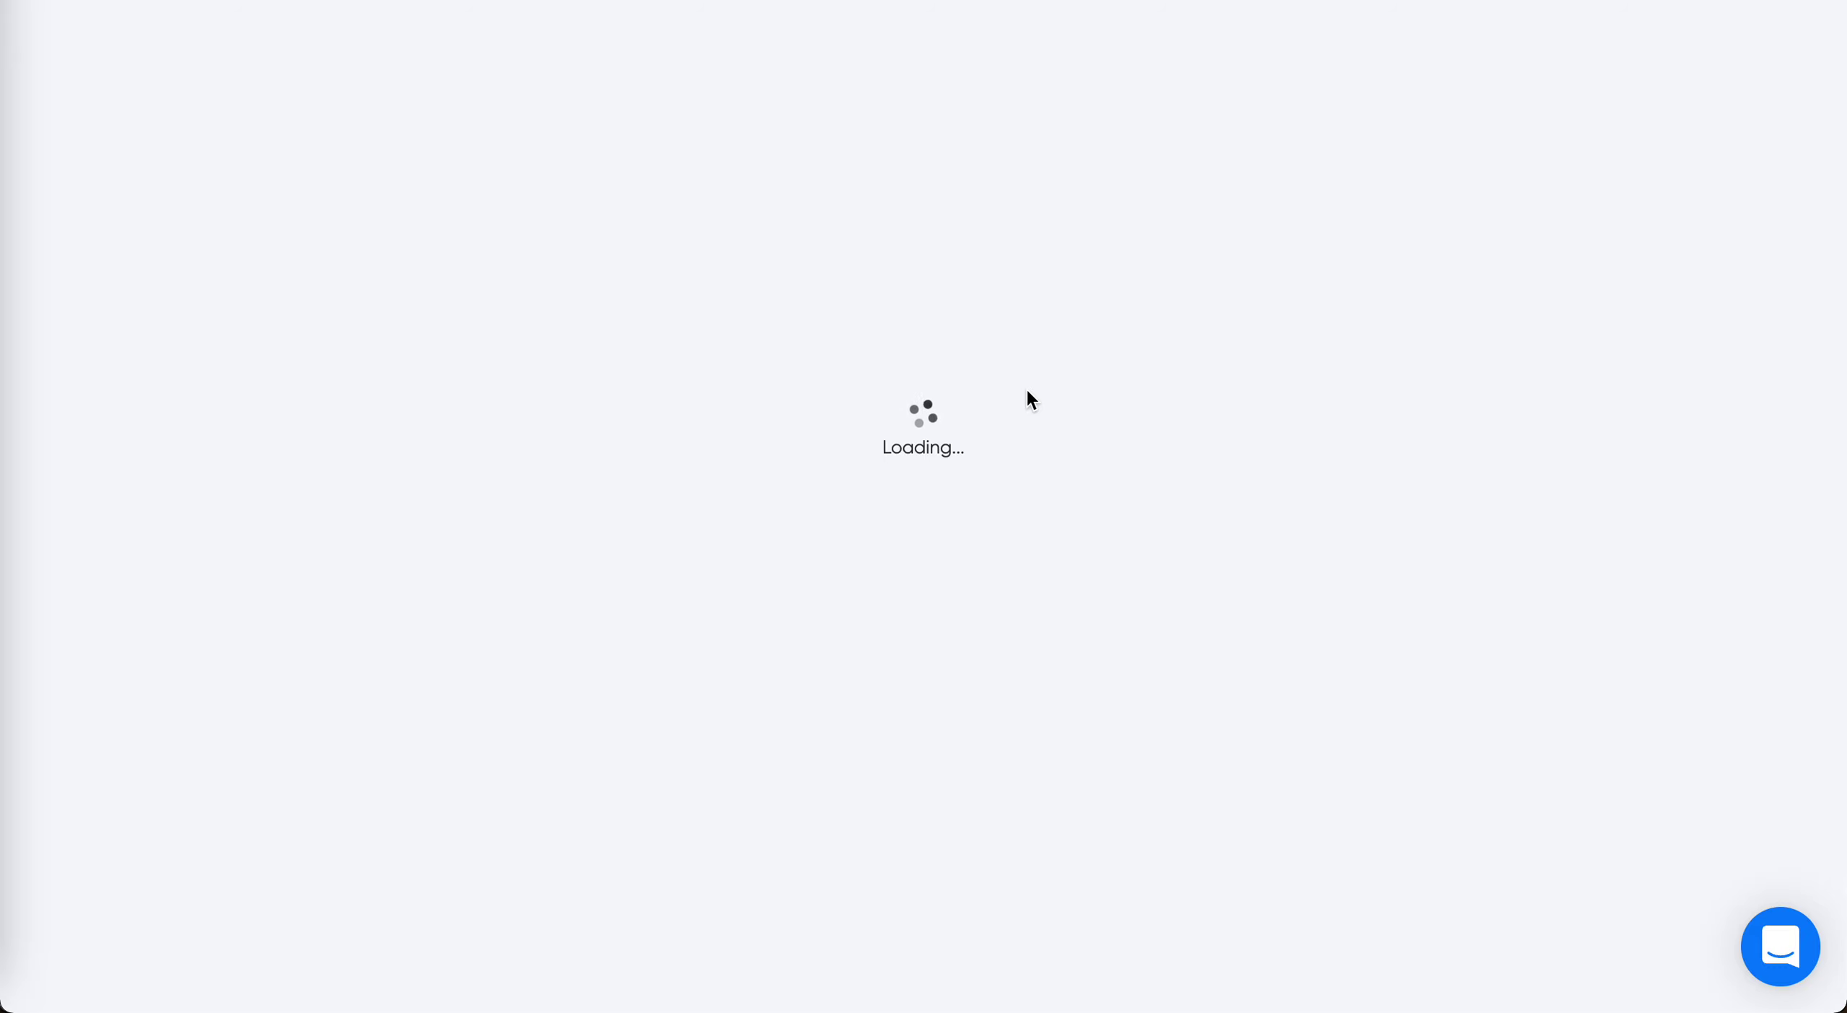
{"action": "scroll", "coordinate": [1327, 729], "scroll_direction": "down", "scroll_amount": 3}
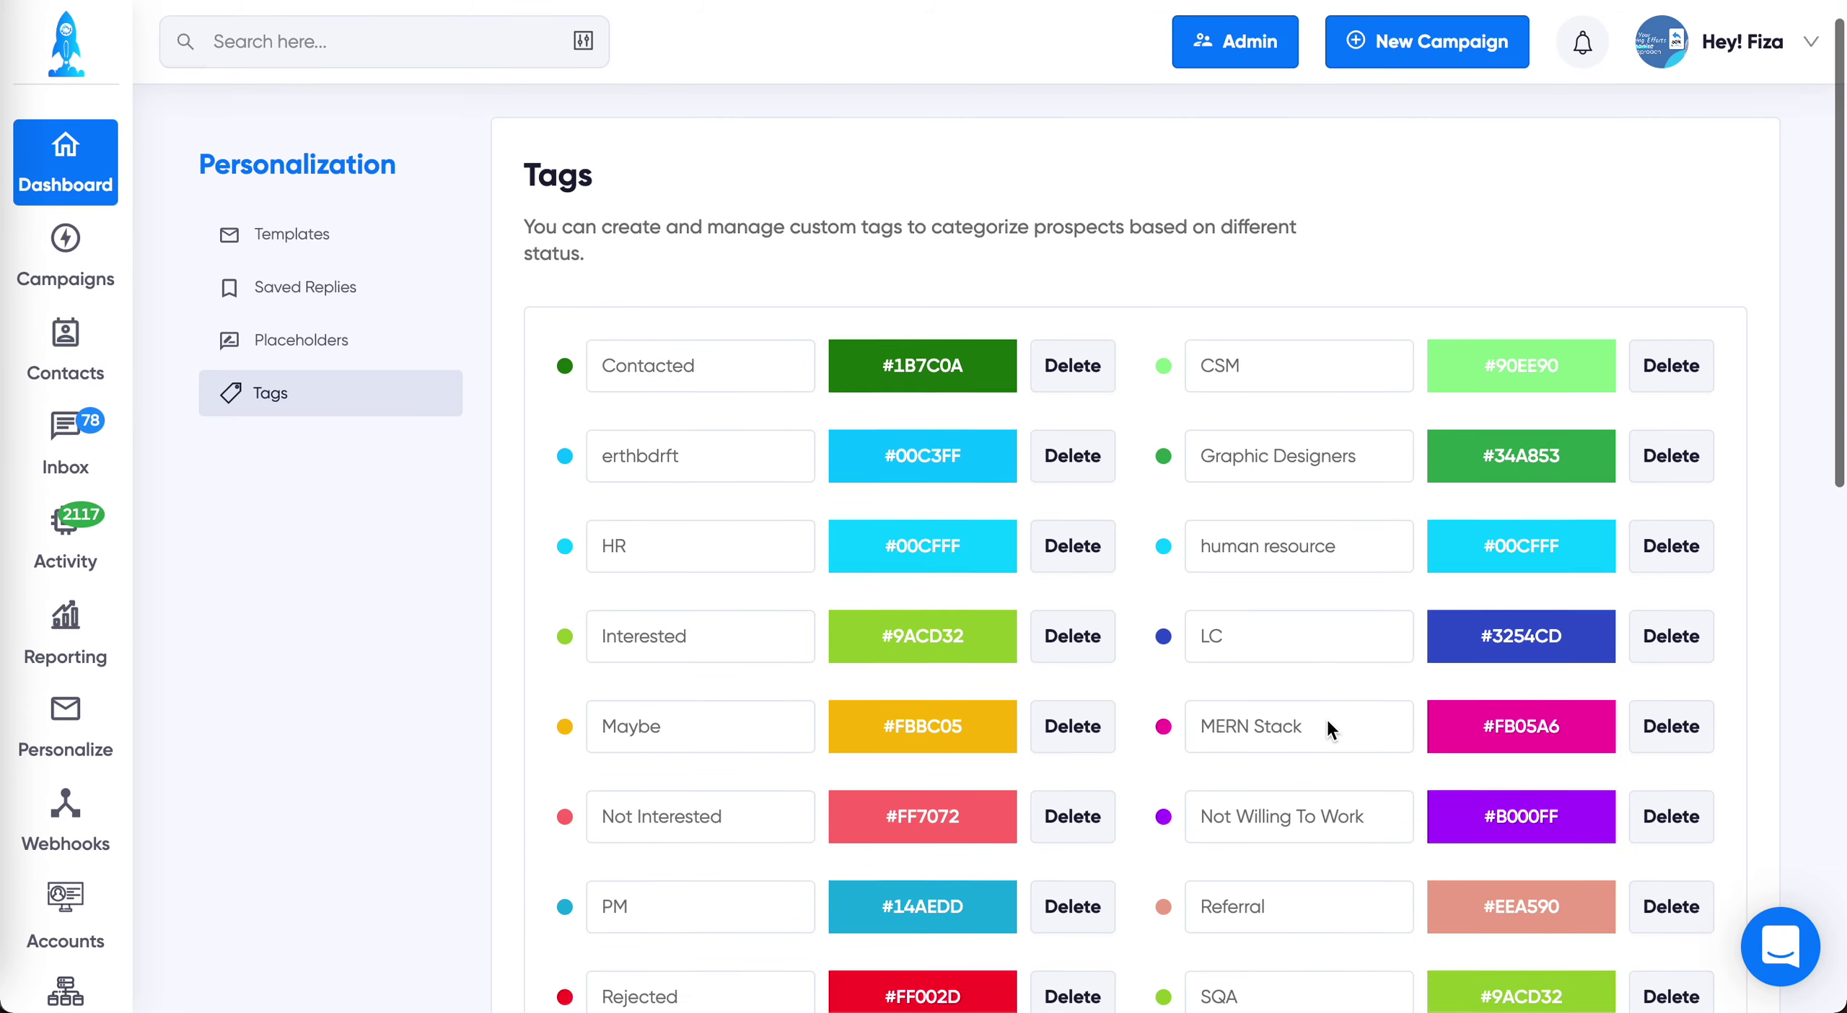
{"action": "scroll", "coordinate": [1328, 721], "scroll_direction": "up", "scroll_amount": 2}
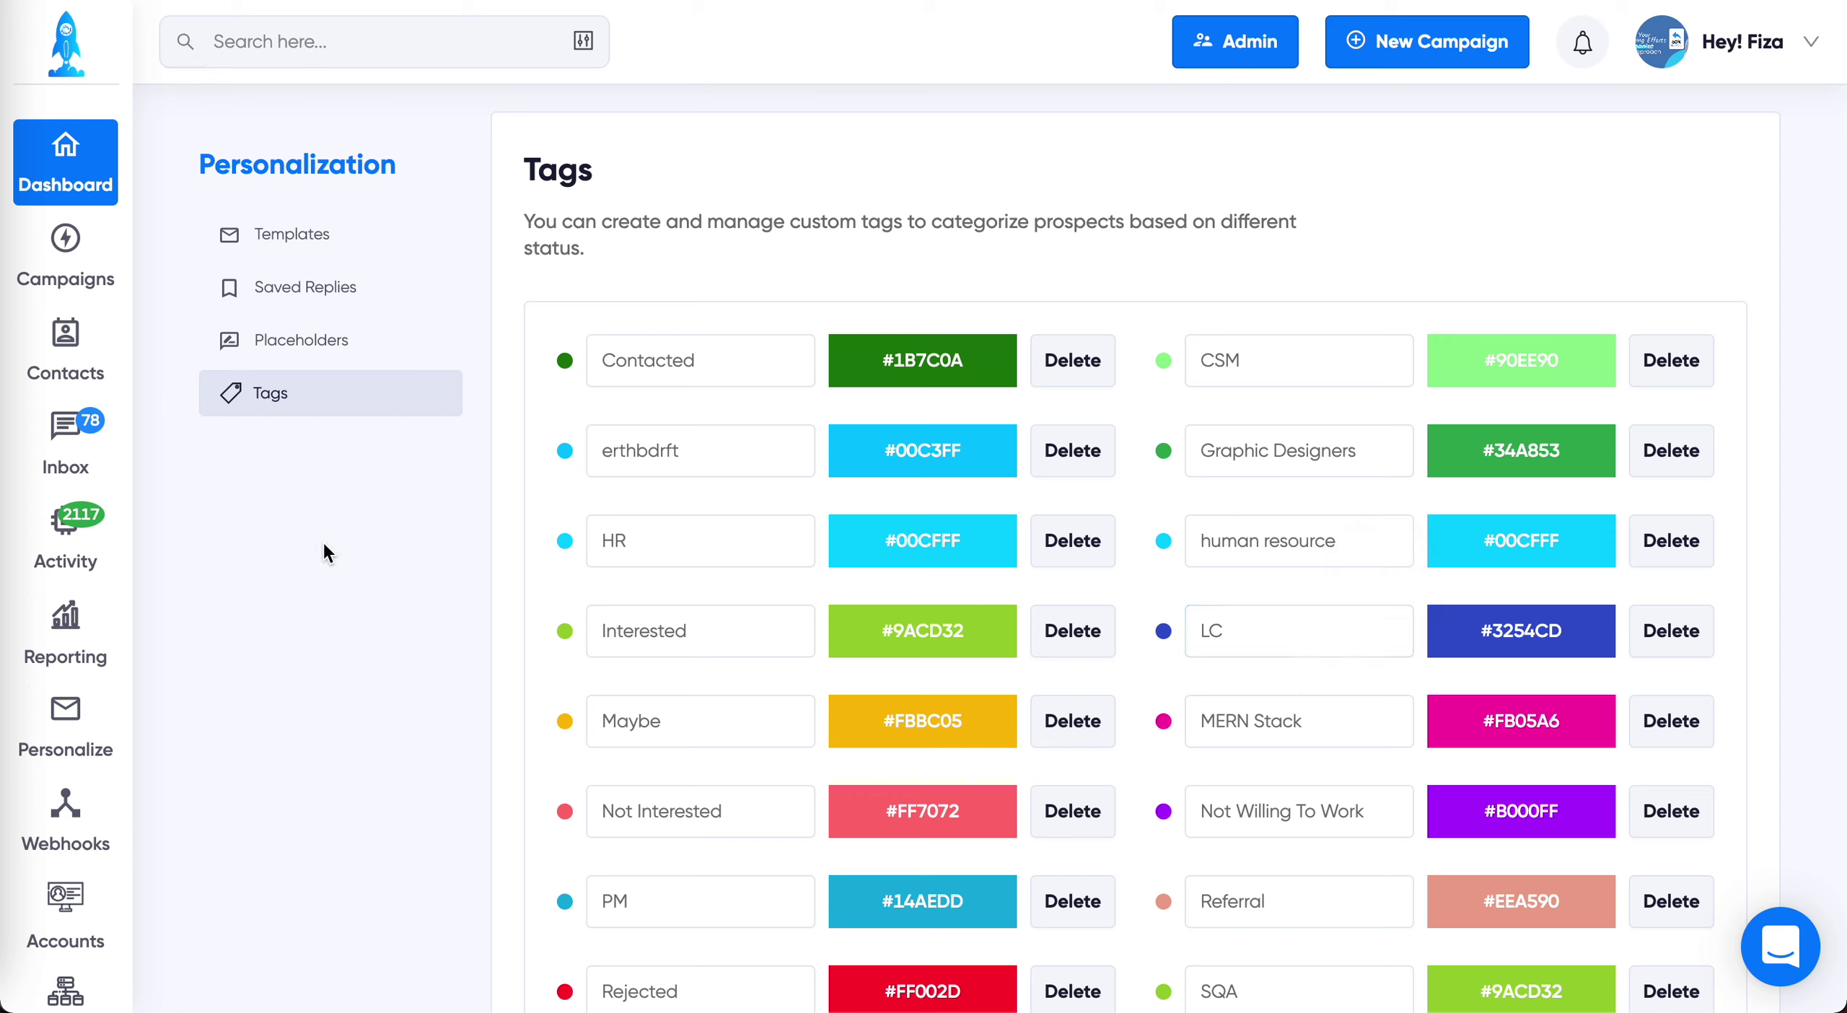
Examine the new webhook form in the webhooks section, including its URL, update types and campaign choices, and close it unsaved
{"action": "left_click", "coordinate": [75, 831]}
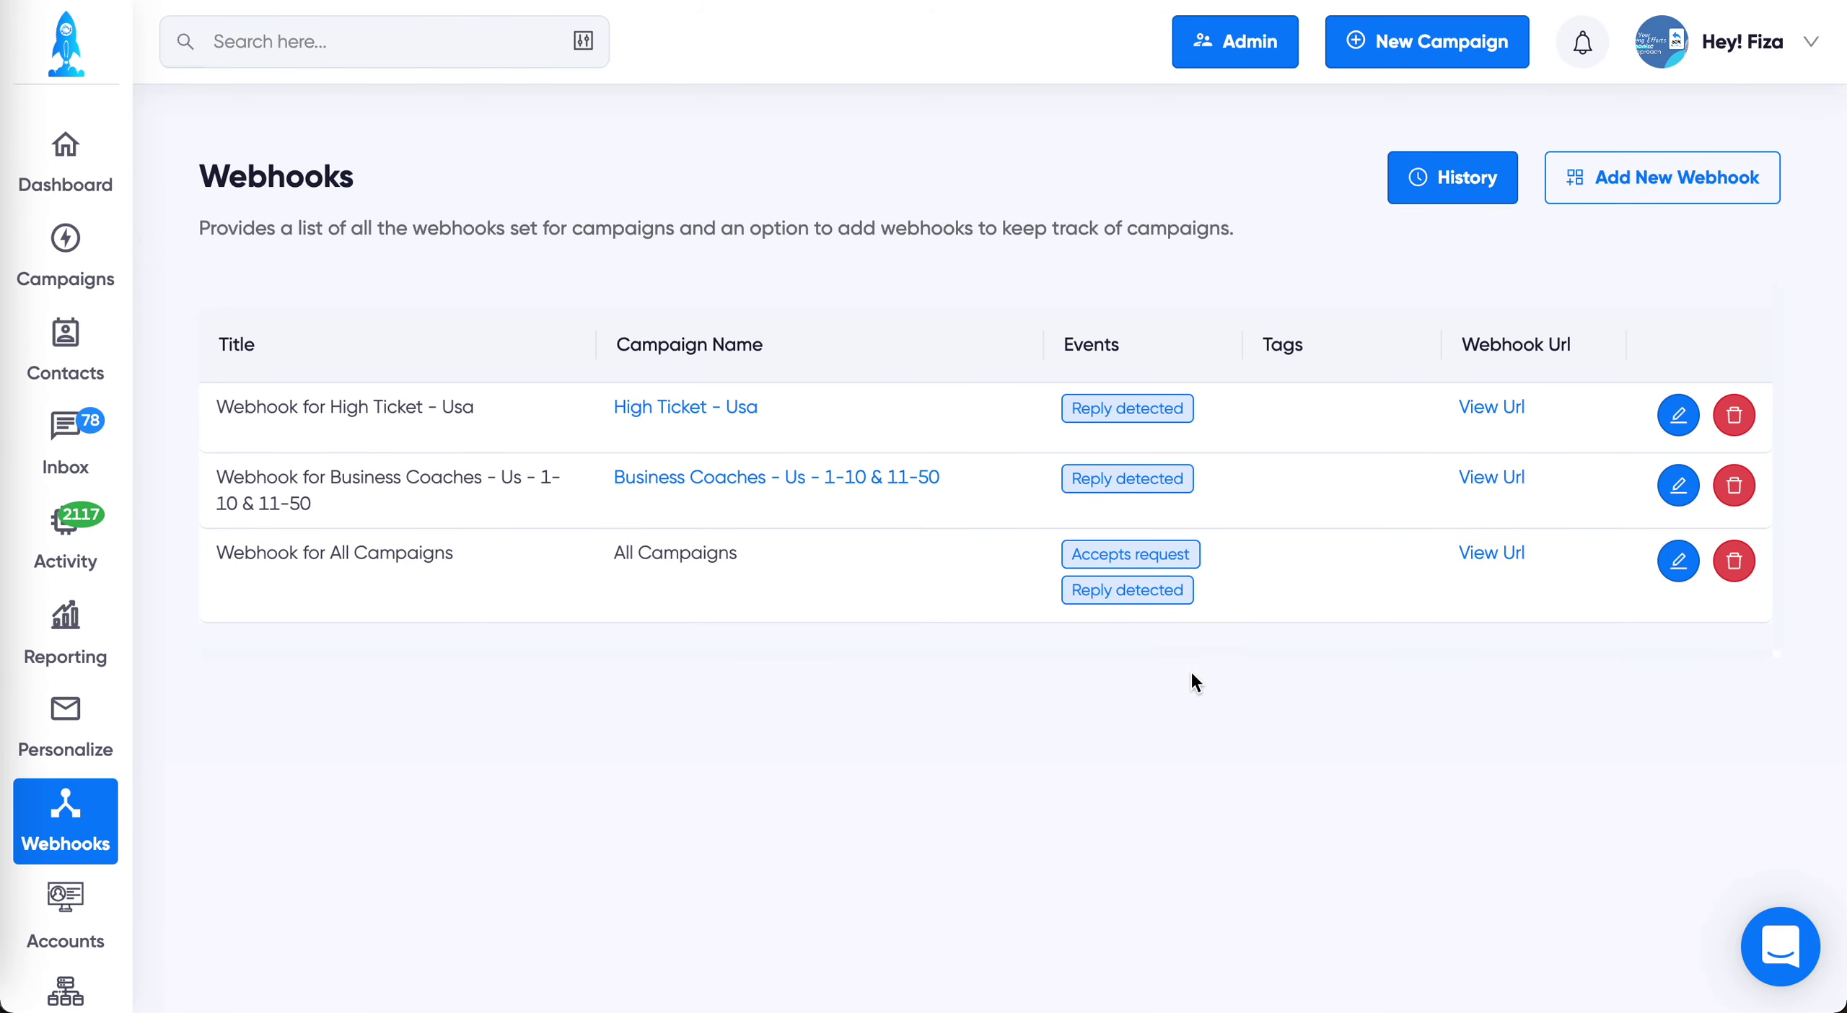
{"action": "left_click", "coordinate": [1662, 177]}
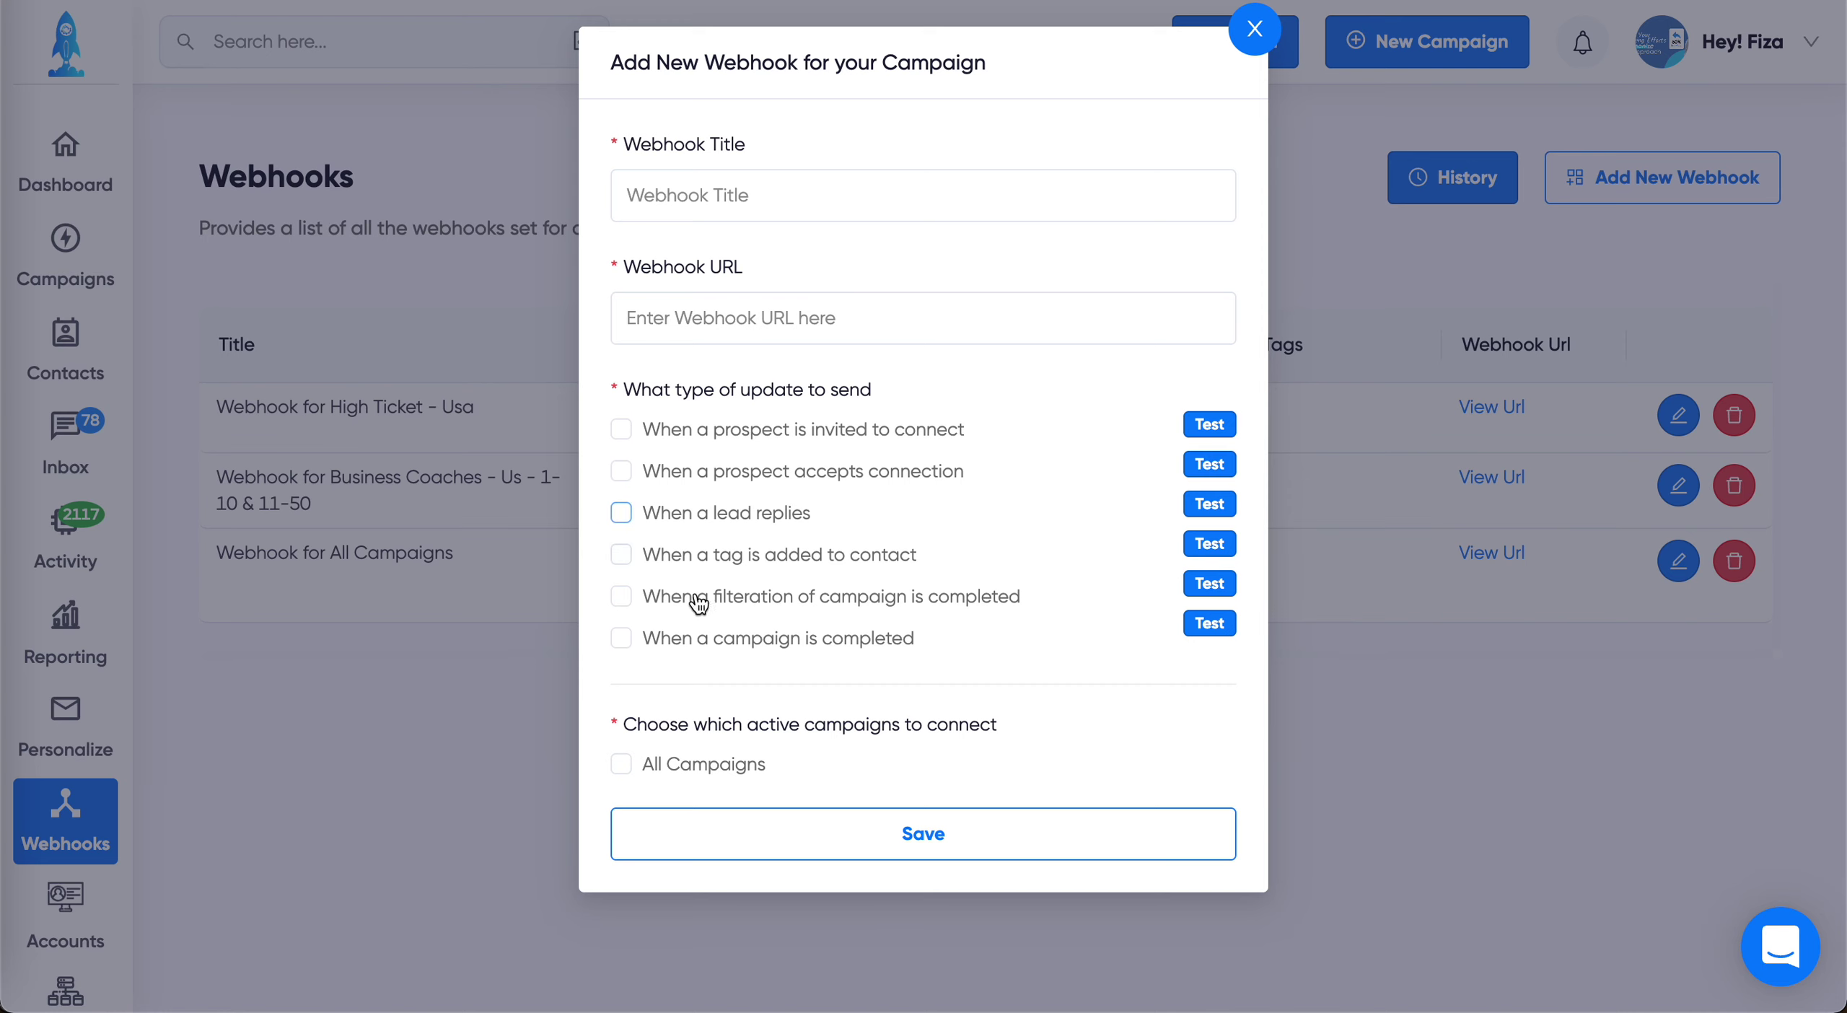
{"action": "scroll", "coordinate": [811, 664], "scroll_direction": "down", "scroll_amount": 10}
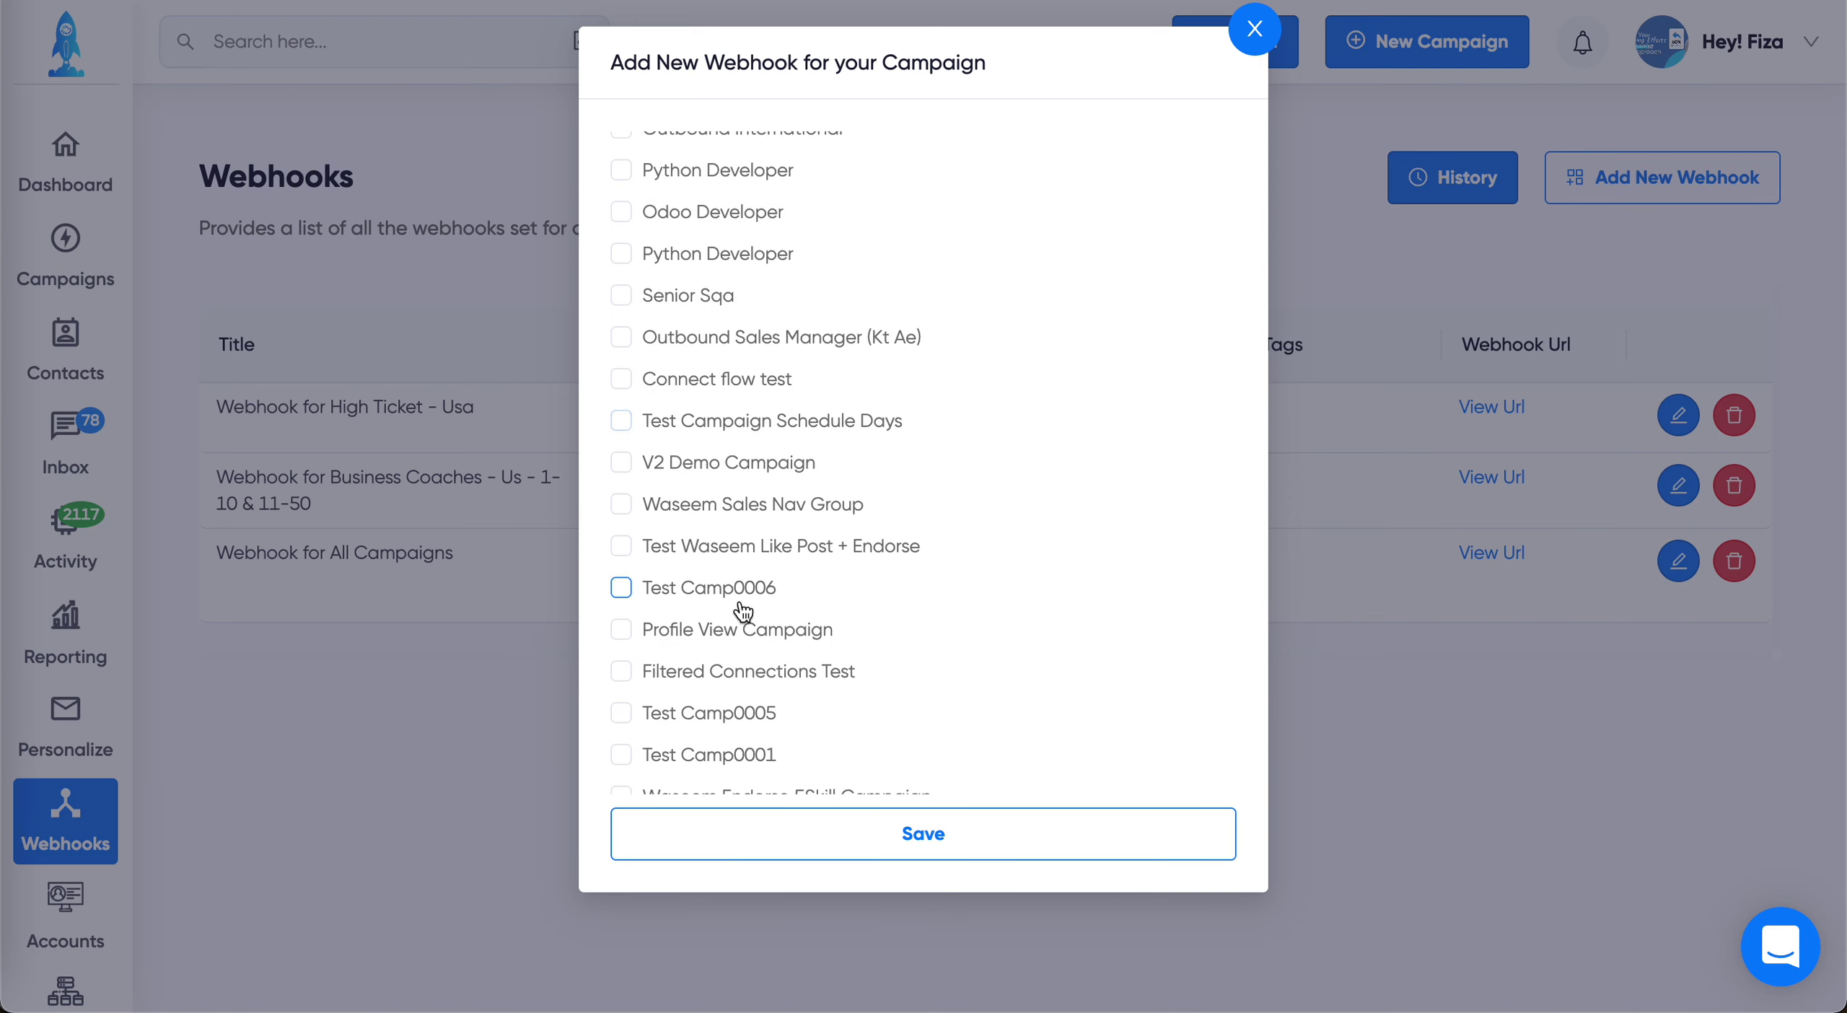
{"action": "scroll", "coordinate": [742, 609], "scroll_direction": "up", "scroll_amount": 7}
{"action": "scroll", "coordinate": [804, 513], "scroll_direction": "up", "scroll_amount": 3}
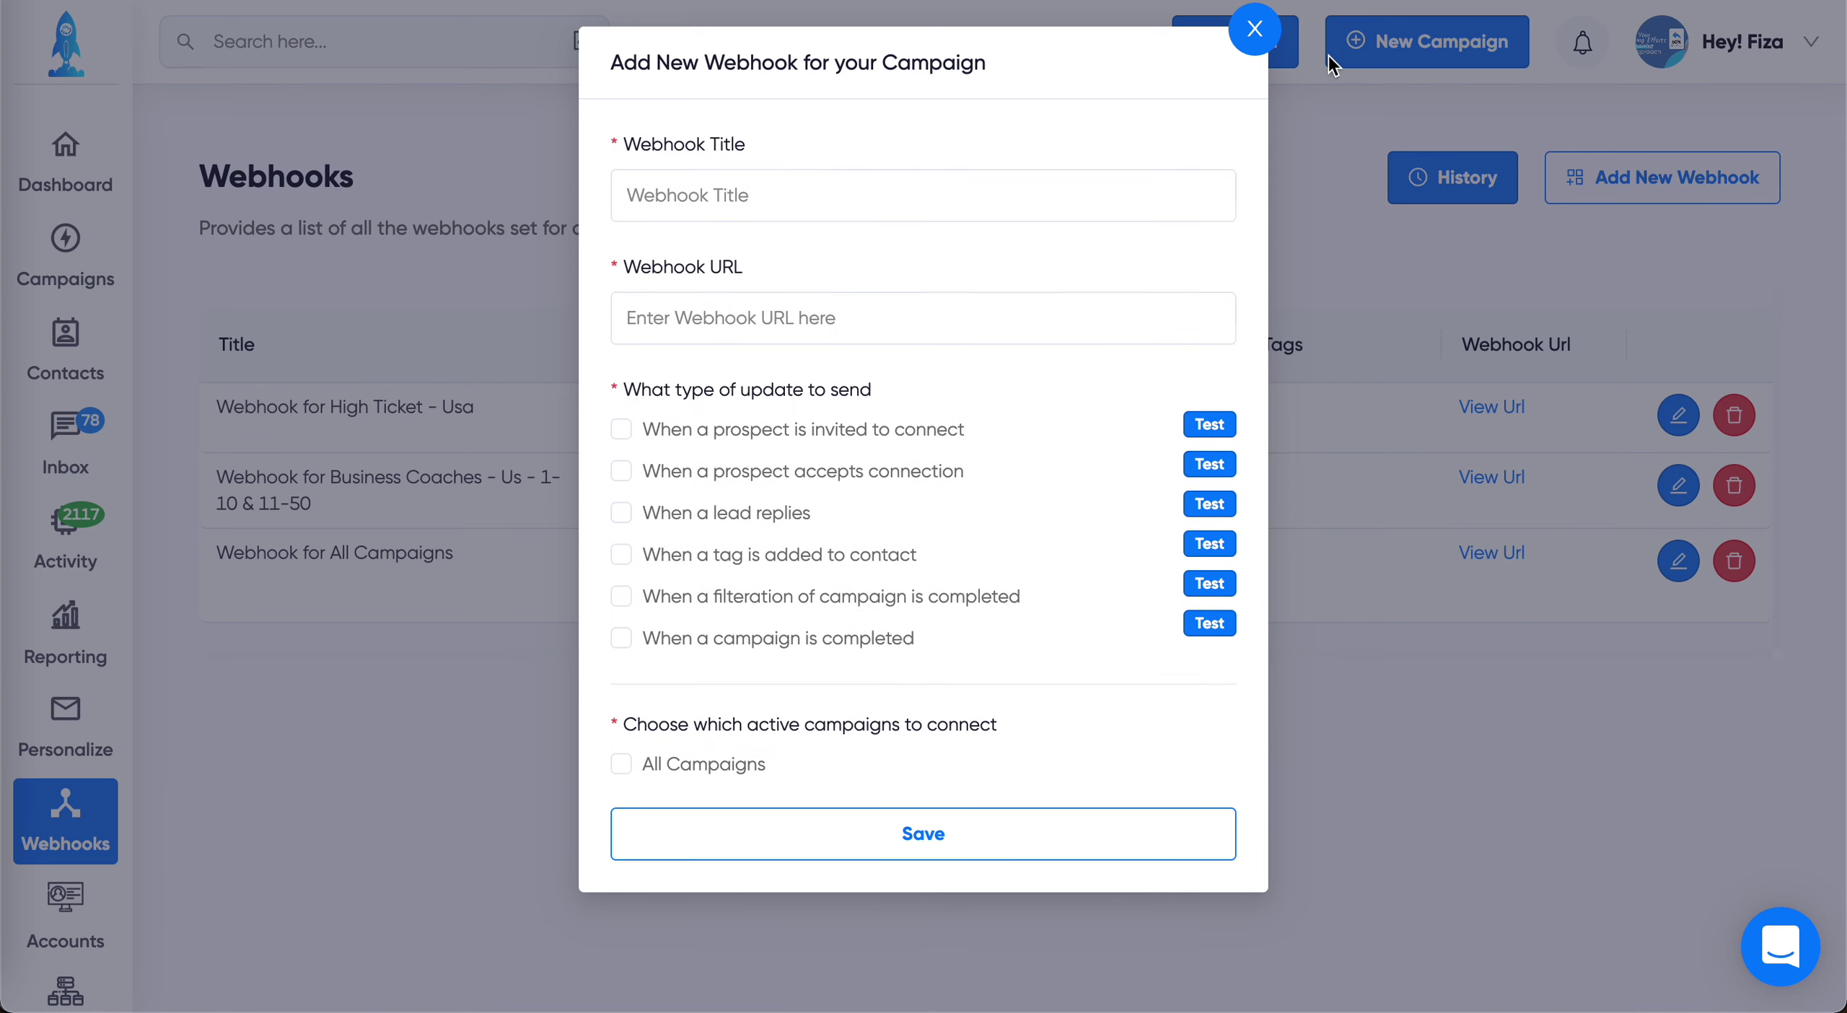
{"action": "scroll", "coordinate": [915, 617], "scroll_direction": "down", "scroll_amount": 1}
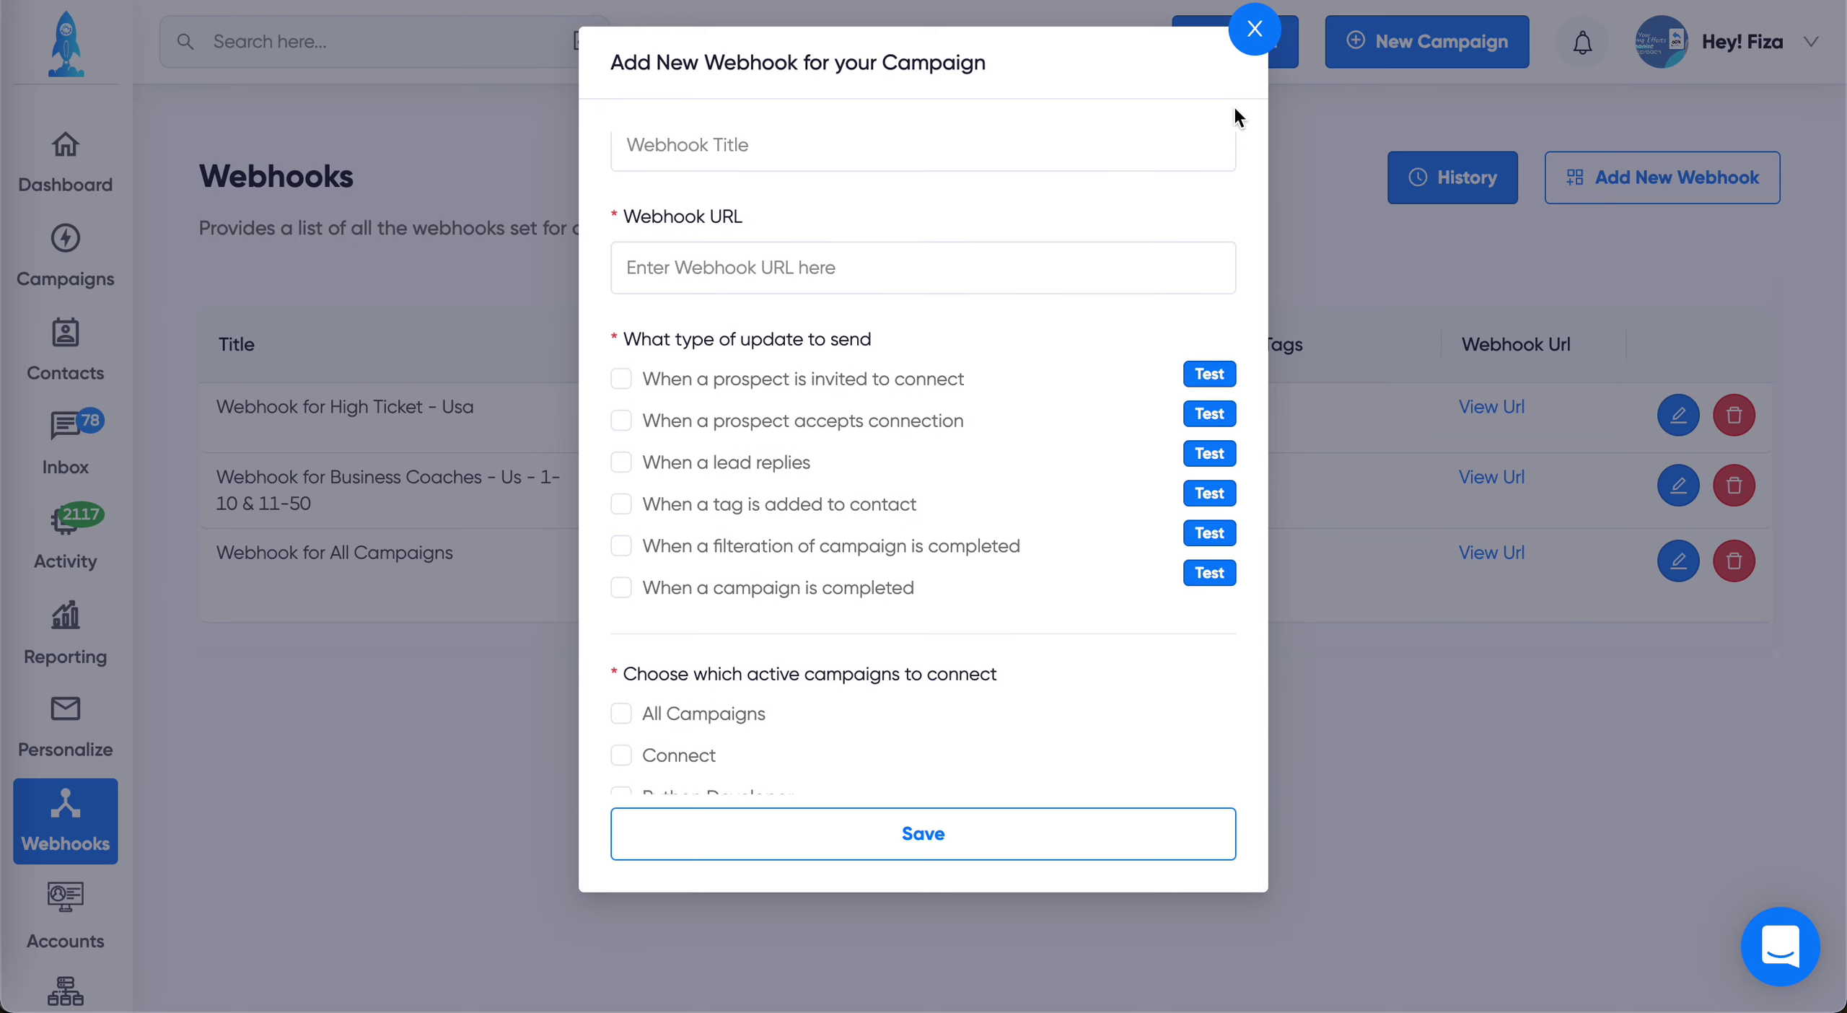
{"action": "left_click", "coordinate": [781, 269]}
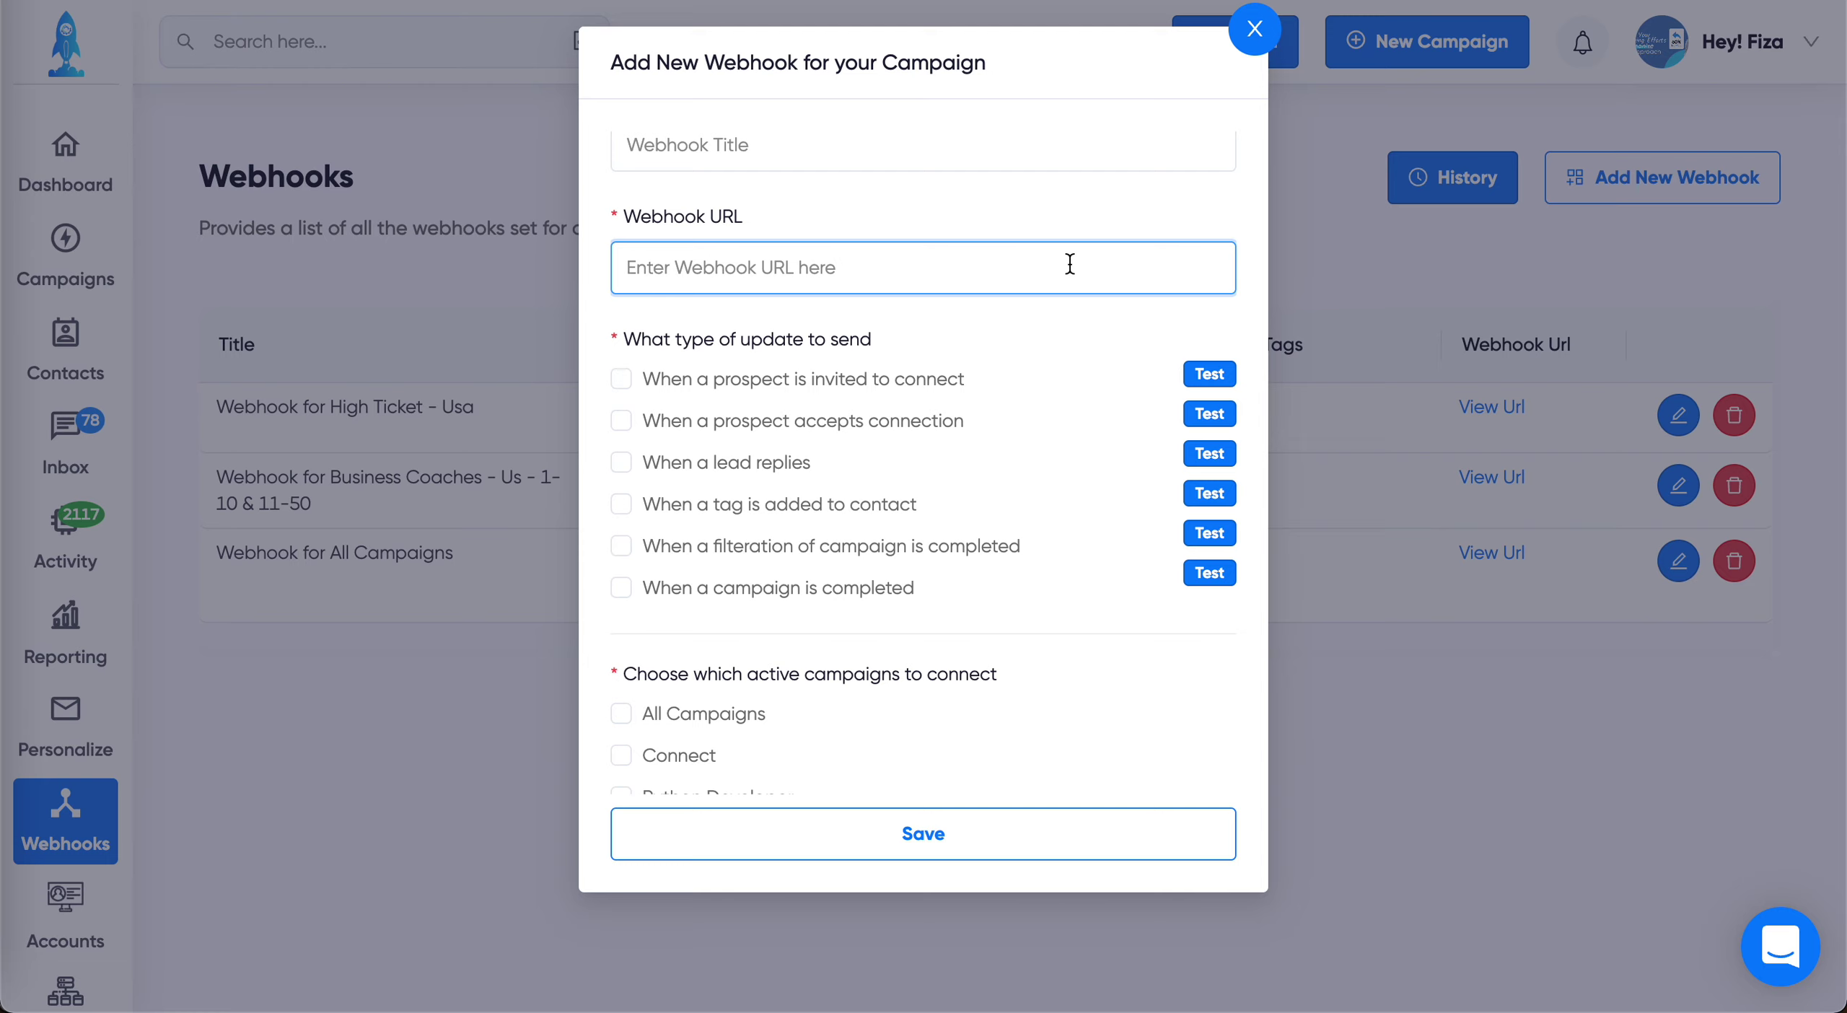
{"action": "left_click", "coordinate": [1254, 29]}
Go to the accounts section, open the form for connecting a new LinkedIn account, and view its country choices
{"action": "left_click", "coordinate": [81, 925]}
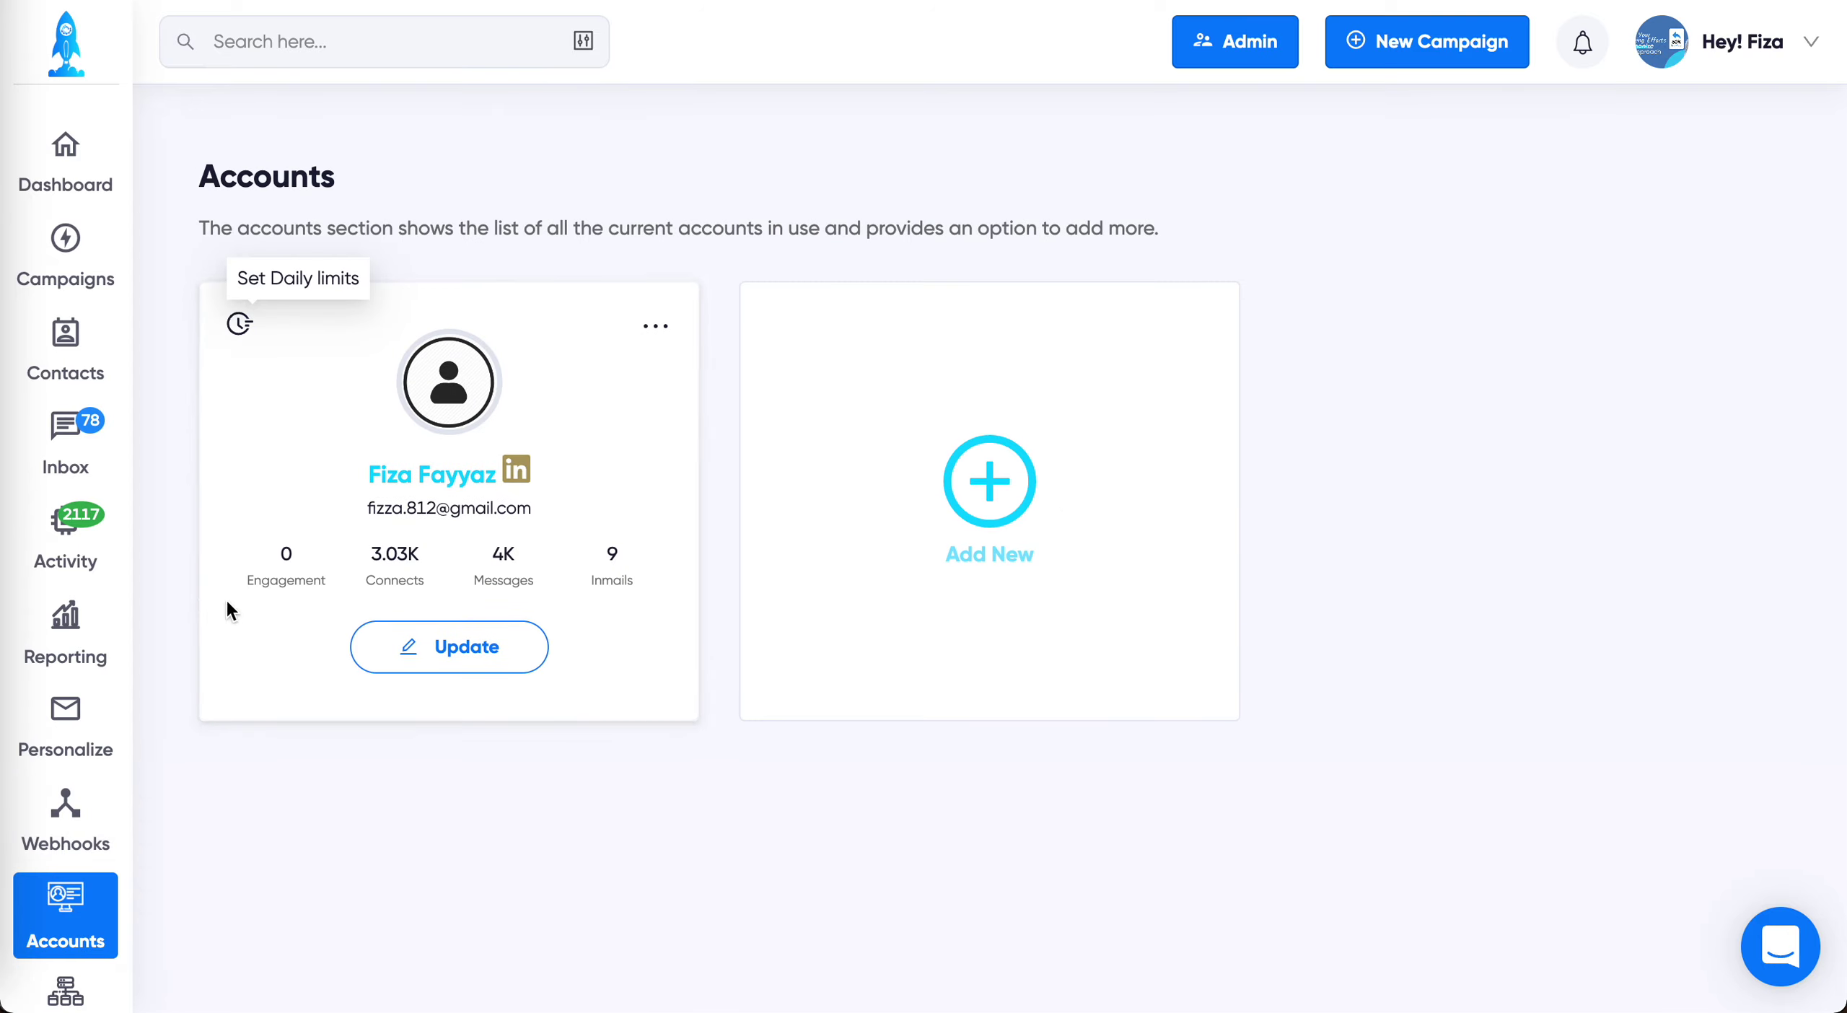
{"action": "left_click", "coordinate": [977, 543]}
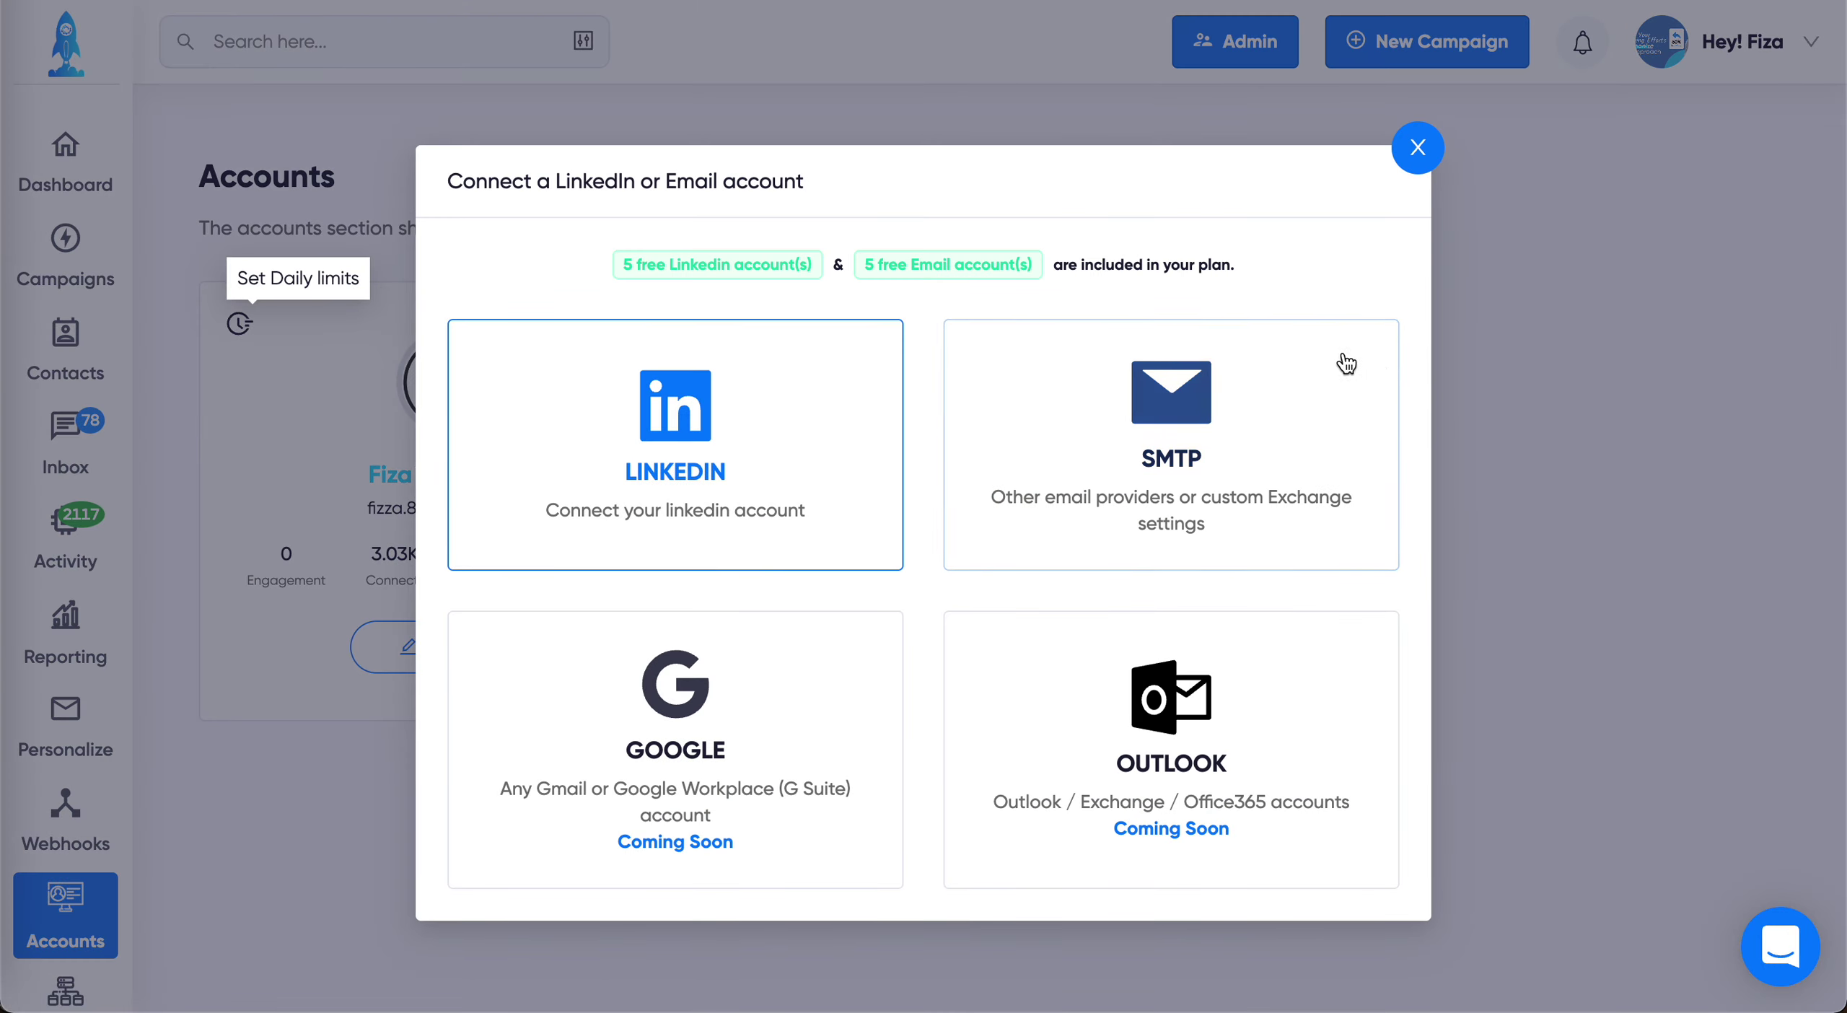
{"action": "left_click", "coordinate": [732, 462]}
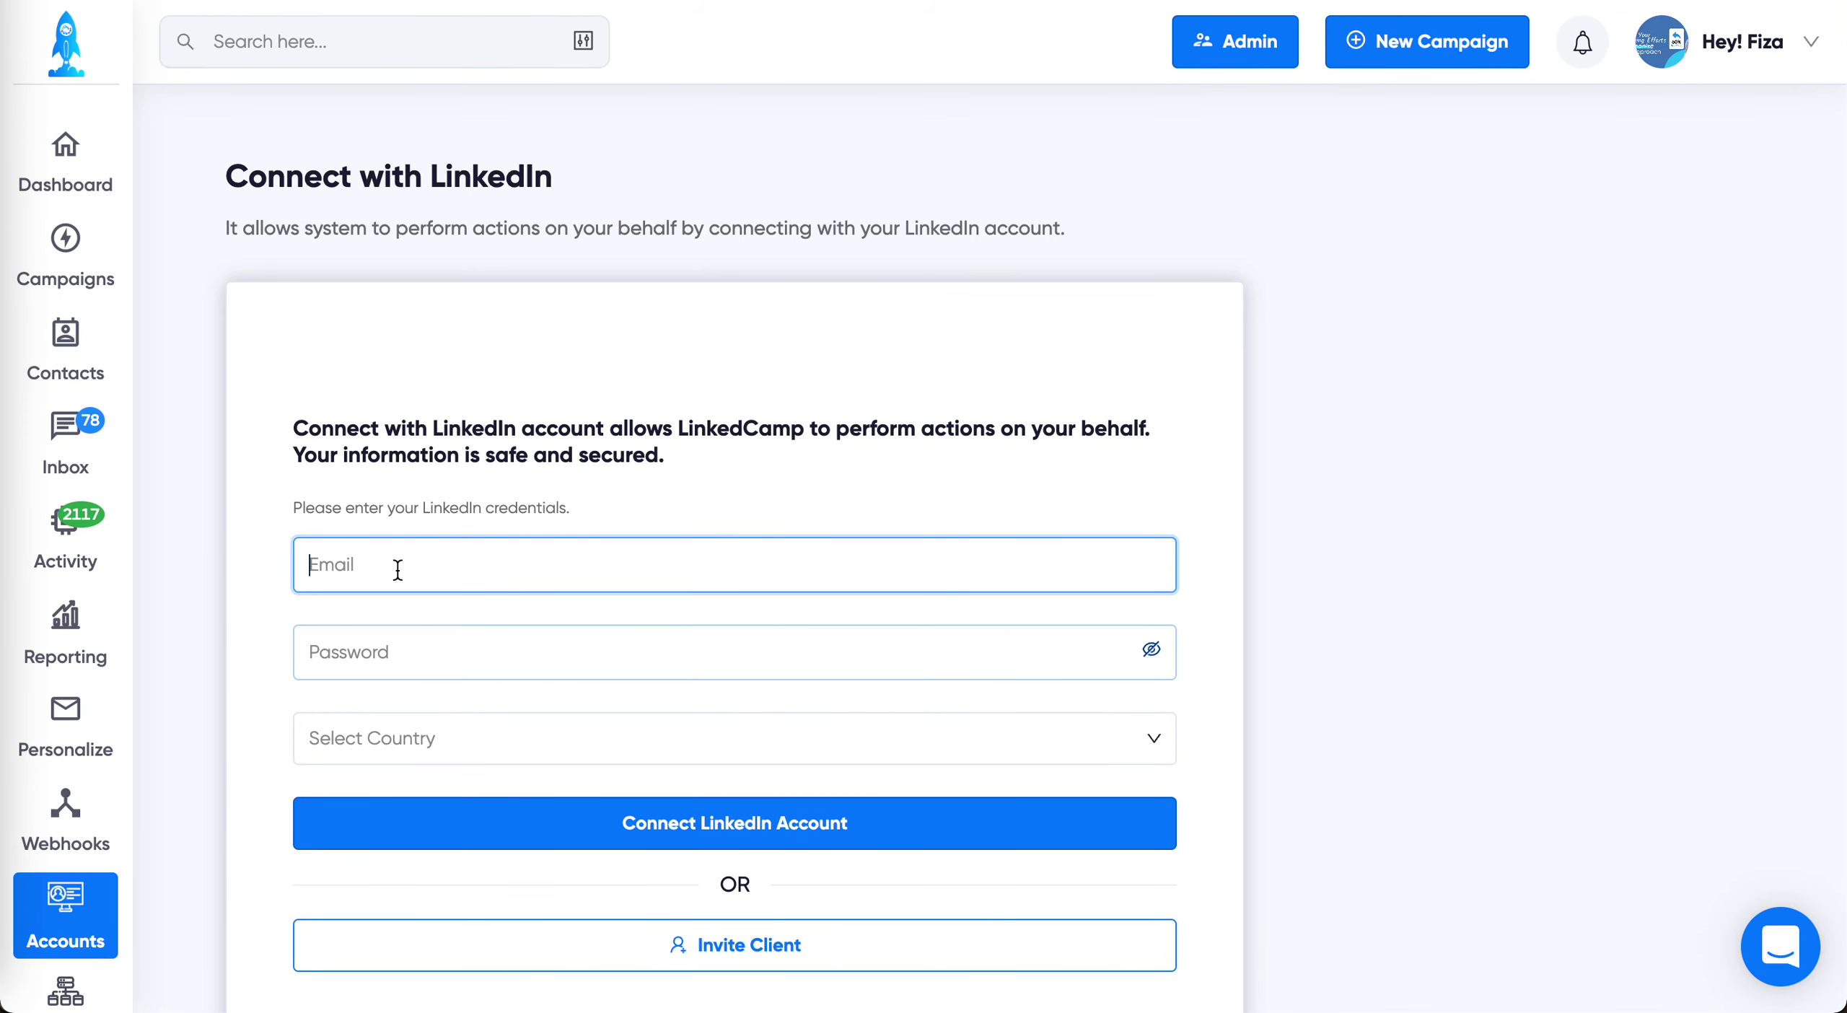
{"action": "left_click", "coordinate": [678, 741]}
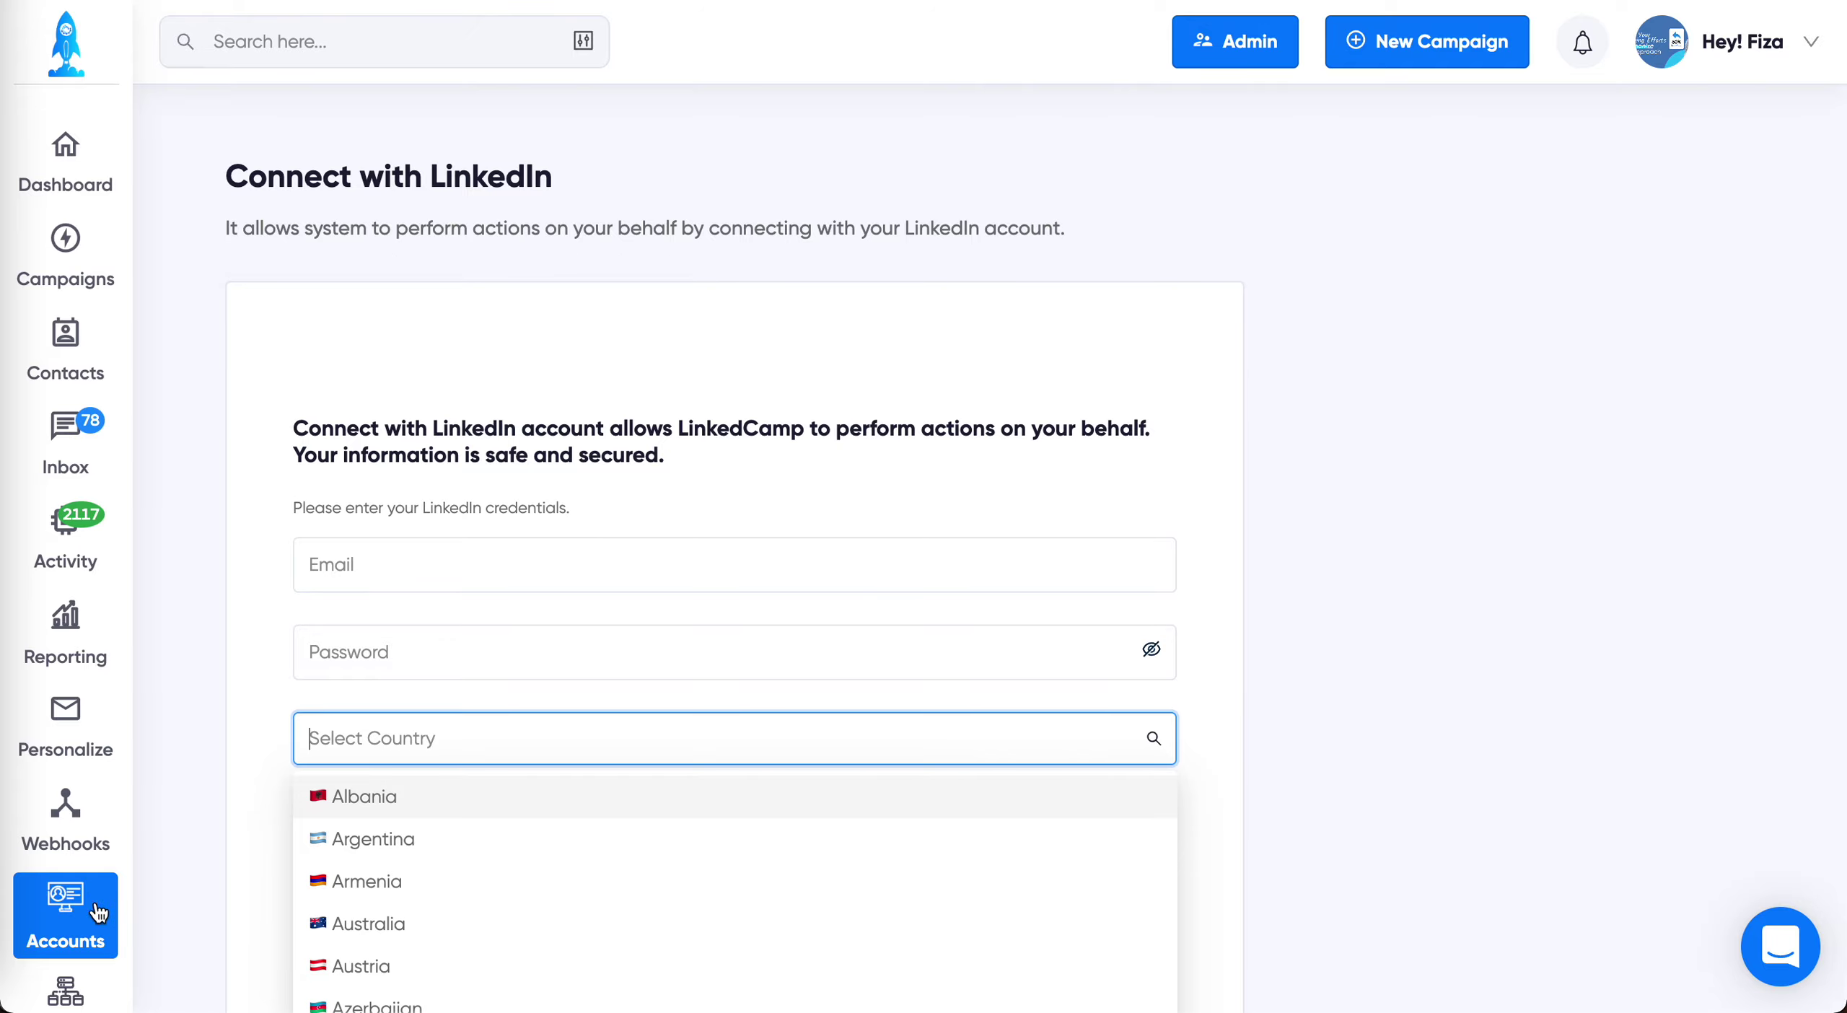
Return to the accounts overview, view the SMTP email account connection form, and close it
{"action": "left_click", "coordinate": [65, 915]}
{"action": "left_click", "coordinate": [1130, 498]}
{"action": "left_click", "coordinate": [1225, 440]}
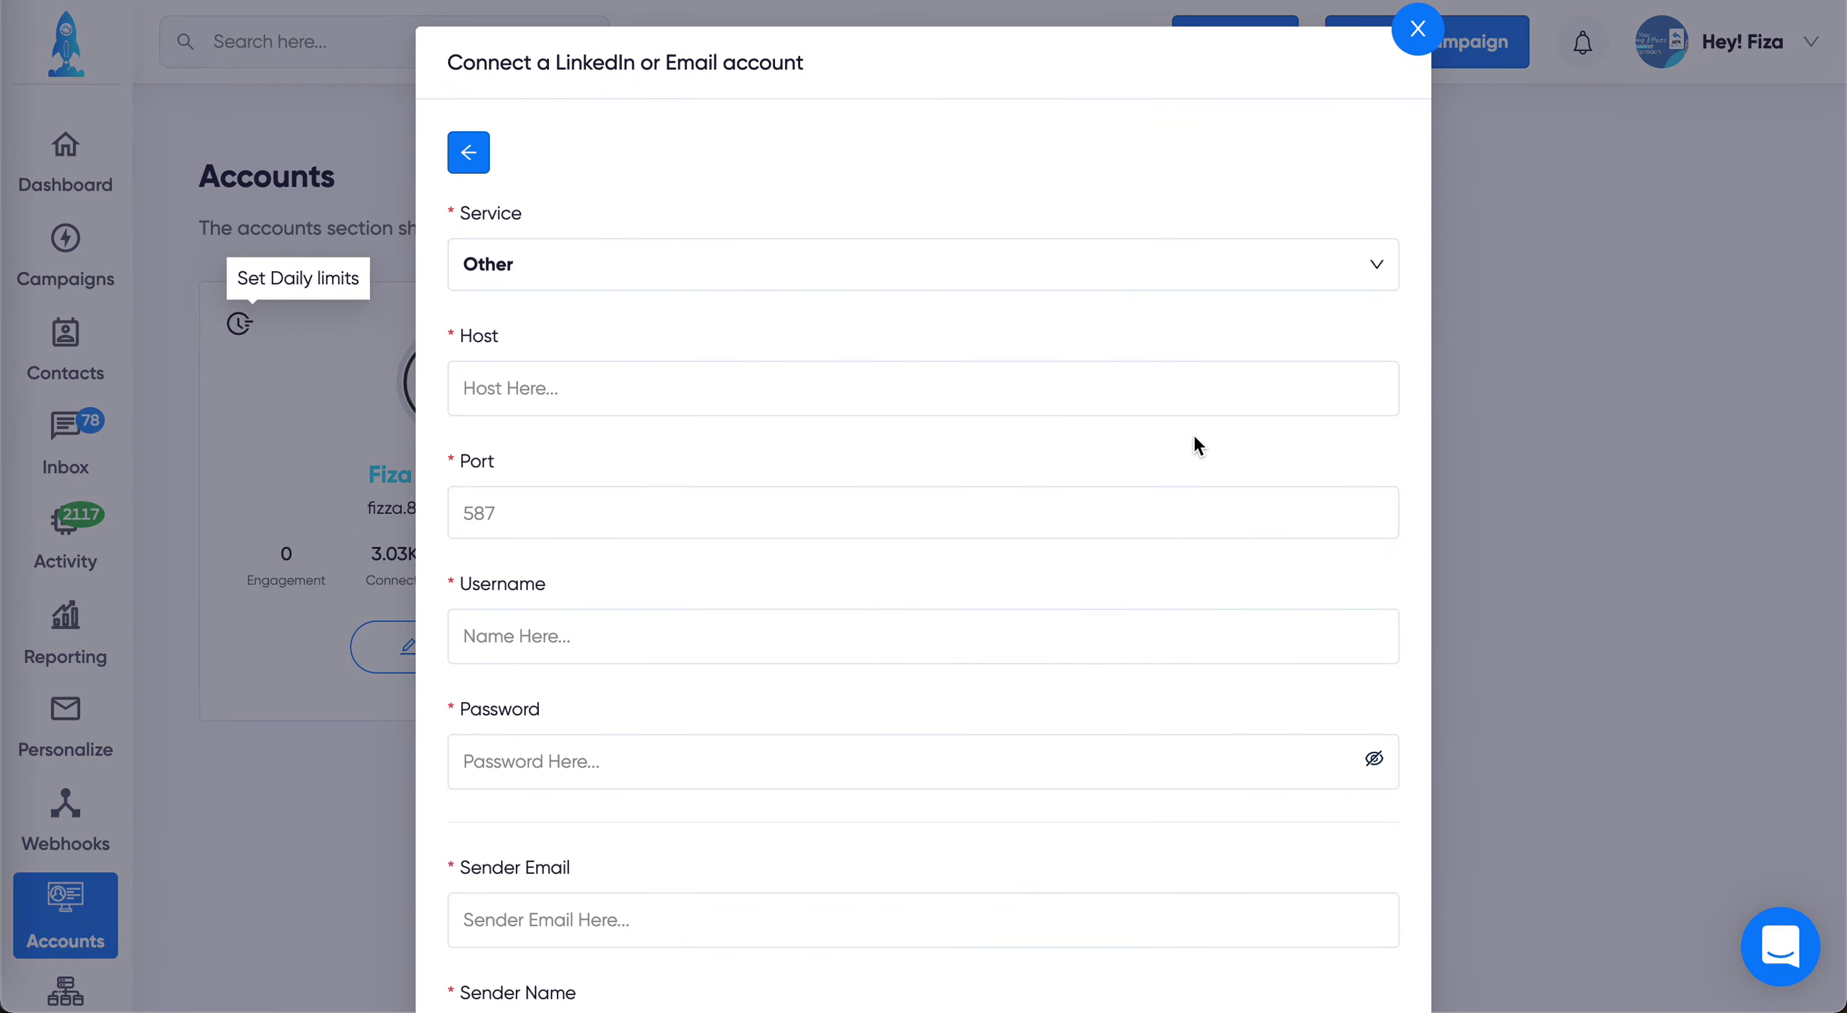
{"action": "left_click", "coordinate": [1417, 32]}
Start a new Flow Campaign and activate its campaign URL field
{"action": "left_click", "coordinate": [1464, 36]}
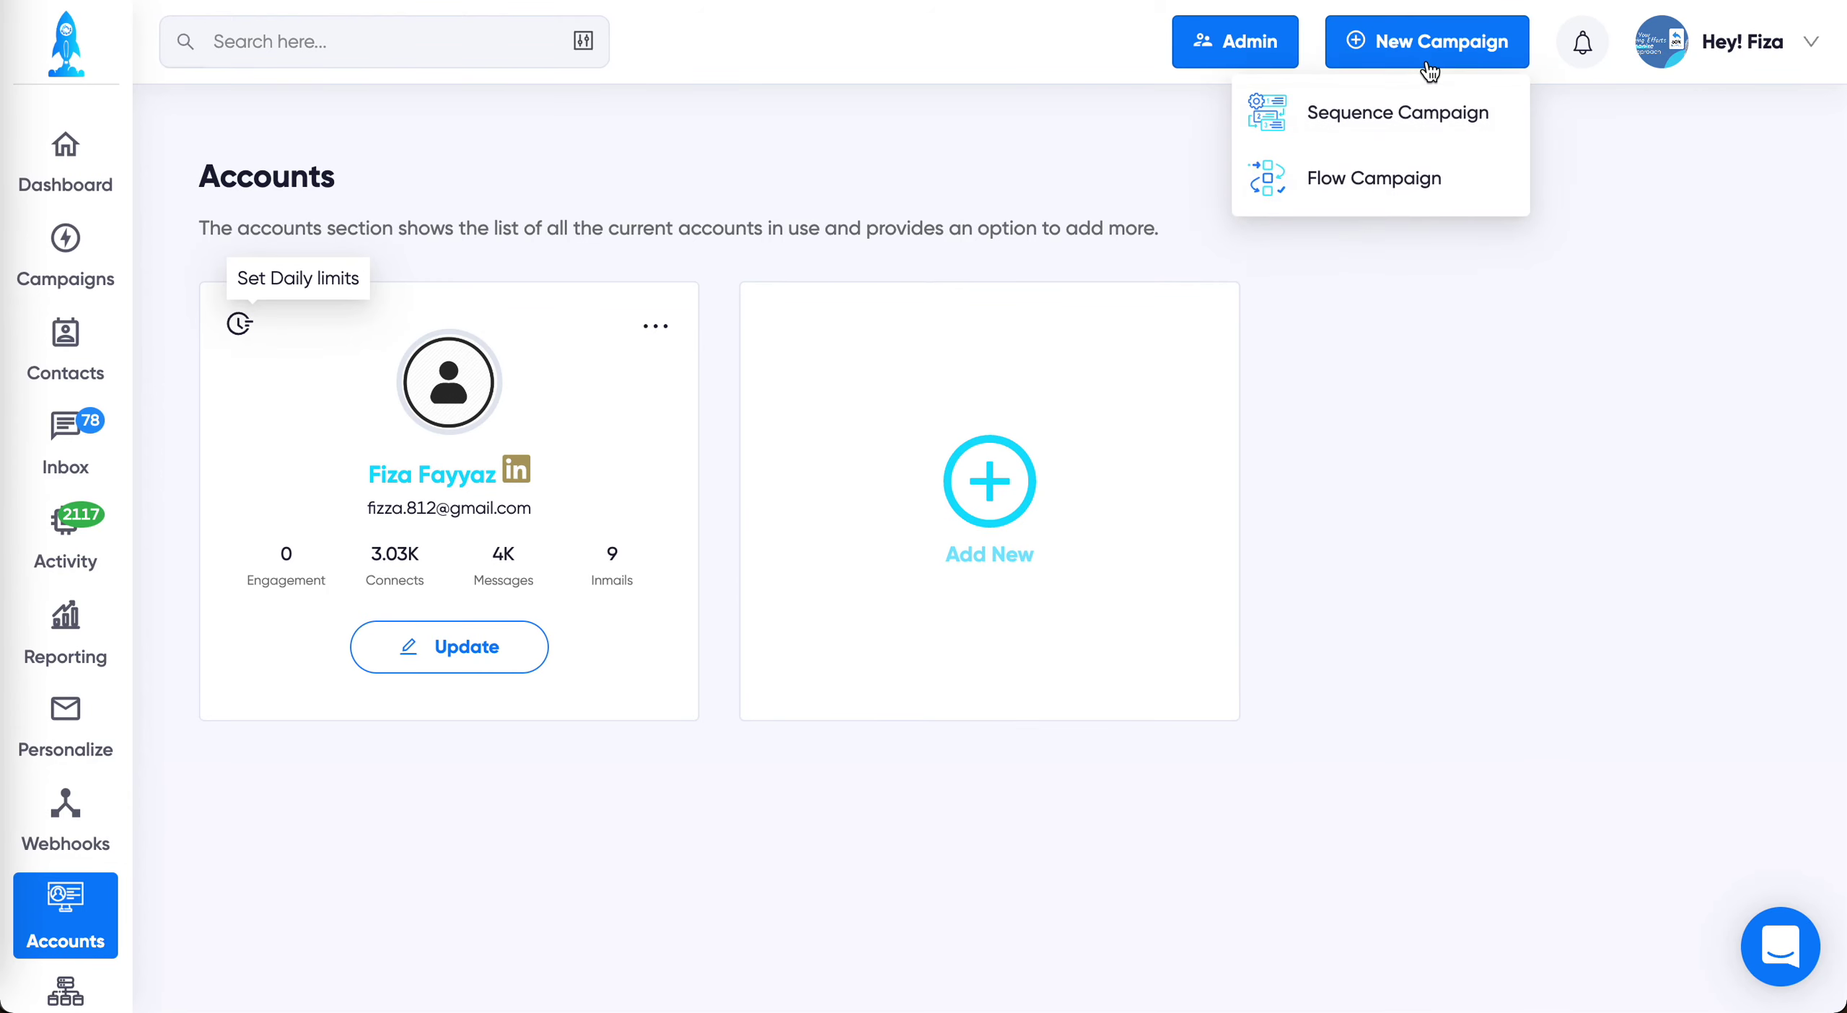
{"action": "left_click", "coordinate": [1374, 180]}
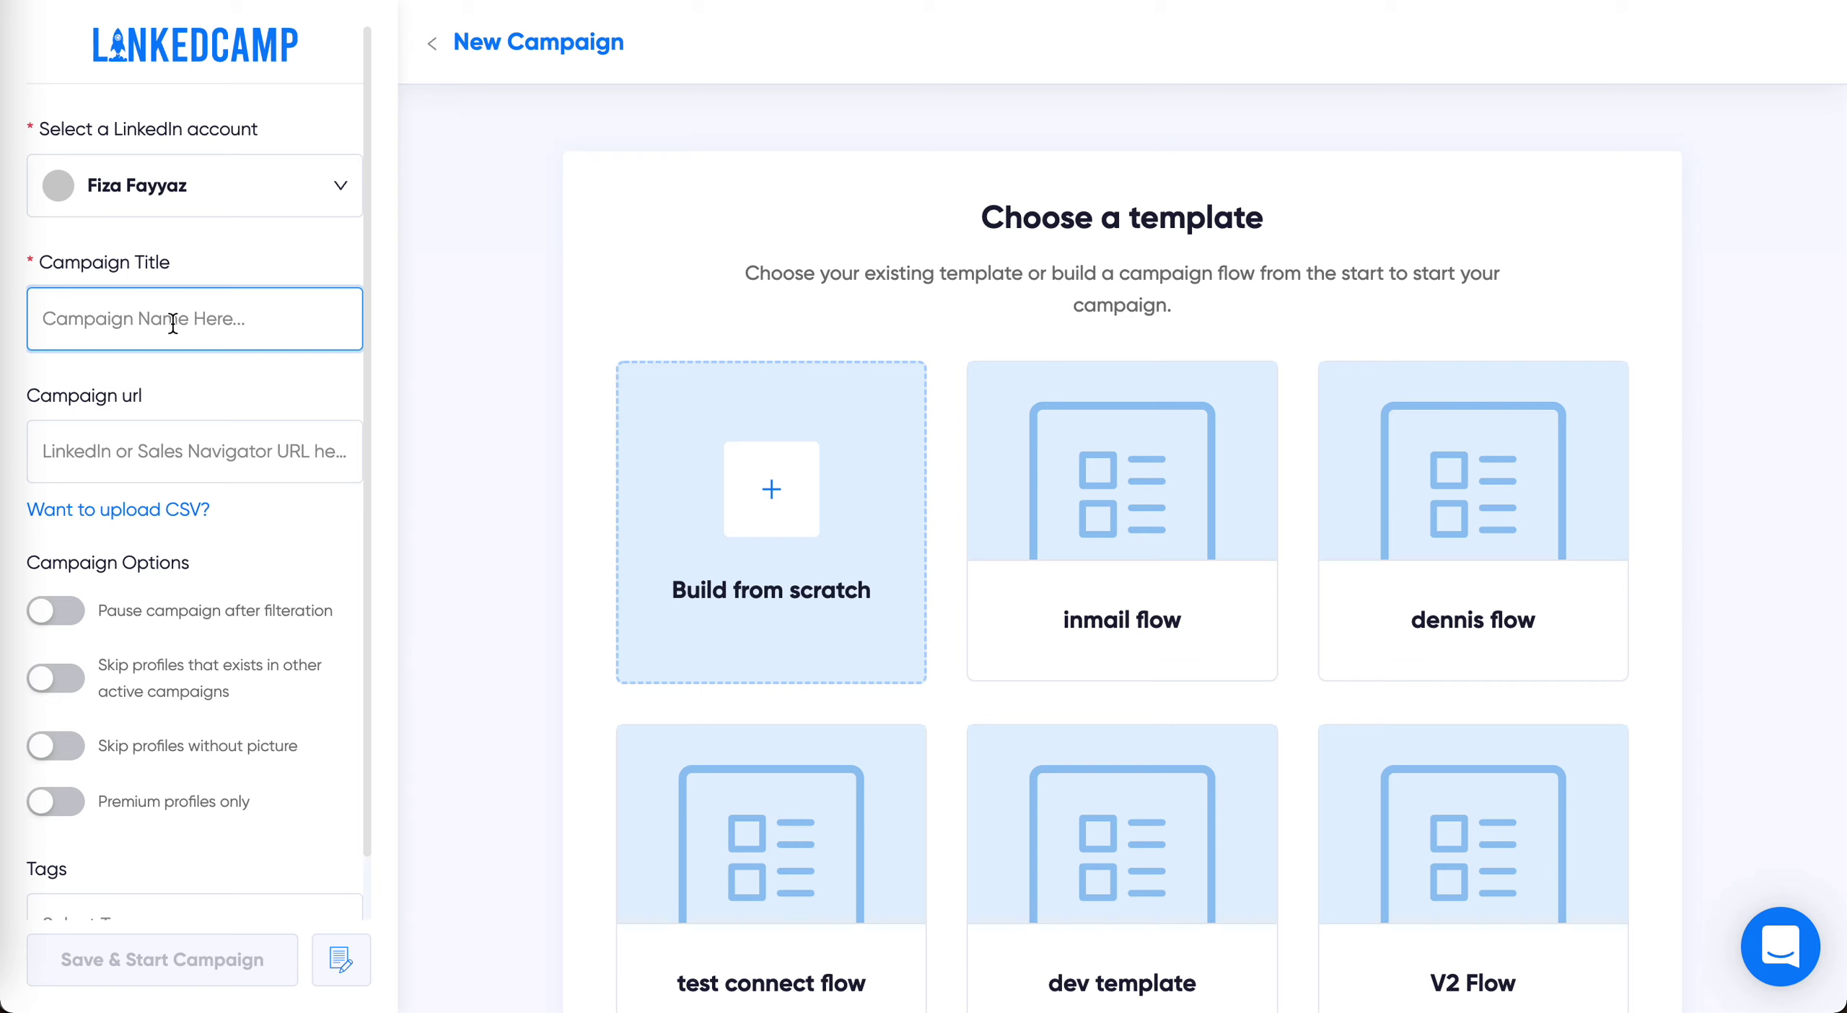
{"action": "left_click", "coordinate": [211, 466]}
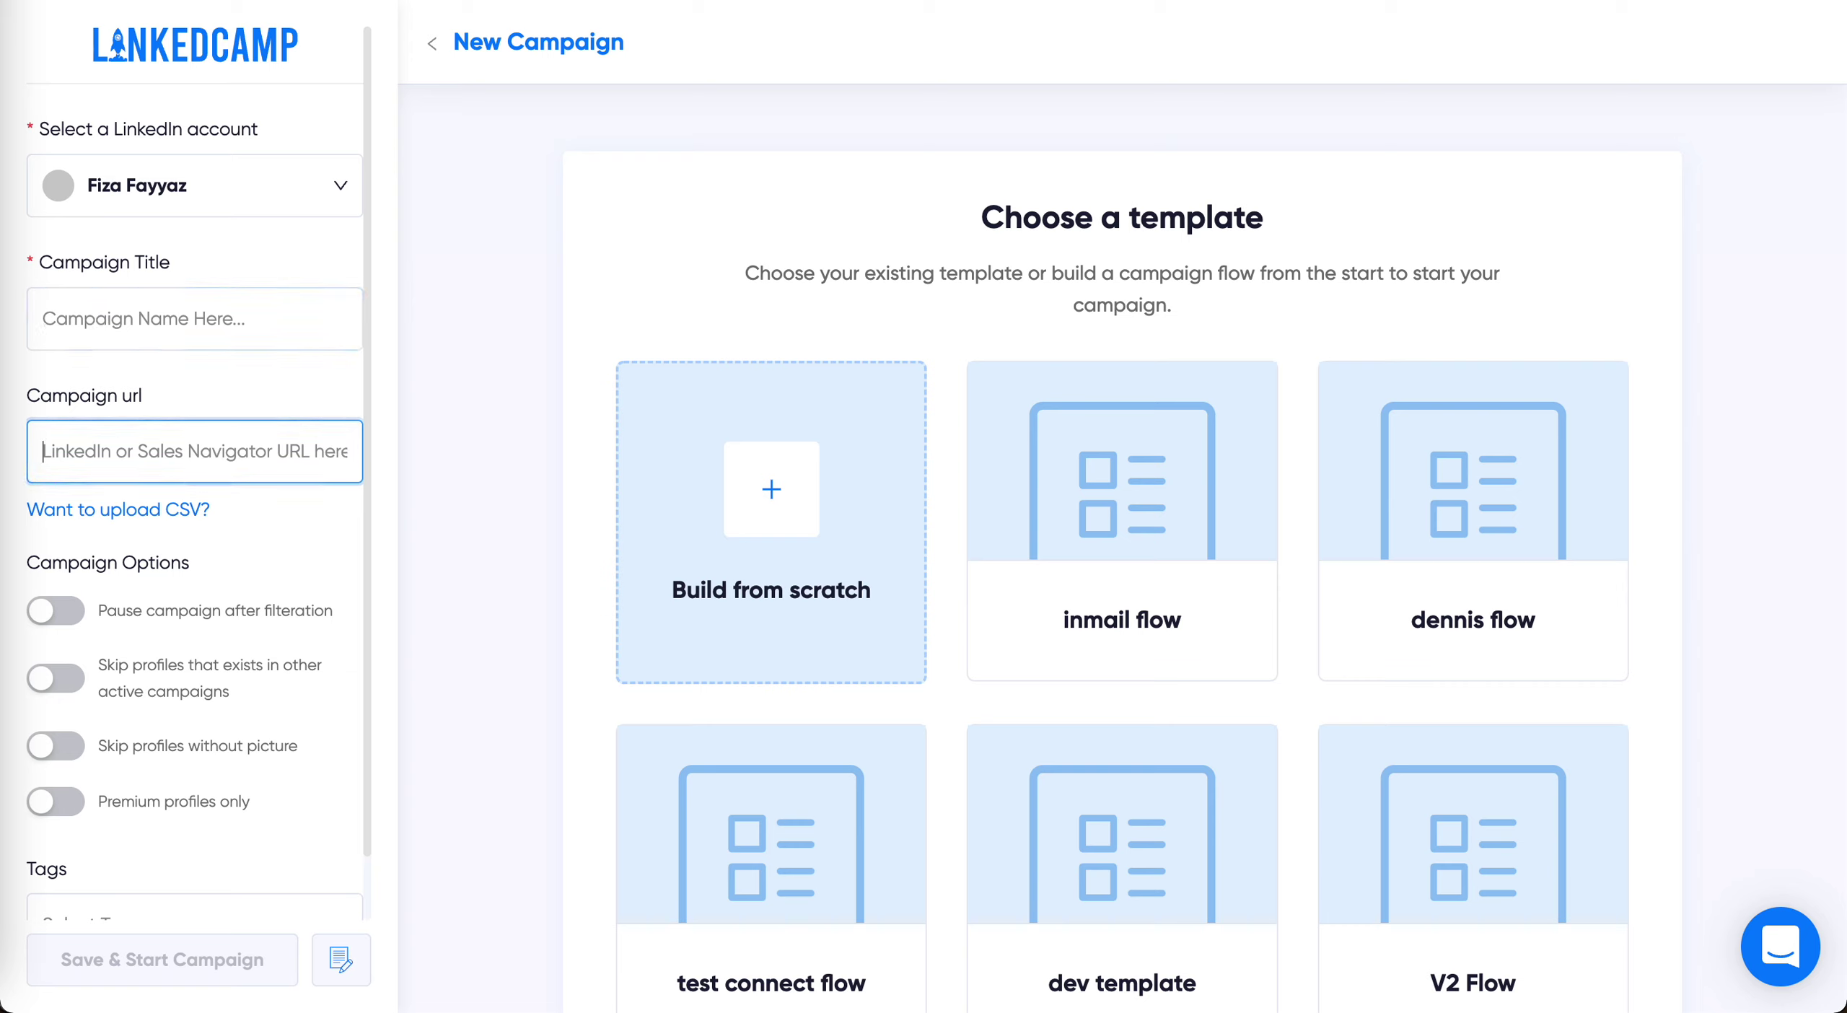
Switch to the LinkedIn feed in a new browser tab and look through the people who reacted to the first post
{"action": "key", "text": "super+t"}
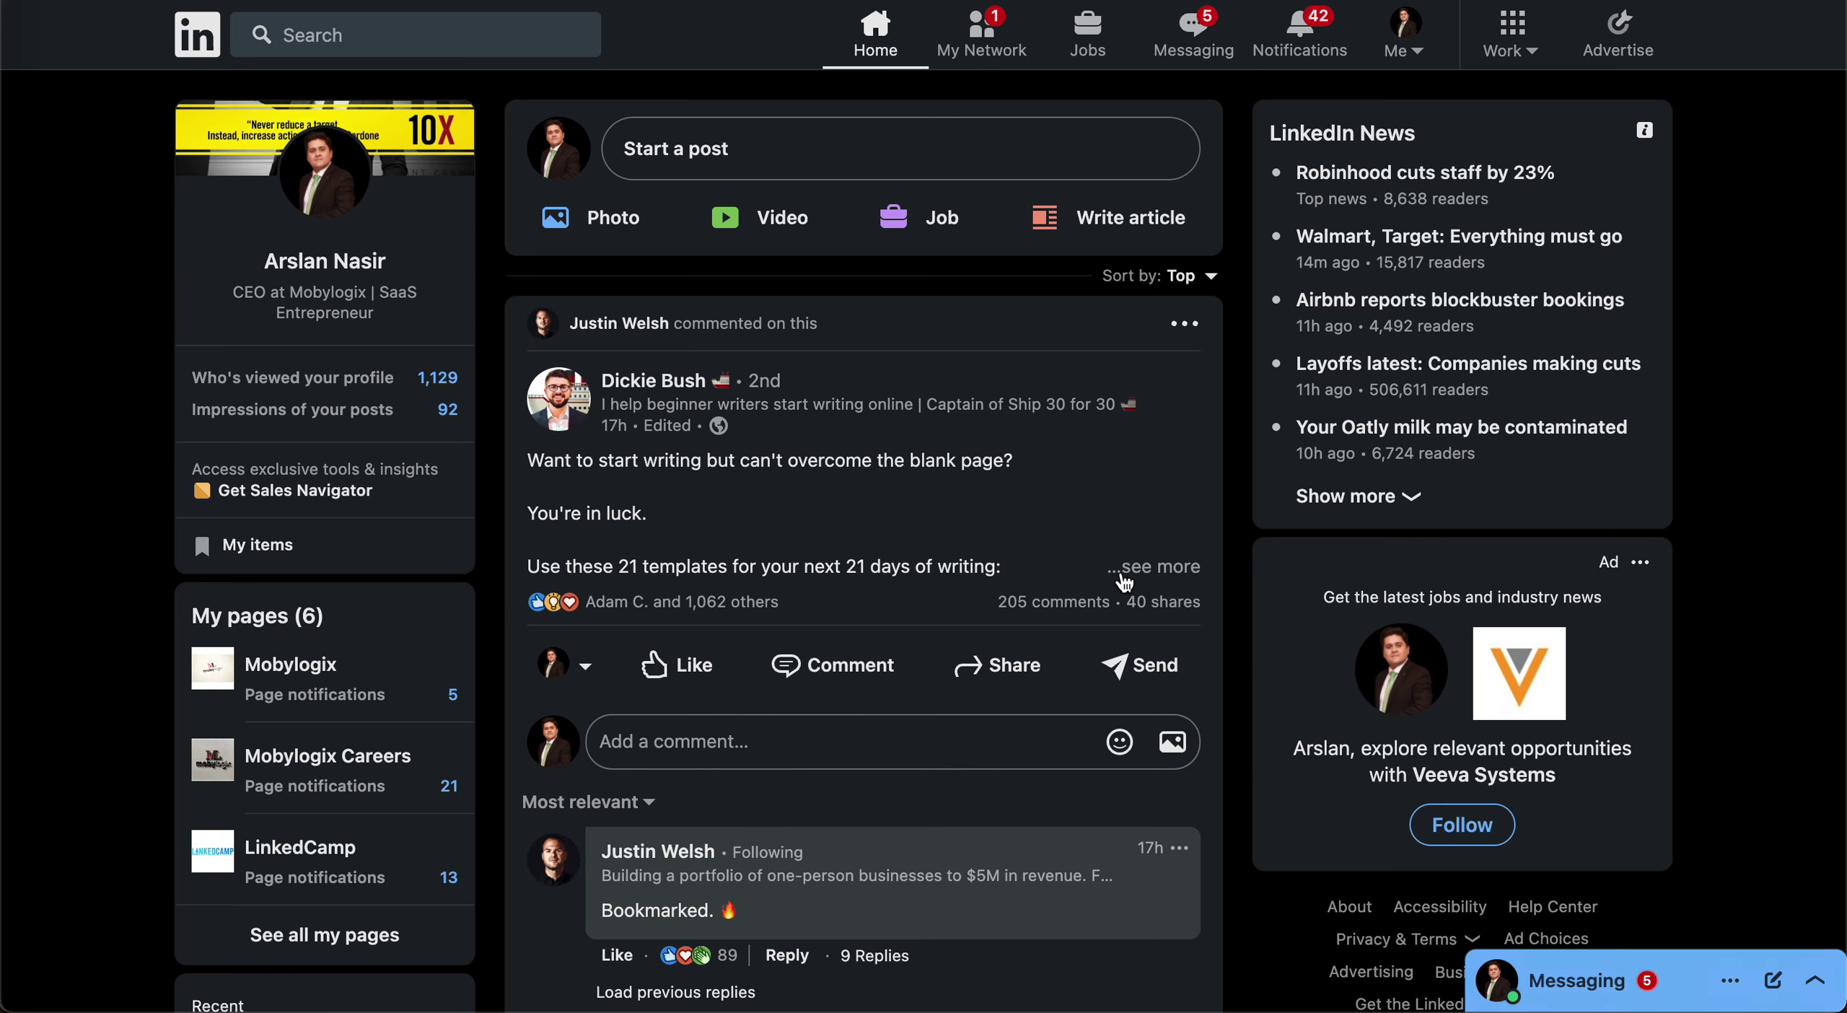
{"action": "left_click", "coordinate": [696, 612]}
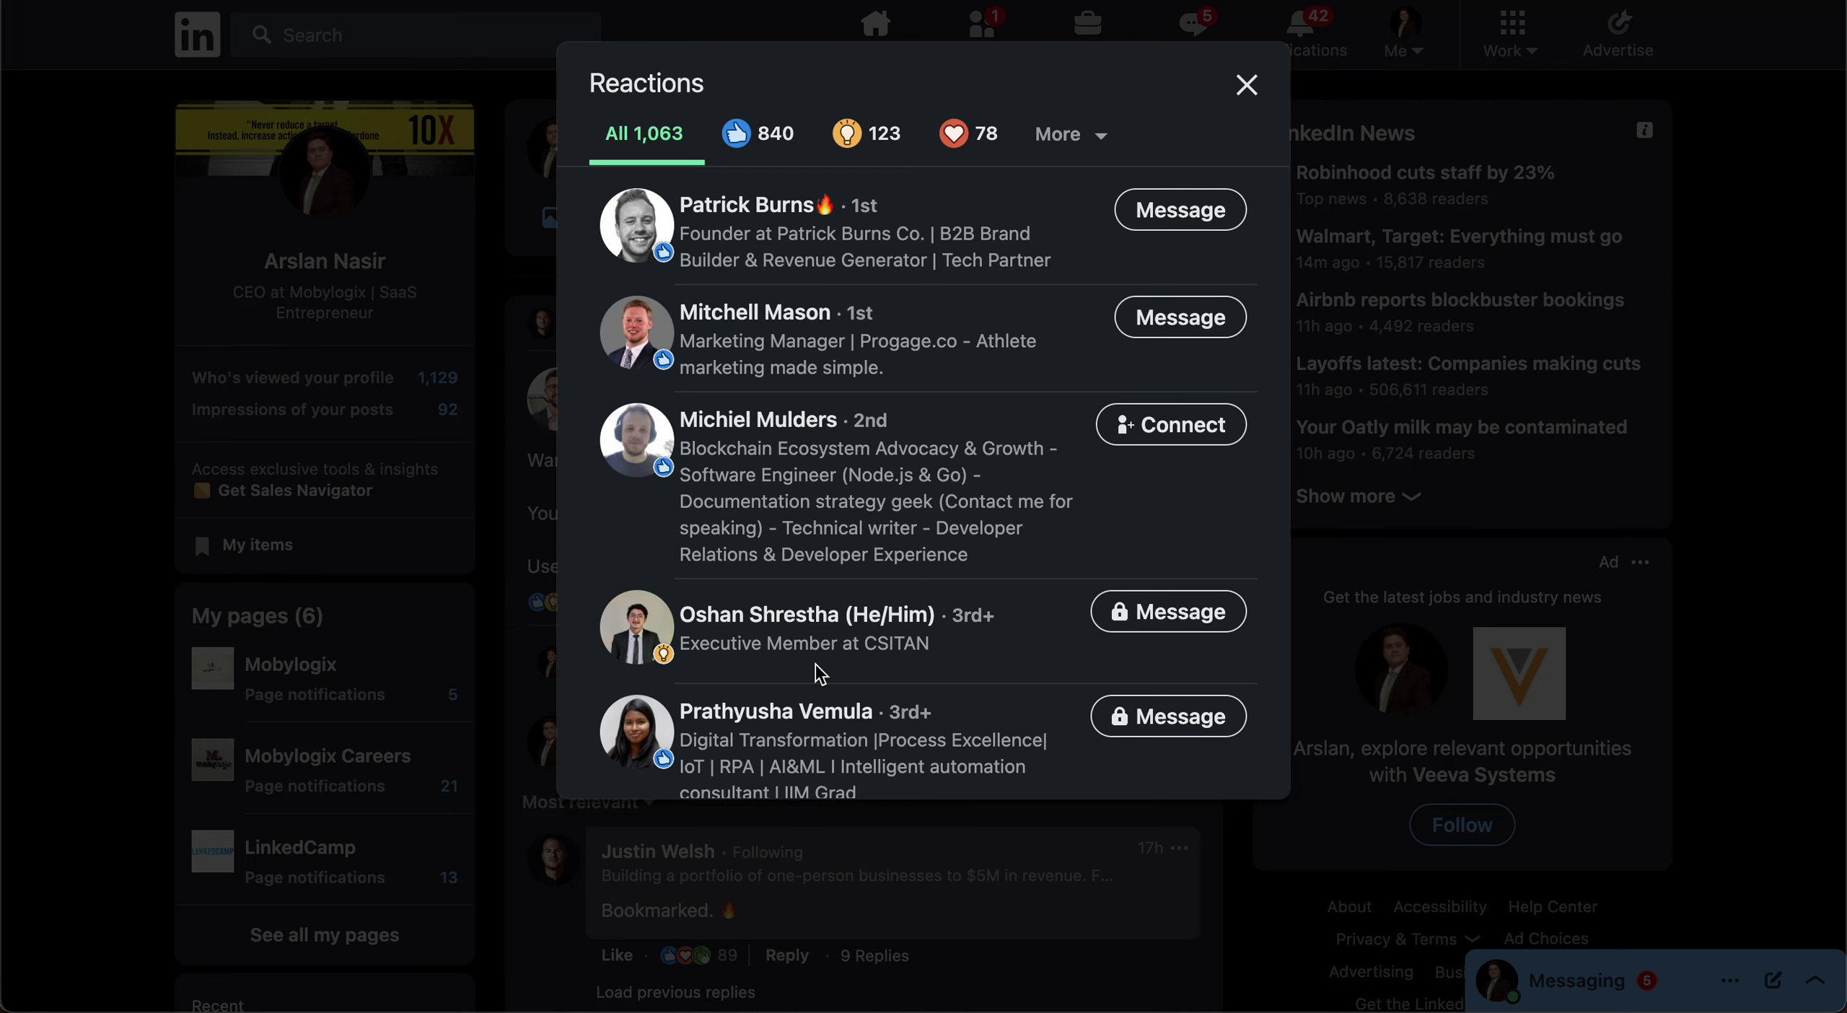
{"action": "scroll", "coordinate": [815, 663], "scroll_direction": "down", "scroll_amount": 10}
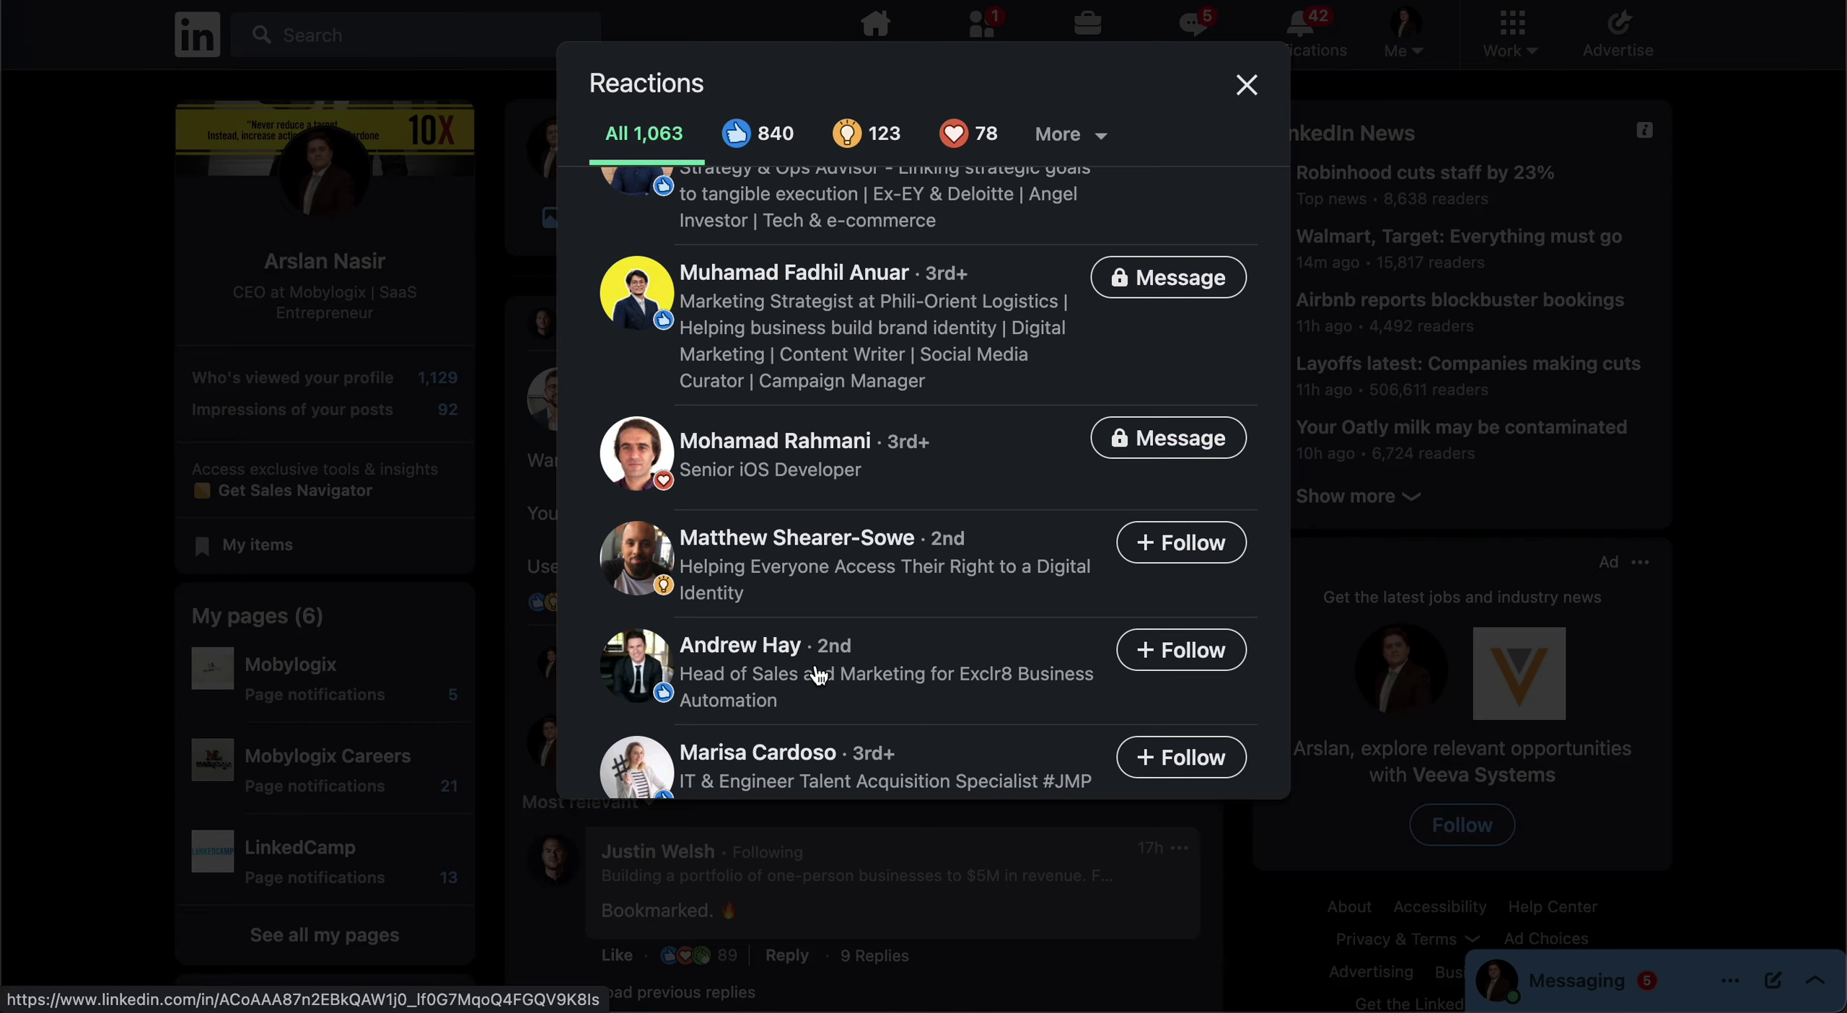
{"action": "scroll", "coordinate": [818, 674], "scroll_direction": "down", "scroll_amount": 10}
{"action": "scroll", "coordinate": [817, 674], "scroll_direction": "up", "scroll_amount": 20}
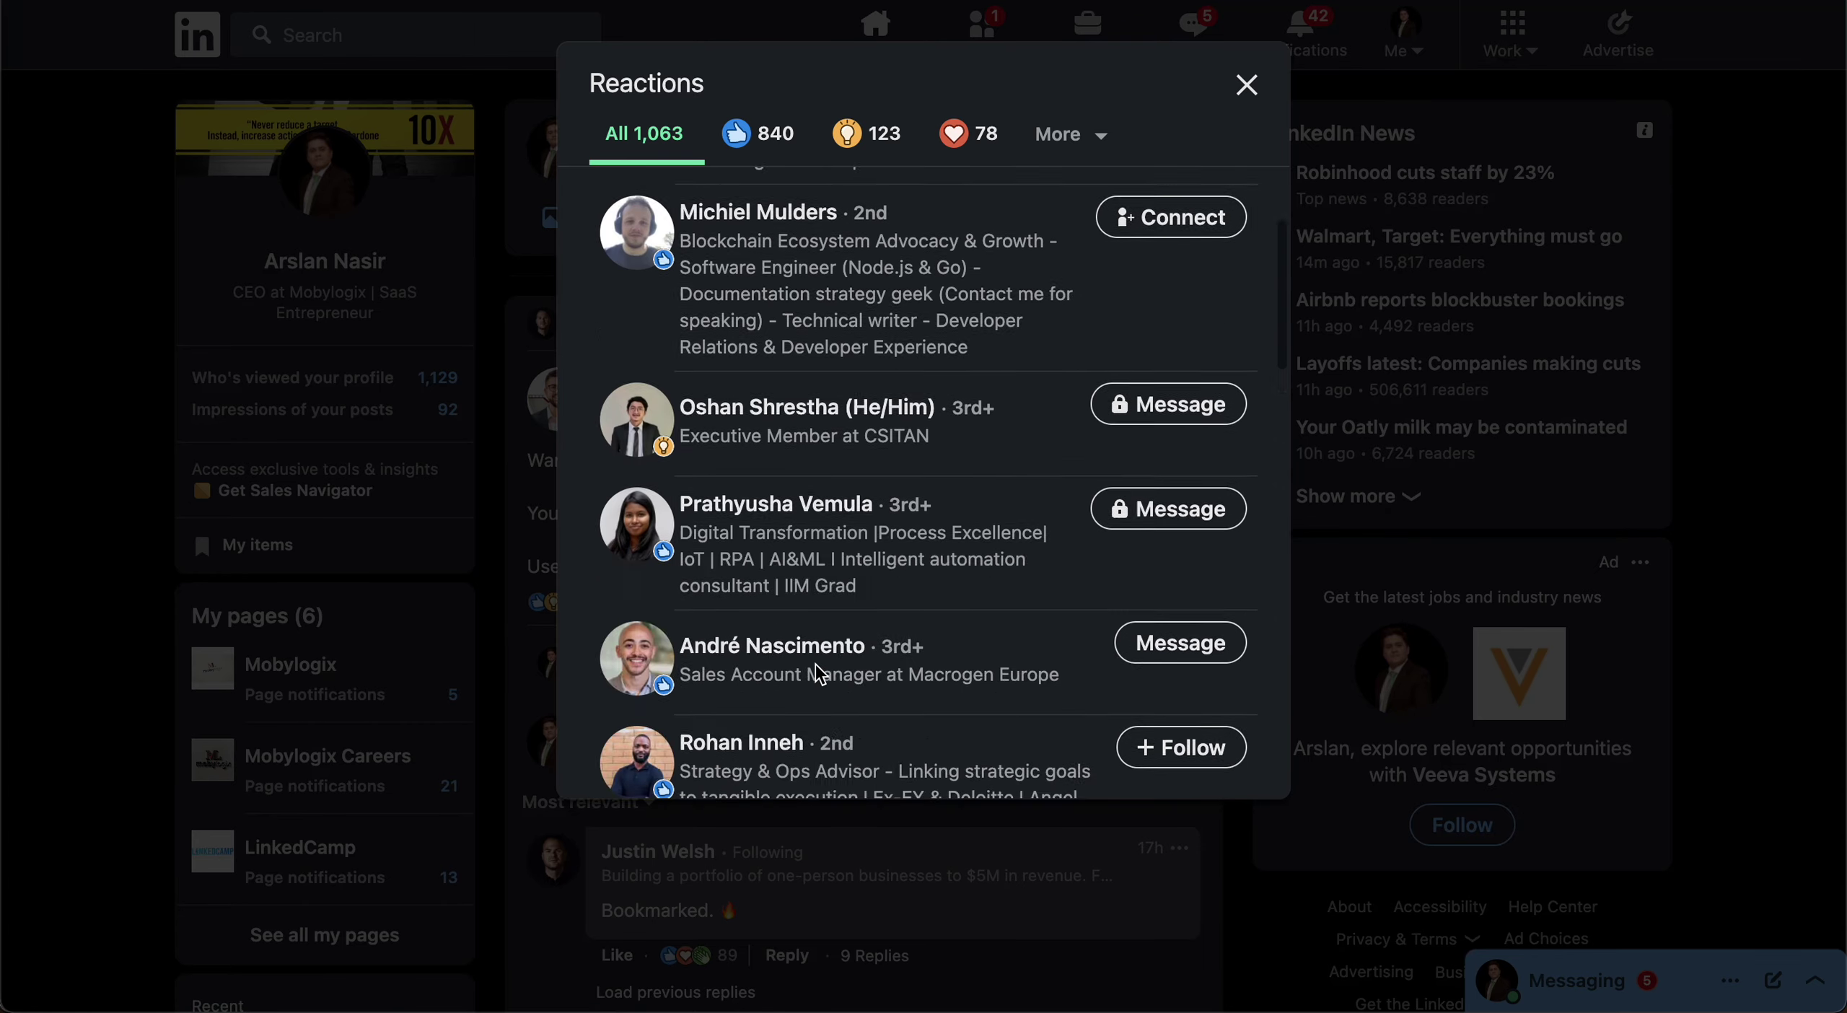
Close the reactions list, copy the link to the first feed post, and paste it as the campaign URL
{"action": "left_click", "coordinate": [1247, 85]}
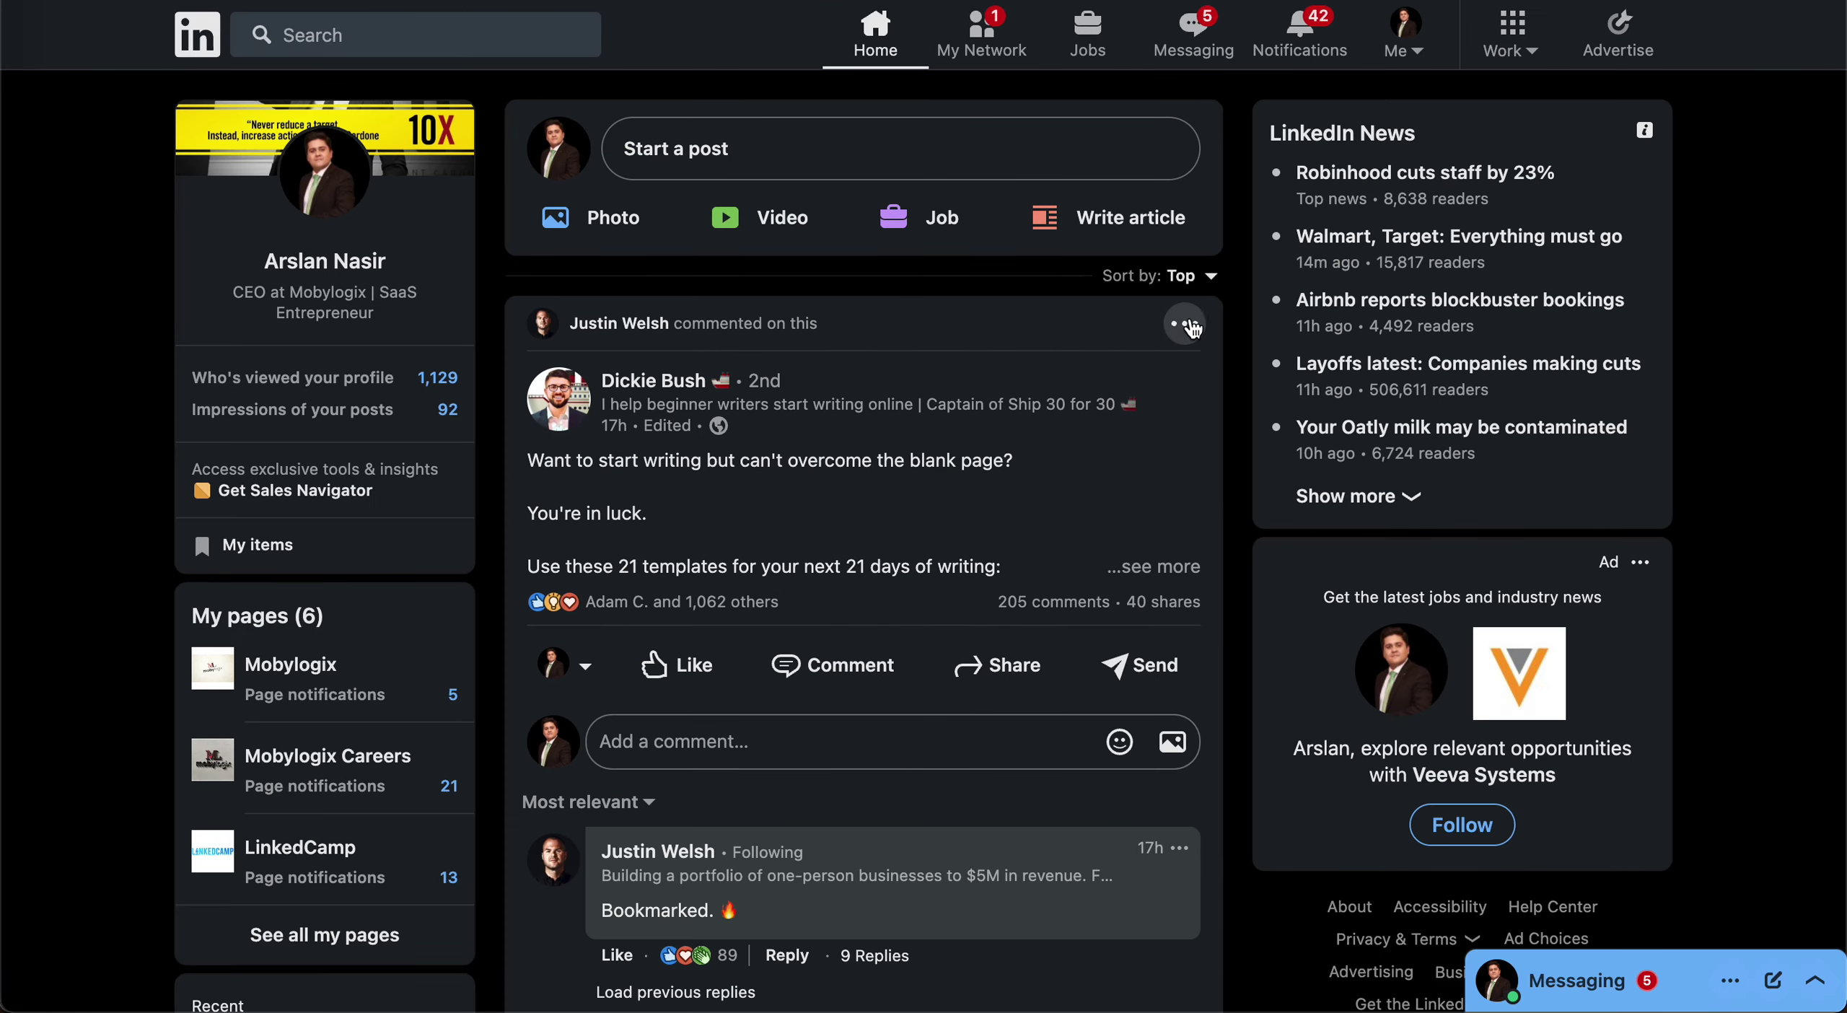
{"action": "left_click", "coordinate": [909, 475]}
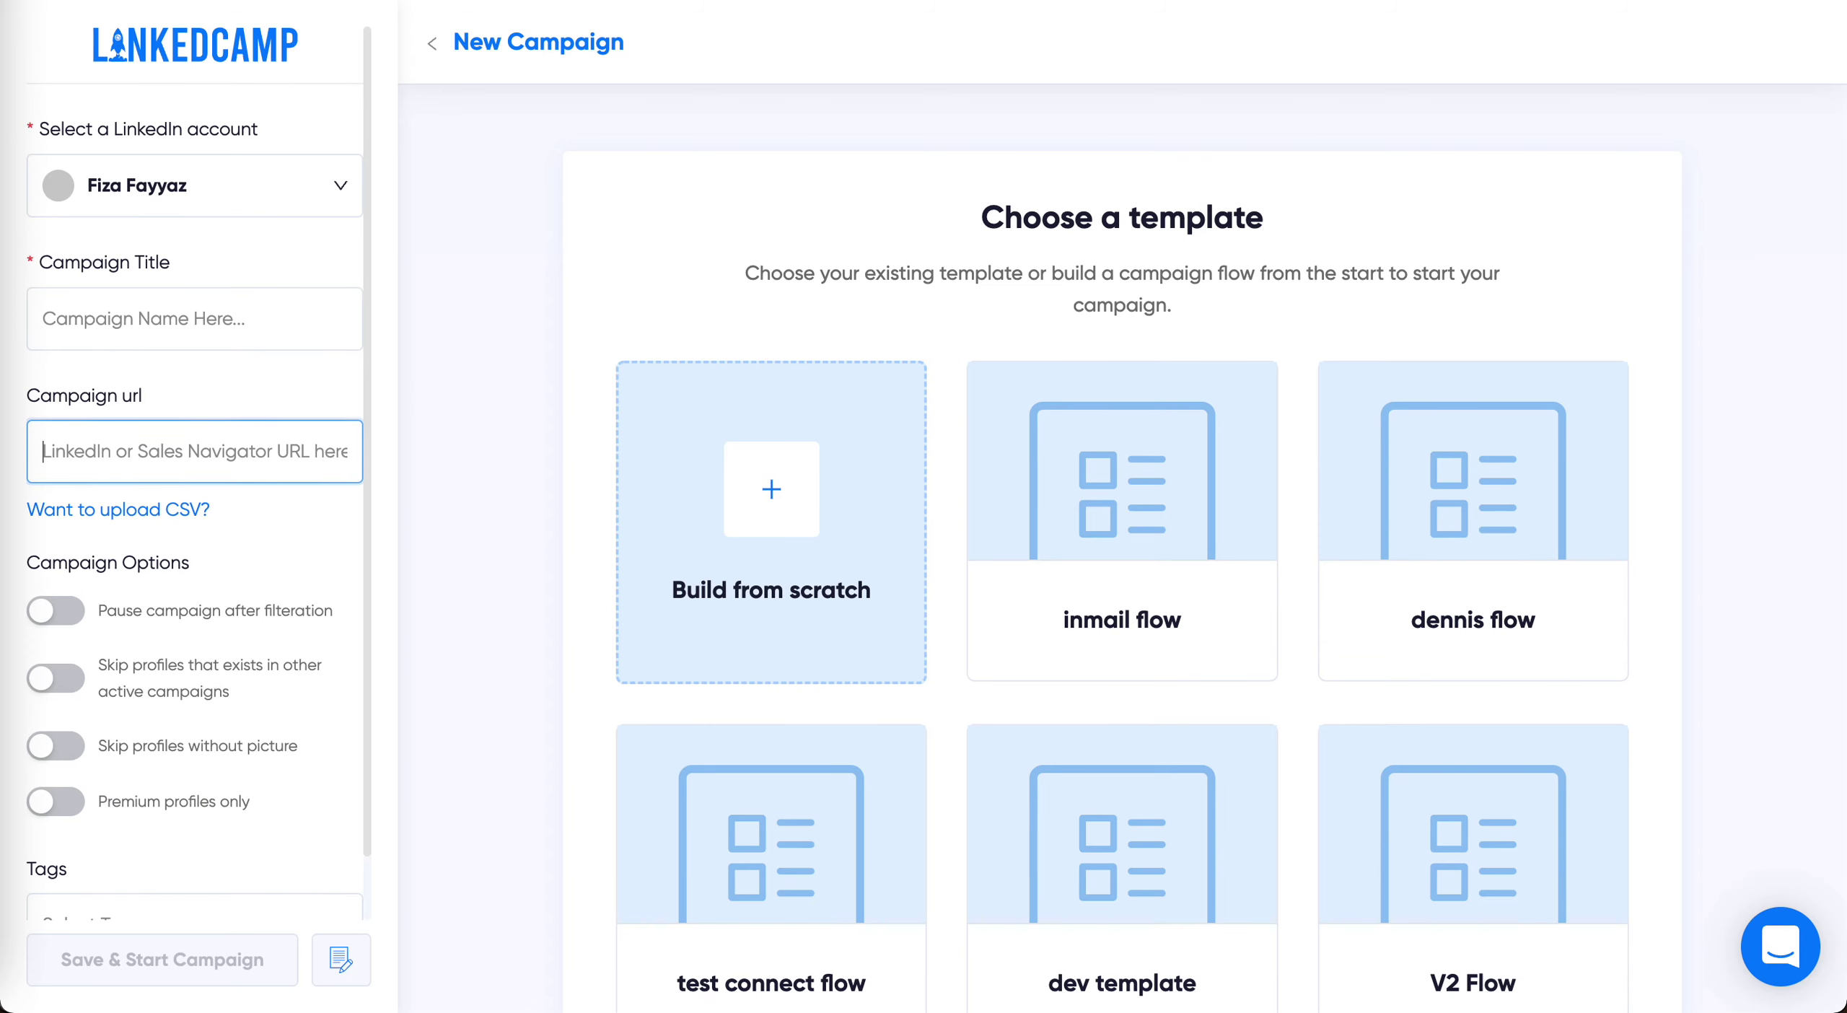
{"action": "key", "text": "ctrl+v"}
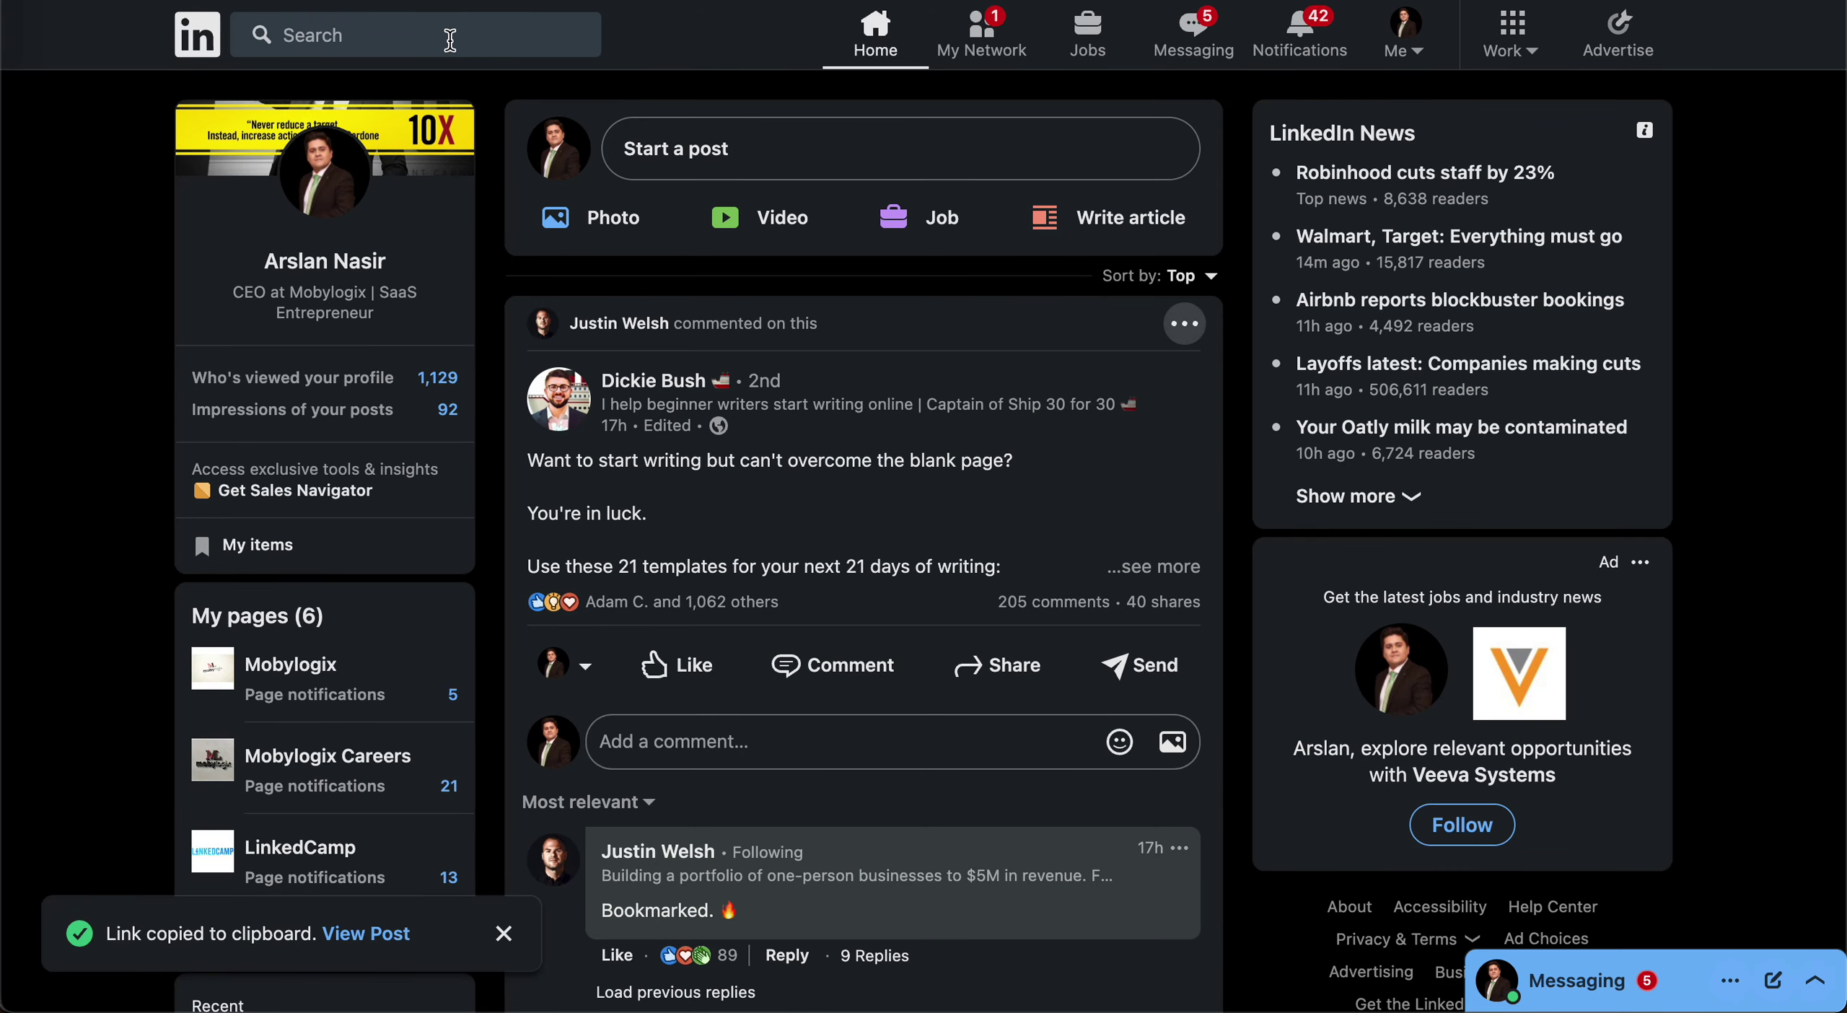
Run a LinkedIn search without keywords and limit the results to people
{"action": "left_click", "coordinate": [464, 44]}
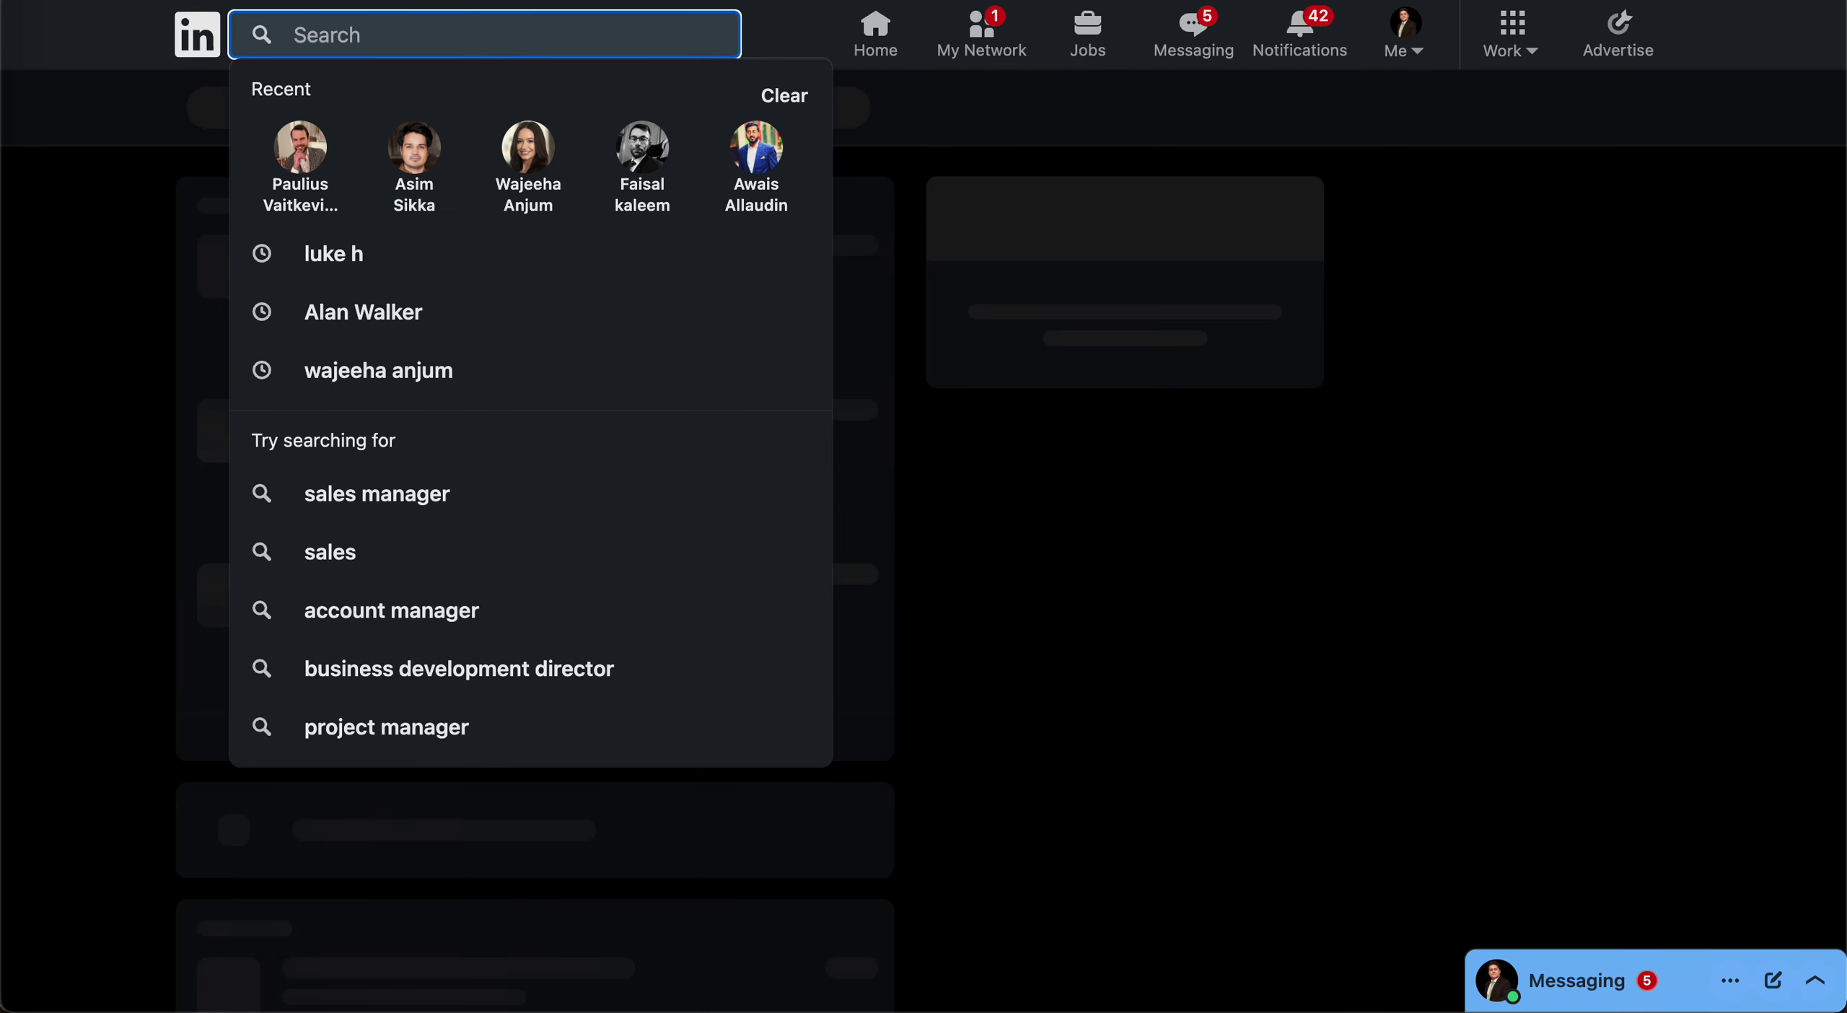
{"action": "left_click", "coordinate": [1245, 569]}
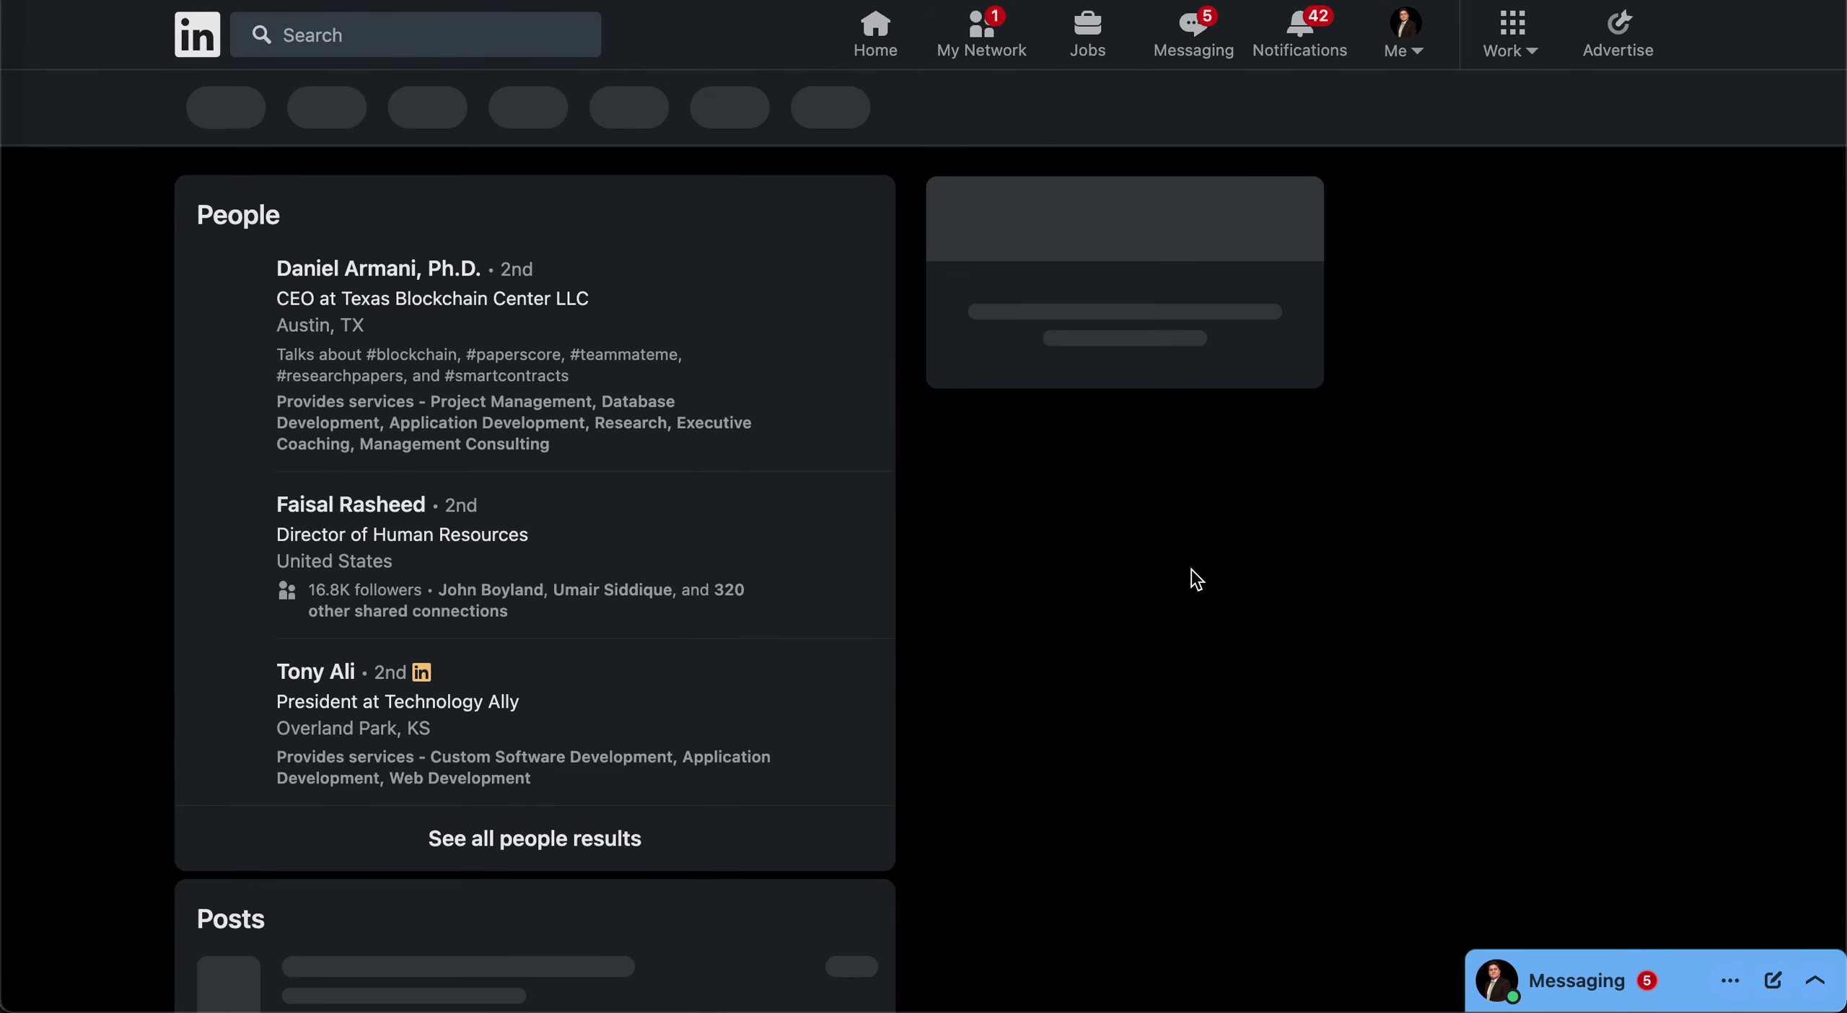
{"action": "left_click", "coordinate": [256, 118]}
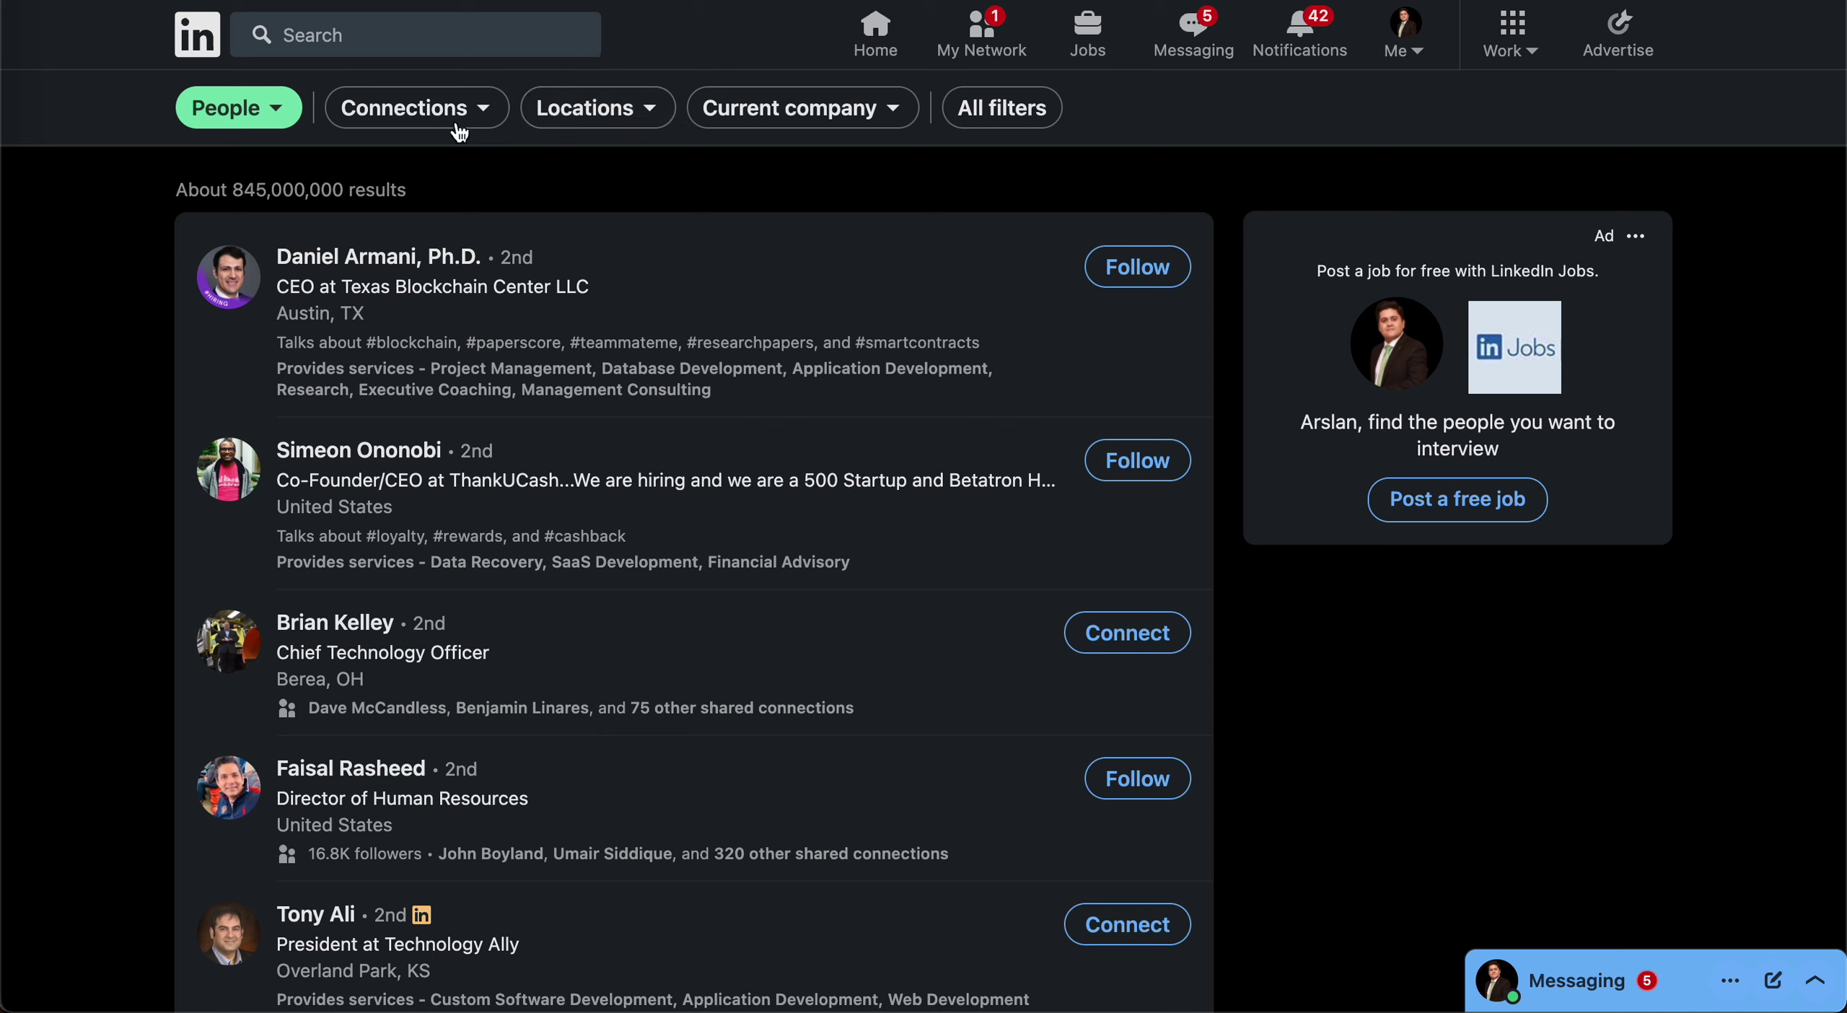
Filter the people results to 2nd and 3rd+ connections located in the United States
{"action": "left_click", "coordinate": [440, 119]}
{"action": "left_click", "coordinate": [254, 249]}
{"action": "left_click", "coordinate": [256, 293]}
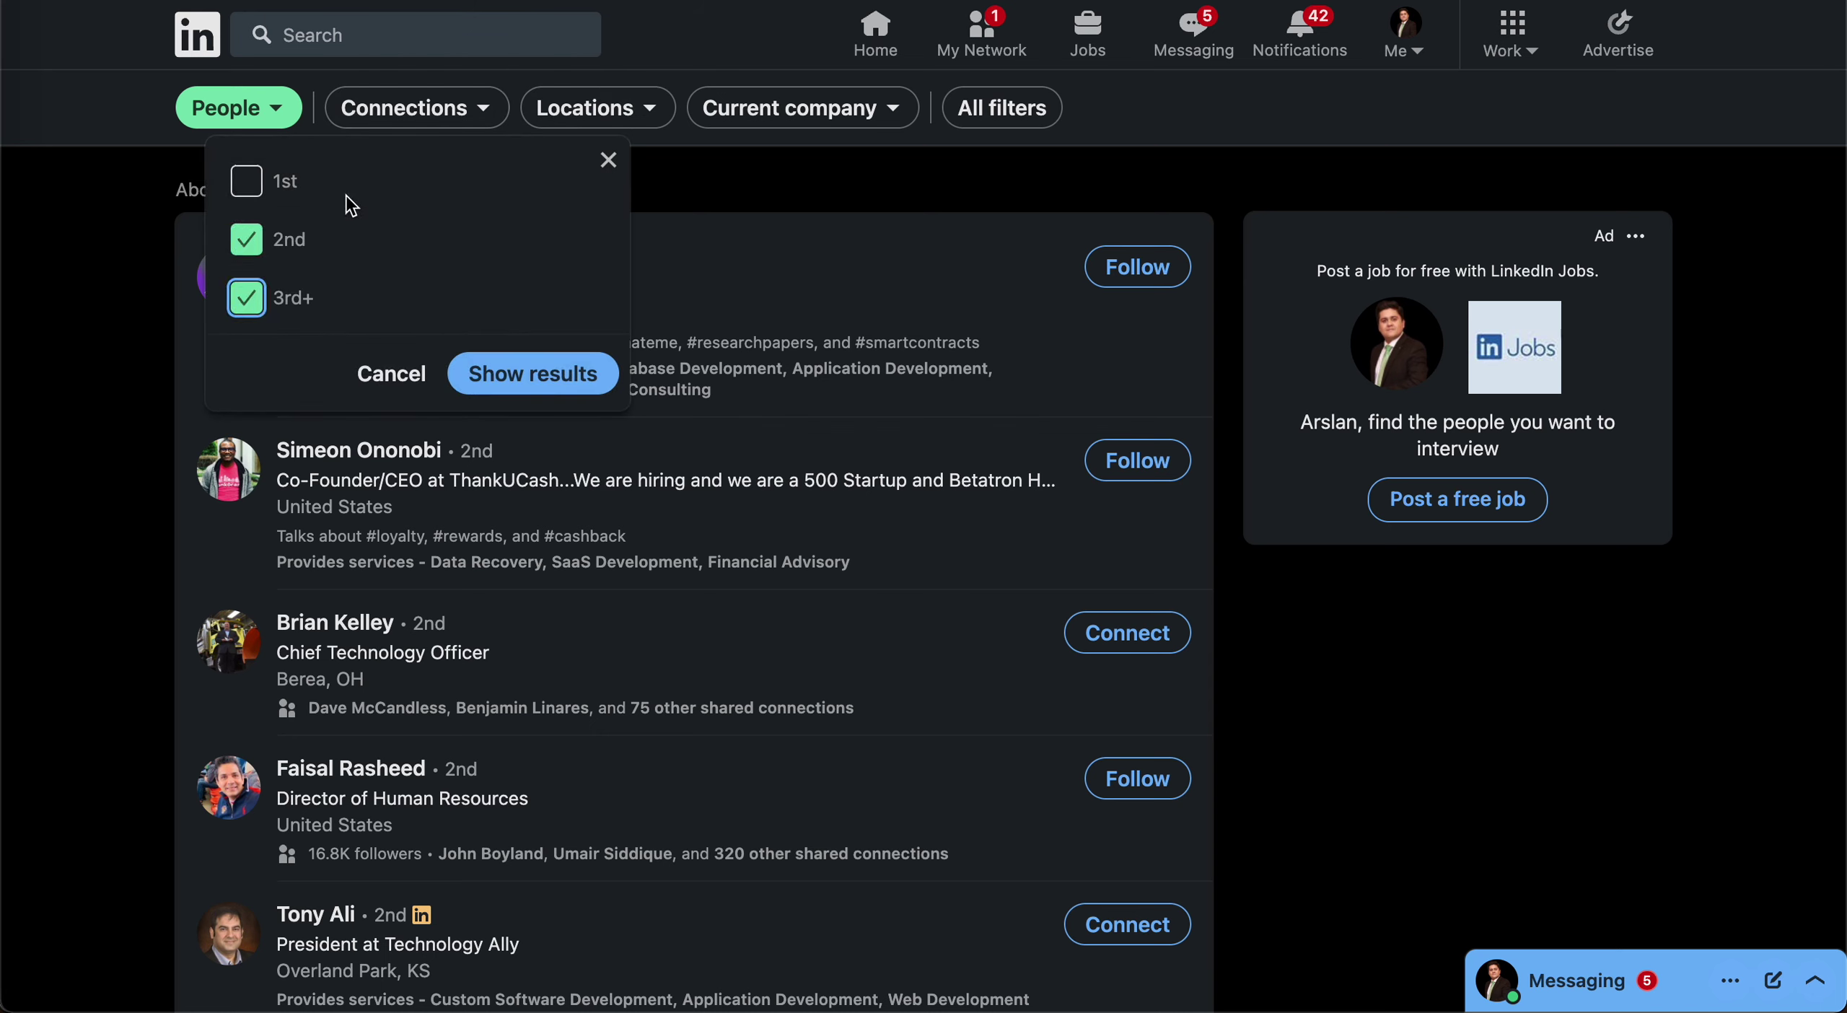
{"action": "left_click", "coordinate": [546, 386]}
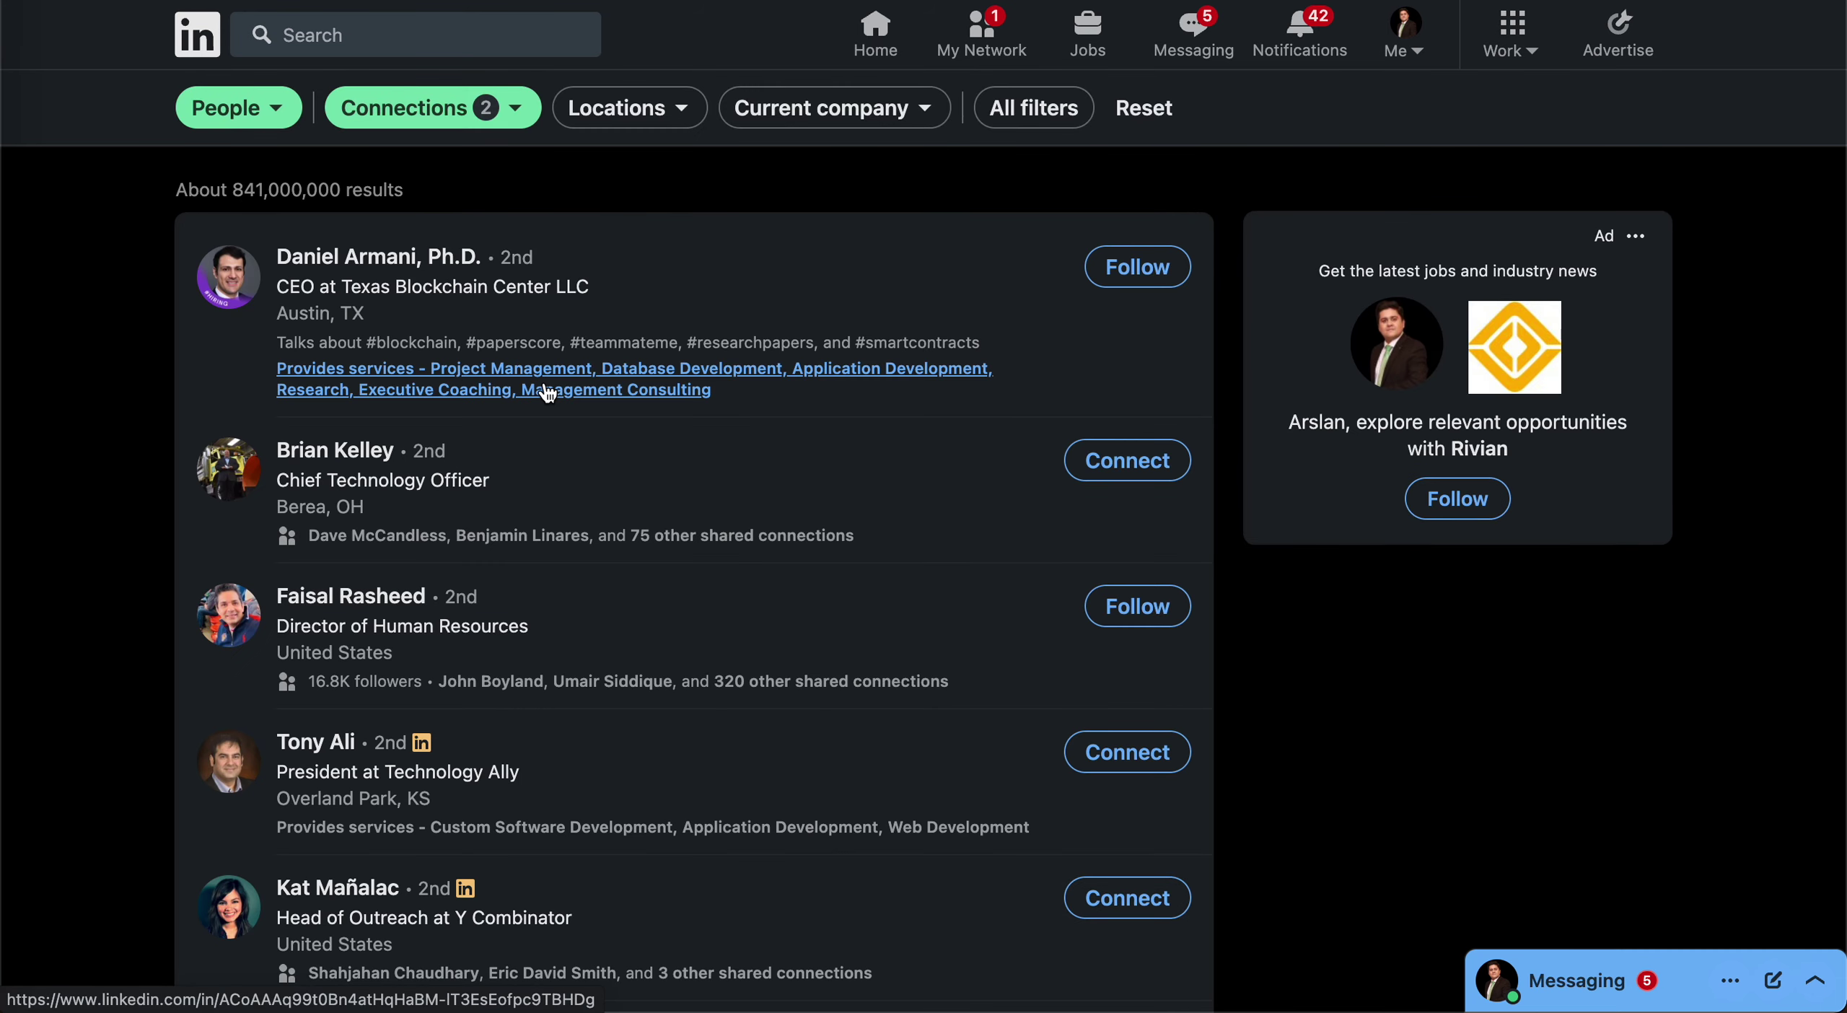
{"action": "left_click", "coordinate": [678, 108]}
{"action": "left_click", "coordinate": [511, 256]}
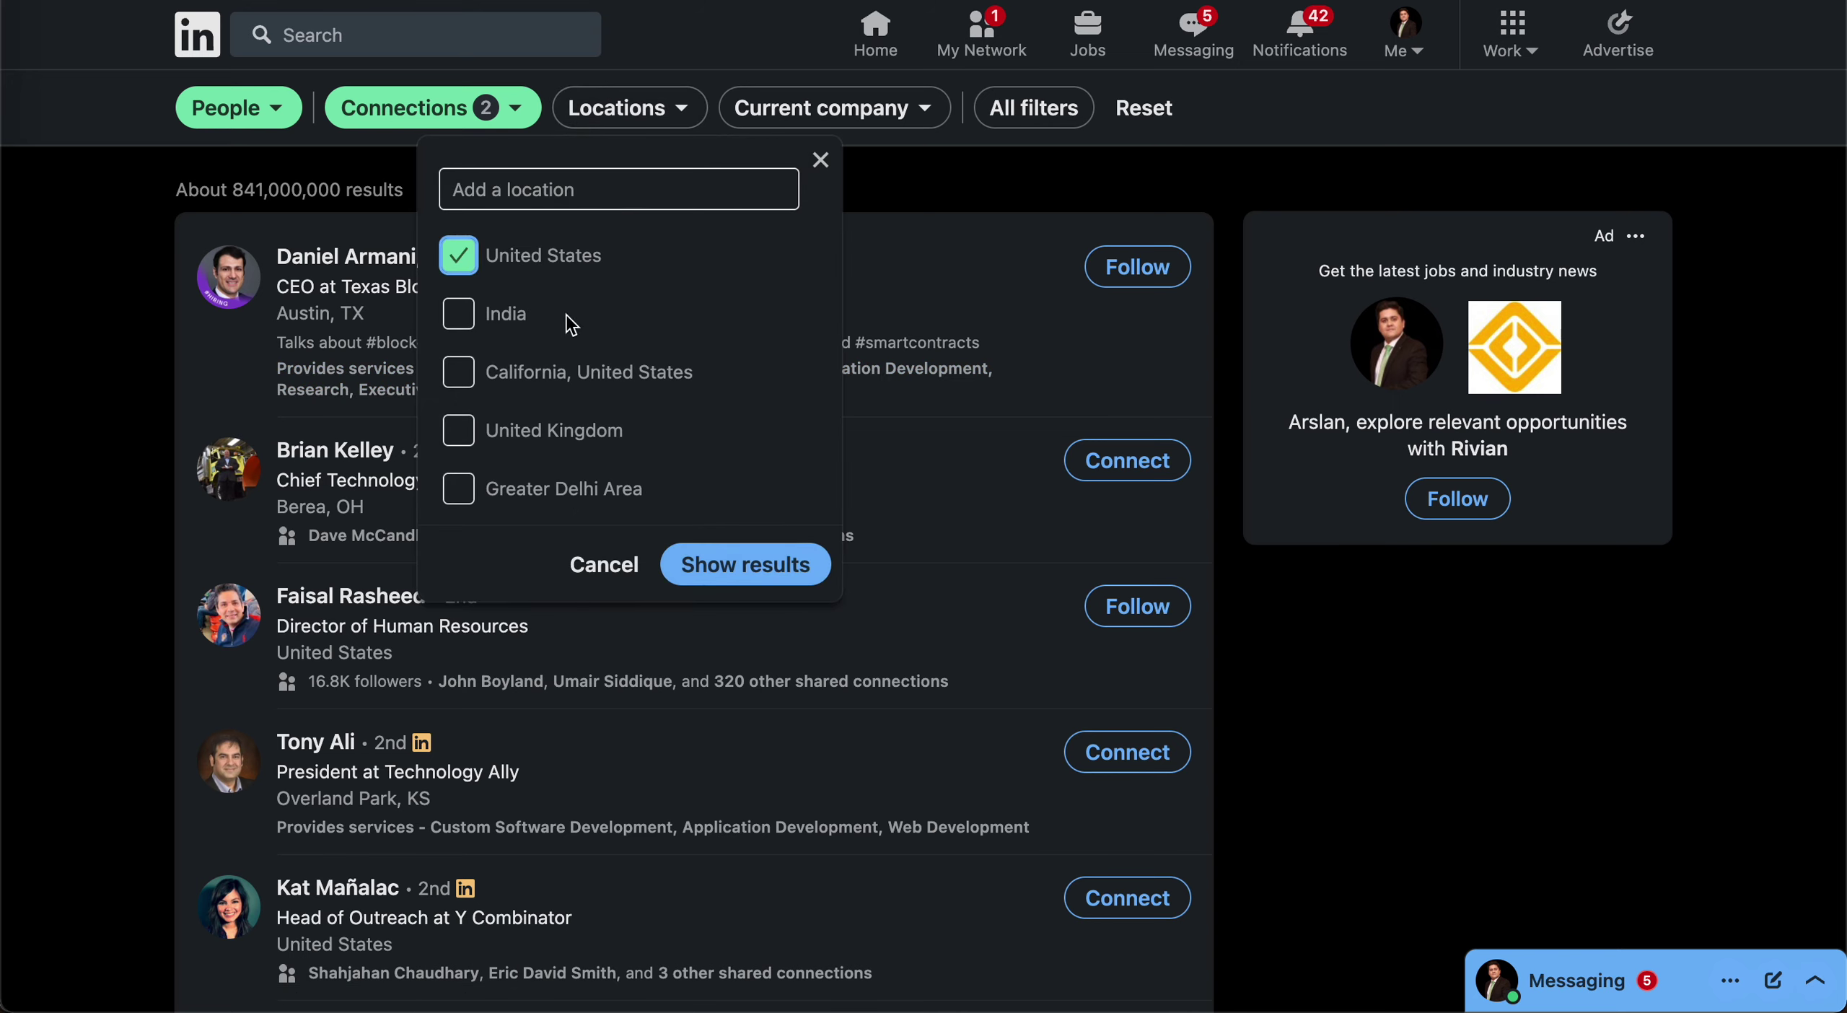
{"action": "left_click", "coordinate": [722, 562]}
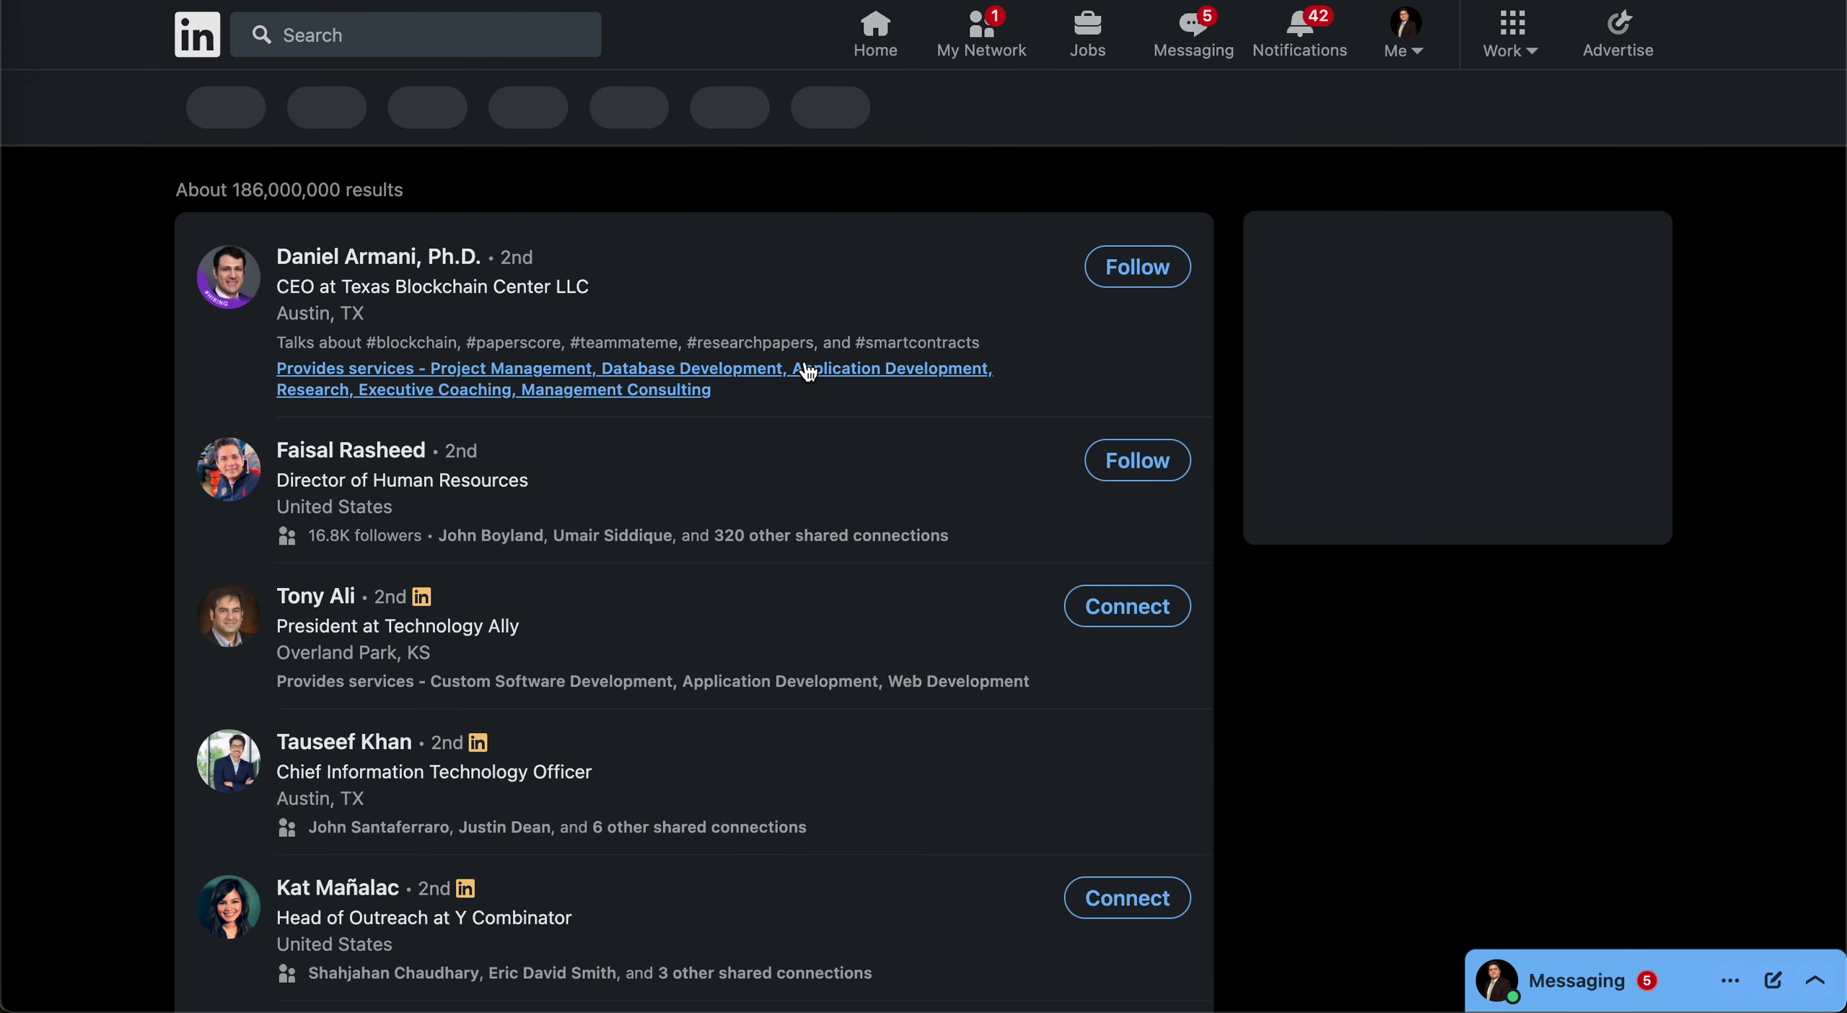
Add the title keyword CEO to the people search filters and show the results
{"action": "left_click", "coordinate": [1122, 107]}
{"action": "scroll", "coordinate": [1451, 651], "scroll_direction": "down", "scroll_amount": 10}
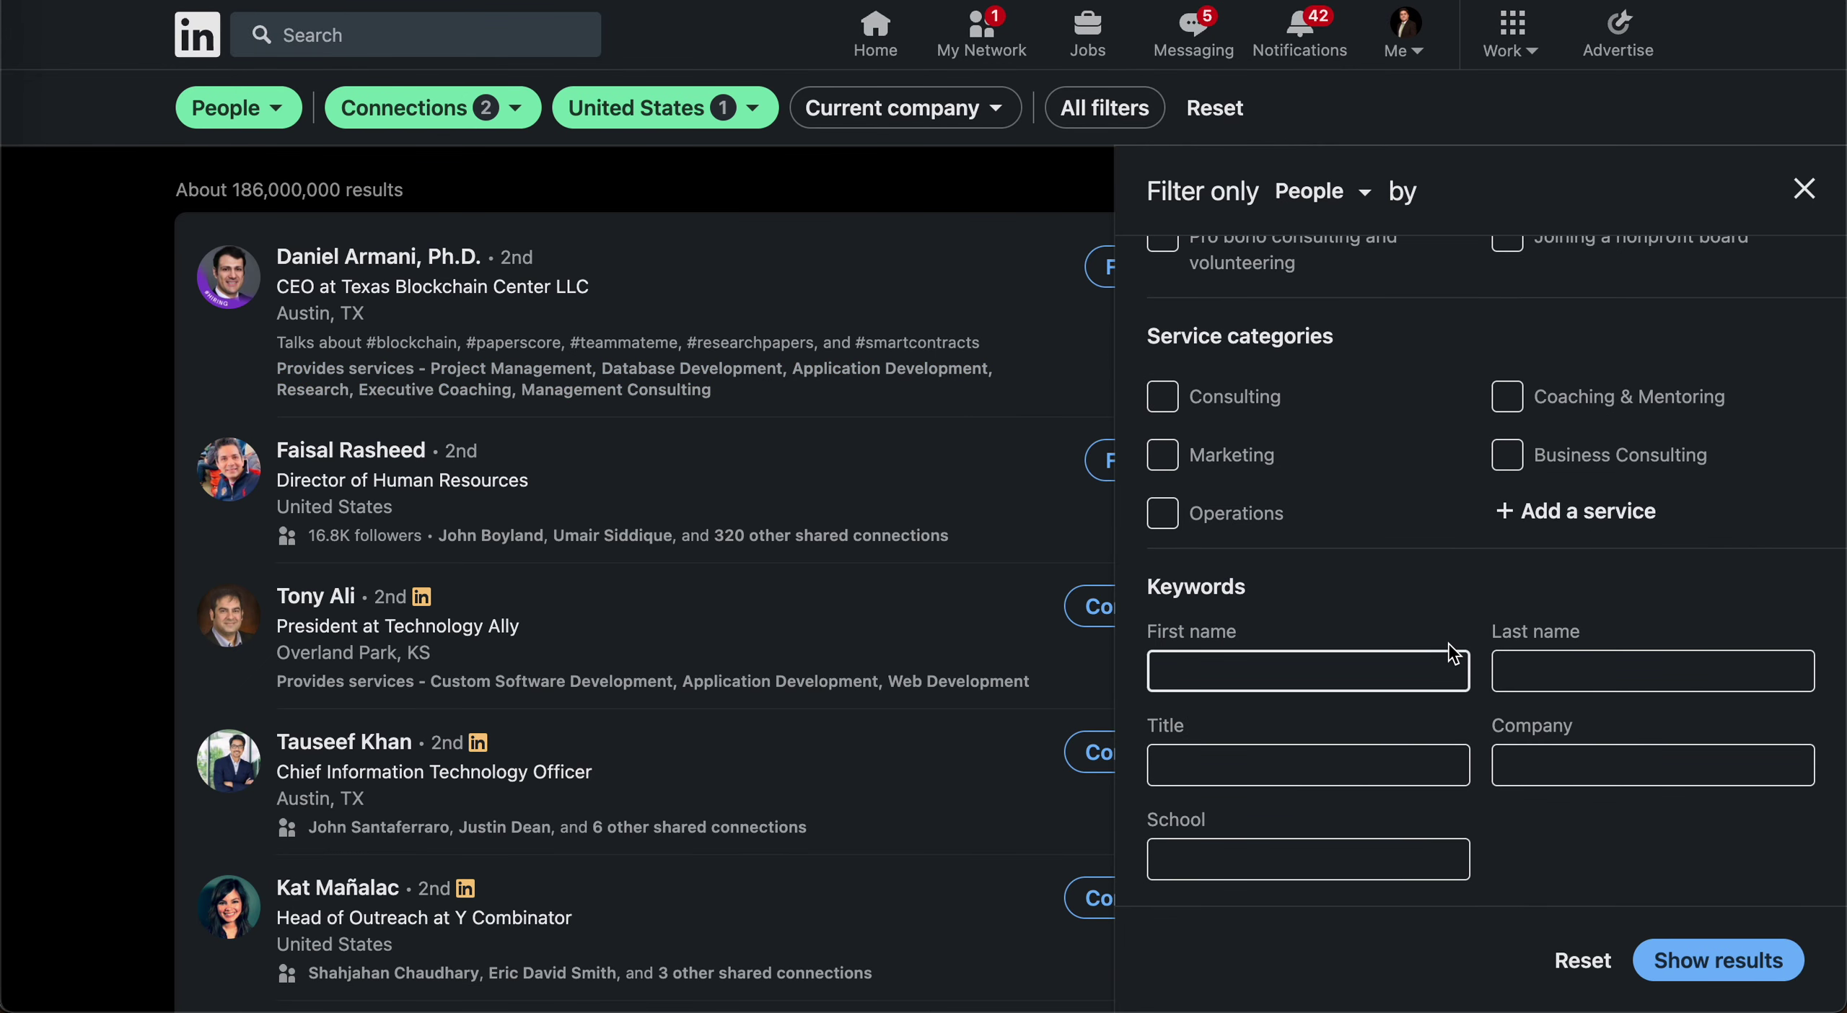
{"action": "left_click", "coordinate": [1359, 756]}
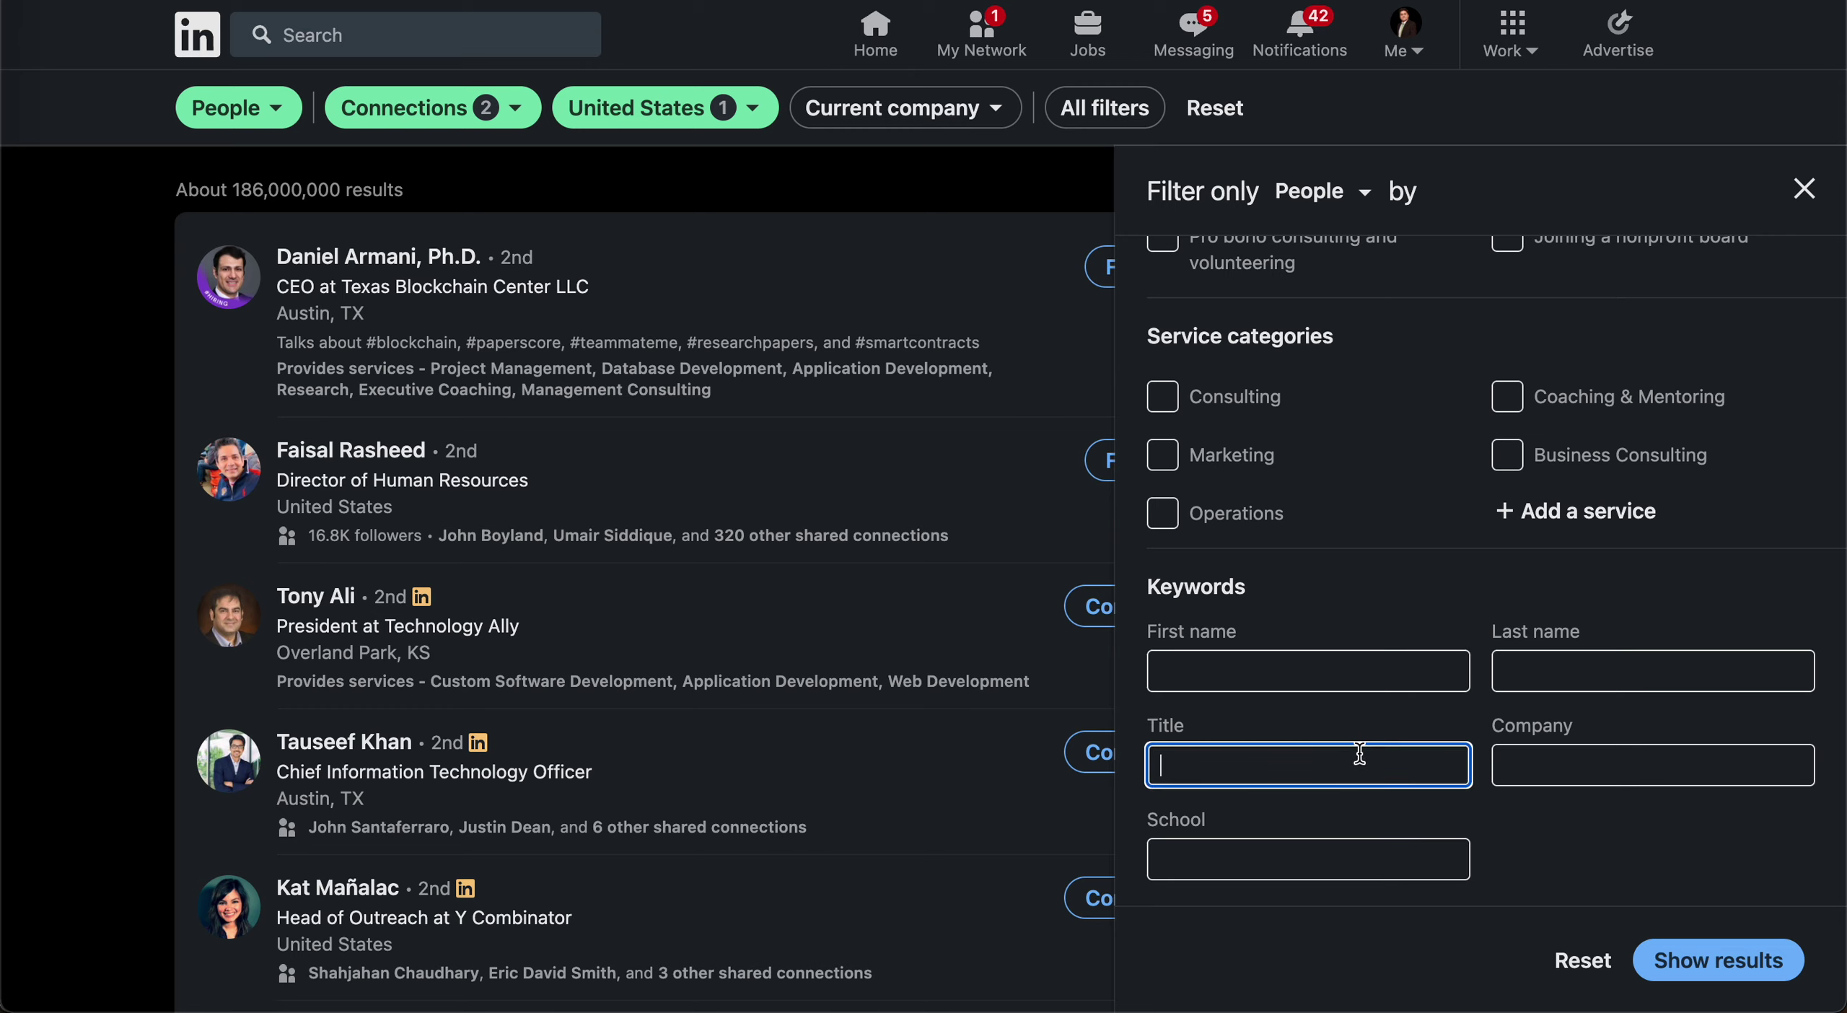
{"action": "left_click", "coordinate": [1765, 960]}
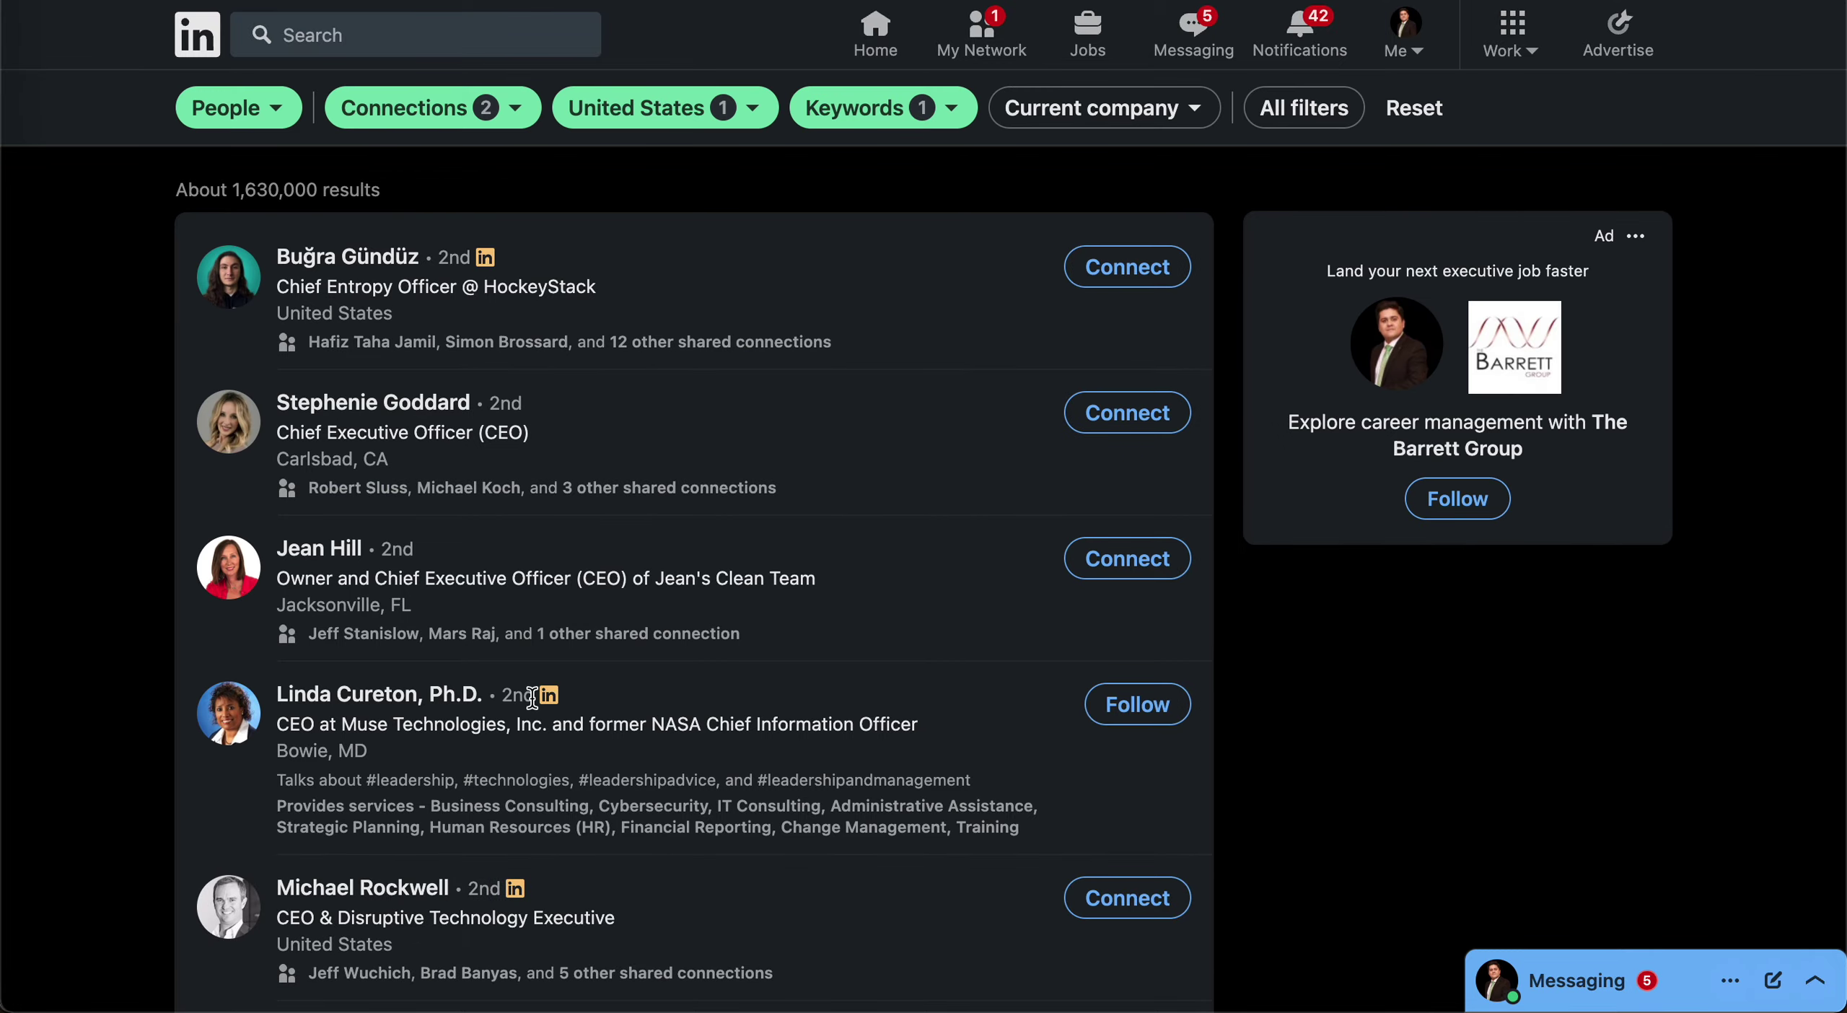
Look through the filtered results and replace the campaign URL in LinkedCamp with the URL of this LinkedIn search
{"action": "scroll", "coordinate": [605, 851], "scroll_direction": "down", "scroll_amount": 20}
{"action": "scroll", "coordinate": [606, 852], "scroll_direction": "up", "scroll_amount": 20}
{"action": "scroll", "coordinate": [606, 851], "scroll_direction": "down", "scroll_amount": 10}
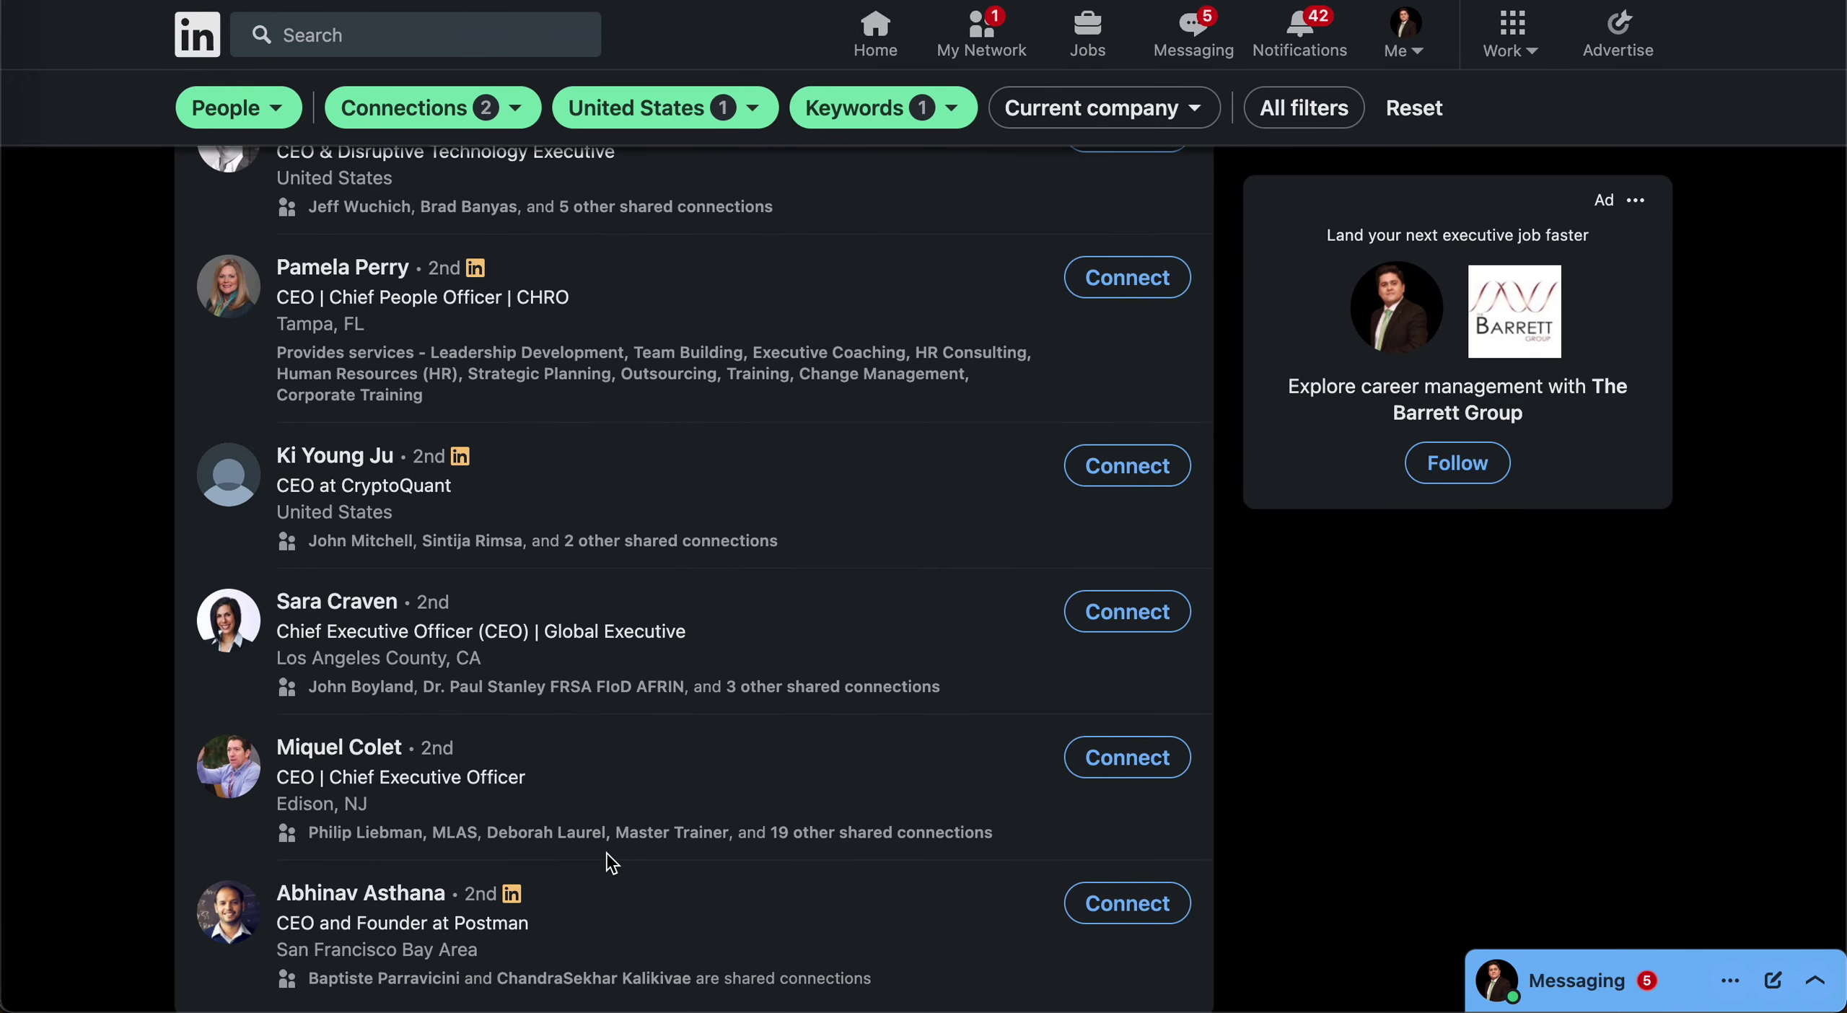
{"action": "scroll", "coordinate": [606, 852], "scroll_direction": "down", "scroll_amount": 5}
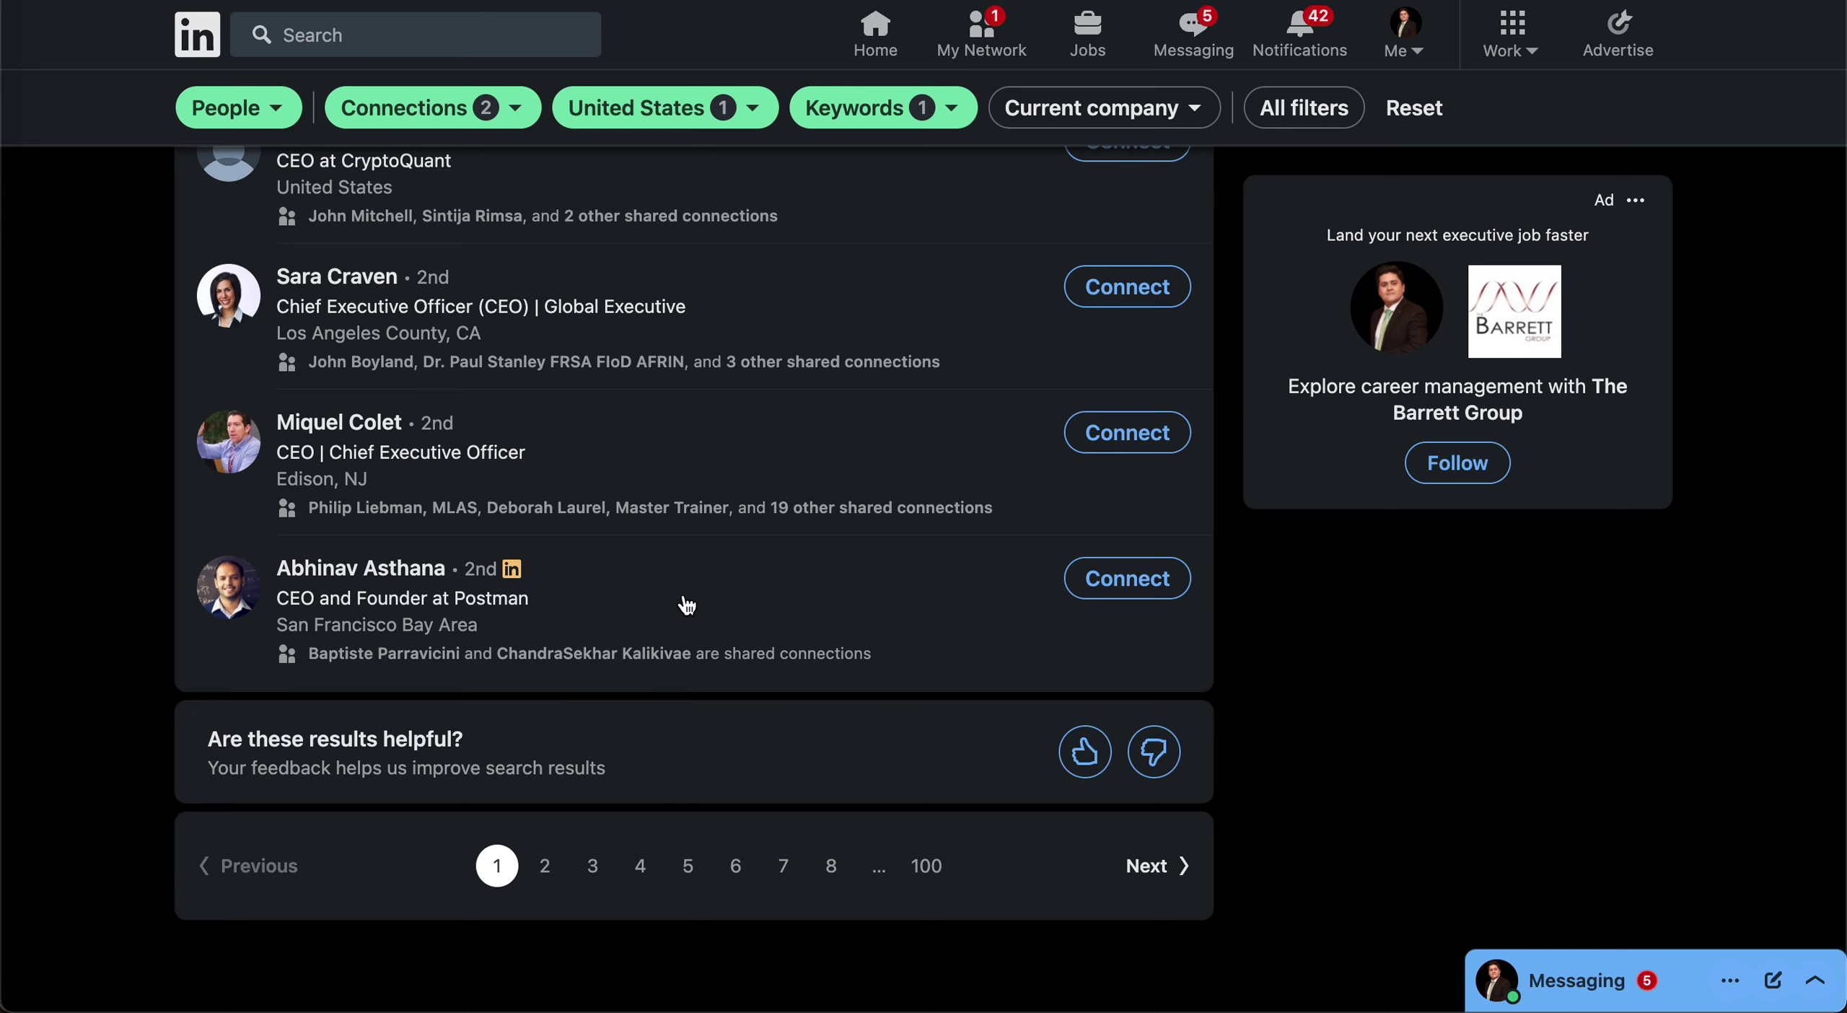
{"action": "scroll", "coordinate": [686, 604], "scroll_direction": "up", "scroll_amount": 15}
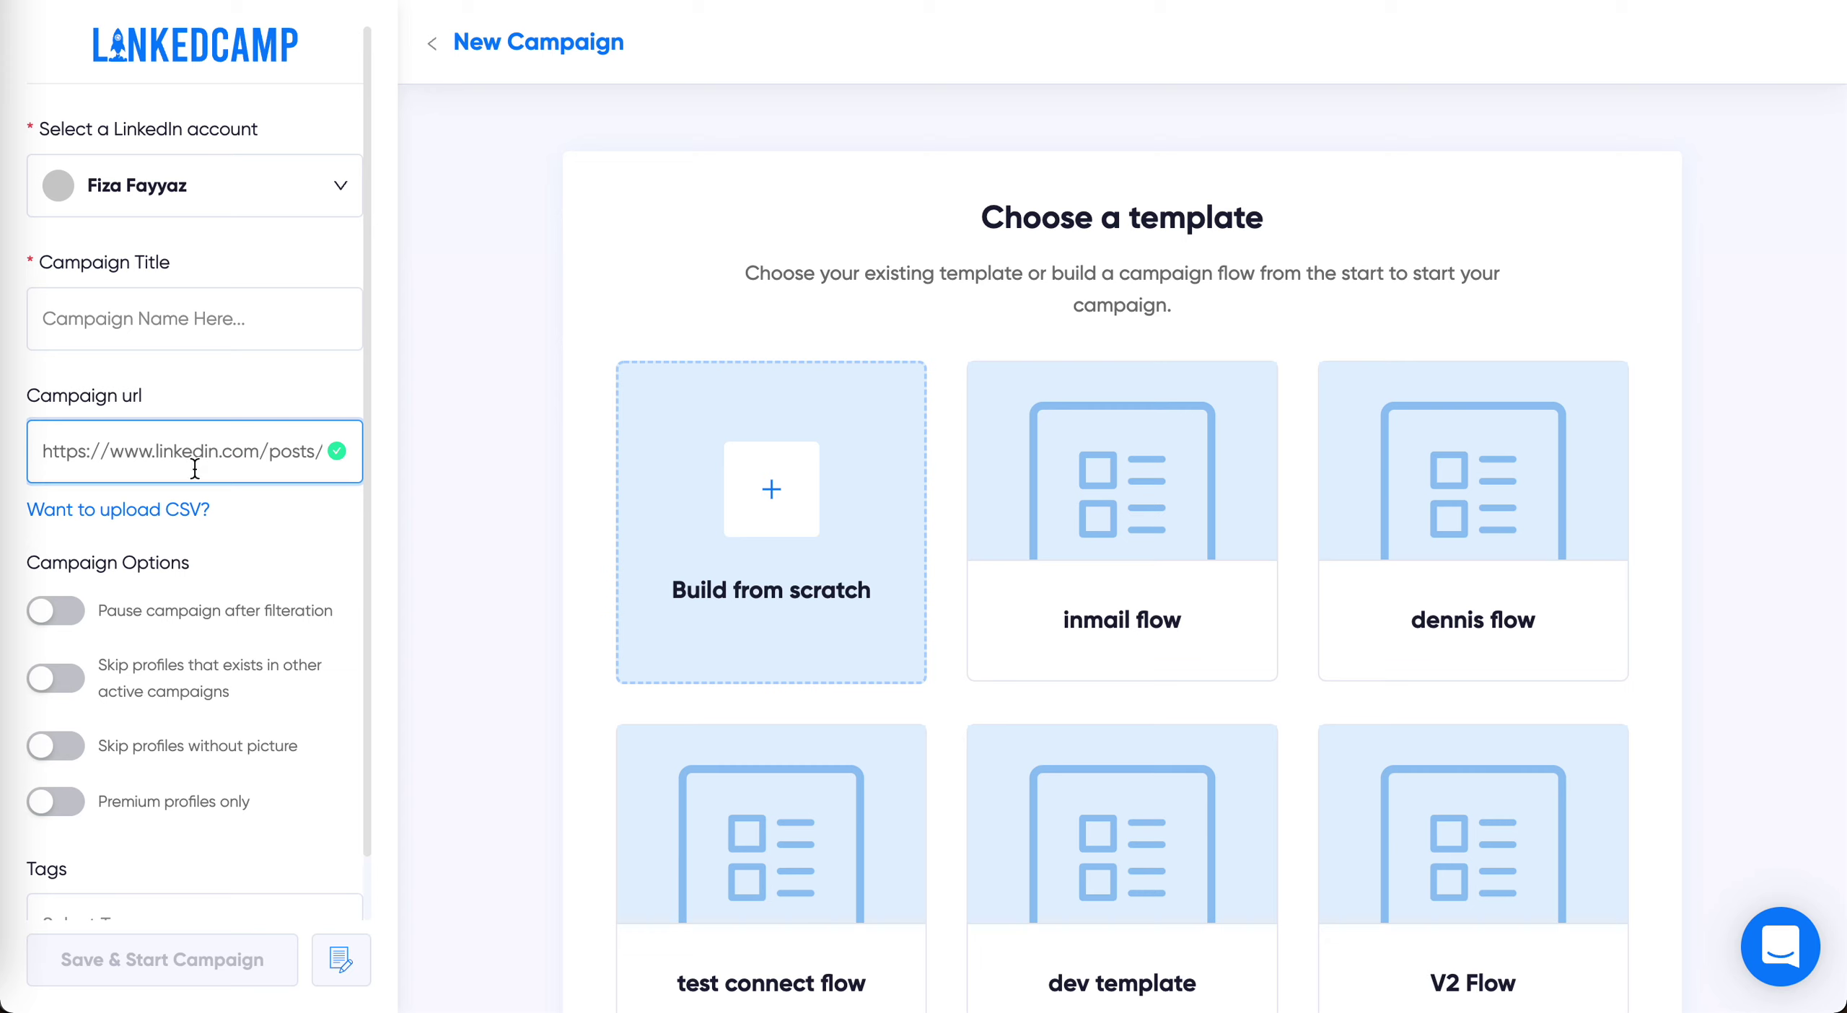
{"action": "triple_click", "coordinate": [229, 445]}
{"action": "key", "text": "ctrl+v"}
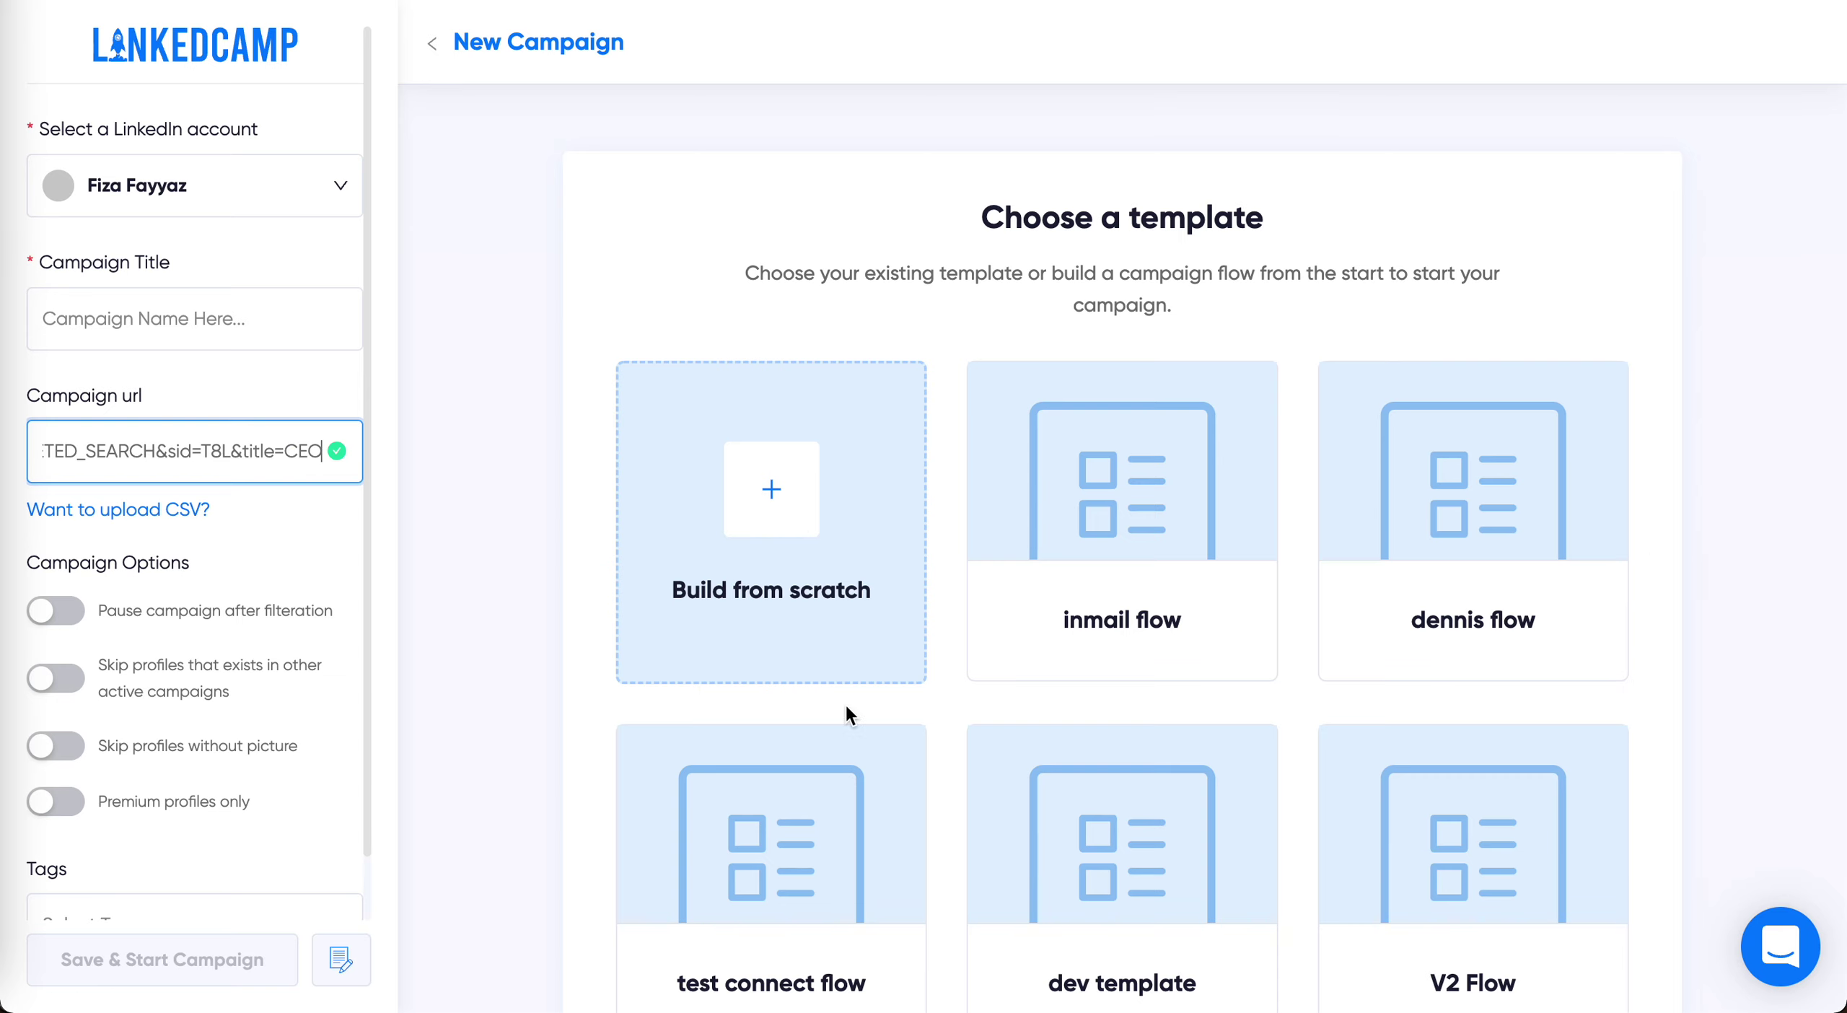
Build the campaign flow from scratch with a Connect node below Filter Leads and an If Connected trigger linked to it
{"action": "left_click", "coordinate": [821, 557]}
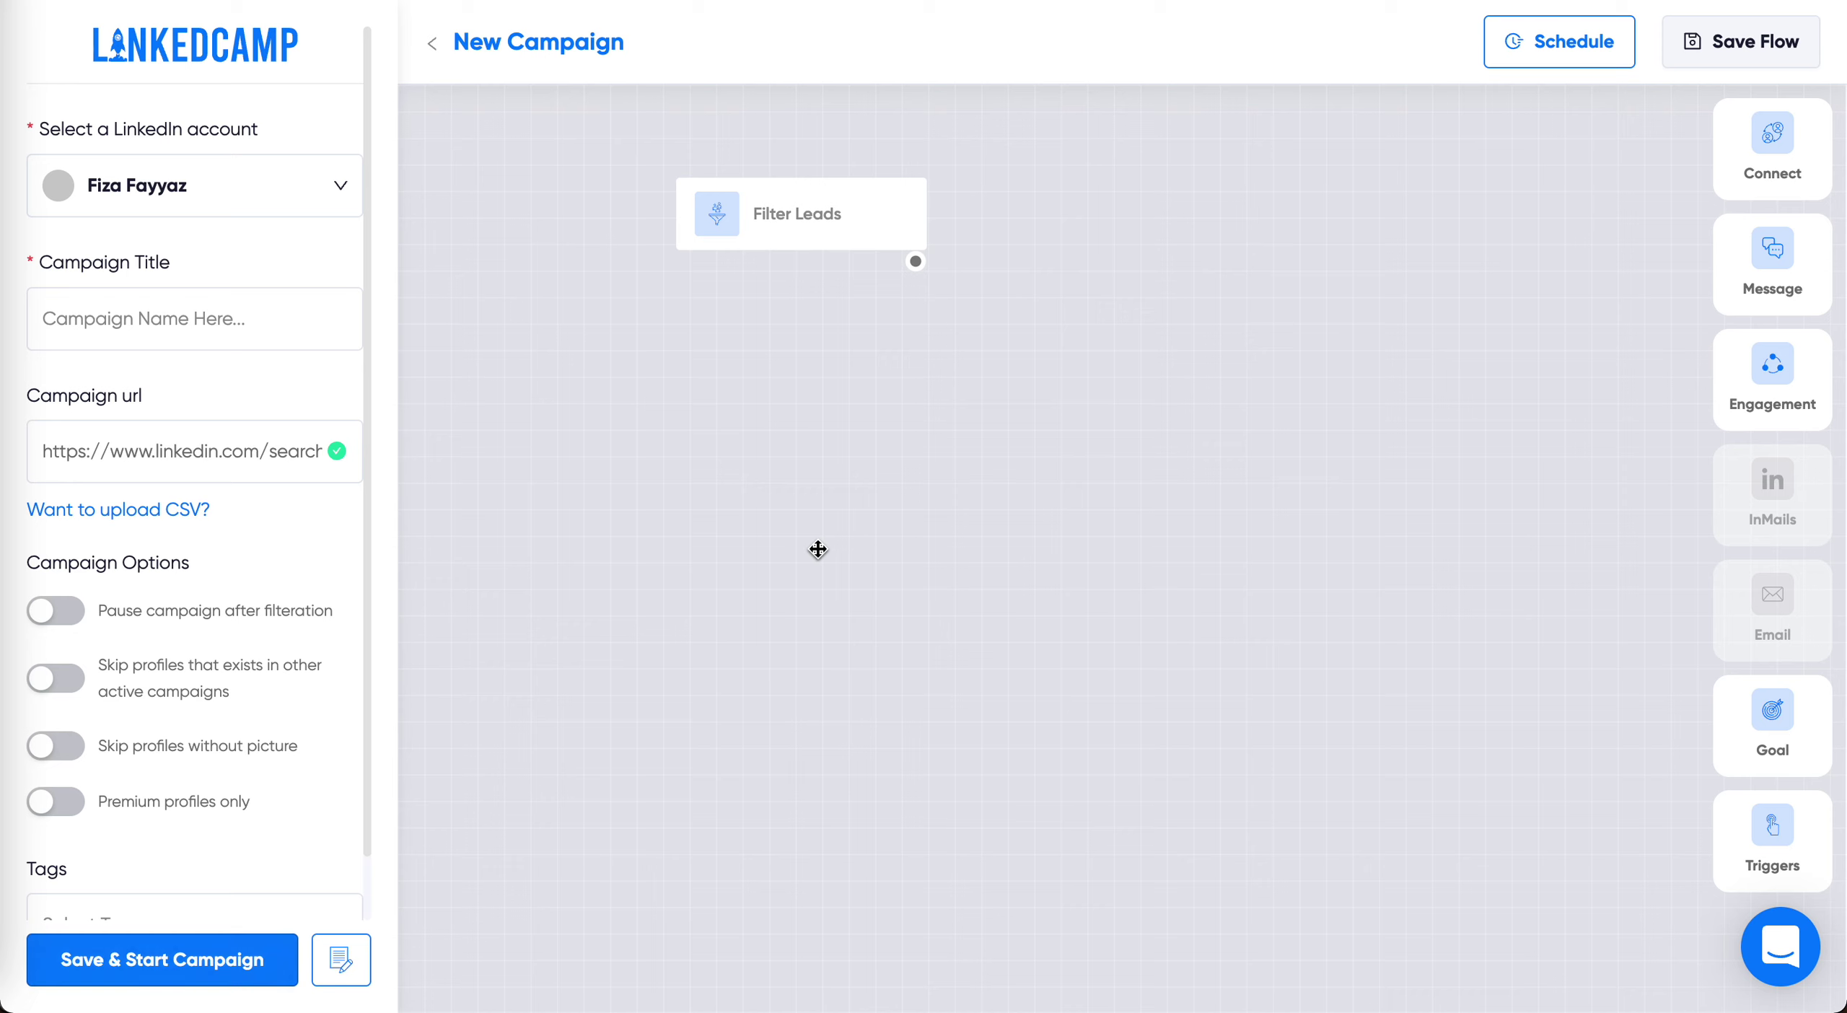
{"action": "left_click_drag", "start_coordinate": [1785, 141], "coordinate": [835, 333]}
{"action": "left_click", "coordinate": [1749, 848]}
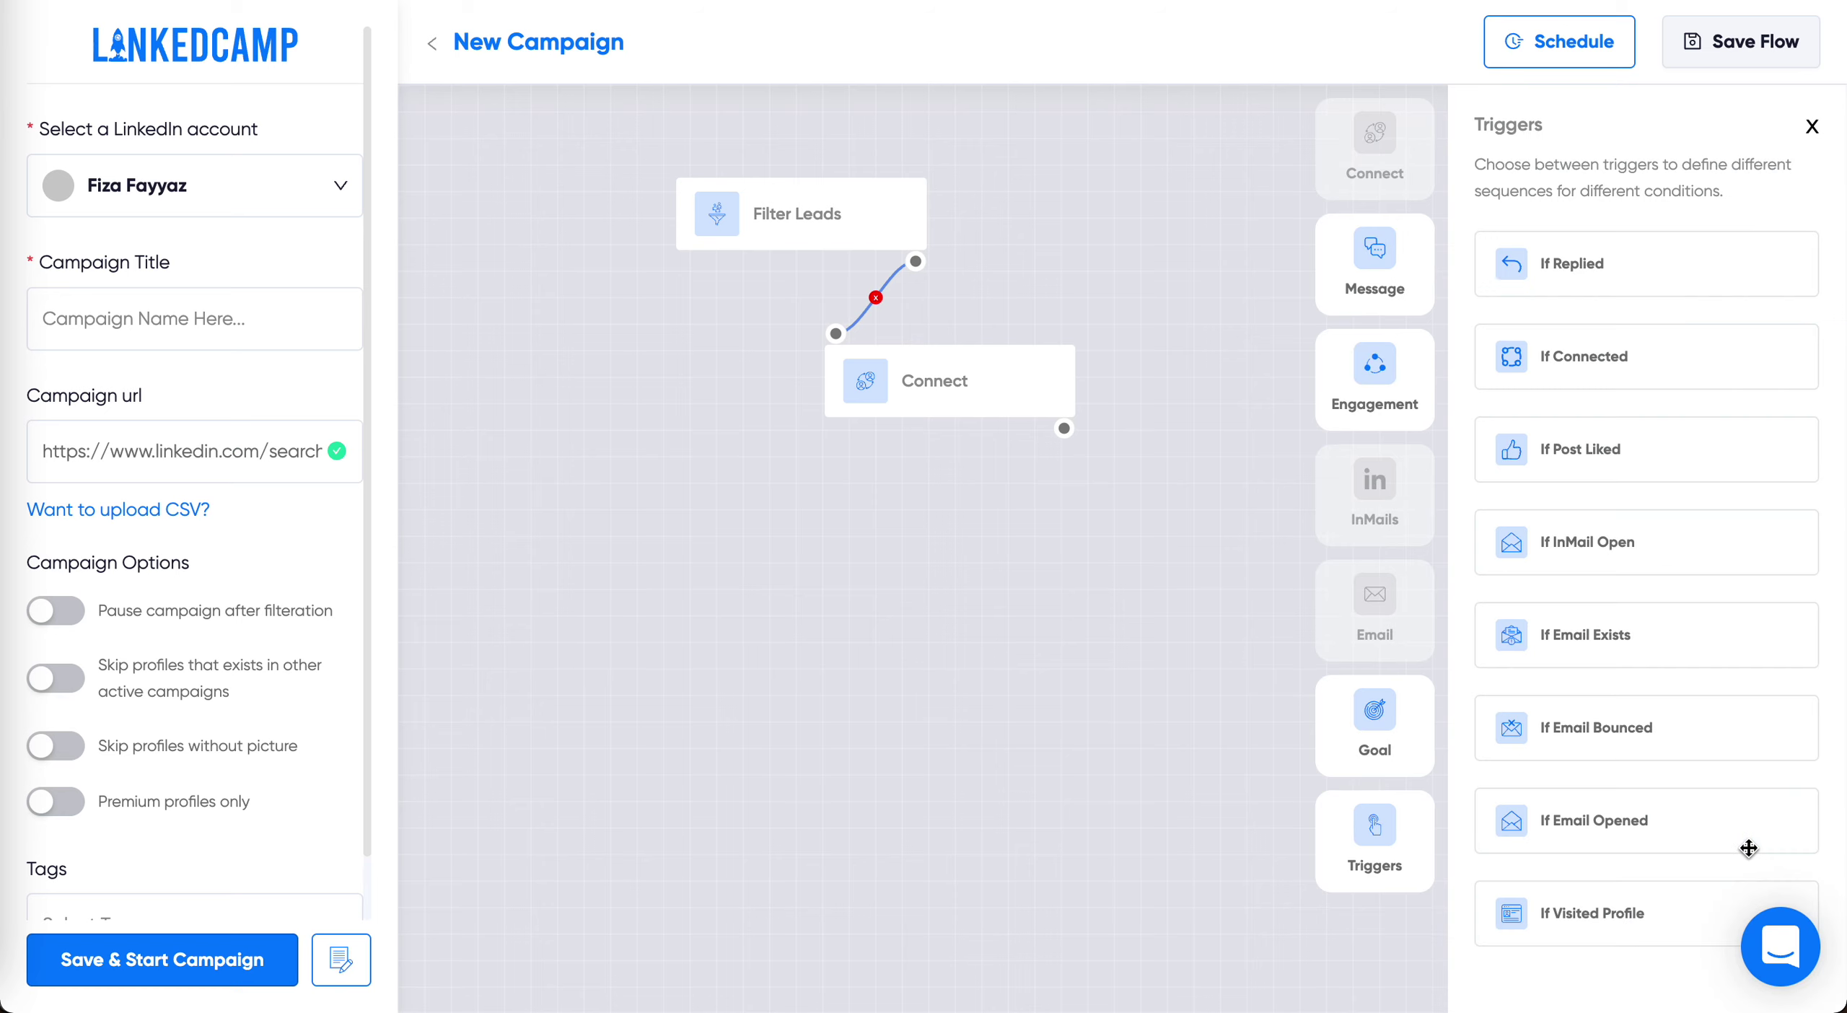
{"action": "left_click_drag", "start_coordinate": [993, 523], "coordinate": [970, 500]}
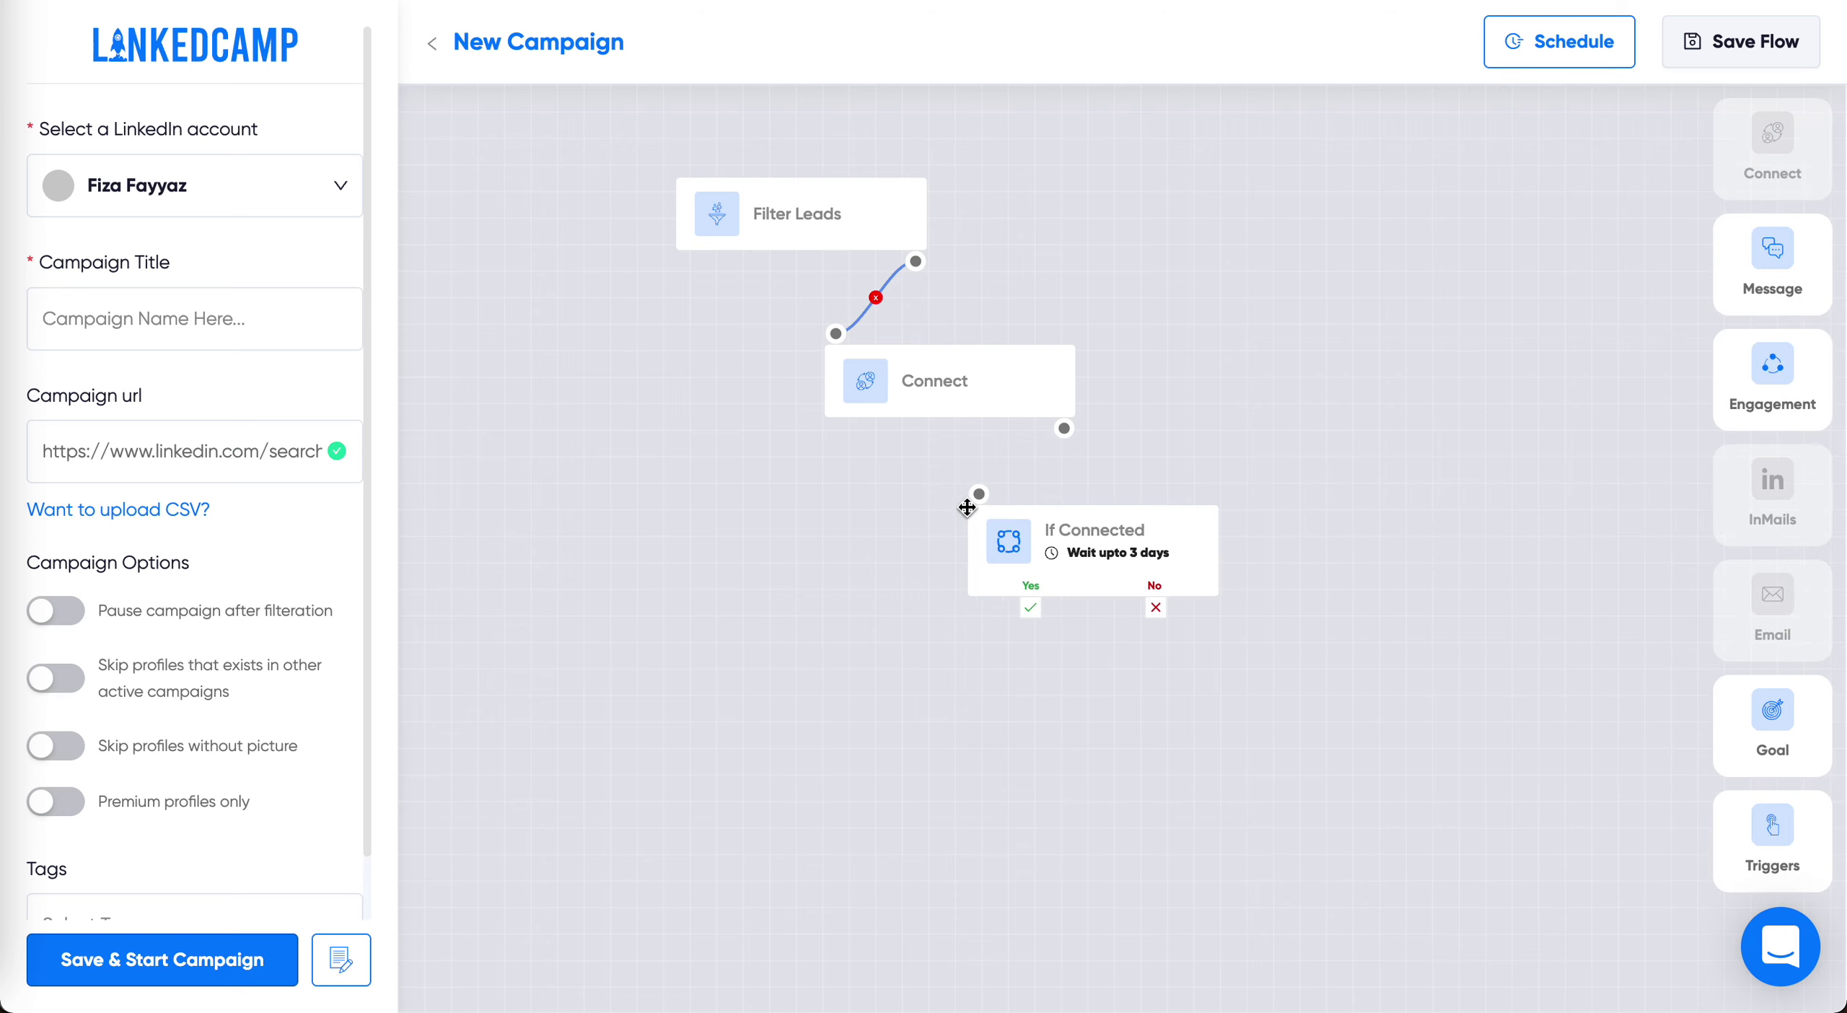
{"action": "left_click_drag", "start_coordinate": [1064, 428], "coordinate": [978, 494]}
Open the If Connected trigger's settings, review the waiting time and node trigger information, and close them
{"action": "left_click", "coordinate": [1087, 539]}
{"action": "left_click", "coordinate": [1630, 342]}
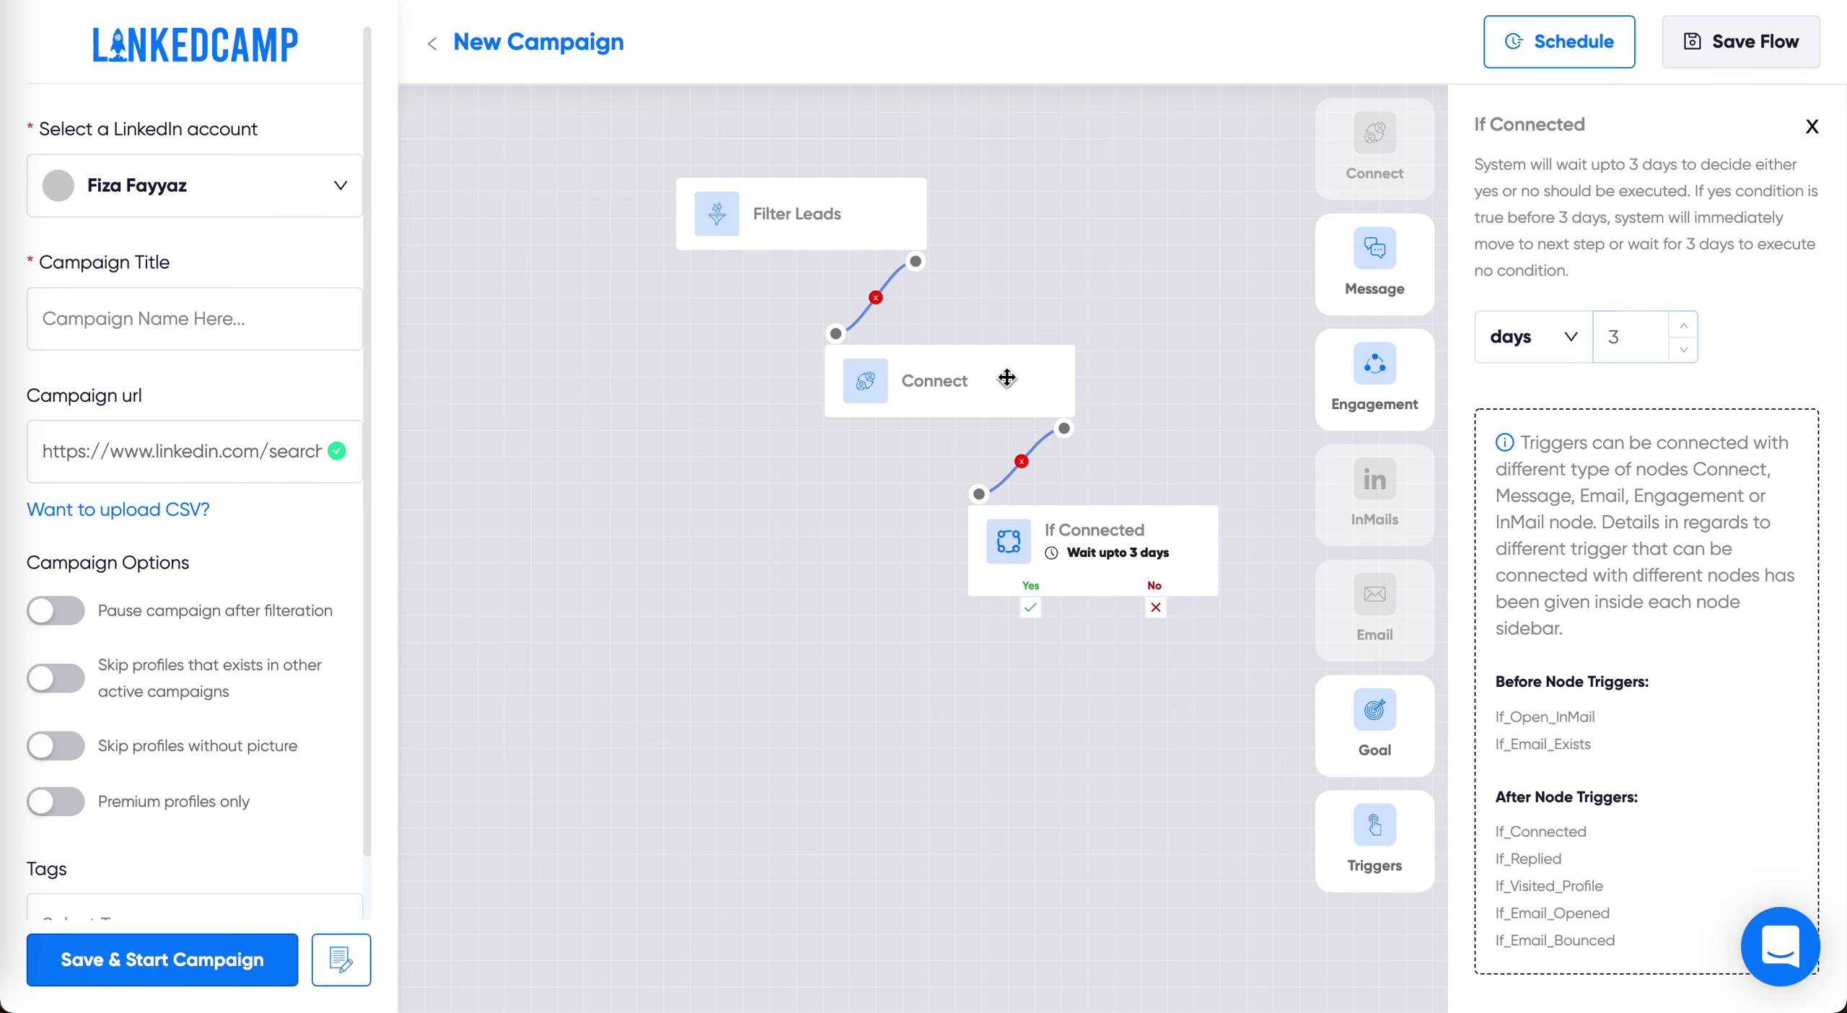
{"action": "mouse_move", "coordinate": [1115, 559]}
{"action": "left_click", "coordinate": [1816, 127]}
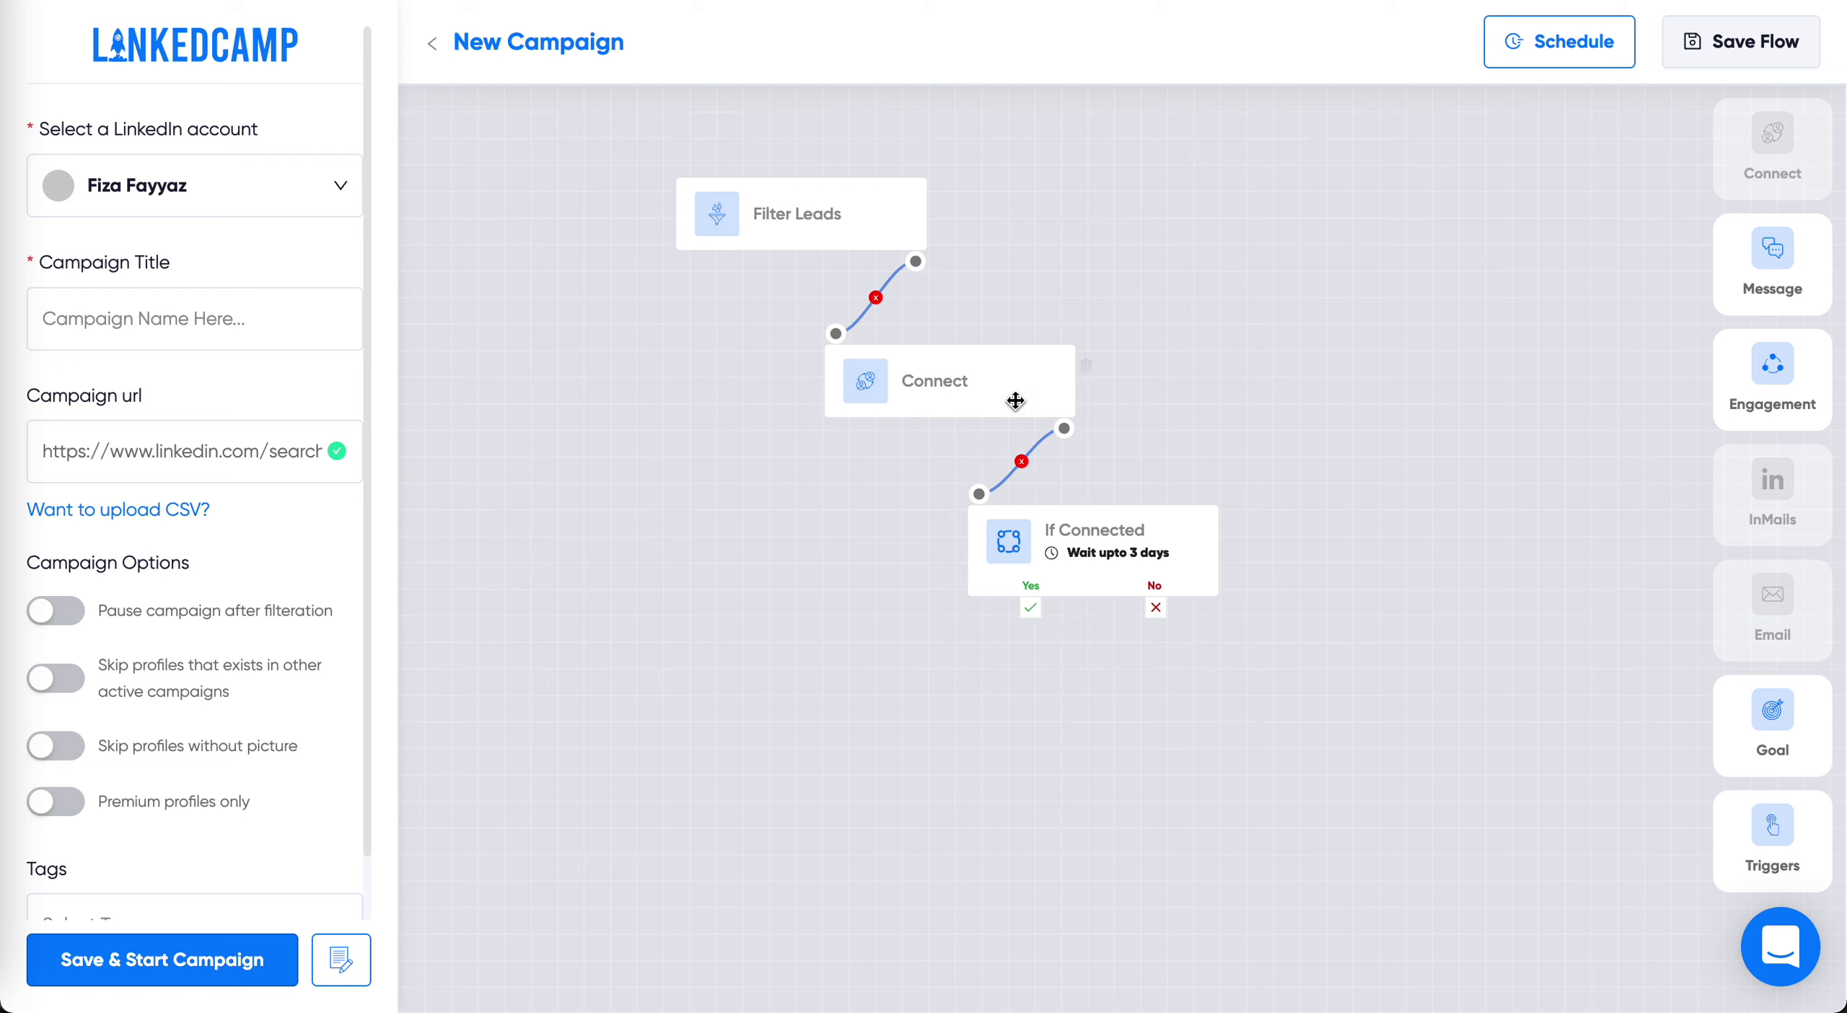
Add a Message node below the If Connected trigger and link it to the trigger's Yes branch
{"action": "left_click_drag", "start_coordinate": [1772, 249], "coordinate": [958, 673]}
{"action": "left_click_drag", "start_coordinate": [1027, 615], "coordinate": [957, 674]}
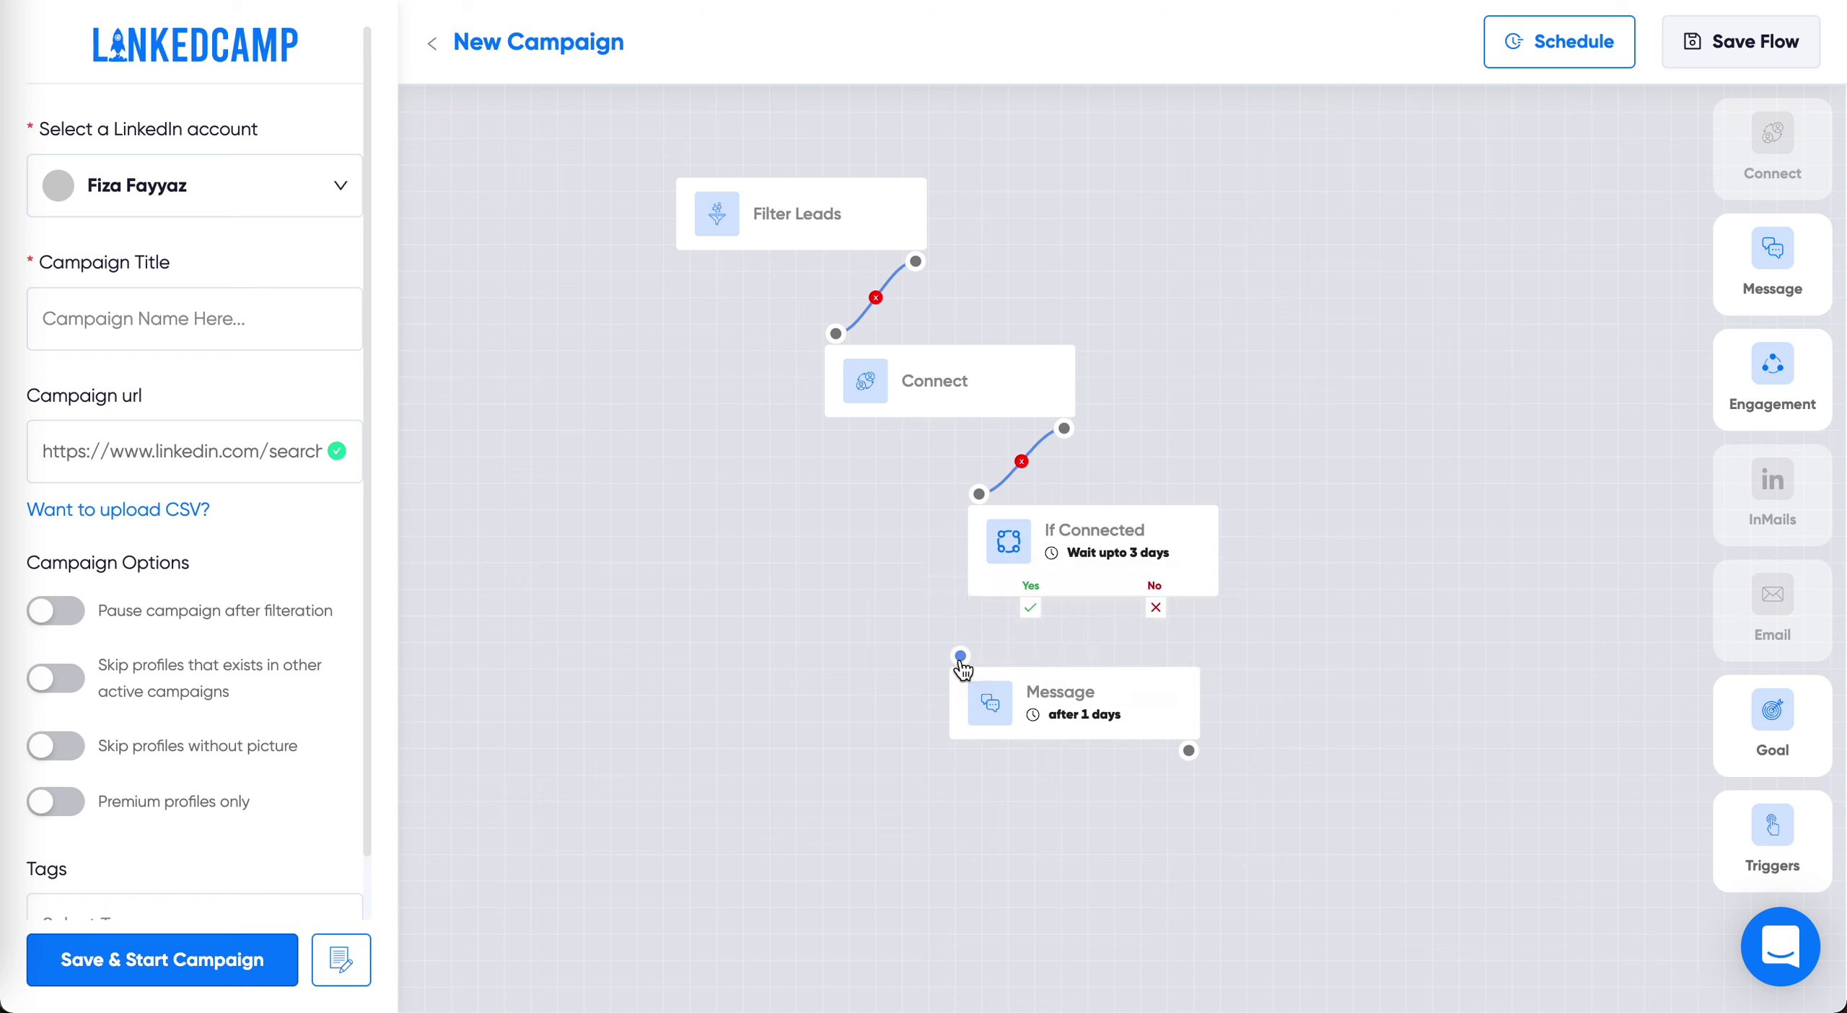
{"action": "left_click_drag", "start_coordinate": [1032, 612], "coordinate": [959, 655]}
Open the Connect node's invitation note and view the placeholders that can be inserted
{"action": "left_click", "coordinate": [969, 394]}
{"action": "left_click", "coordinate": [1668, 564]}
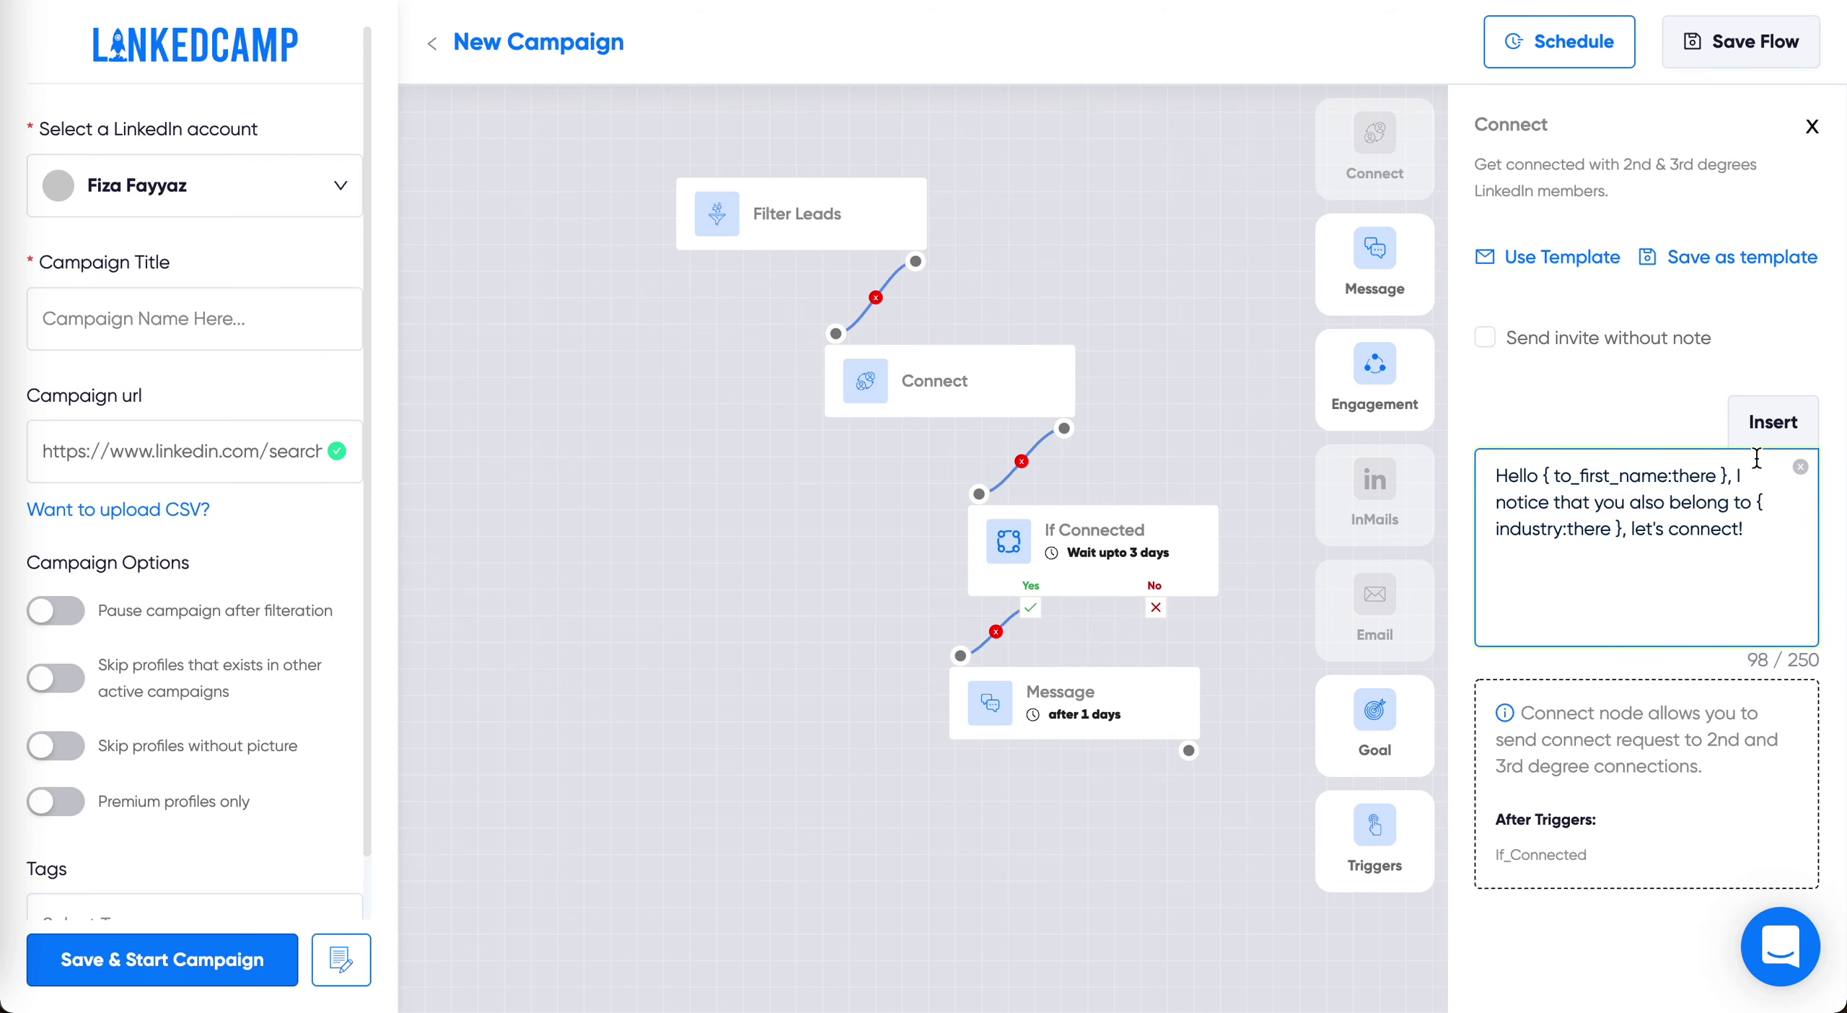
{"action": "left_click", "coordinate": [1769, 418]}
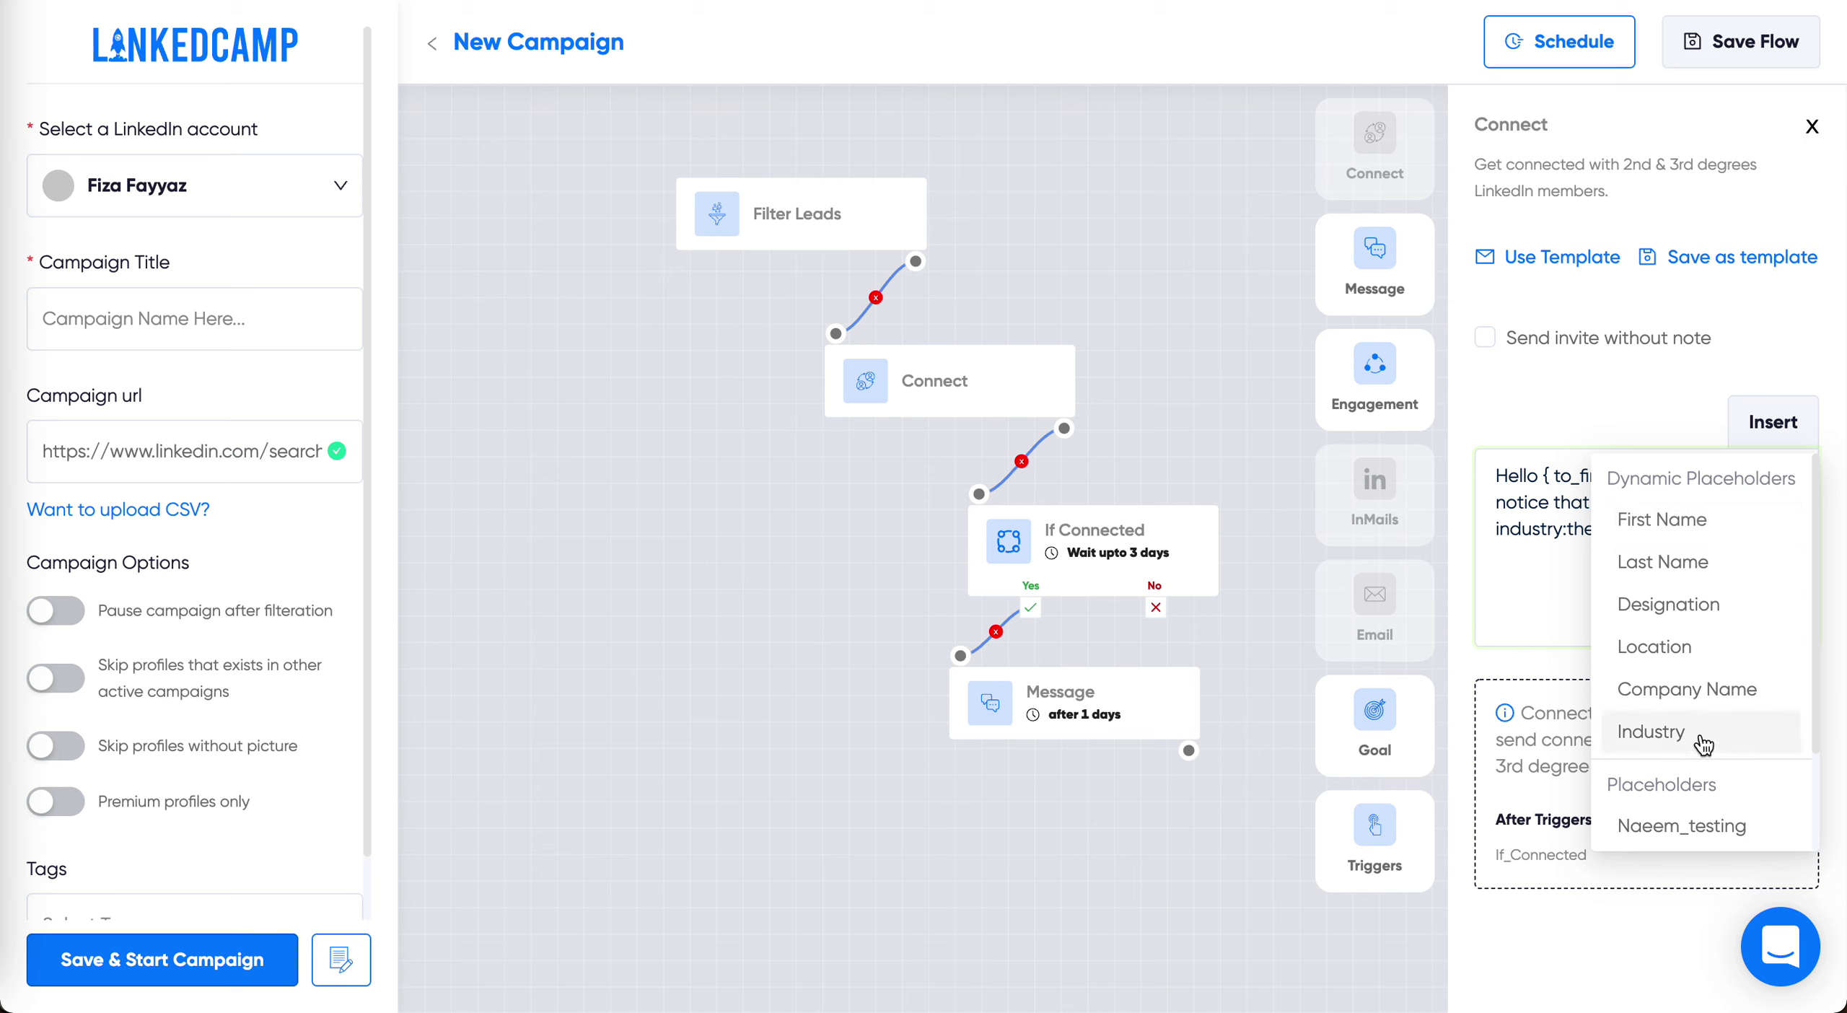
{"action": "mouse_move", "coordinate": [1681, 456]}
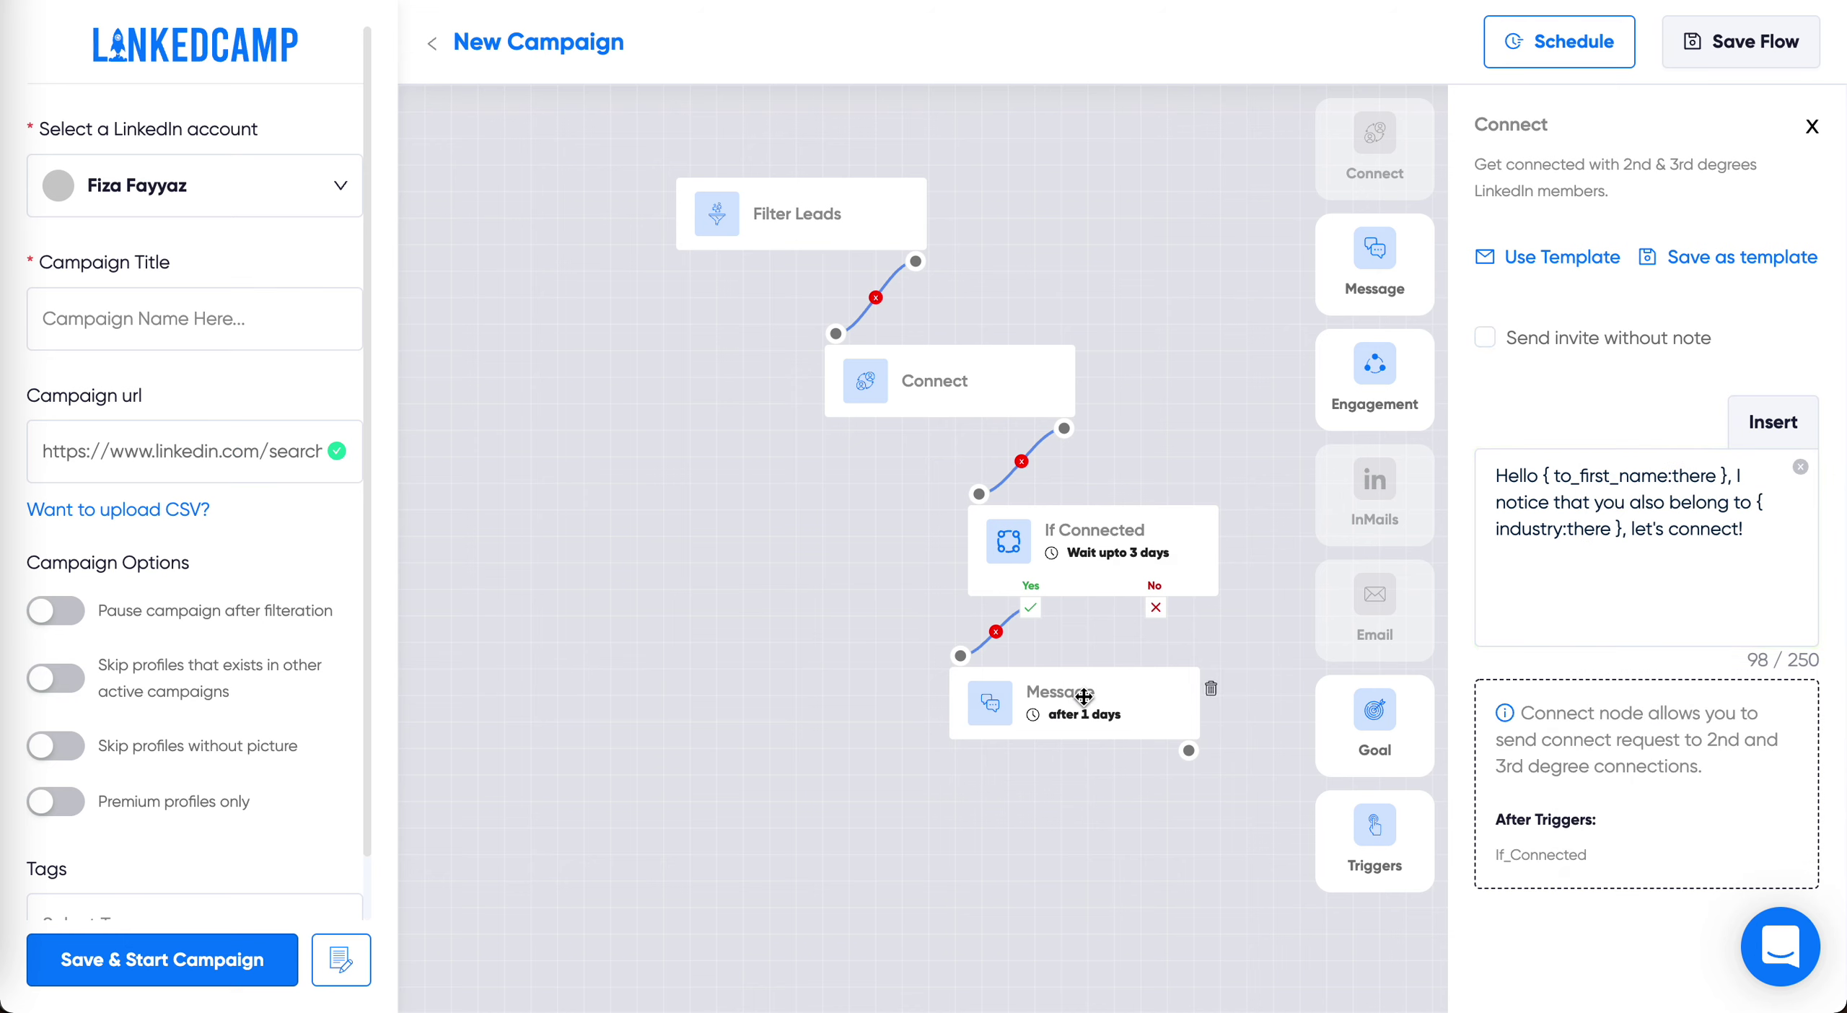
Open the Message node's settings, browse its Images, GIFS and Hyperise attachment choices, and close the attachment window
{"action": "left_click", "coordinate": [1029, 704]}
{"action": "mouse_move", "coordinate": [1606, 619]}
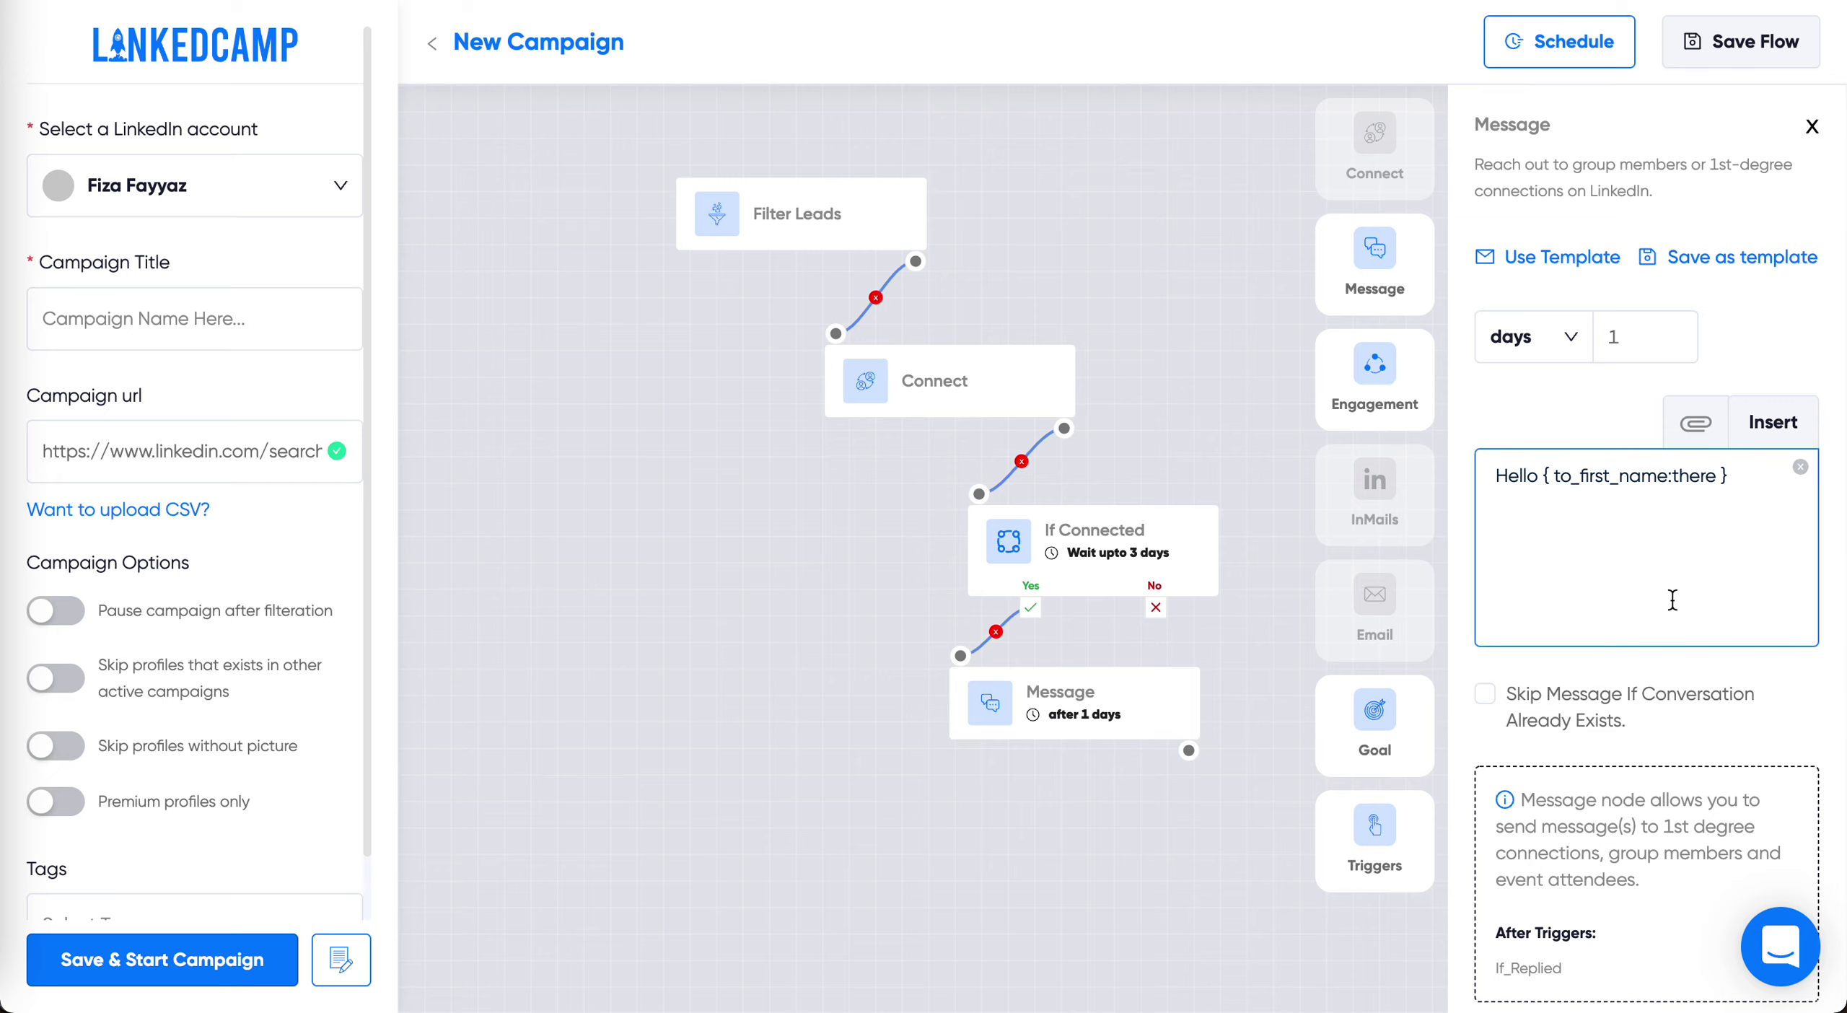
{"action": "left_click", "coordinate": [1696, 425]}
{"action": "left_click", "coordinate": [350, 79]}
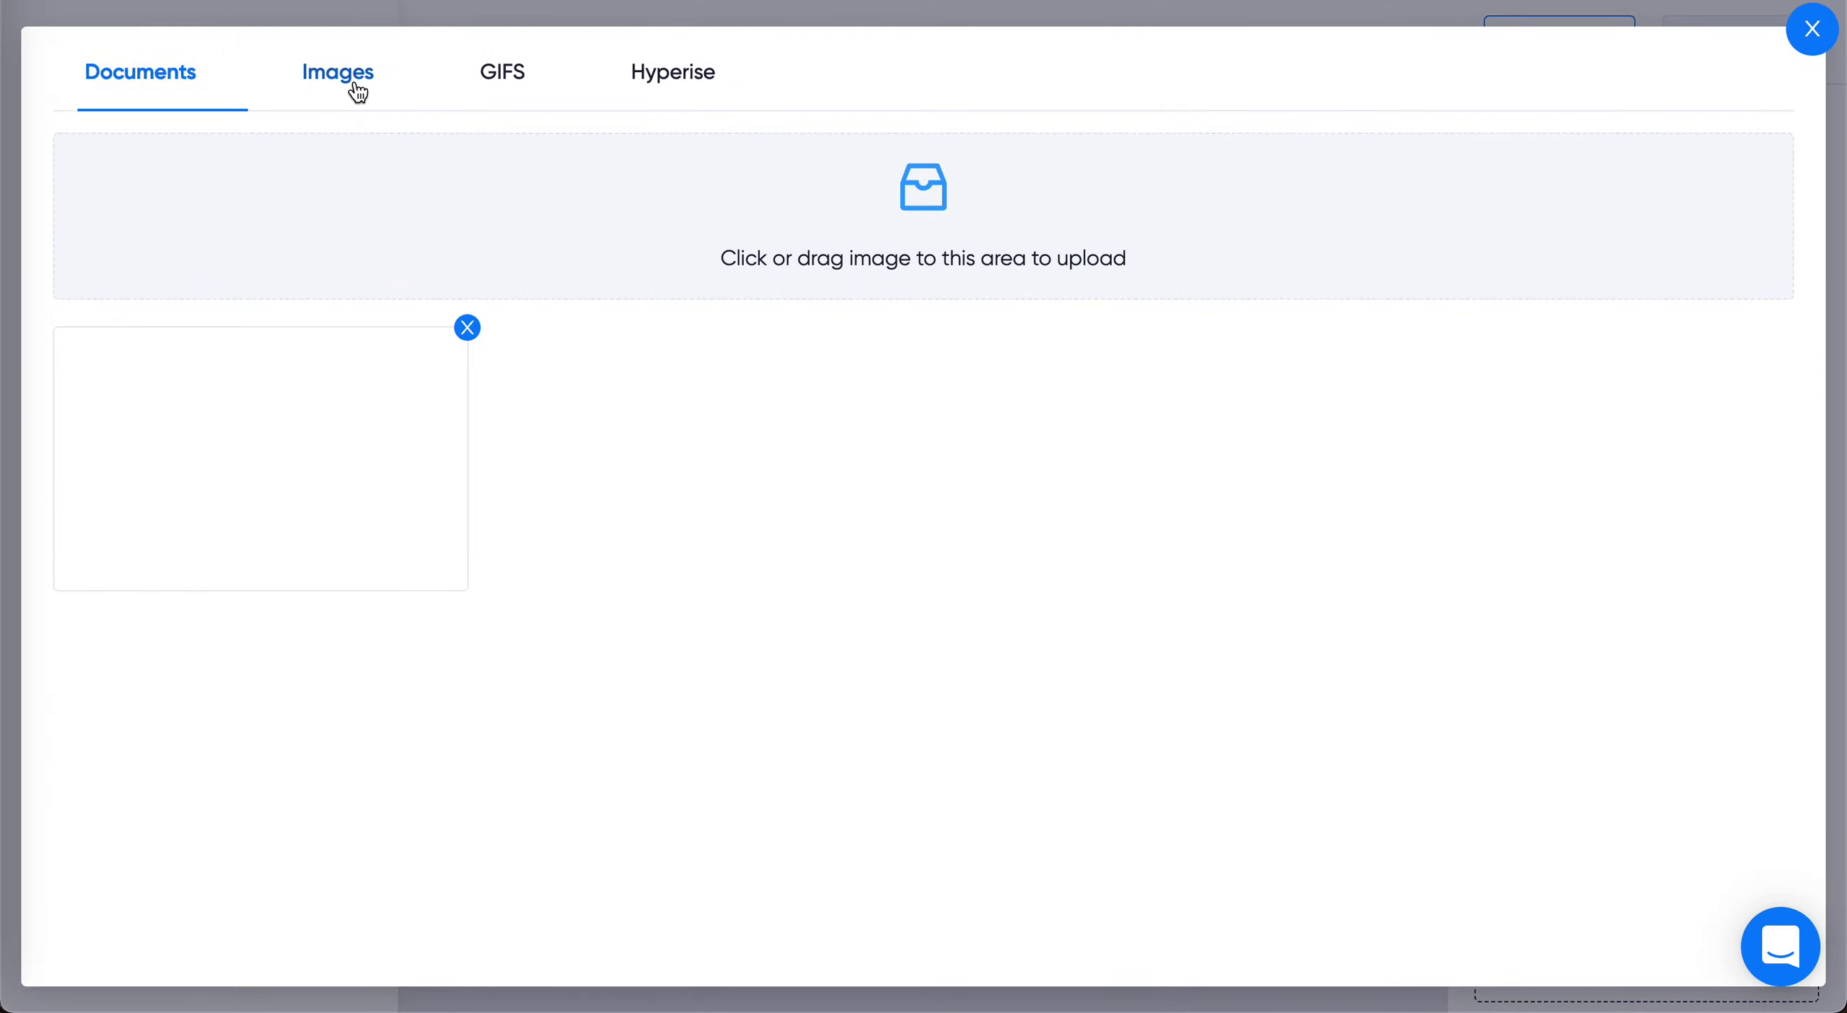
{"action": "left_click", "coordinate": [503, 82]}
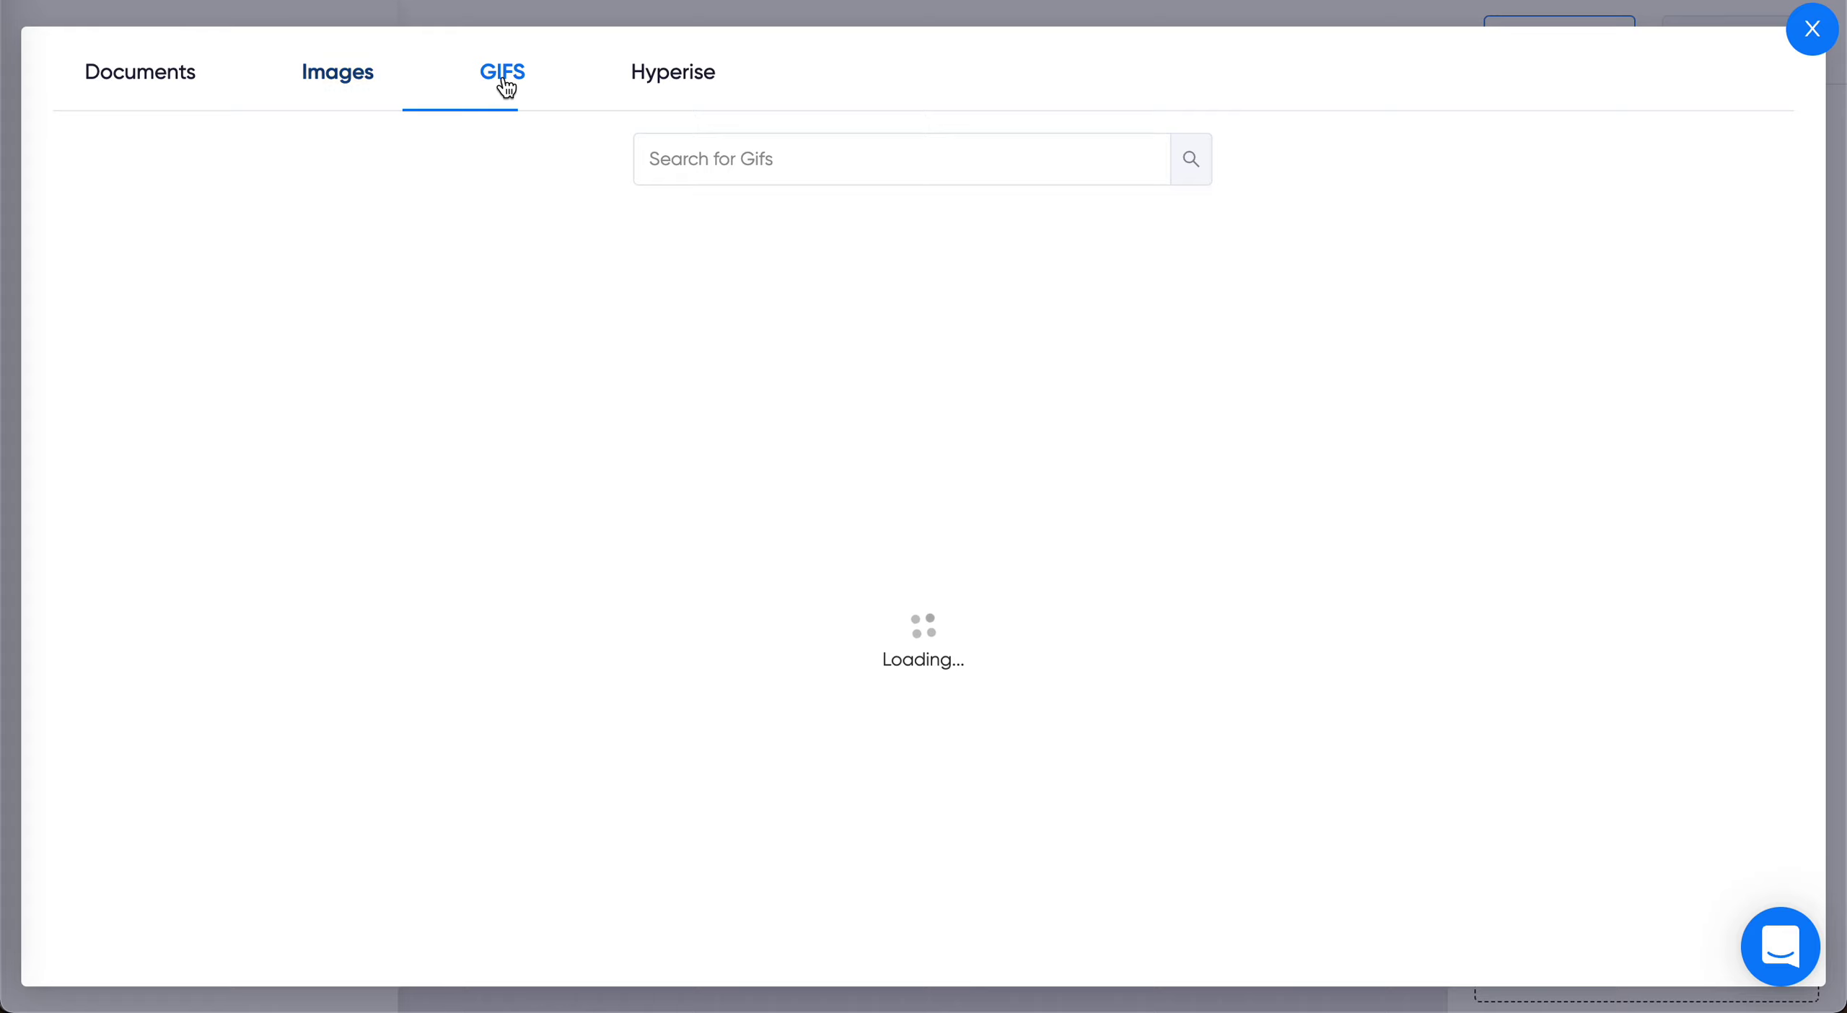
{"action": "left_click", "coordinate": [697, 81]}
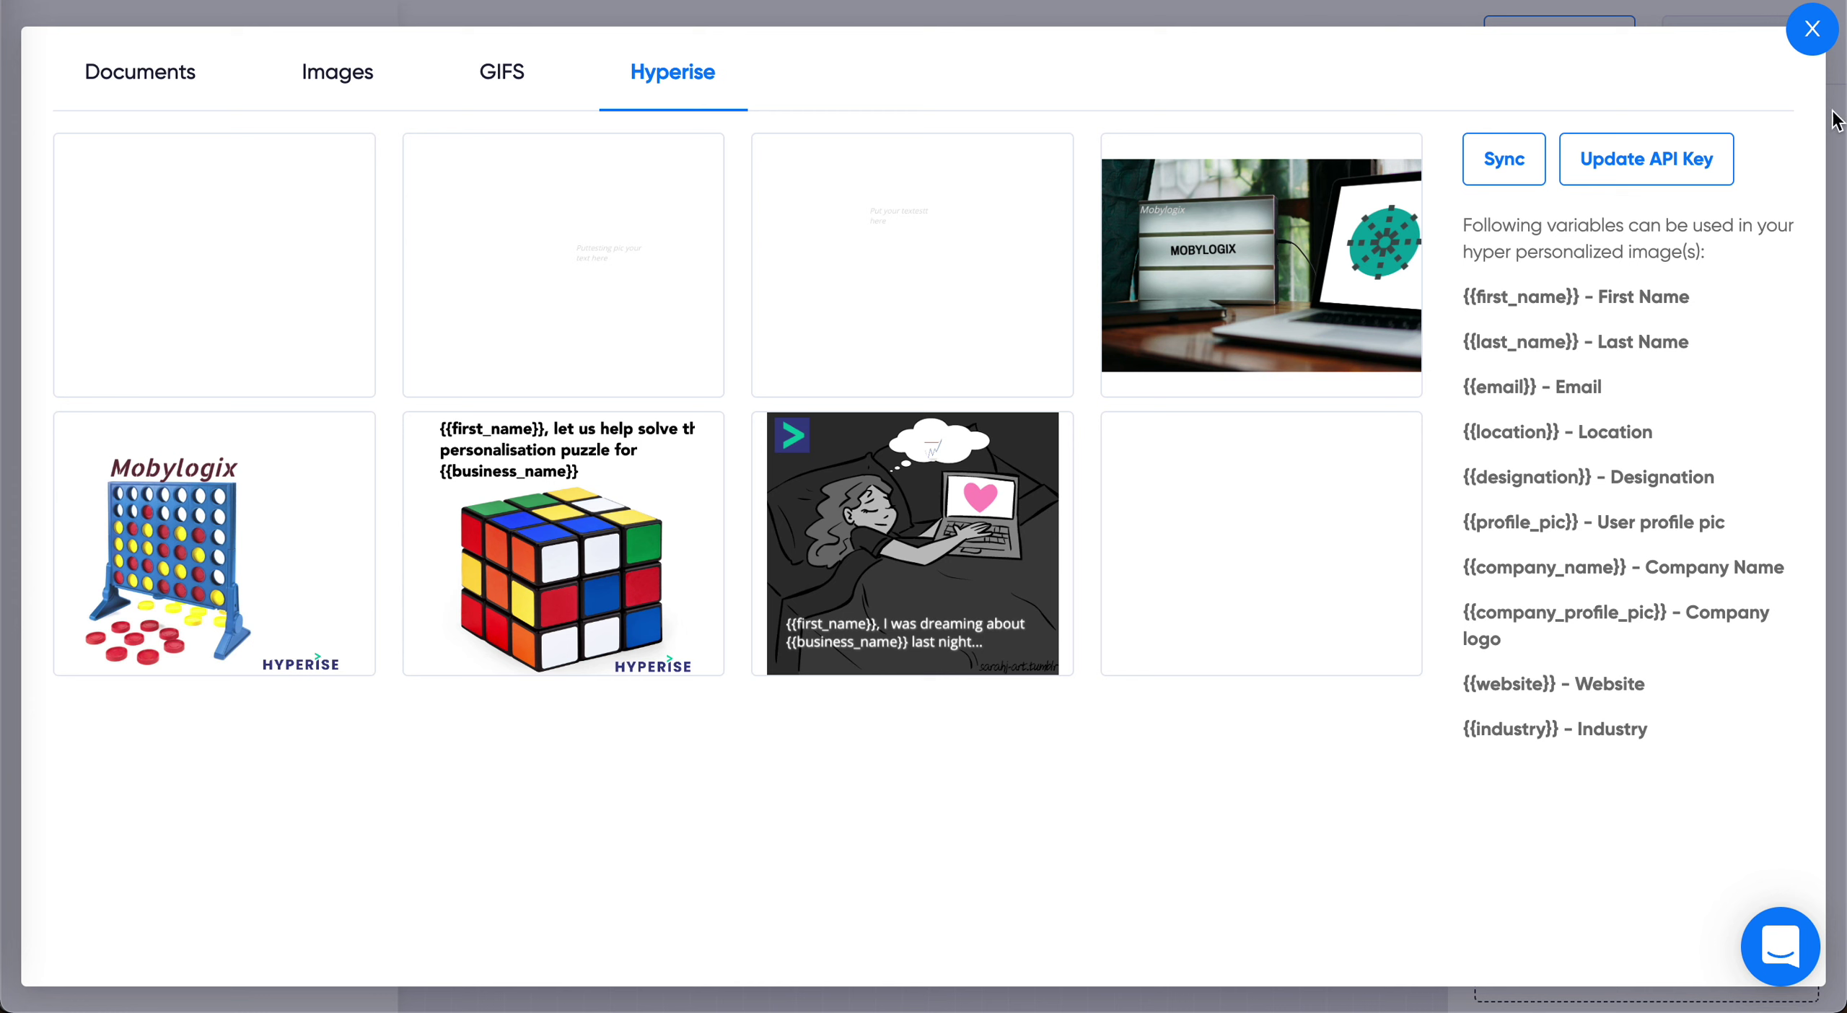
{"action": "left_click", "coordinate": [1812, 28]}
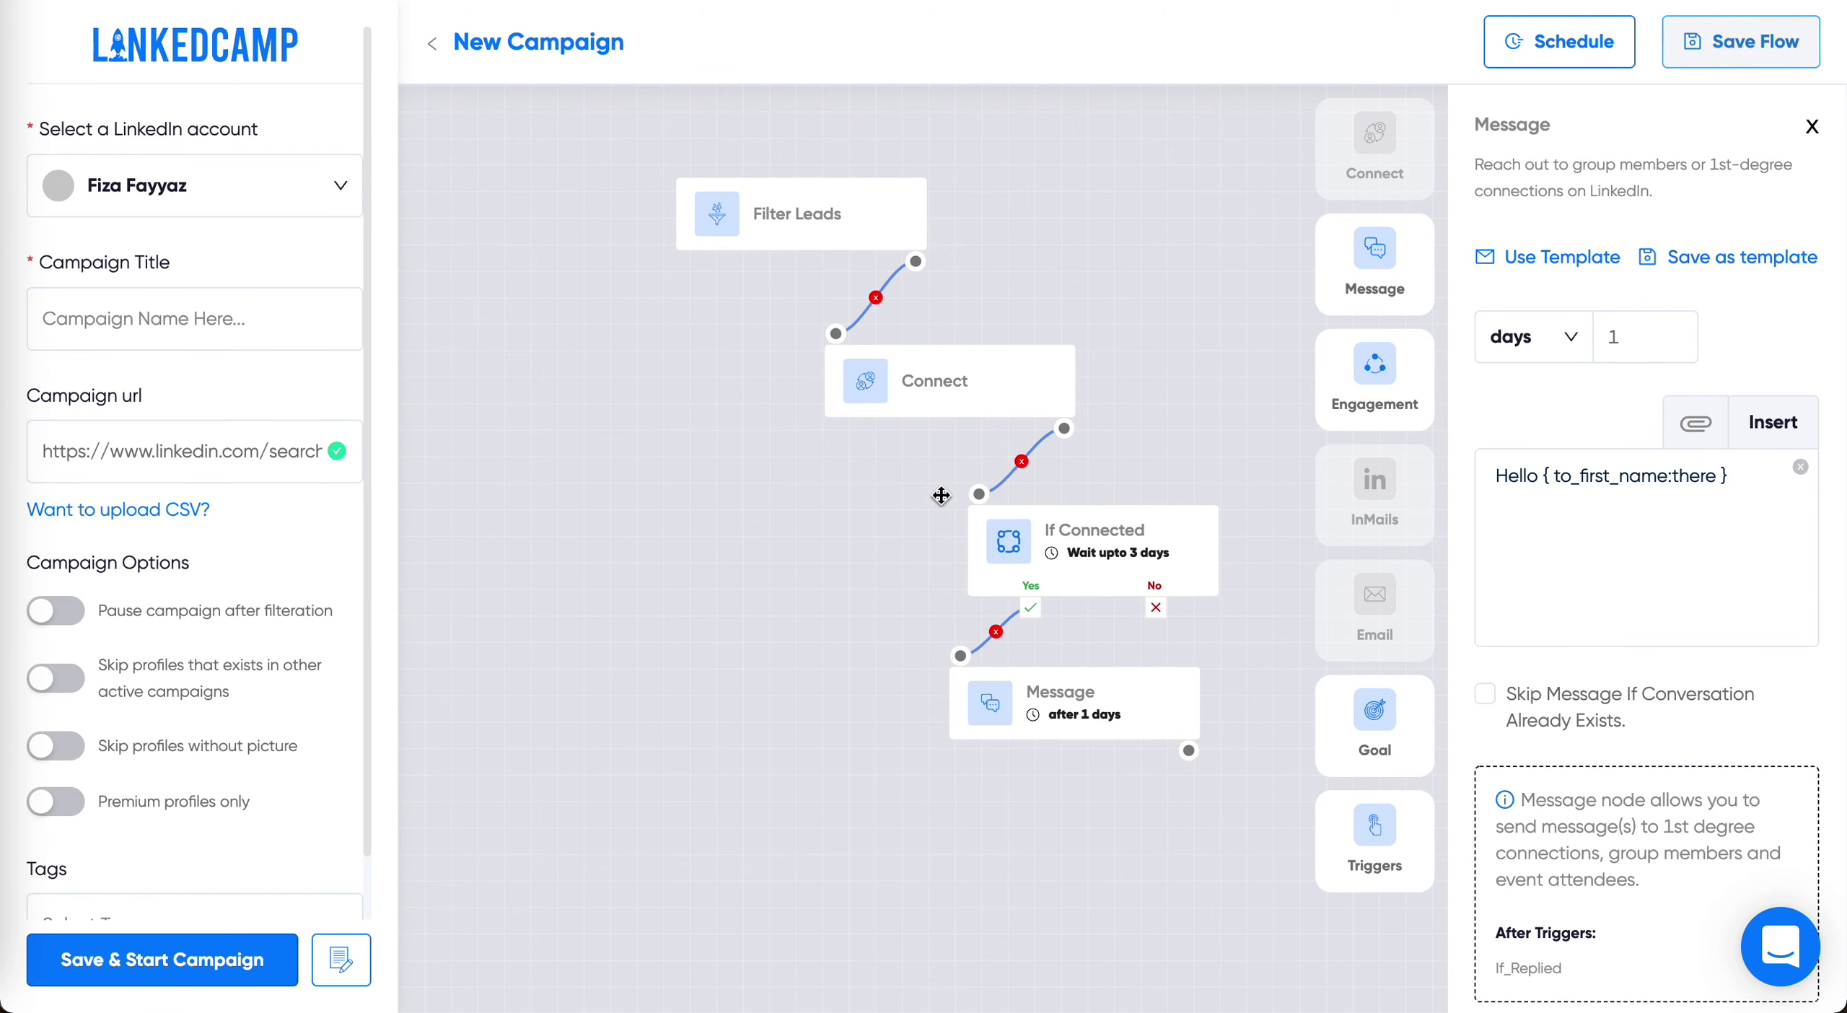
Add an Engagement node beside the Message node and link it to the If Connected trigger's No branch
{"action": "left_click_drag", "start_coordinate": [1273, 491], "coordinate": [1094, 448]}
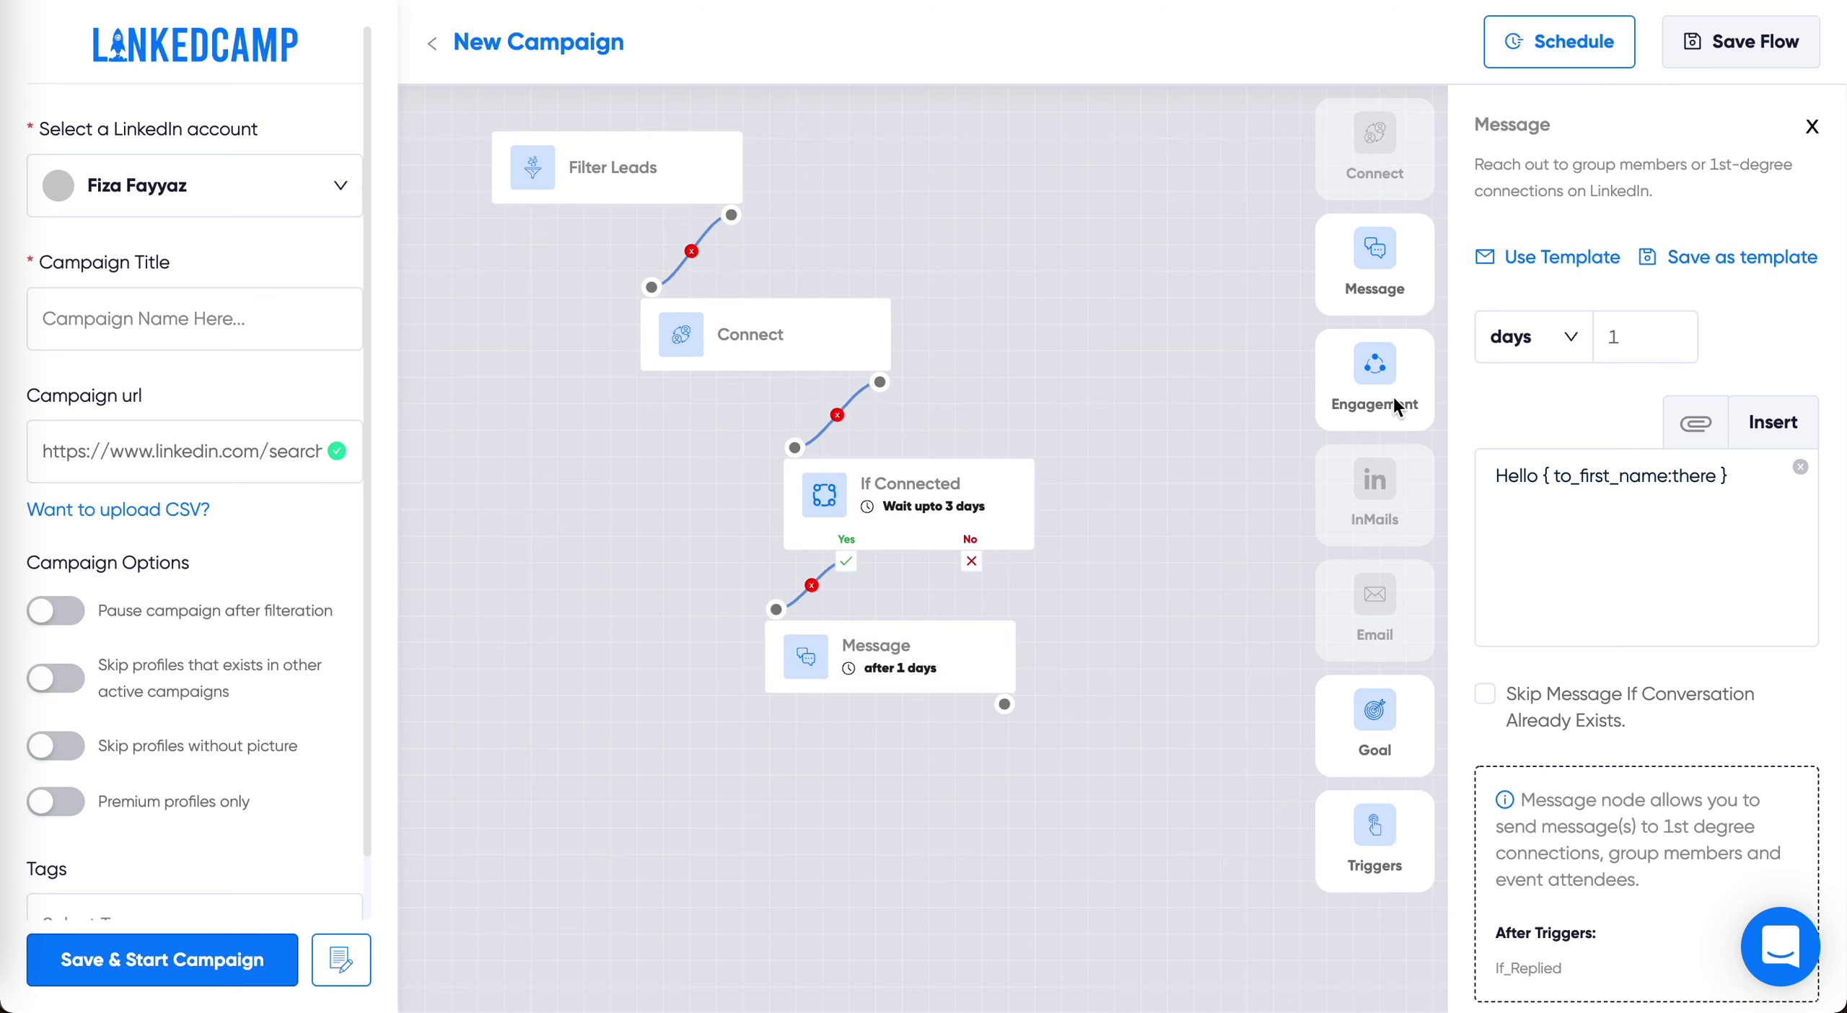
{"action": "left_click_drag", "start_coordinate": [1386, 365], "coordinate": [1135, 679]}
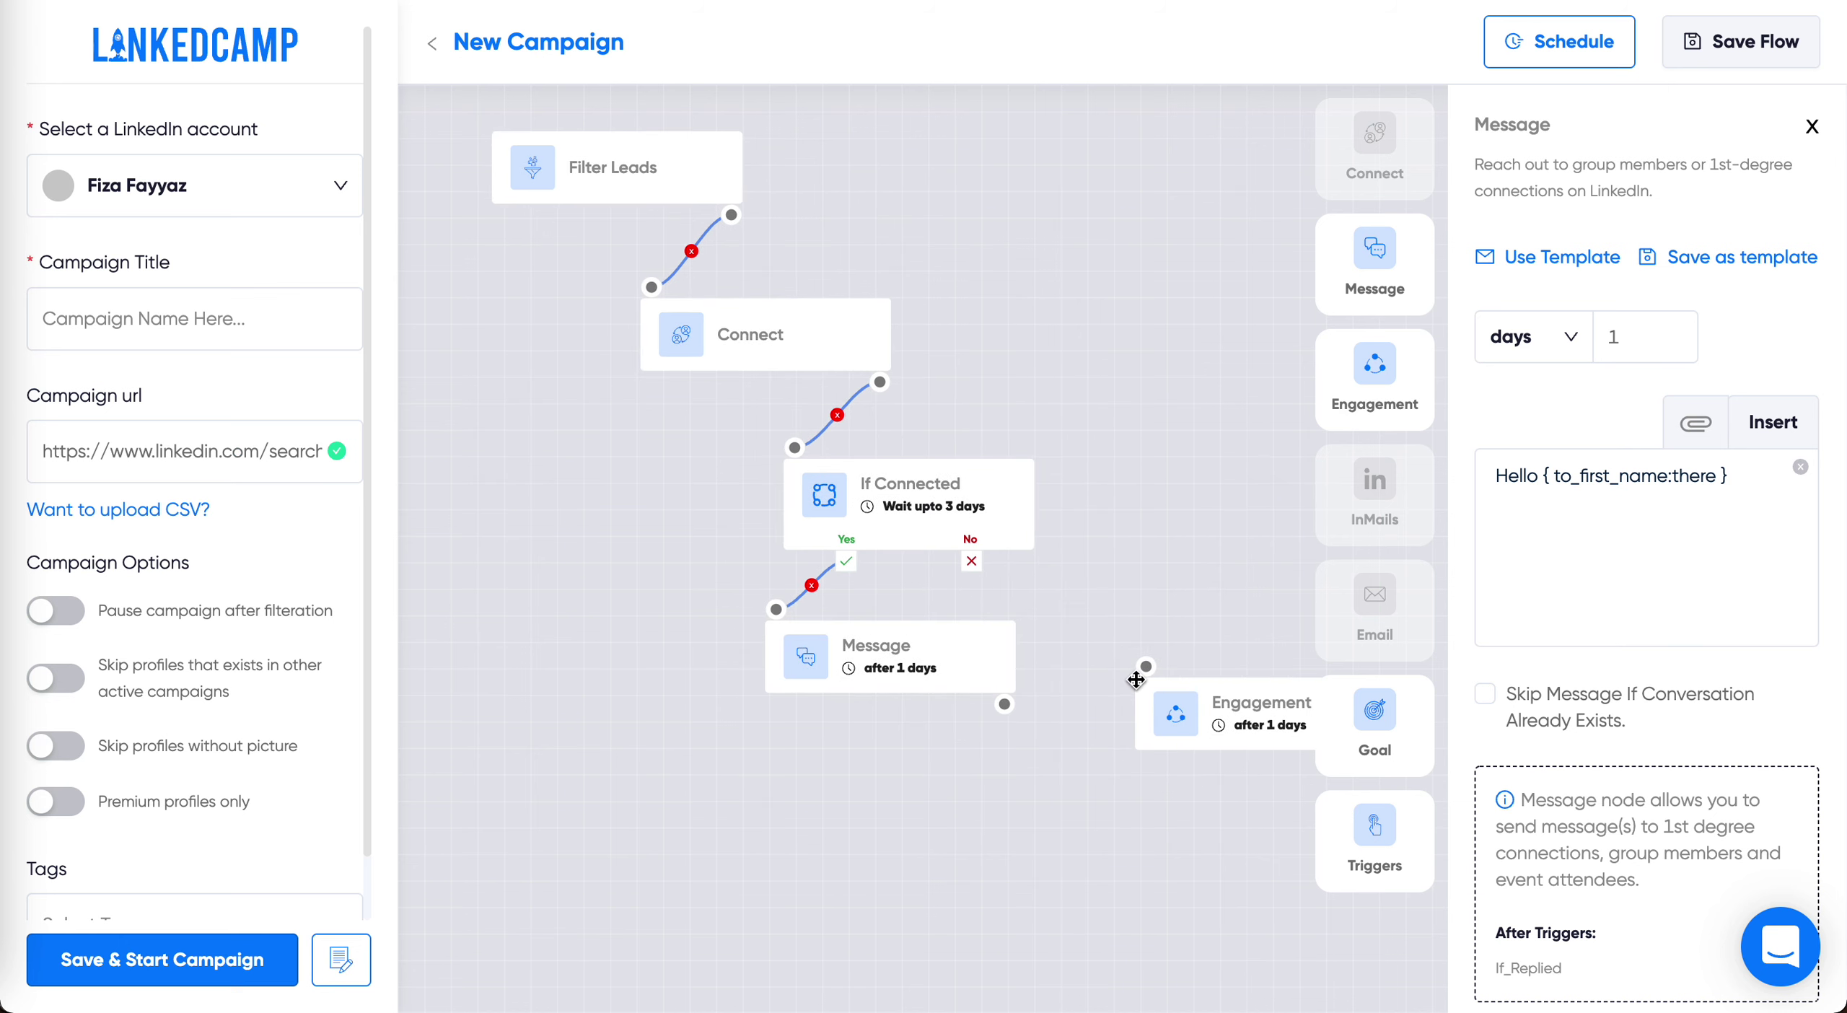
{"action": "left_click_drag", "start_coordinate": [972, 562], "coordinate": [1146, 666]}
In the Engagement node's settings, turn on Like Post with Any 2 posts and Endorse Skills with Any 1 skill
{"action": "left_click", "coordinate": [1247, 728]}
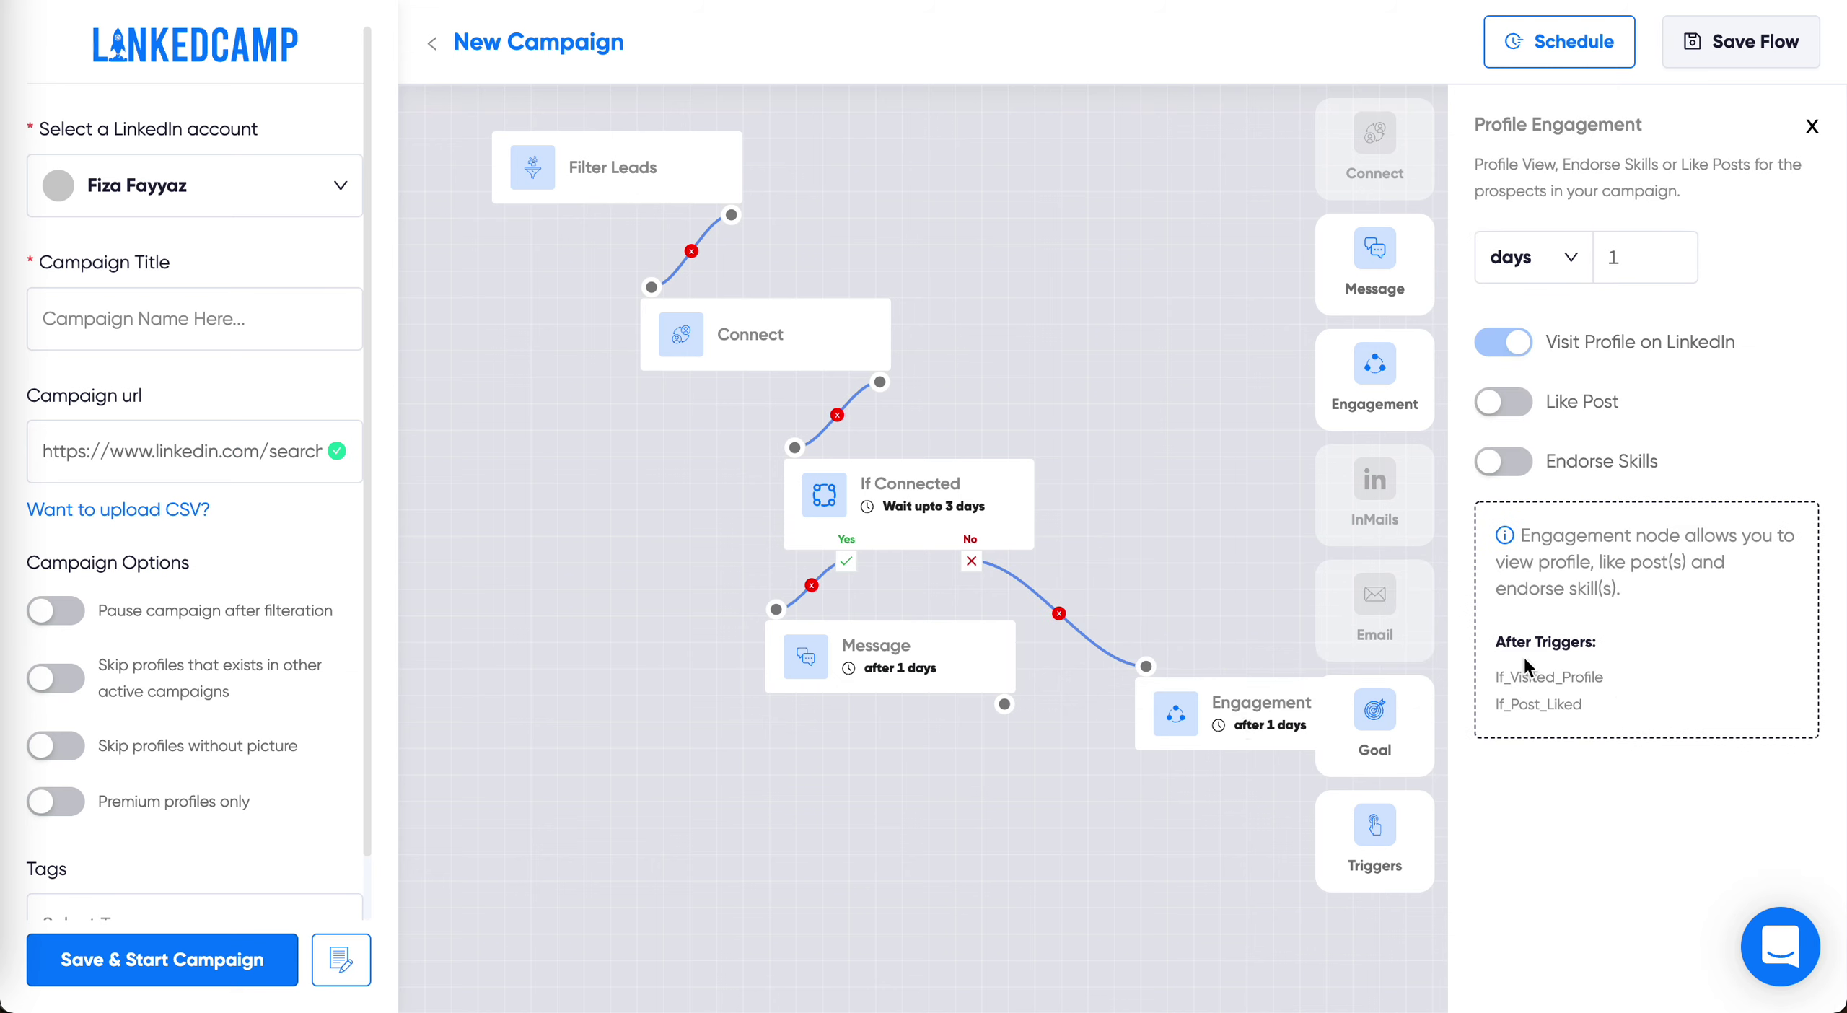
{"action": "left_click", "coordinate": [1503, 401]}
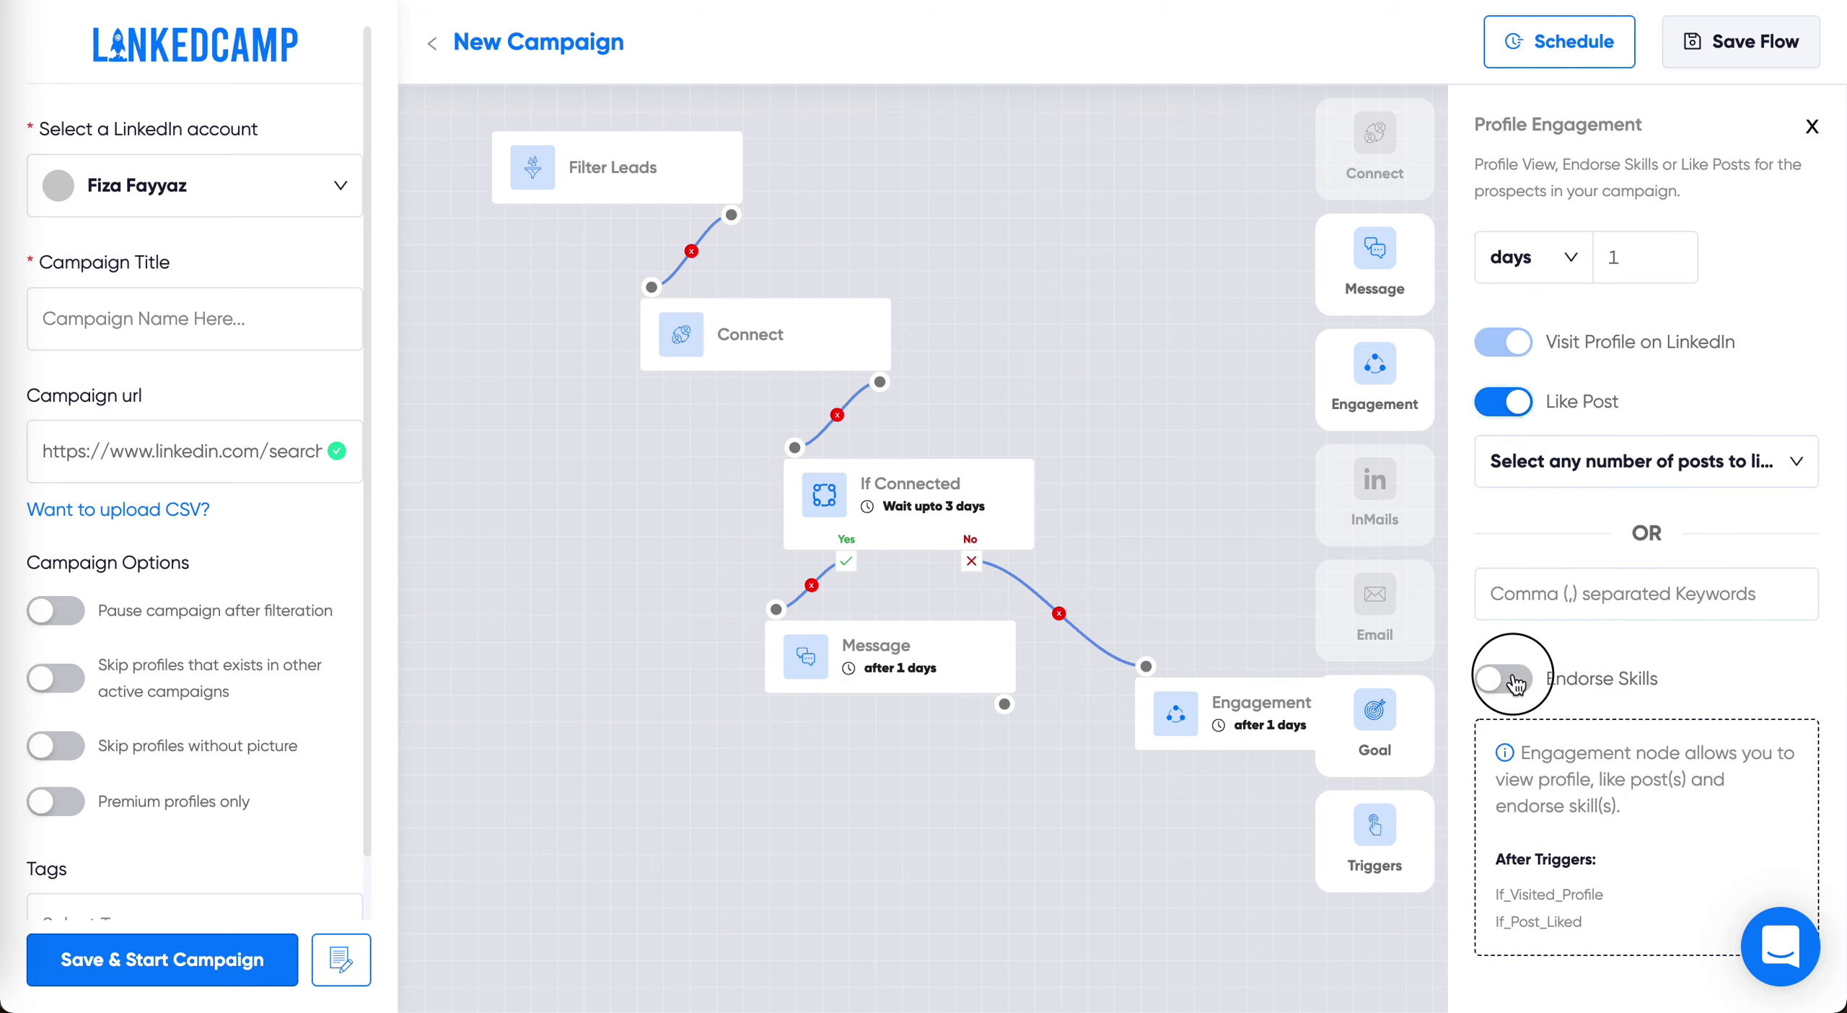
{"action": "left_click", "coordinate": [1506, 676]}
{"action": "left_click", "coordinate": [1651, 467]}
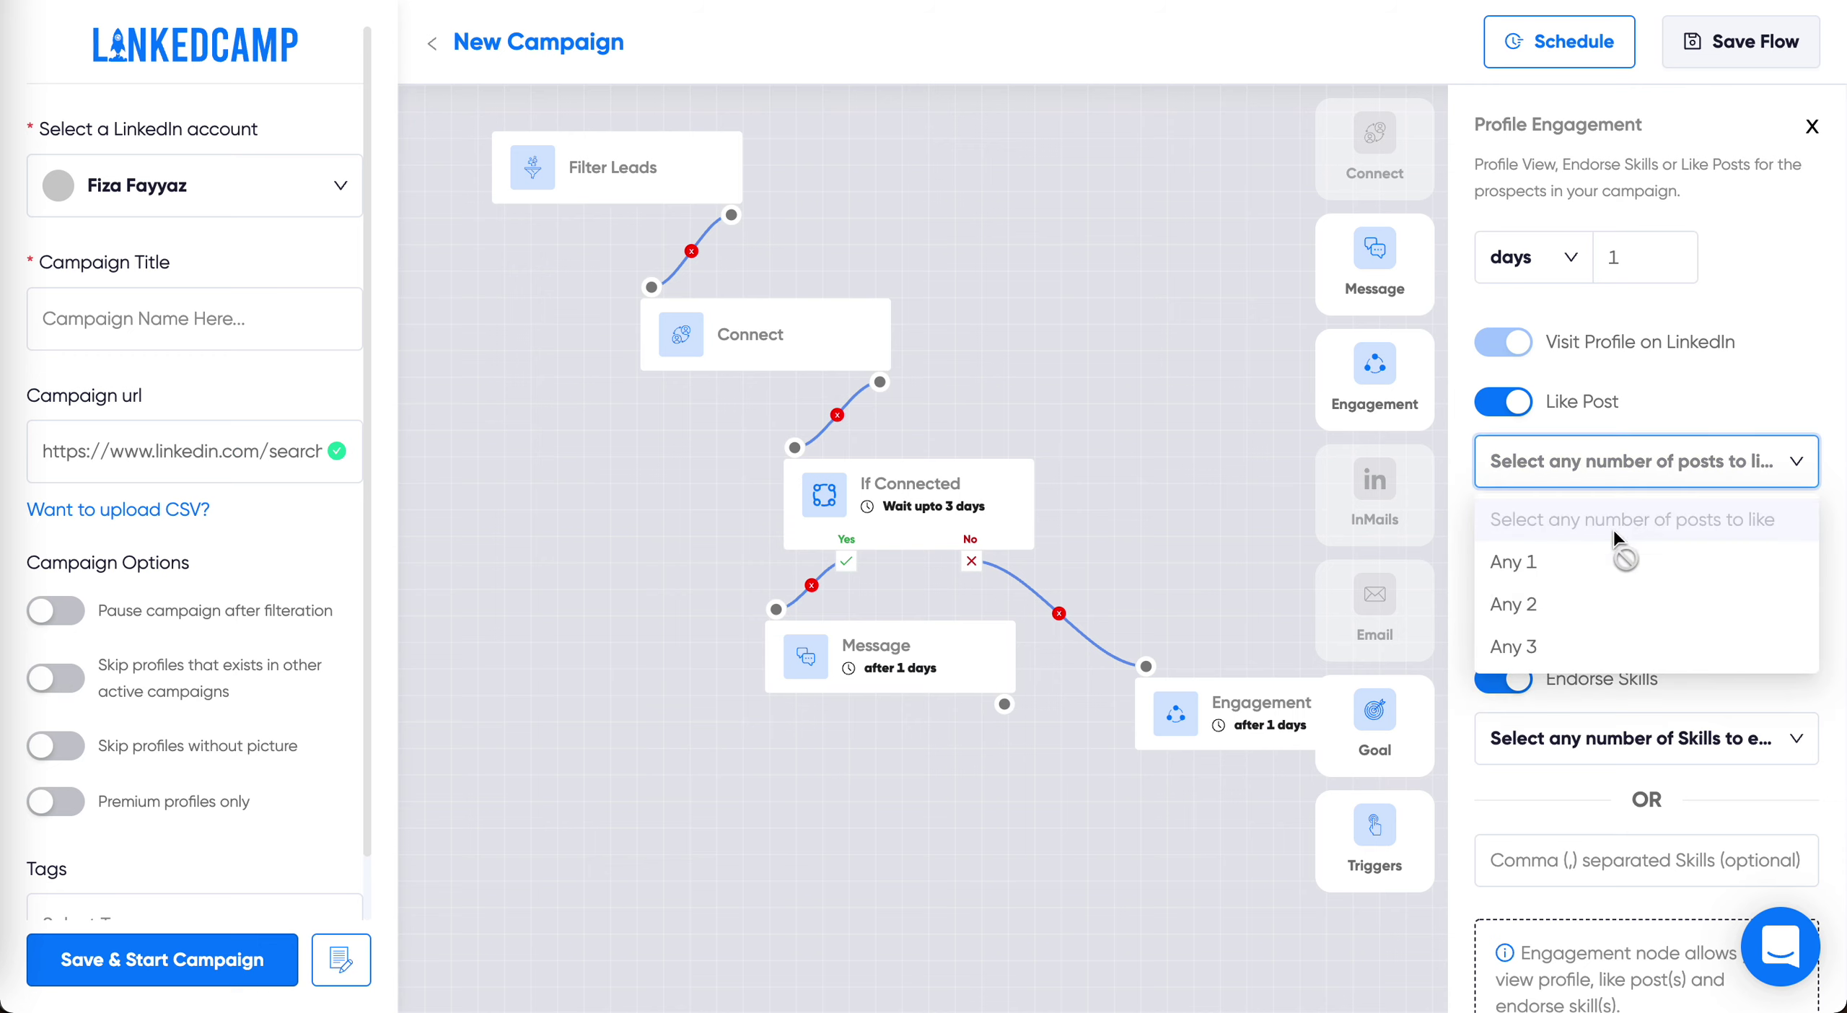
{"action": "left_click", "coordinate": [1531, 602]}
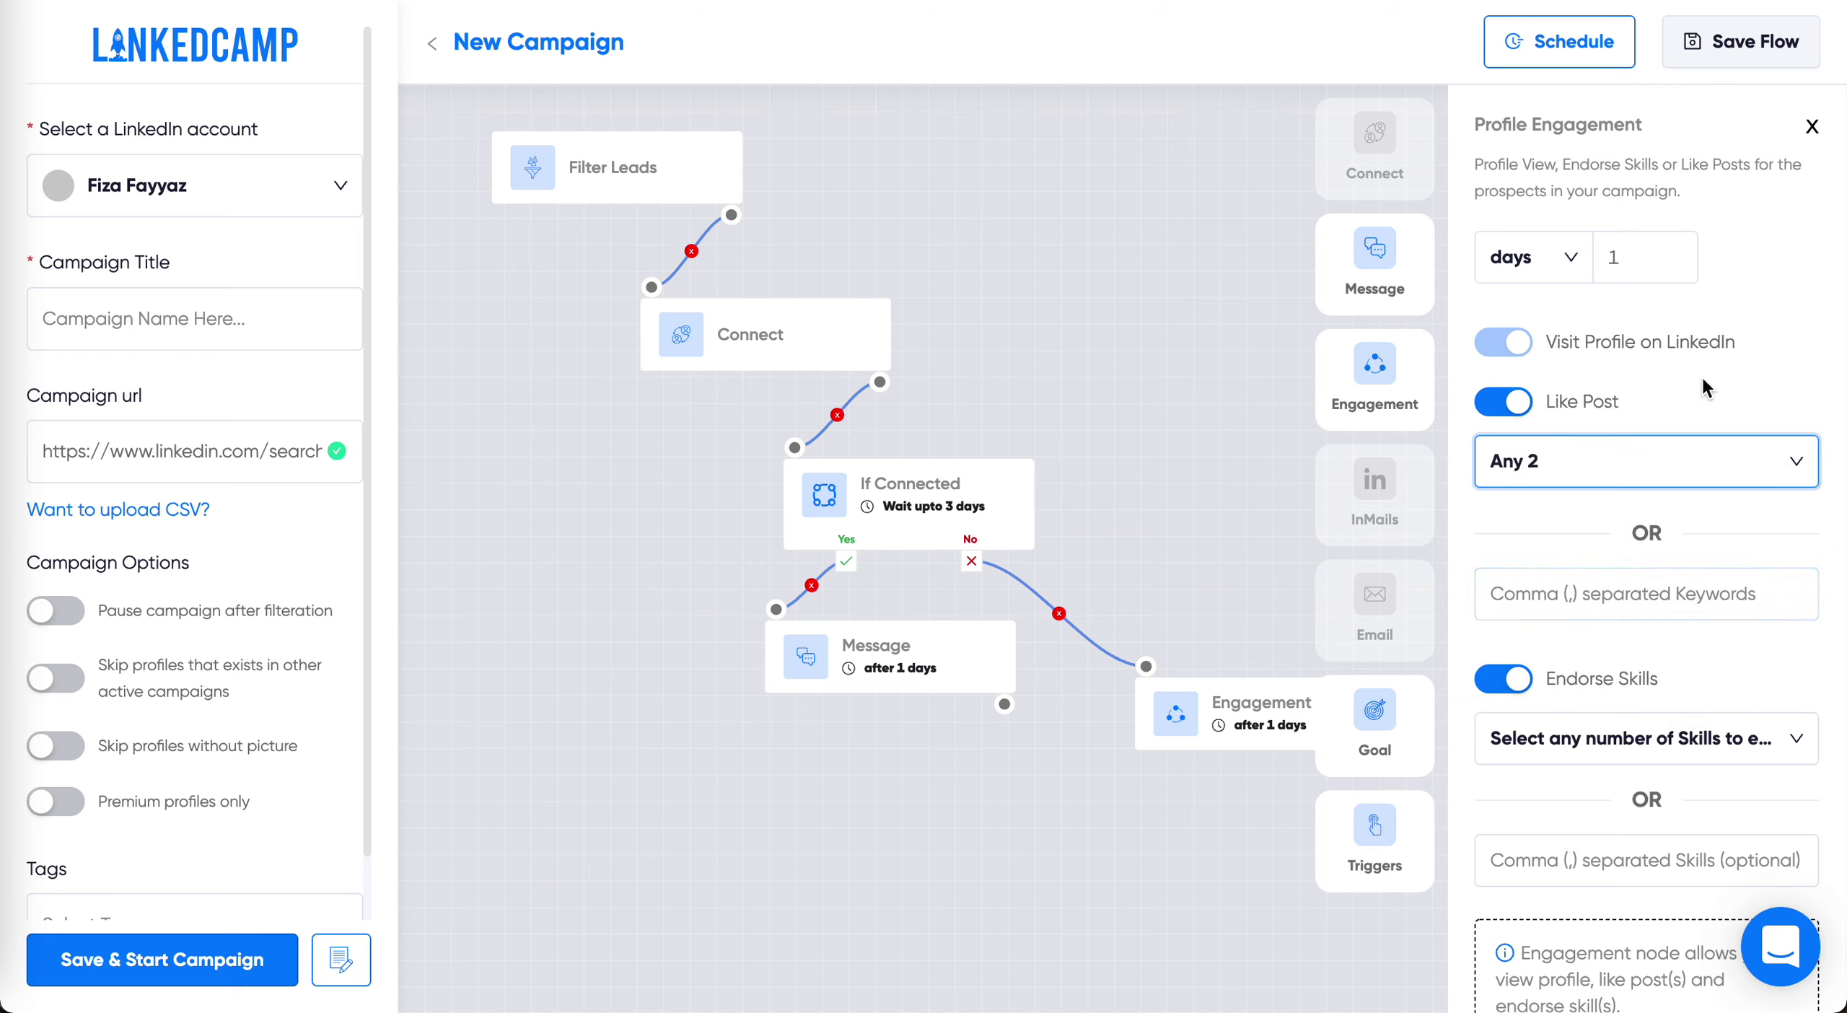
{"action": "left_click", "coordinate": [1616, 599]}
{"action": "scroll", "coordinate": [1774, 658], "scroll_direction": "down", "scroll_amount": 1}
{"action": "left_click", "coordinate": [1587, 632]}
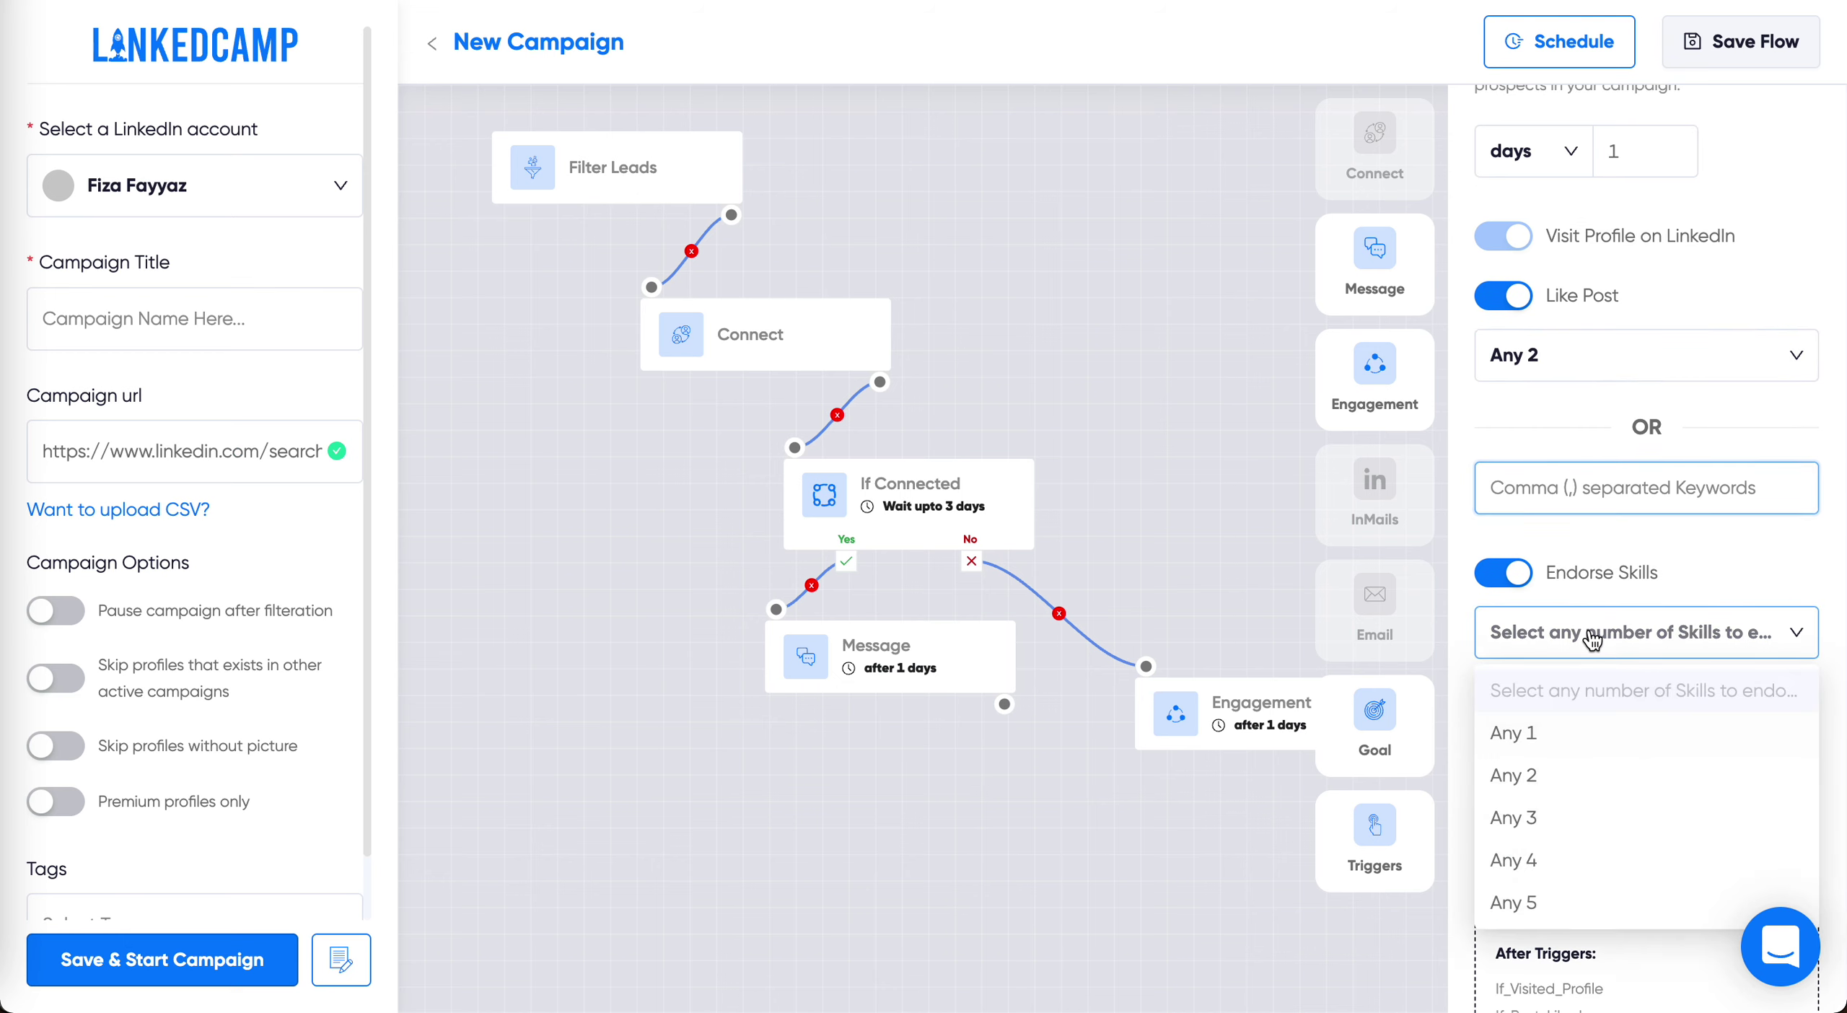
{"action": "left_click", "coordinate": [1525, 736]}
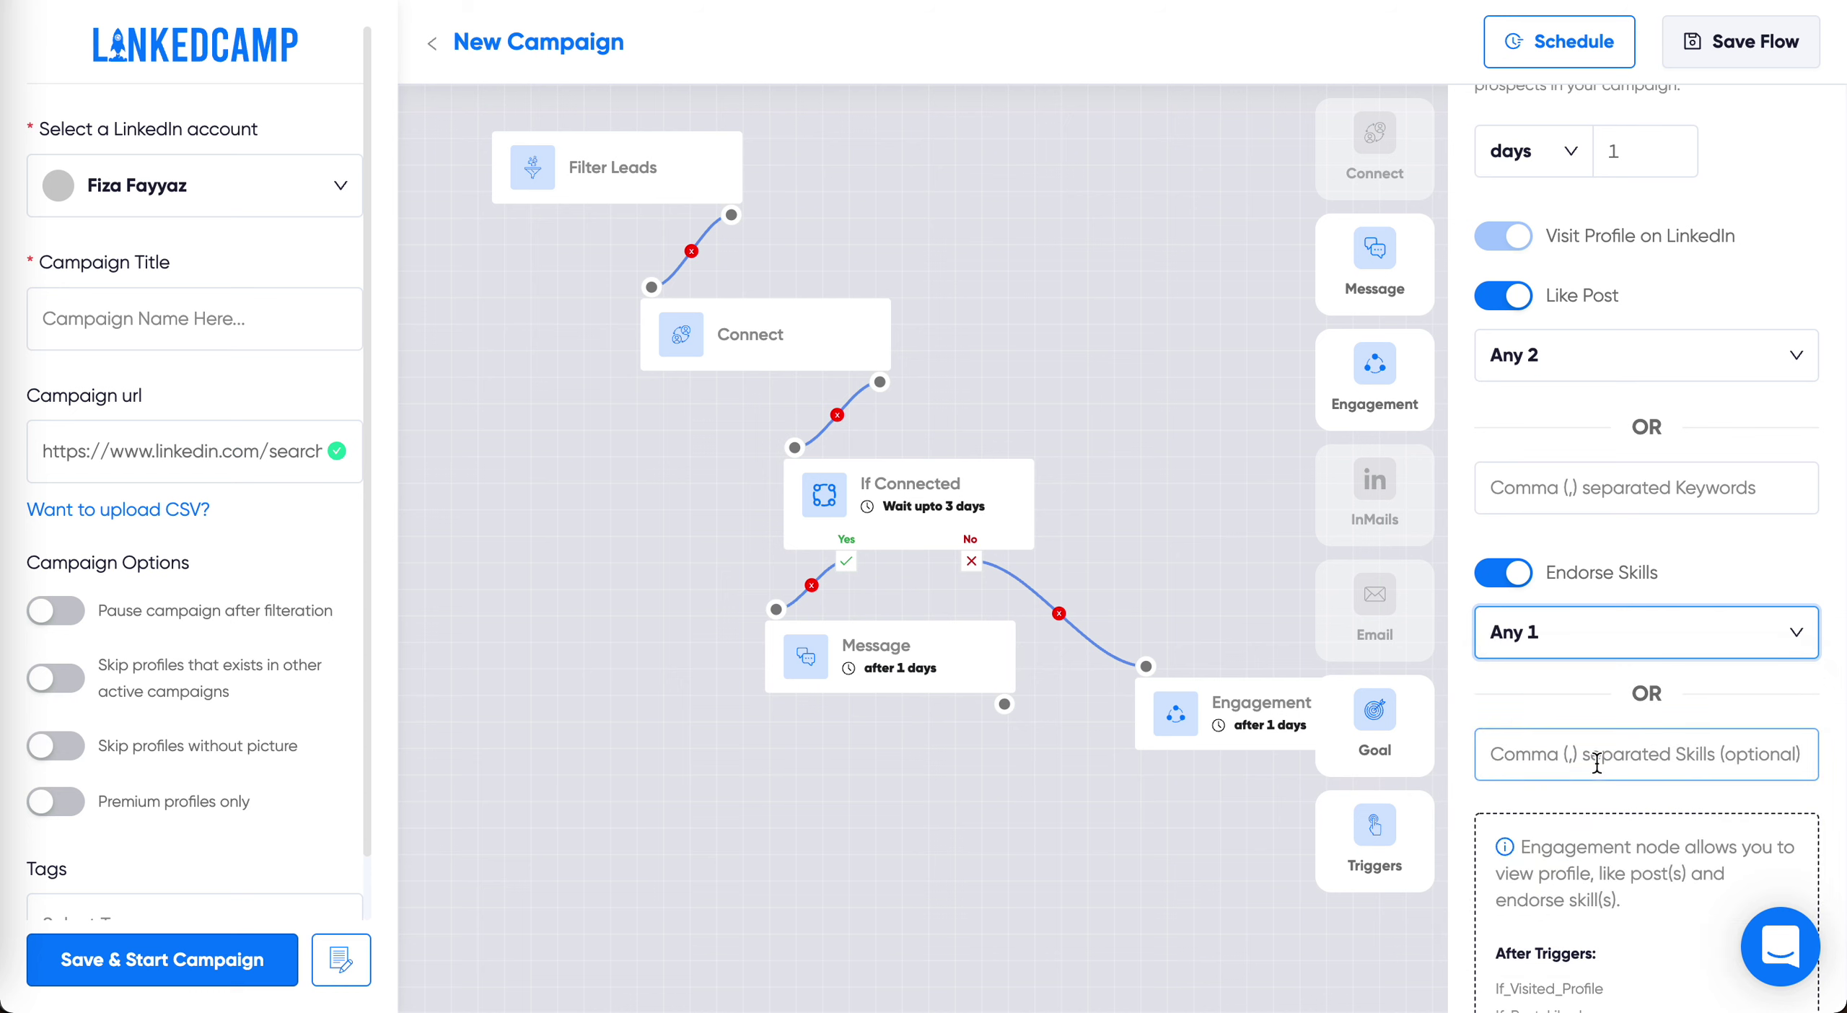
Add an If Replied trigger below the Message node and link the Message node to it
{"action": "left_click_drag", "start_coordinate": [977, 850], "coordinate": [934, 575]}
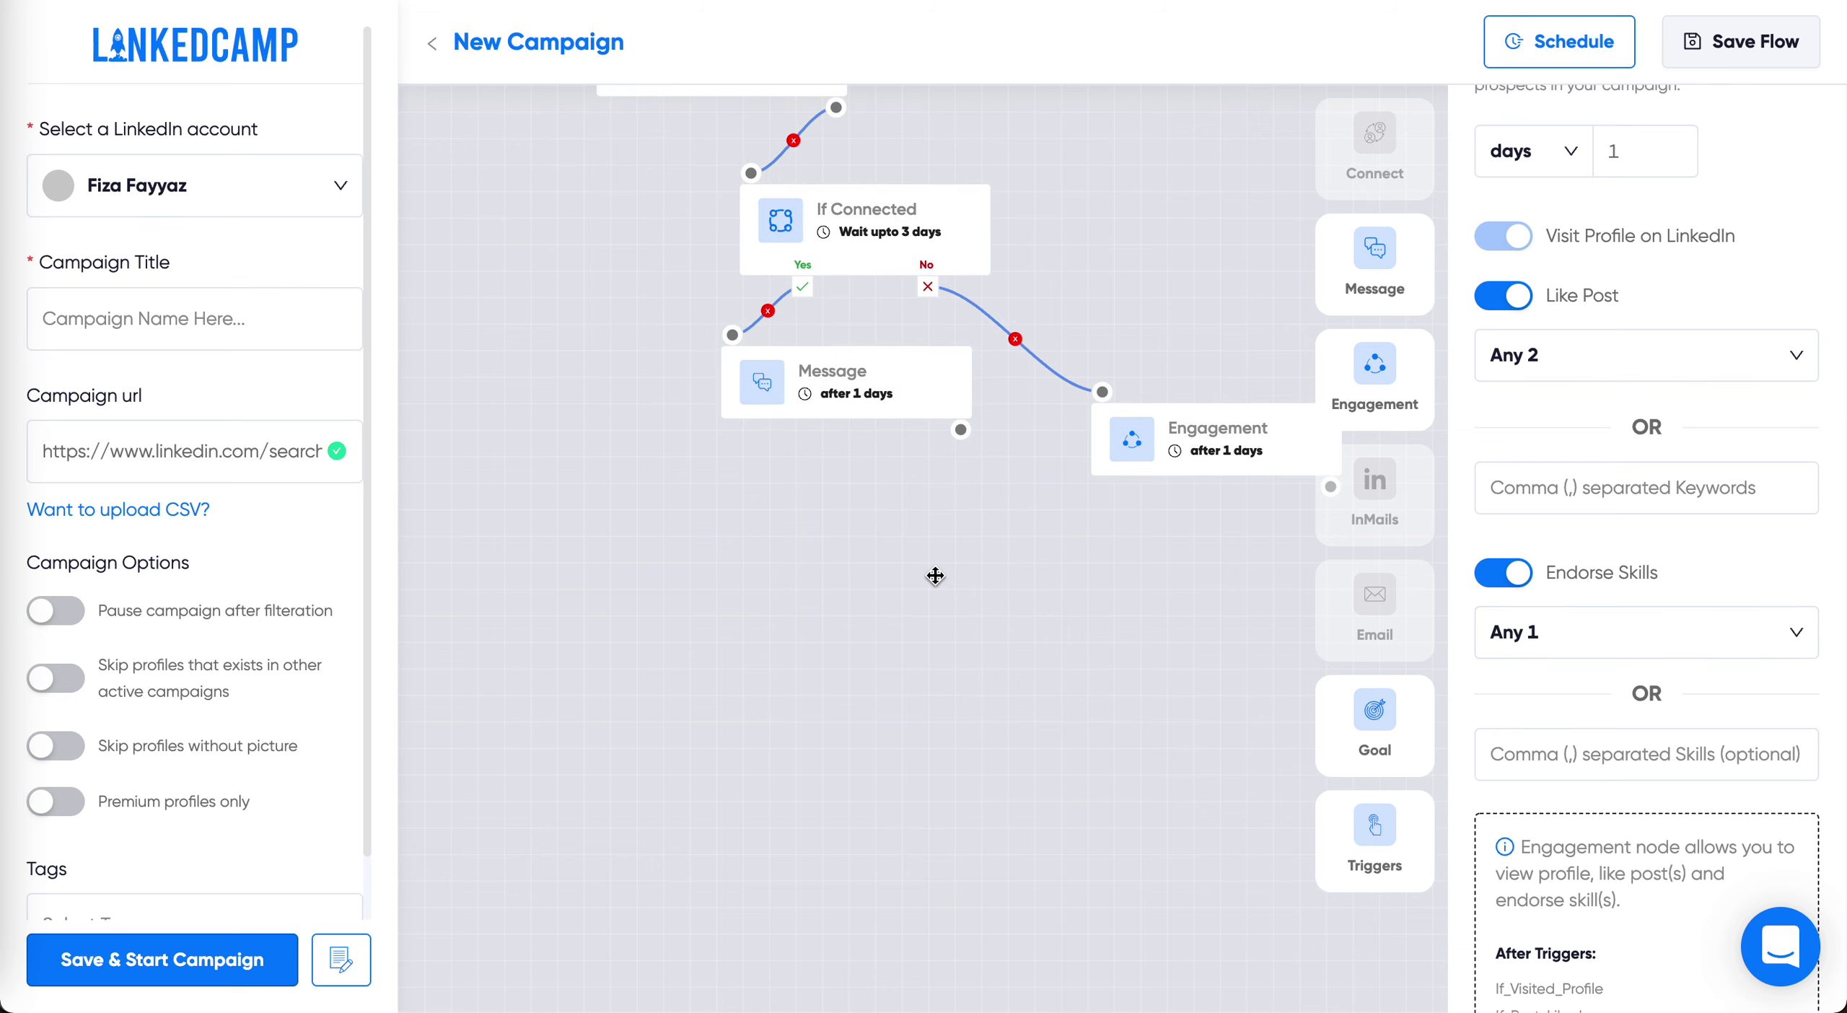
{"action": "left_click", "coordinate": [1400, 837]}
{"action": "left_click_drag", "start_coordinate": [1610, 272], "coordinate": [709, 535]}
{"action": "left_click_drag", "start_coordinate": [960, 430], "coordinate": [716, 511]}
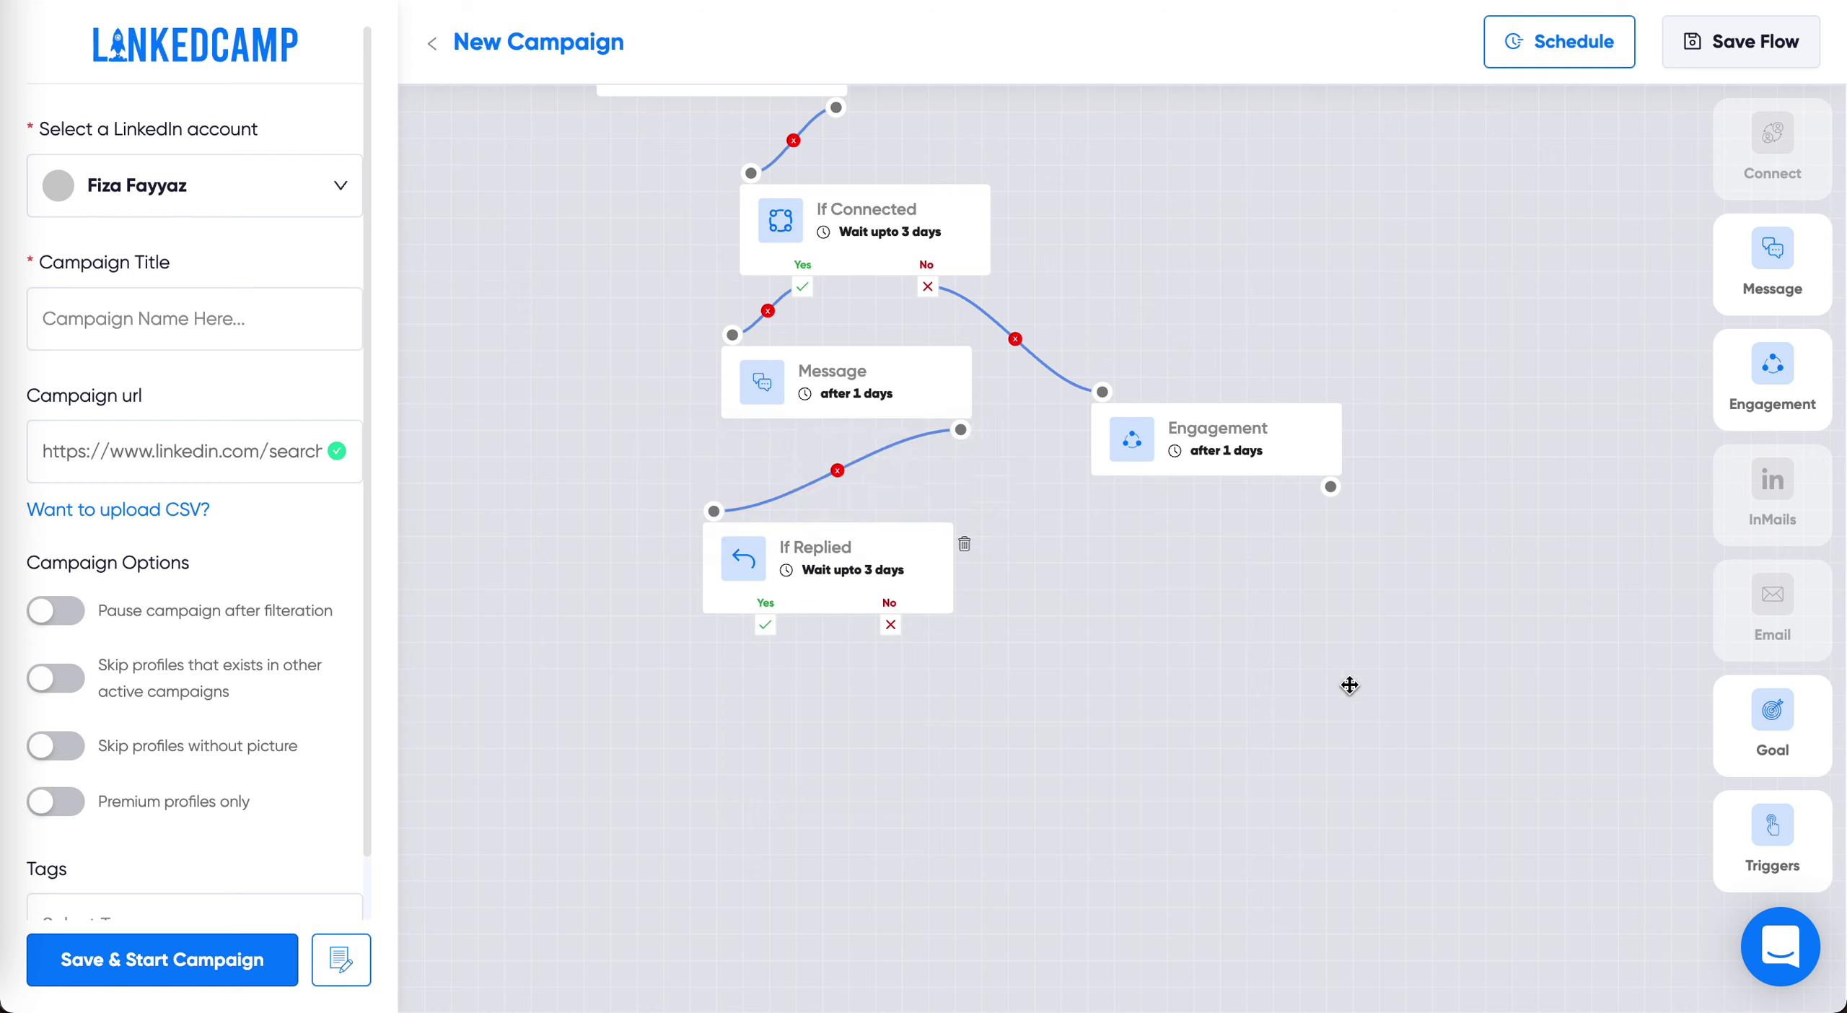
Add a second Message node below the If Replied trigger, link it to the trigger's No branch, and shift it slightly left
{"action": "left_click_drag", "start_coordinate": [1773, 252], "coordinate": [763, 727]}
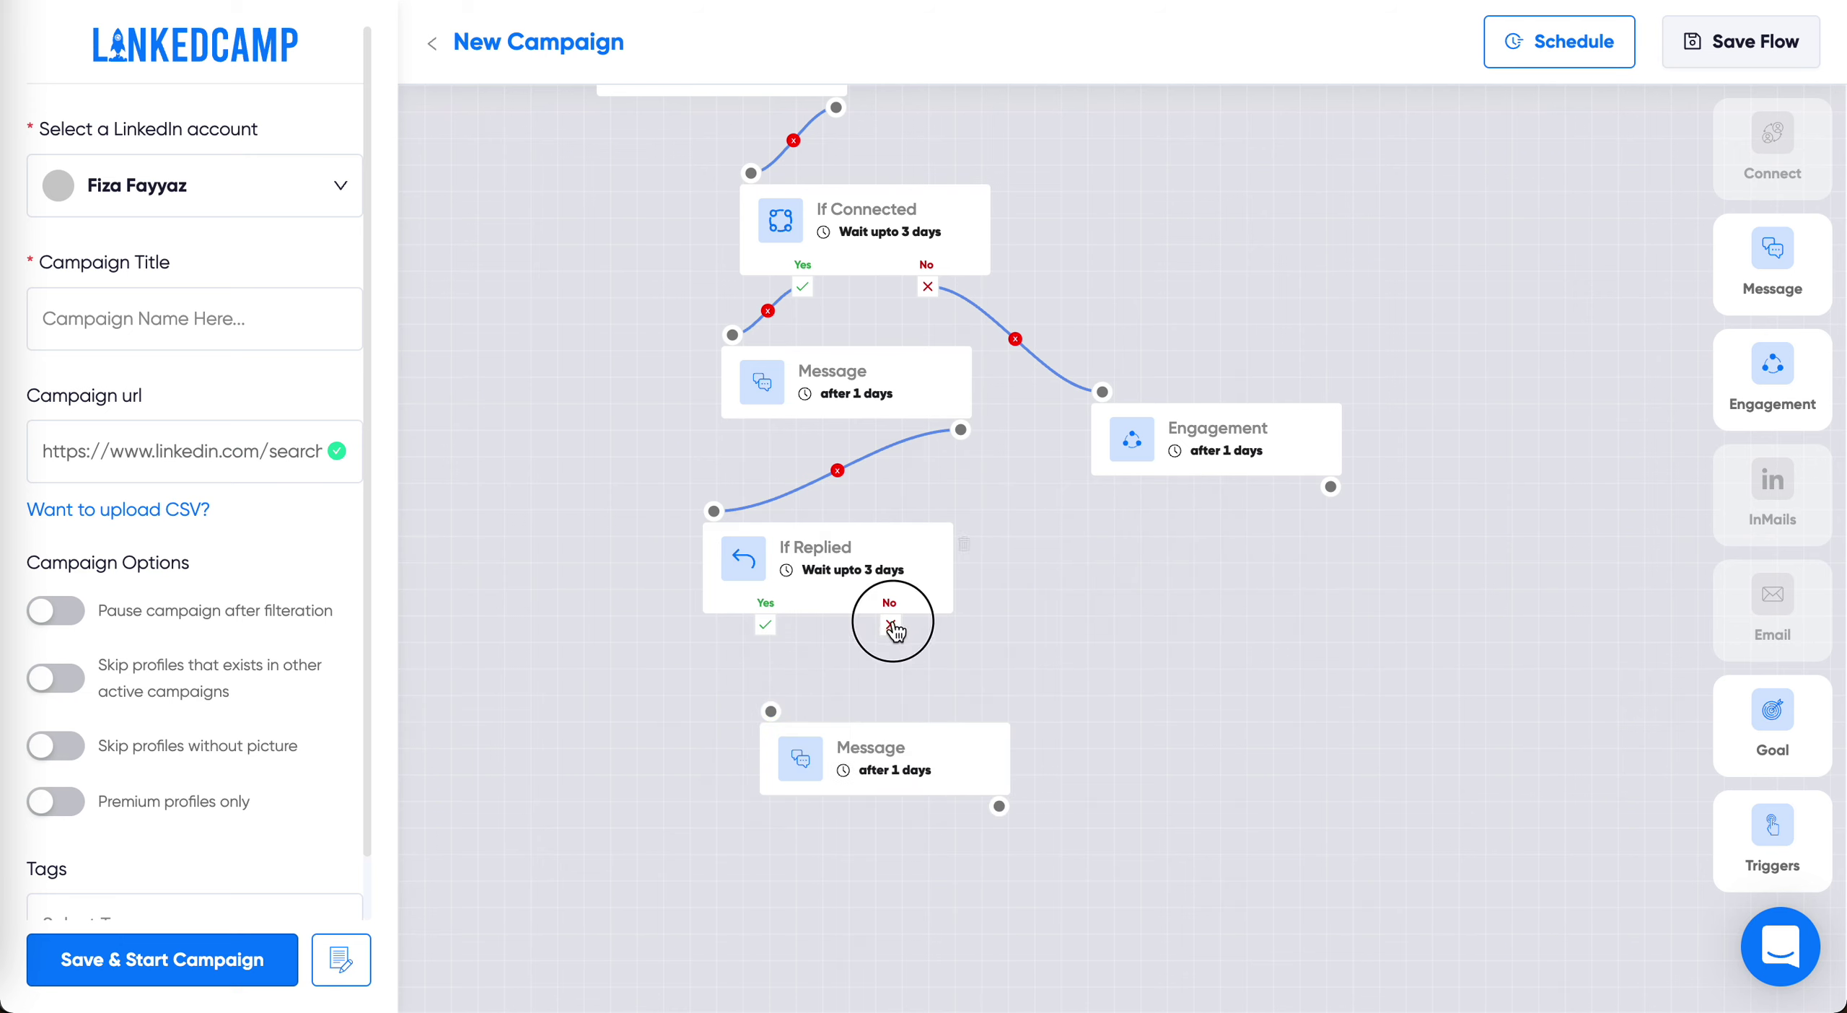
{"action": "left_click_drag", "start_coordinate": [890, 624], "coordinate": [771, 718]}
{"action": "left_click_drag", "start_coordinate": [890, 625], "coordinate": [771, 711]}
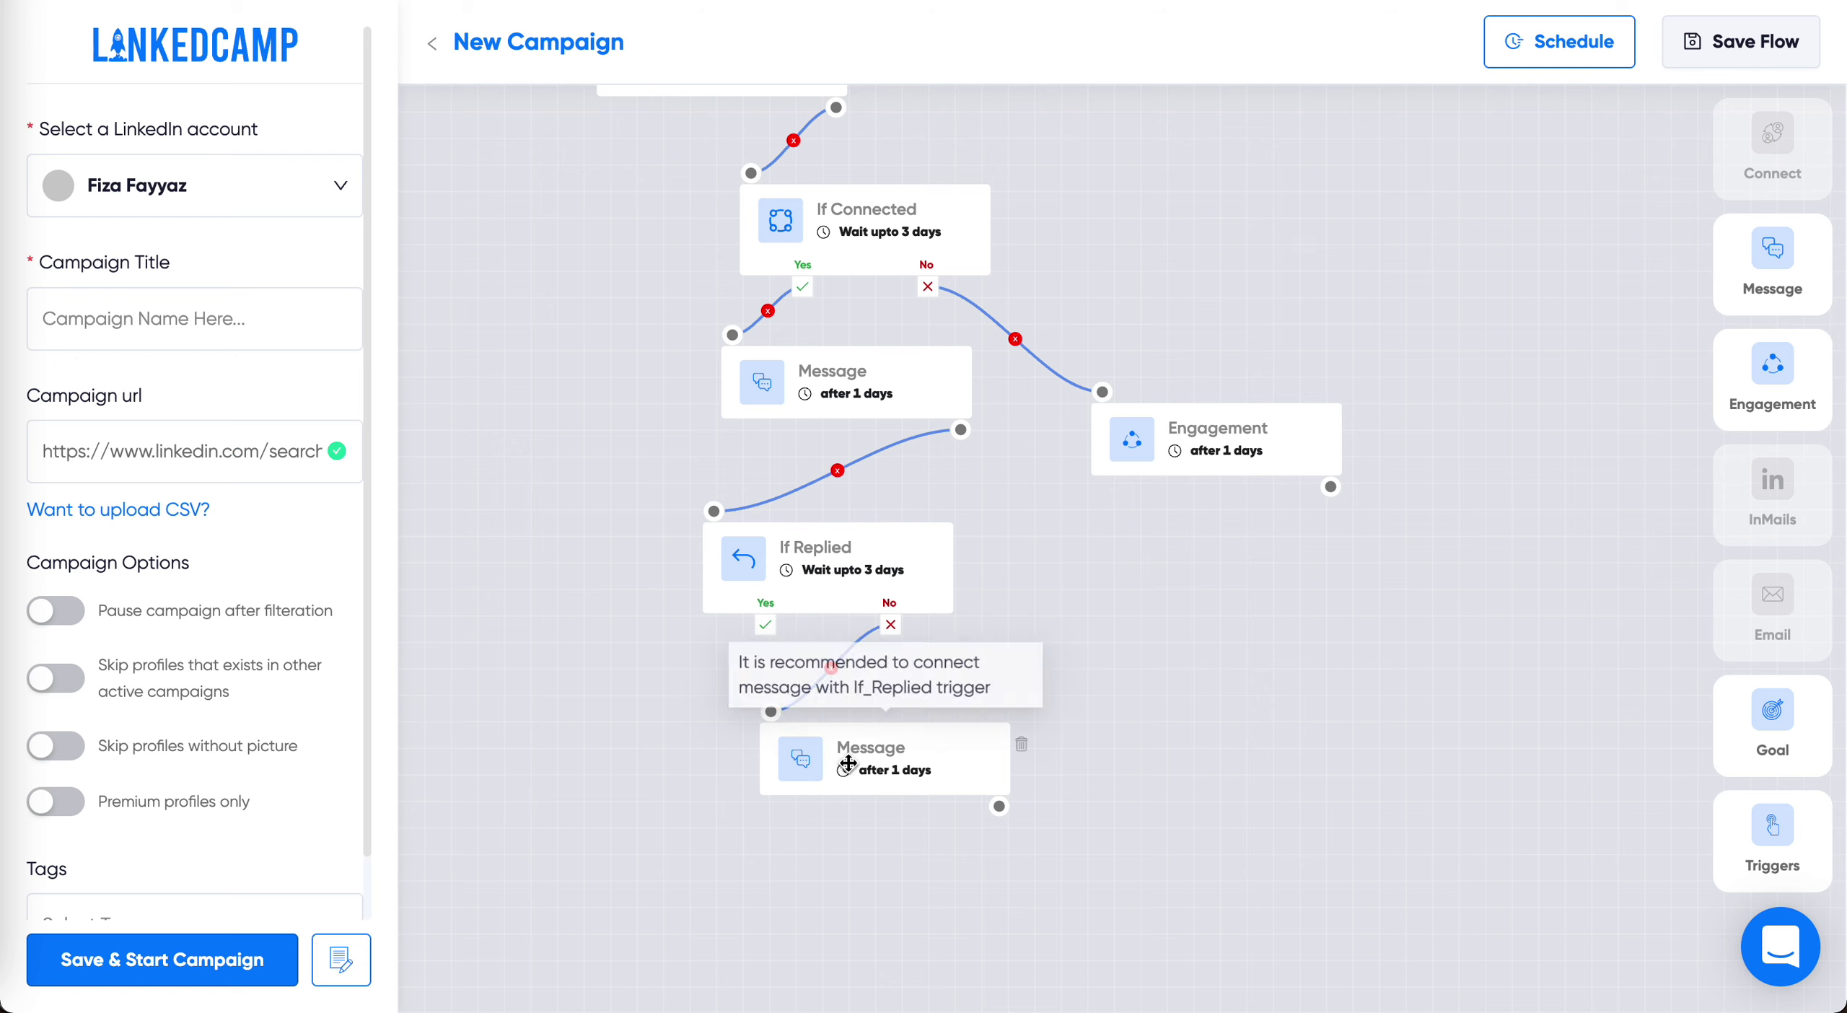
{"action": "left_click_drag", "start_coordinate": [718, 766], "coordinate": [718, 766]}
Add a Goal node at the flow's end and link the If Replied Yes branch, Engagement node and second Message node to it
{"action": "left_click_drag", "start_coordinate": [1799, 734], "coordinate": [1025, 1004]}
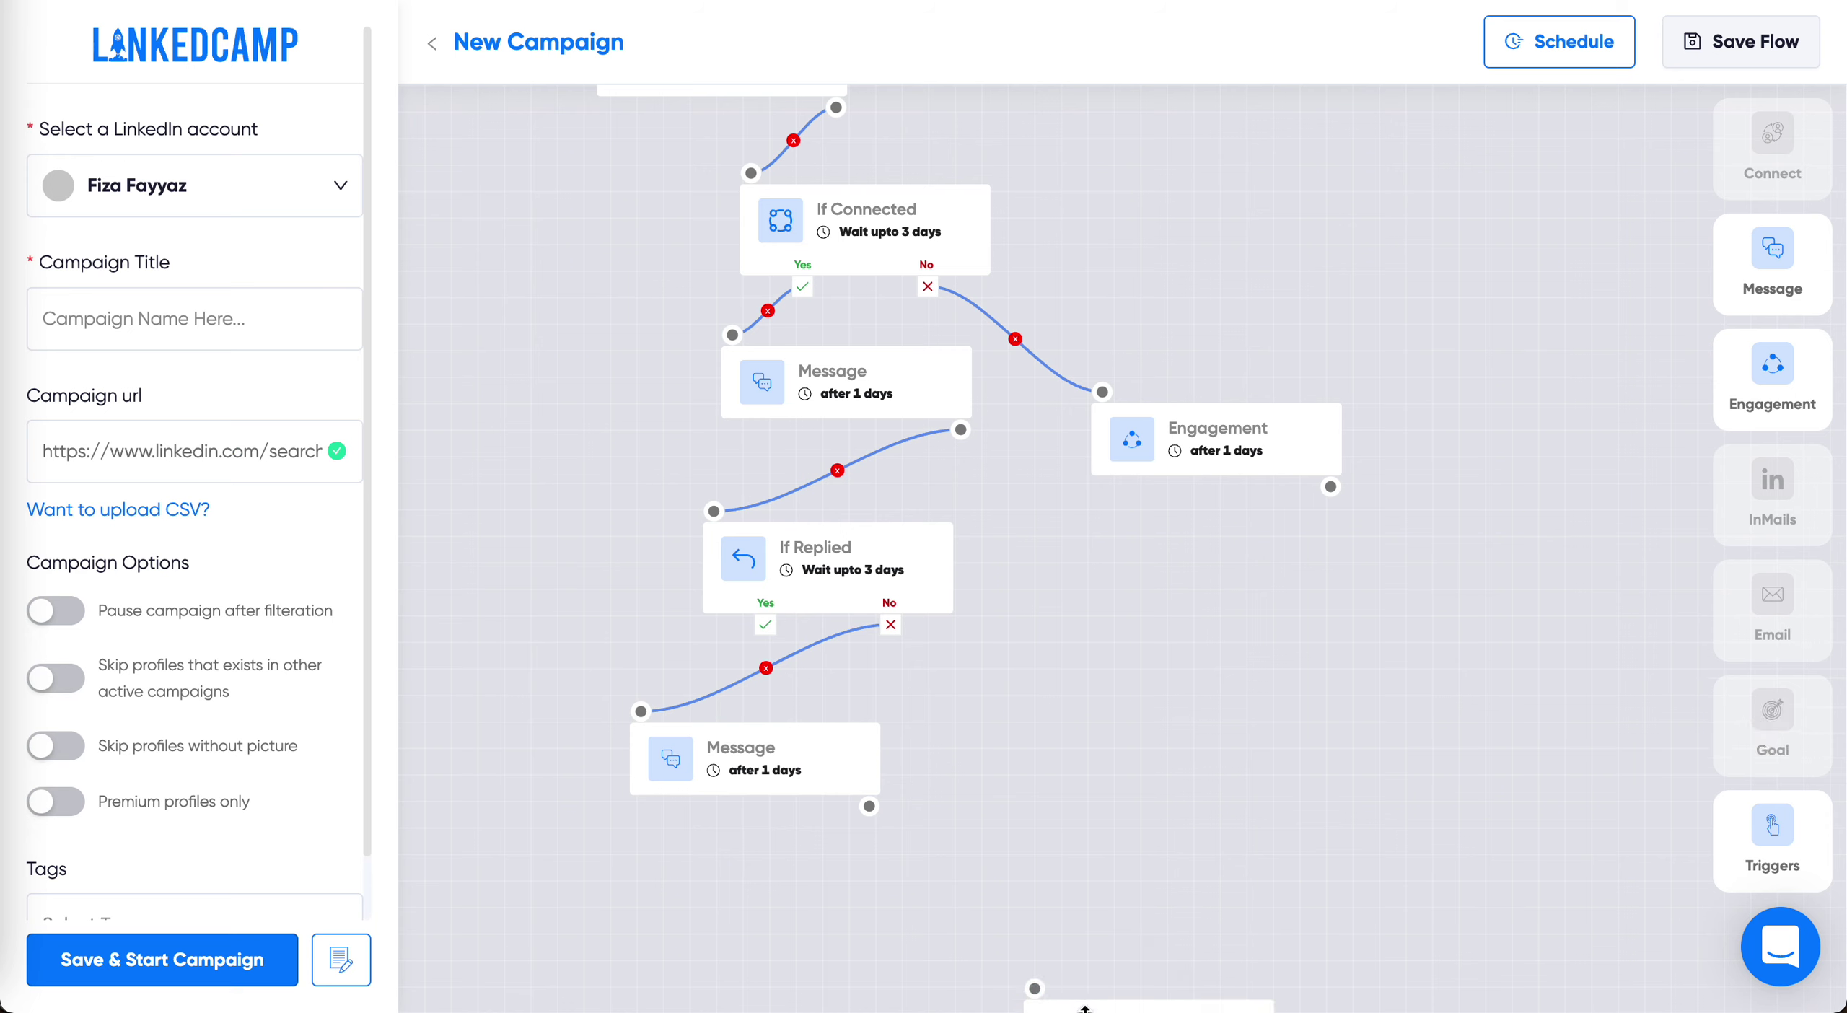
{"action": "left_click_drag", "start_coordinate": [1133, 878], "coordinate": [1136, 772]}
{"action": "left_click_drag", "start_coordinate": [773, 512], "coordinate": [1038, 880]}
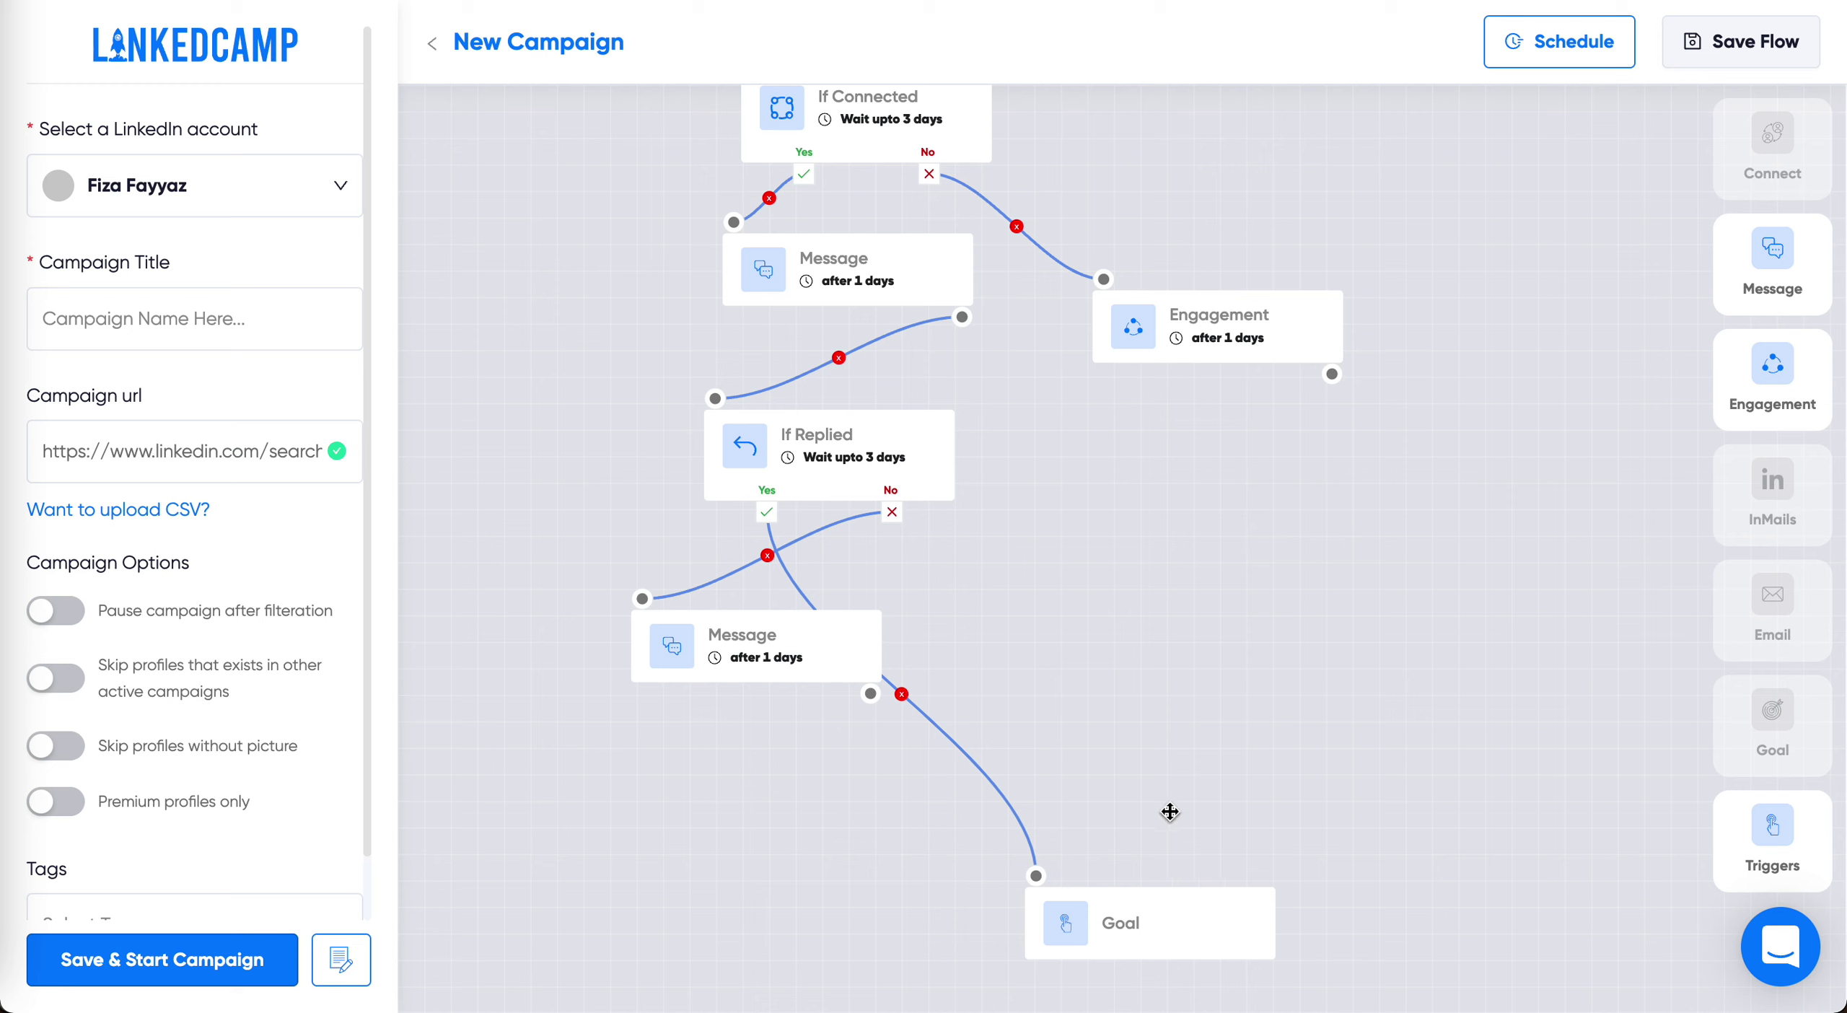
{"action": "left_click_drag", "start_coordinate": [1332, 374], "coordinate": [1037, 889]}
{"action": "left_click_drag", "start_coordinate": [1331, 374], "coordinate": [1036, 875]}
{"action": "left_click_drag", "start_coordinate": [871, 695], "coordinate": [1037, 880]}
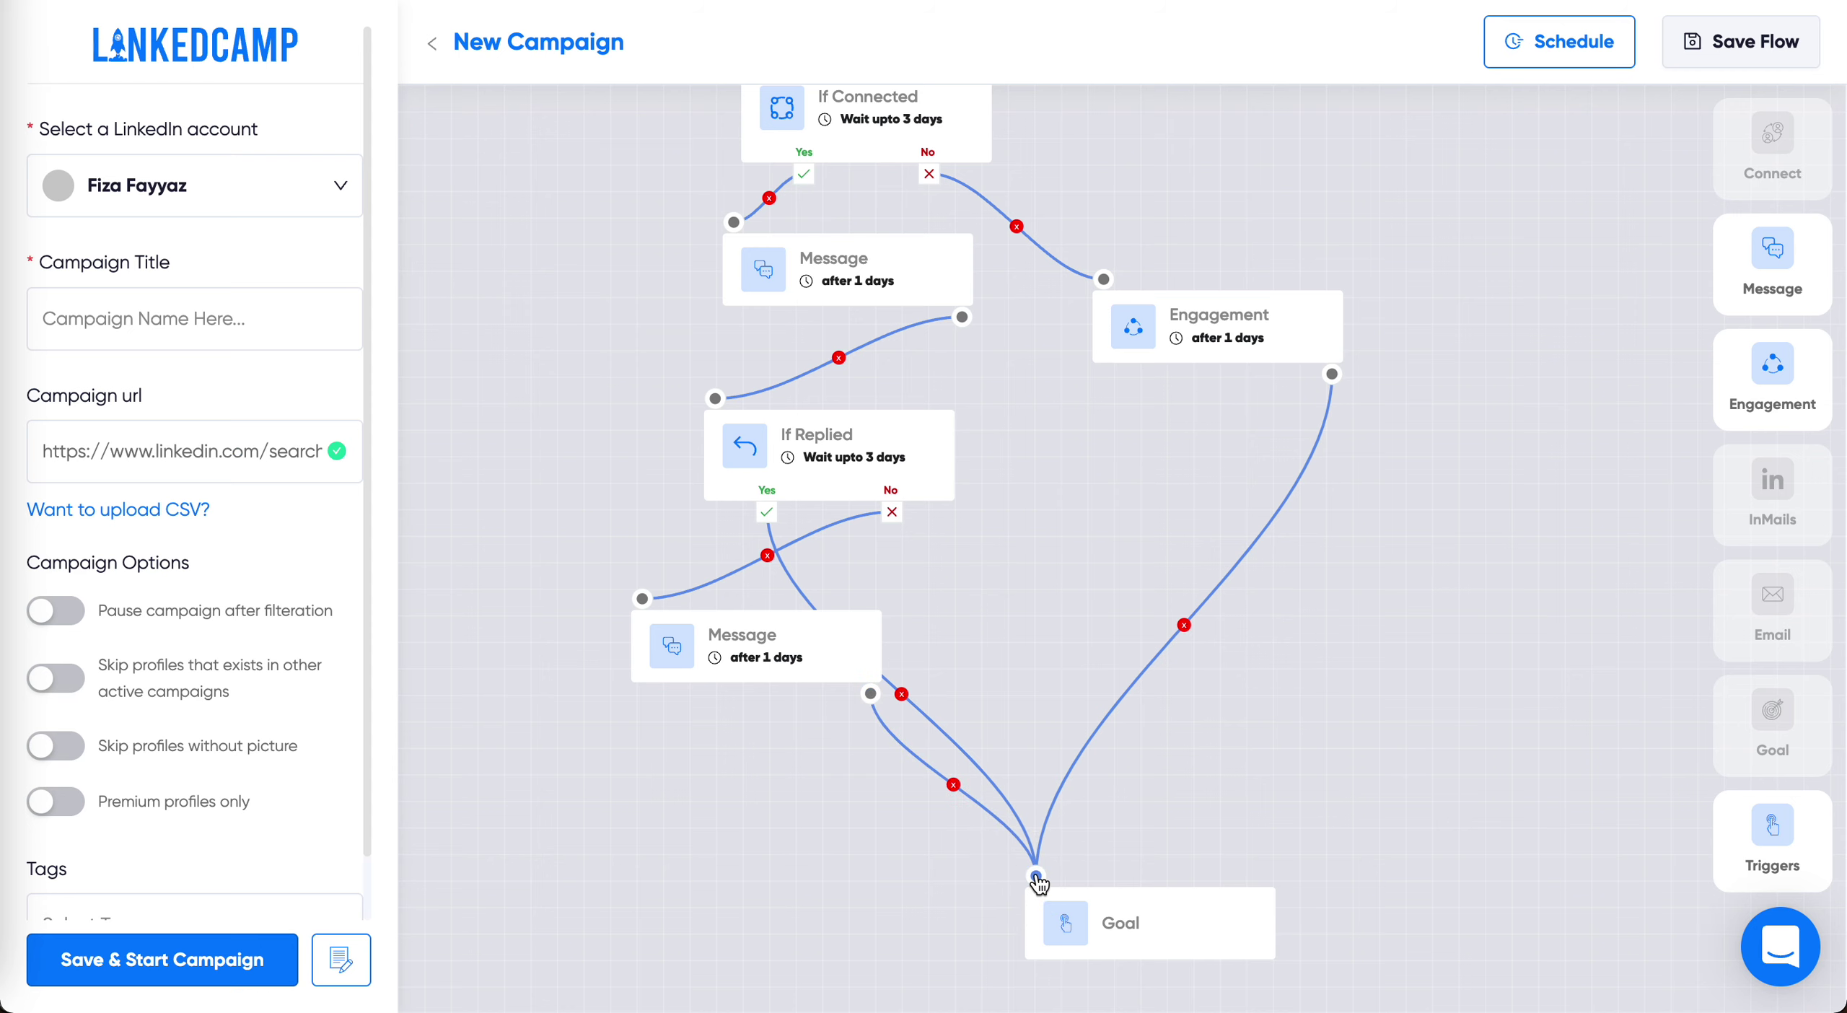
Set the second Message node's delay to 5 hours
{"action": "left_click", "coordinate": [765, 656]}
{"action": "left_click", "coordinate": [1690, 546]}
{"action": "left_click", "coordinate": [1562, 339]}
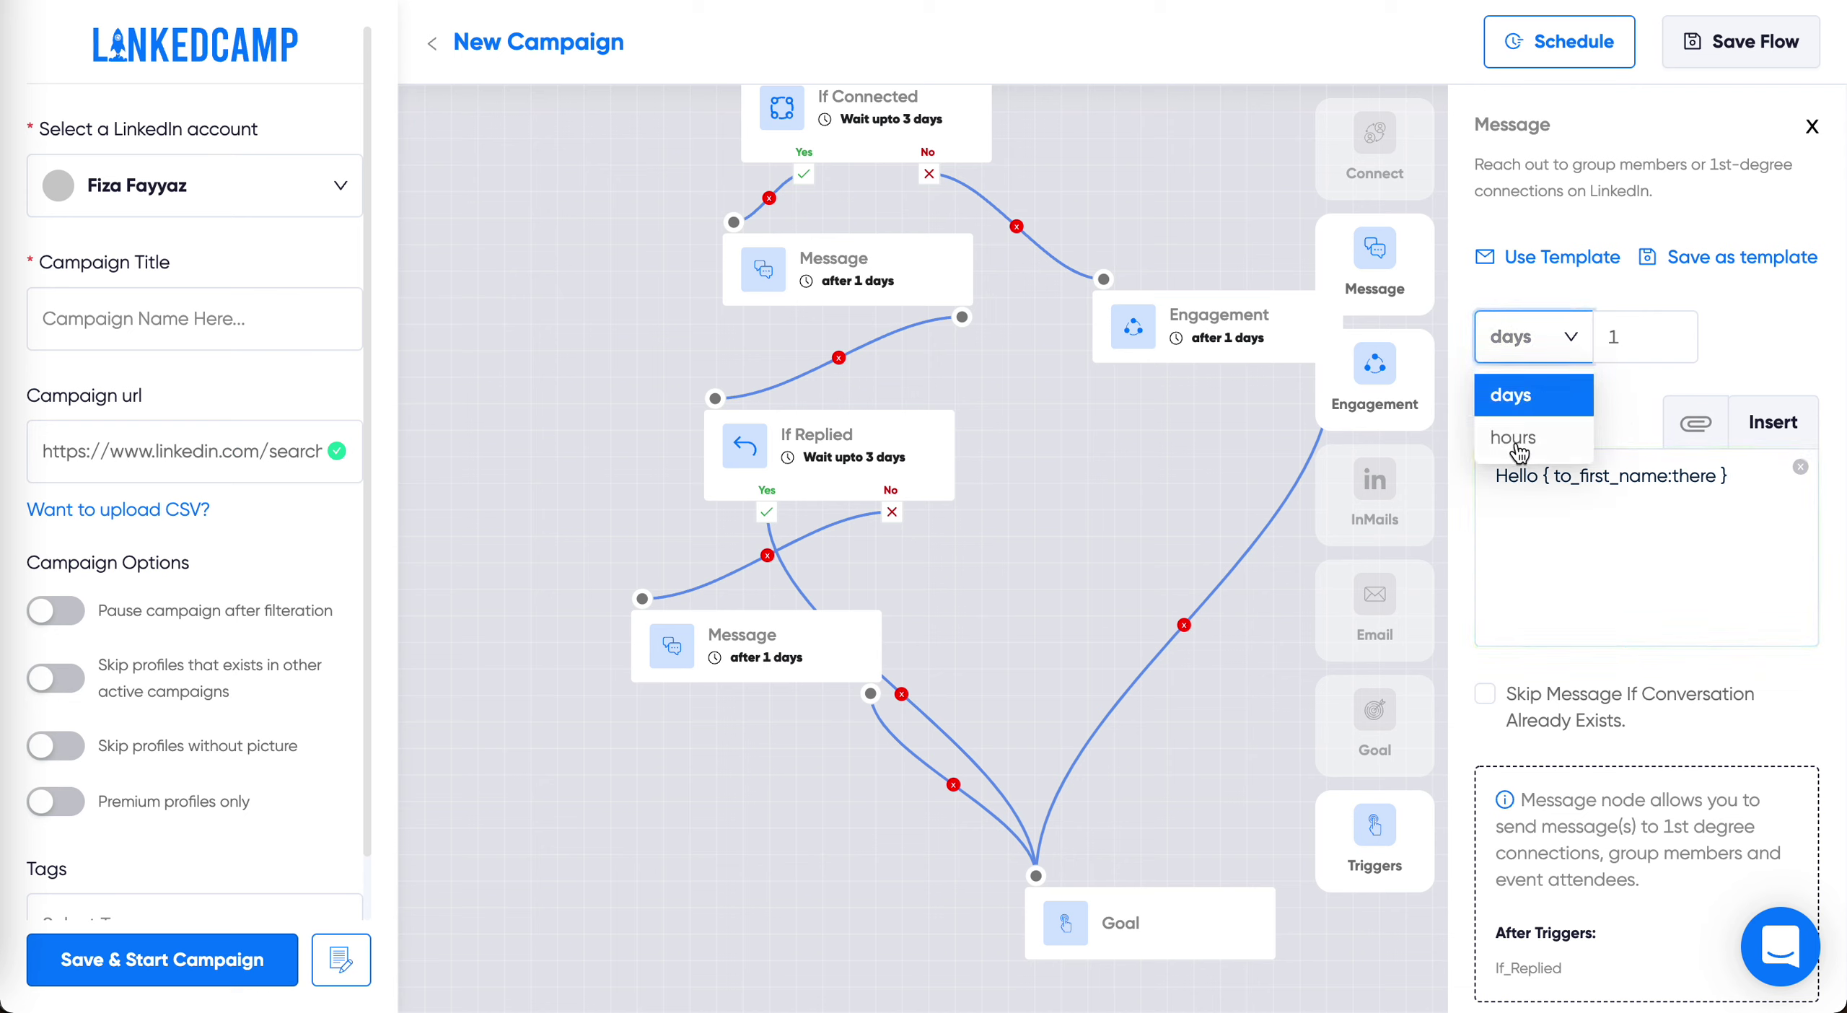
{"action": "left_click", "coordinate": [1558, 436]}
{"action": "double_click", "coordinate": [1636, 337]}
{"action": "key", "text": "Tab"}
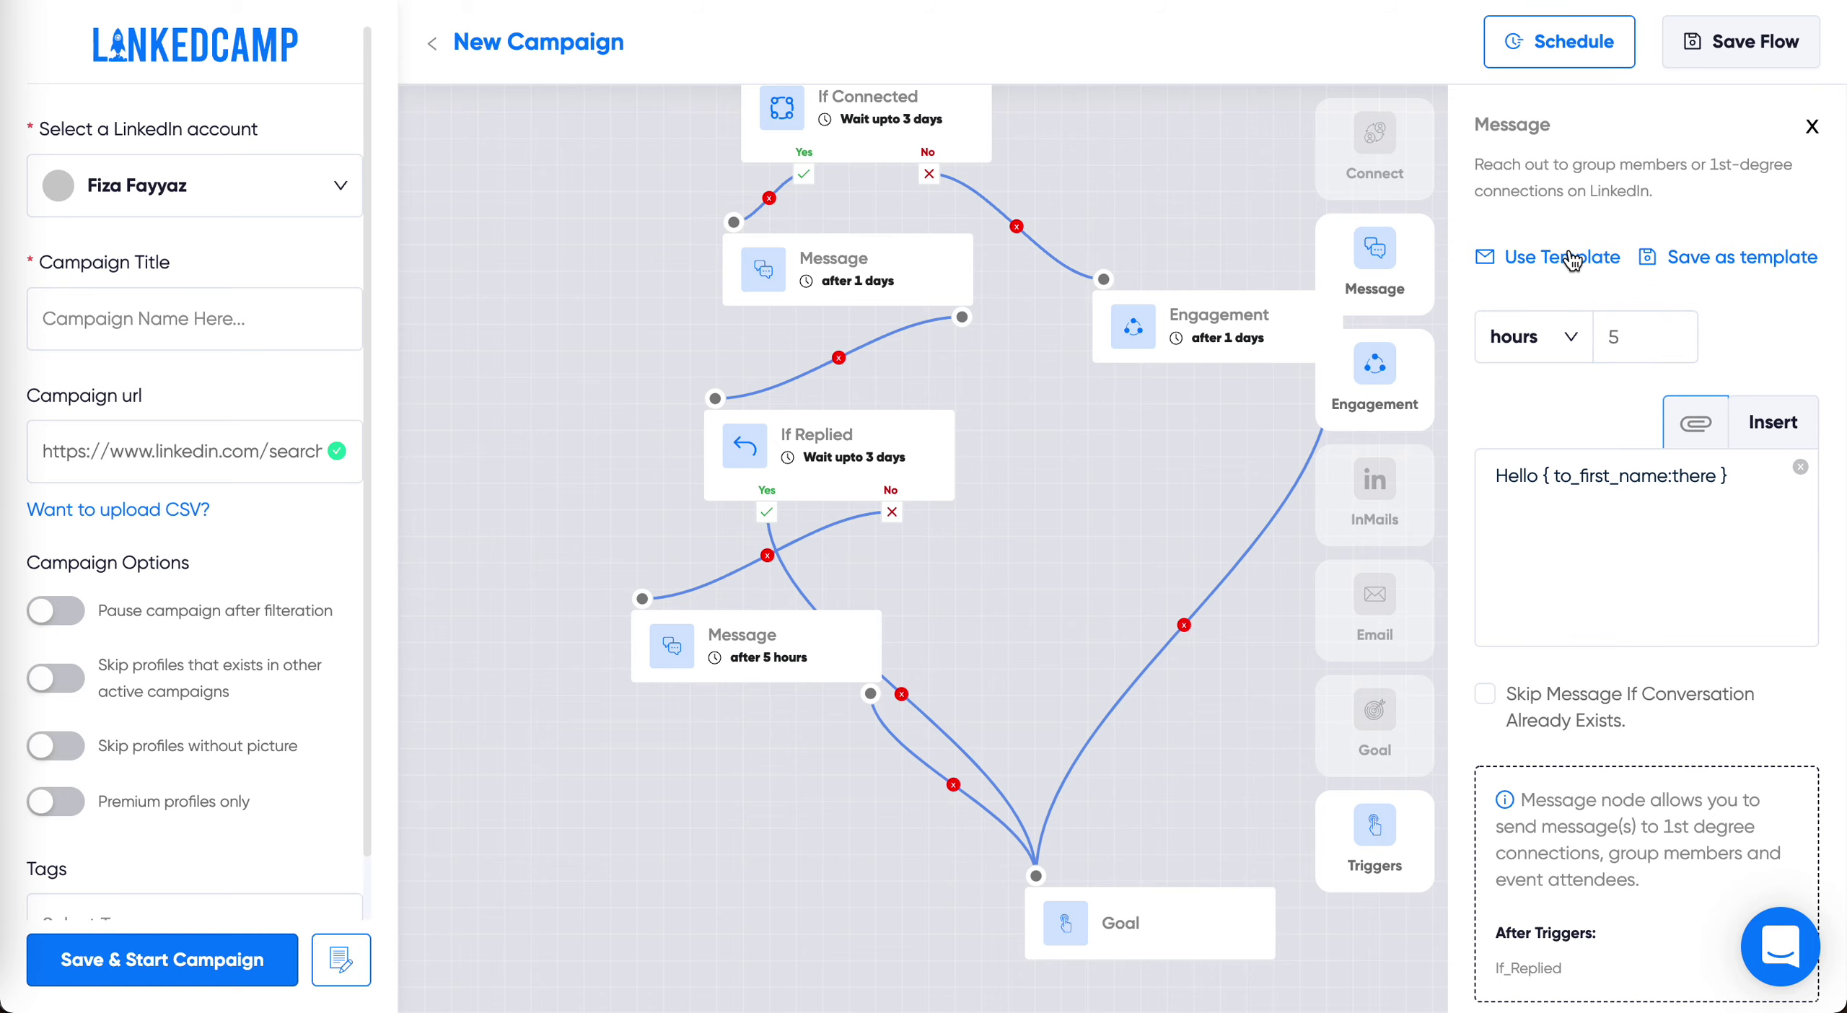
Fill the second Message node with the generic Sales template Invite to Connect Request and read through its text
{"action": "left_click", "coordinate": [1573, 258]}
{"action": "left_click", "coordinate": [852, 207]}
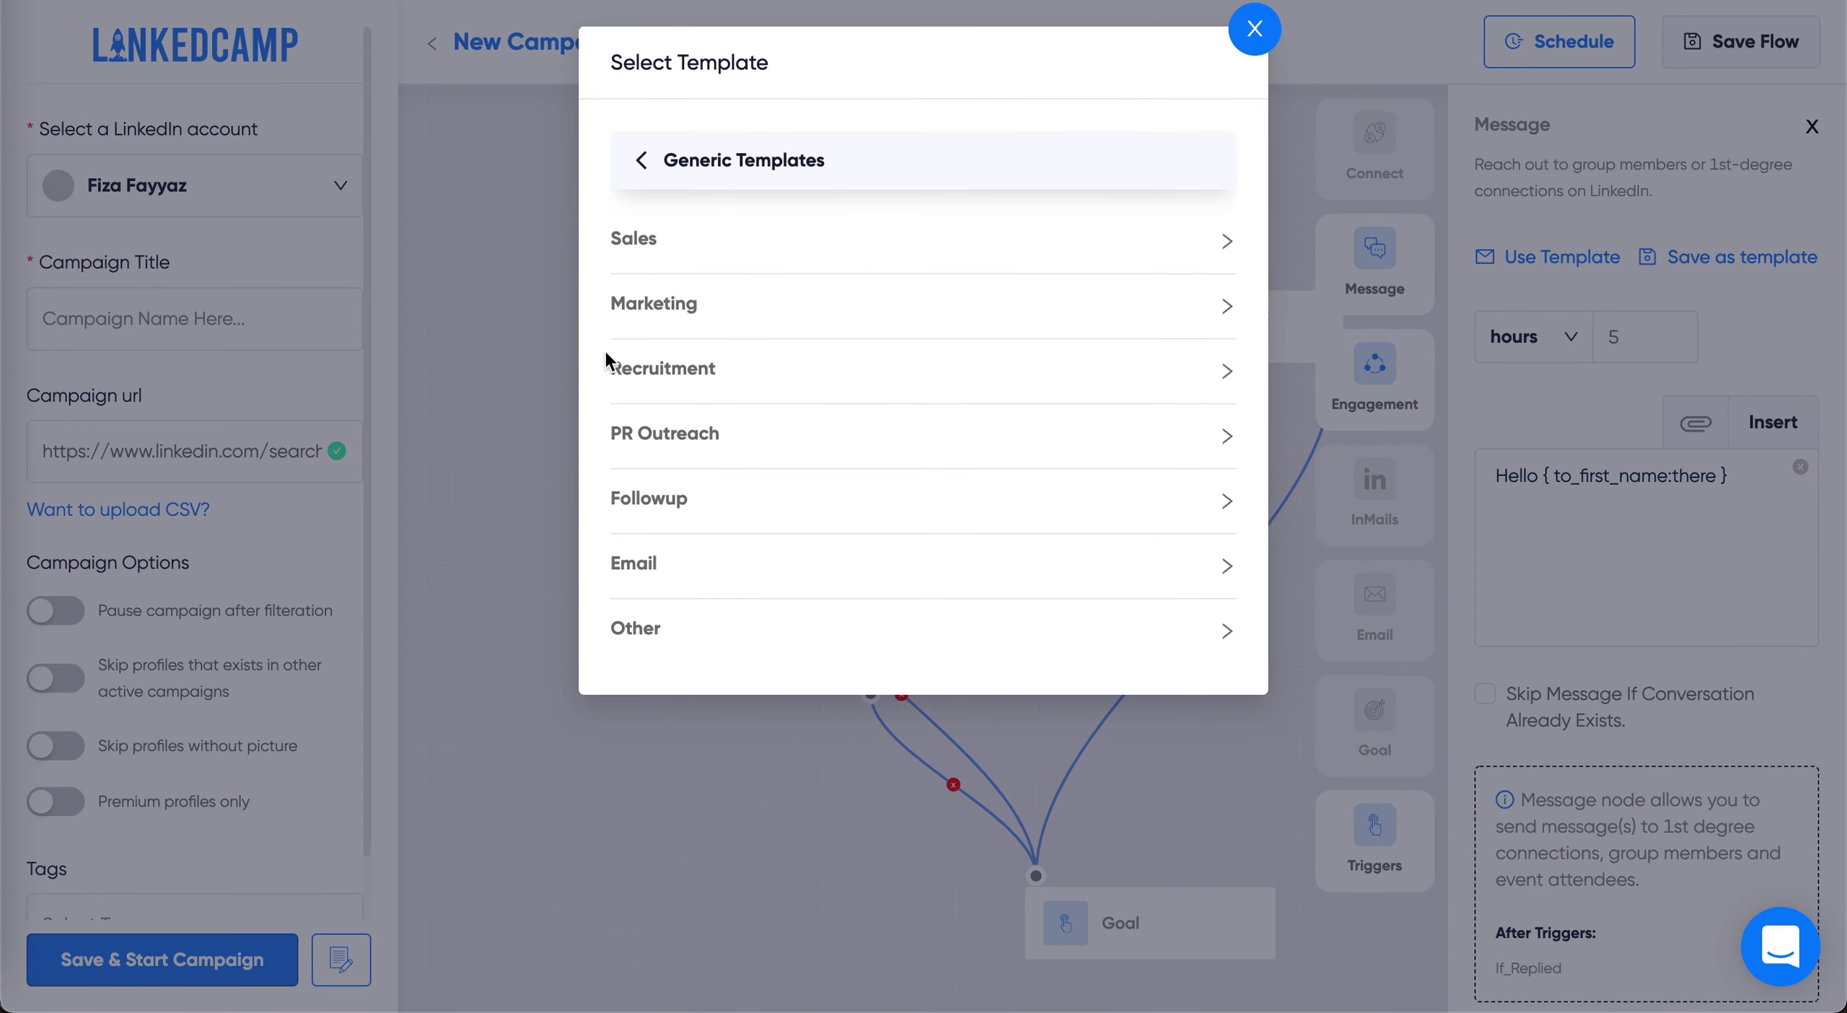
{"action": "left_click", "coordinate": [653, 242]}
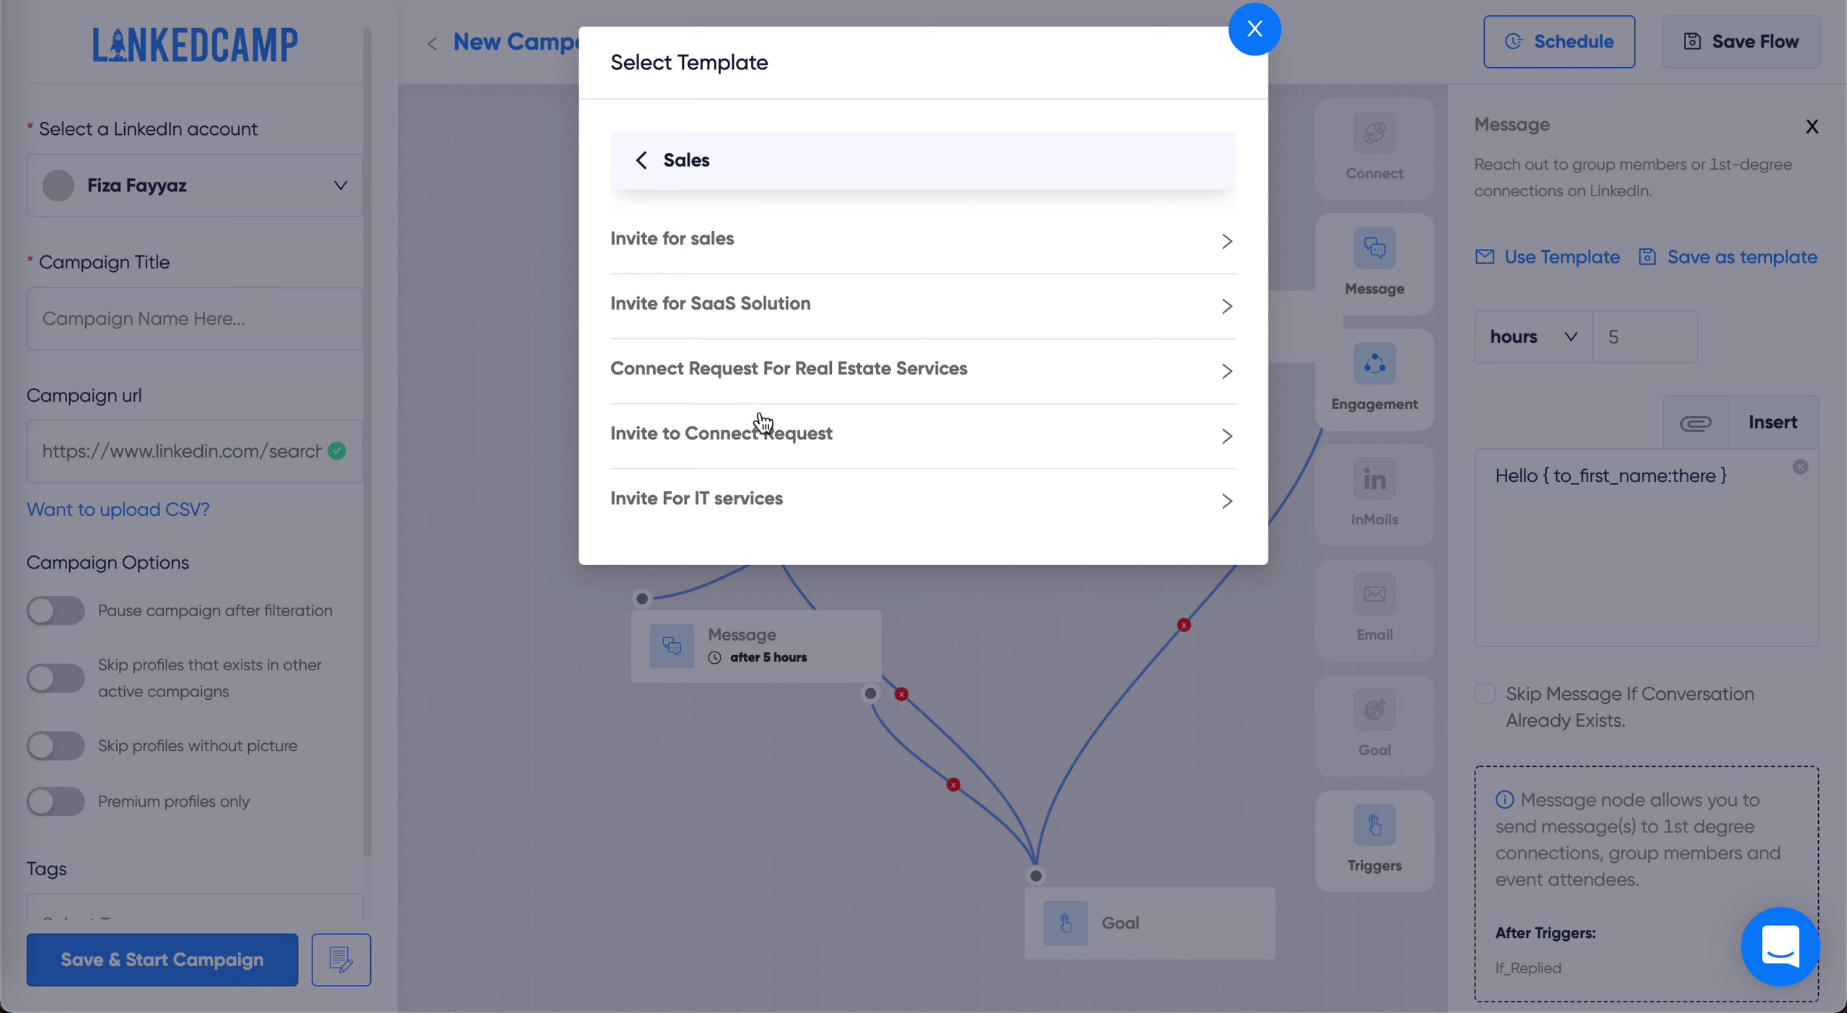
{"action": "left_click", "coordinate": [739, 438]}
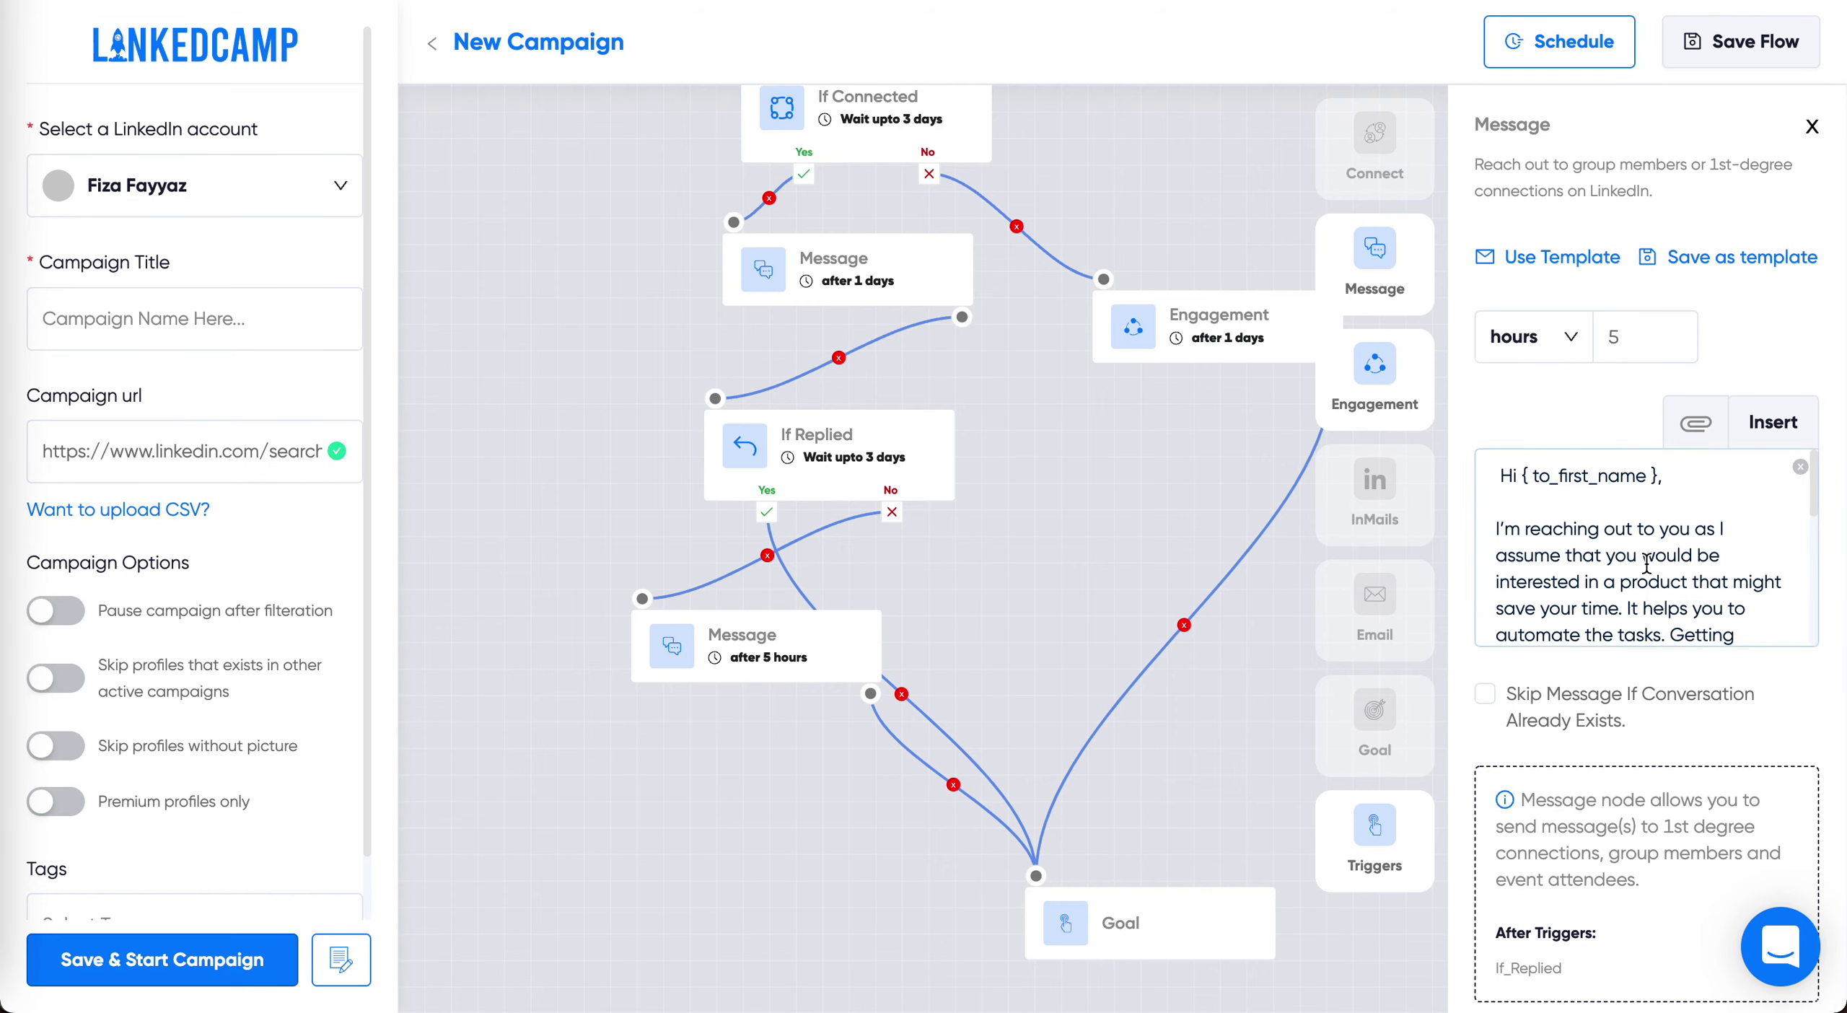
{"action": "scroll", "coordinate": [1647, 554], "scroll_direction": "down", "scroll_amount": 5}
{"action": "scroll", "coordinate": [1647, 554], "scroll_direction": "up", "scroll_amount": 5}
{"action": "left_click", "coordinate": [1784, 64]}
{"action": "left_click", "coordinate": [1778, 54]}
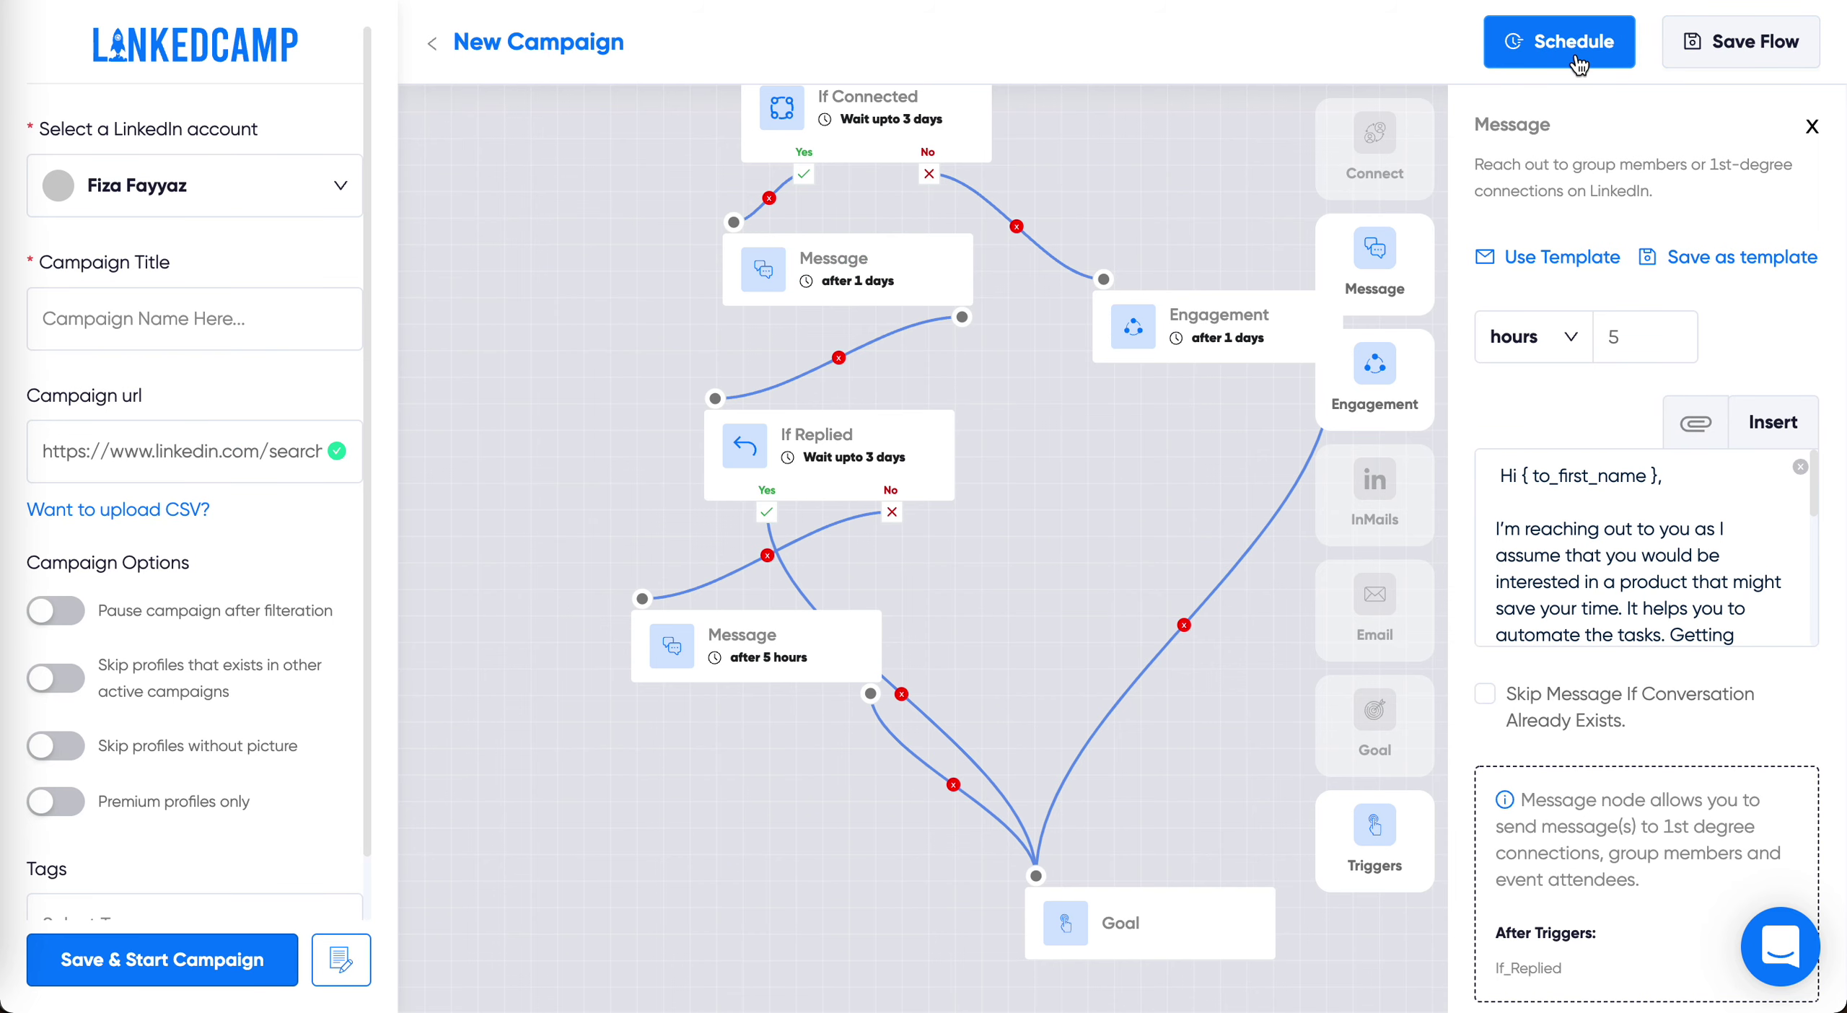
Set the campaign schedule's timezone to America/New York and update the schedule
{"action": "left_click", "coordinate": [1578, 63]}
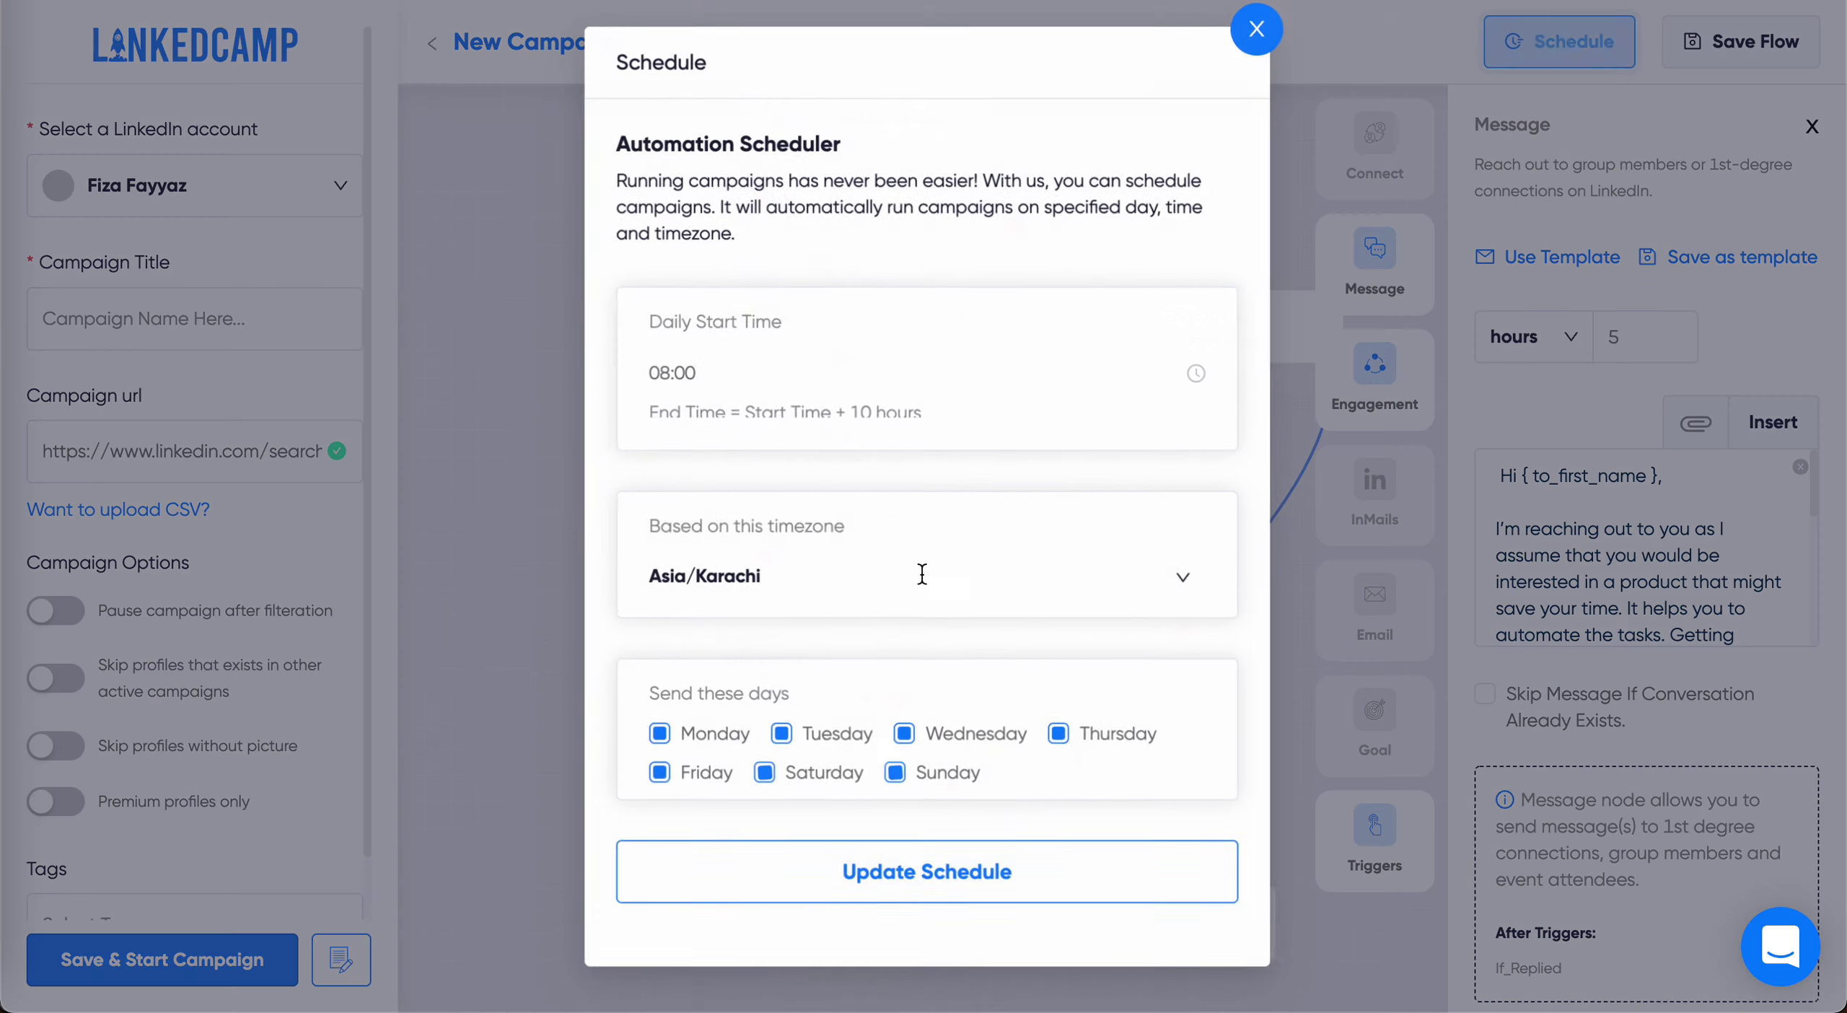
{"action": "left_click", "coordinate": [878, 550]}
{"action": "type", "text": "new"}
{"action": "key", "text": "Return"}
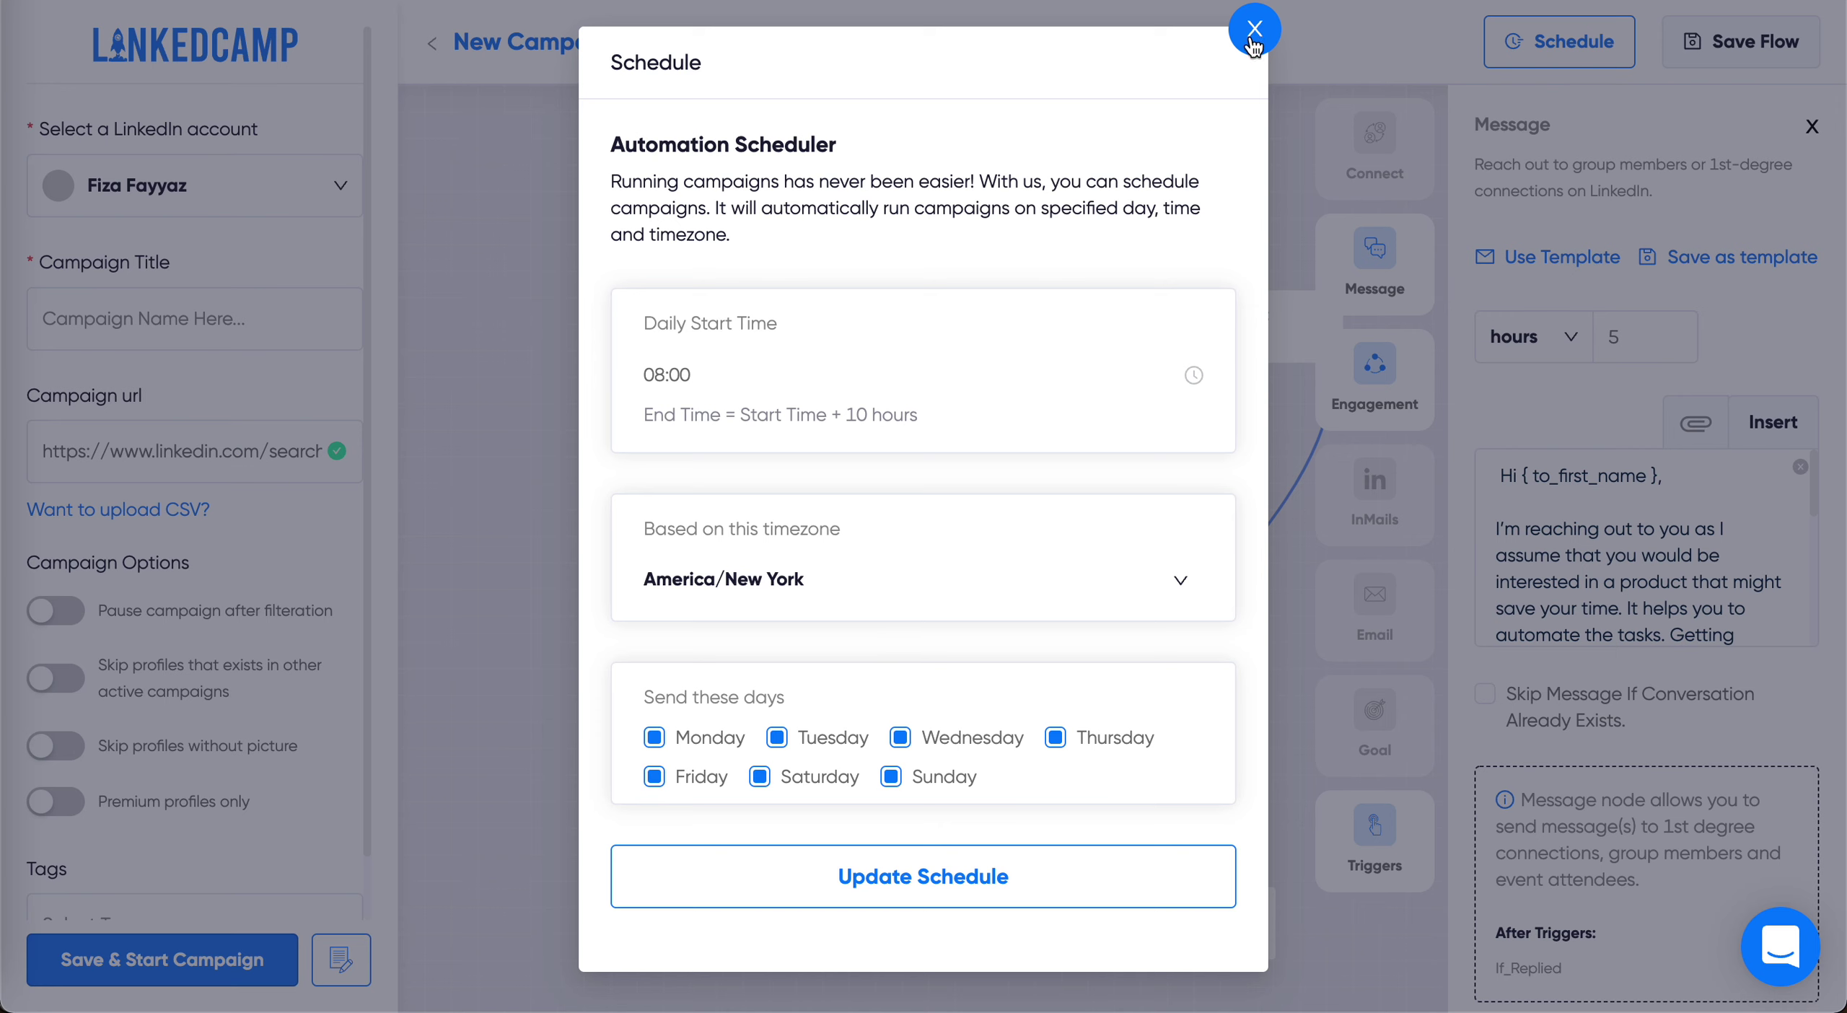
{"action": "left_click", "coordinate": [960, 894]}
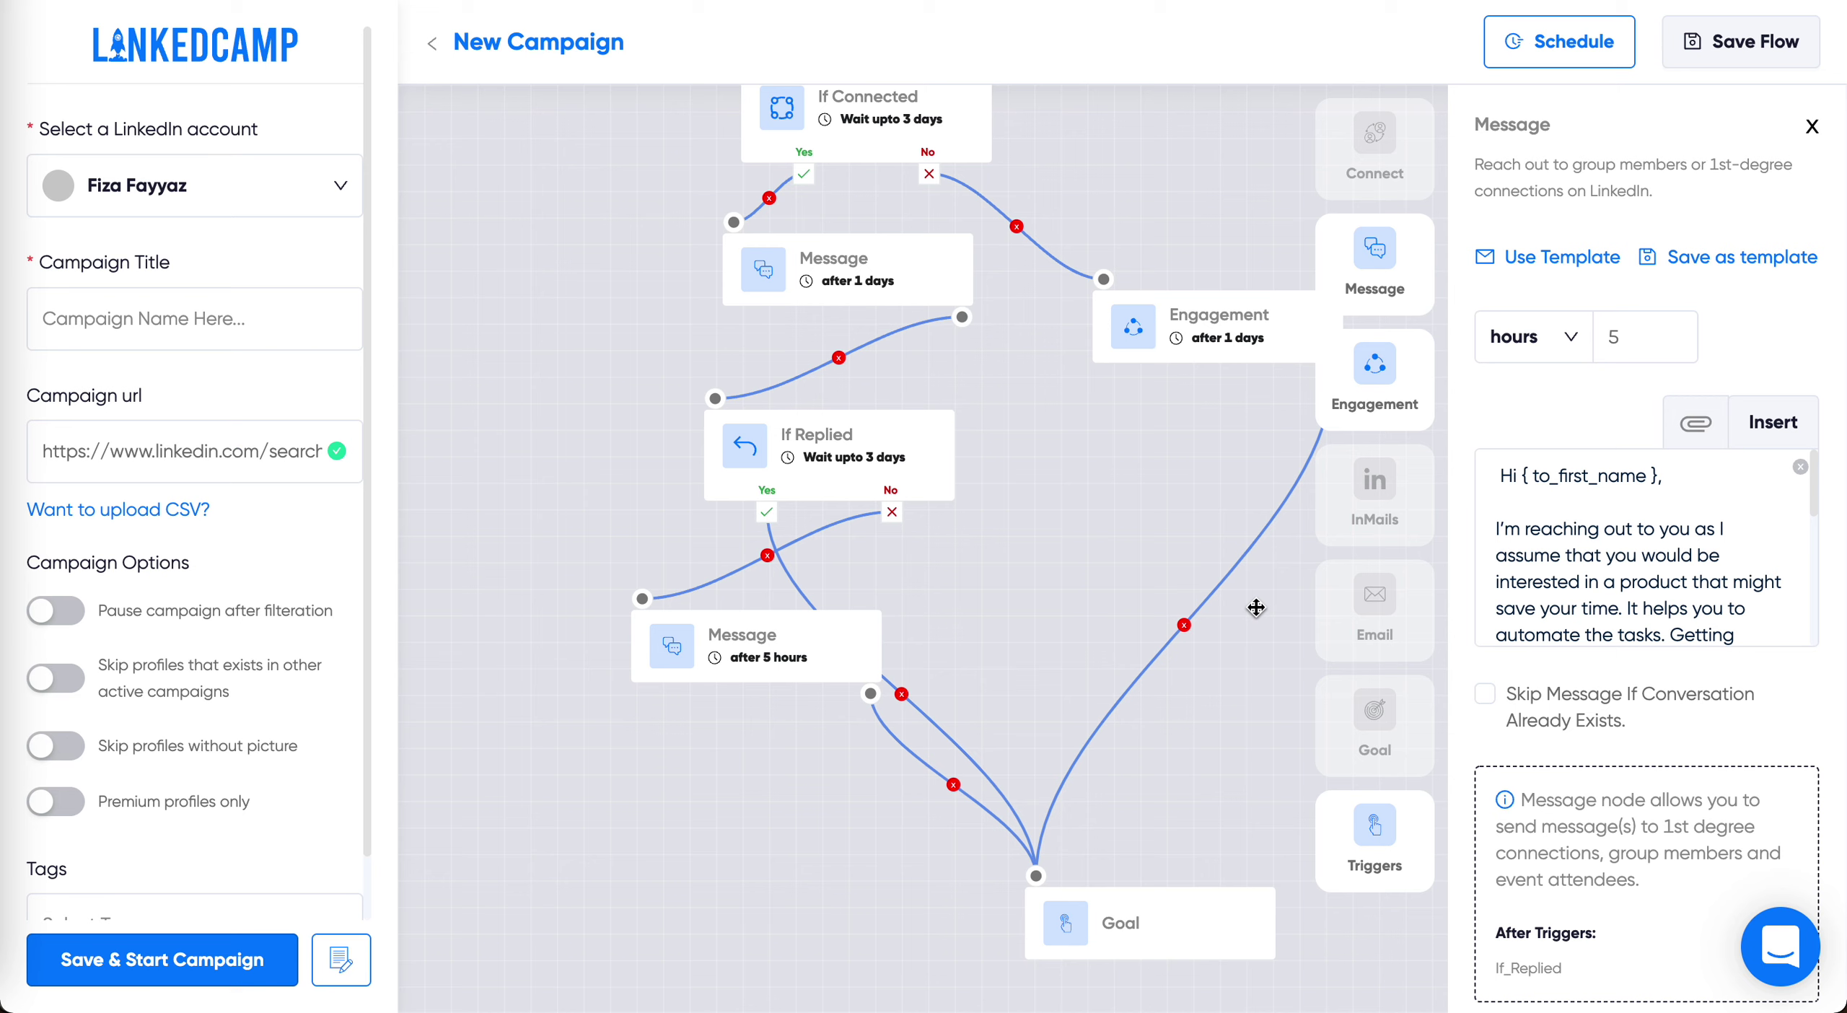
View the list of available triggers, close it, and look over the campaign options and tags
{"action": "left_click", "coordinate": [1377, 857]}
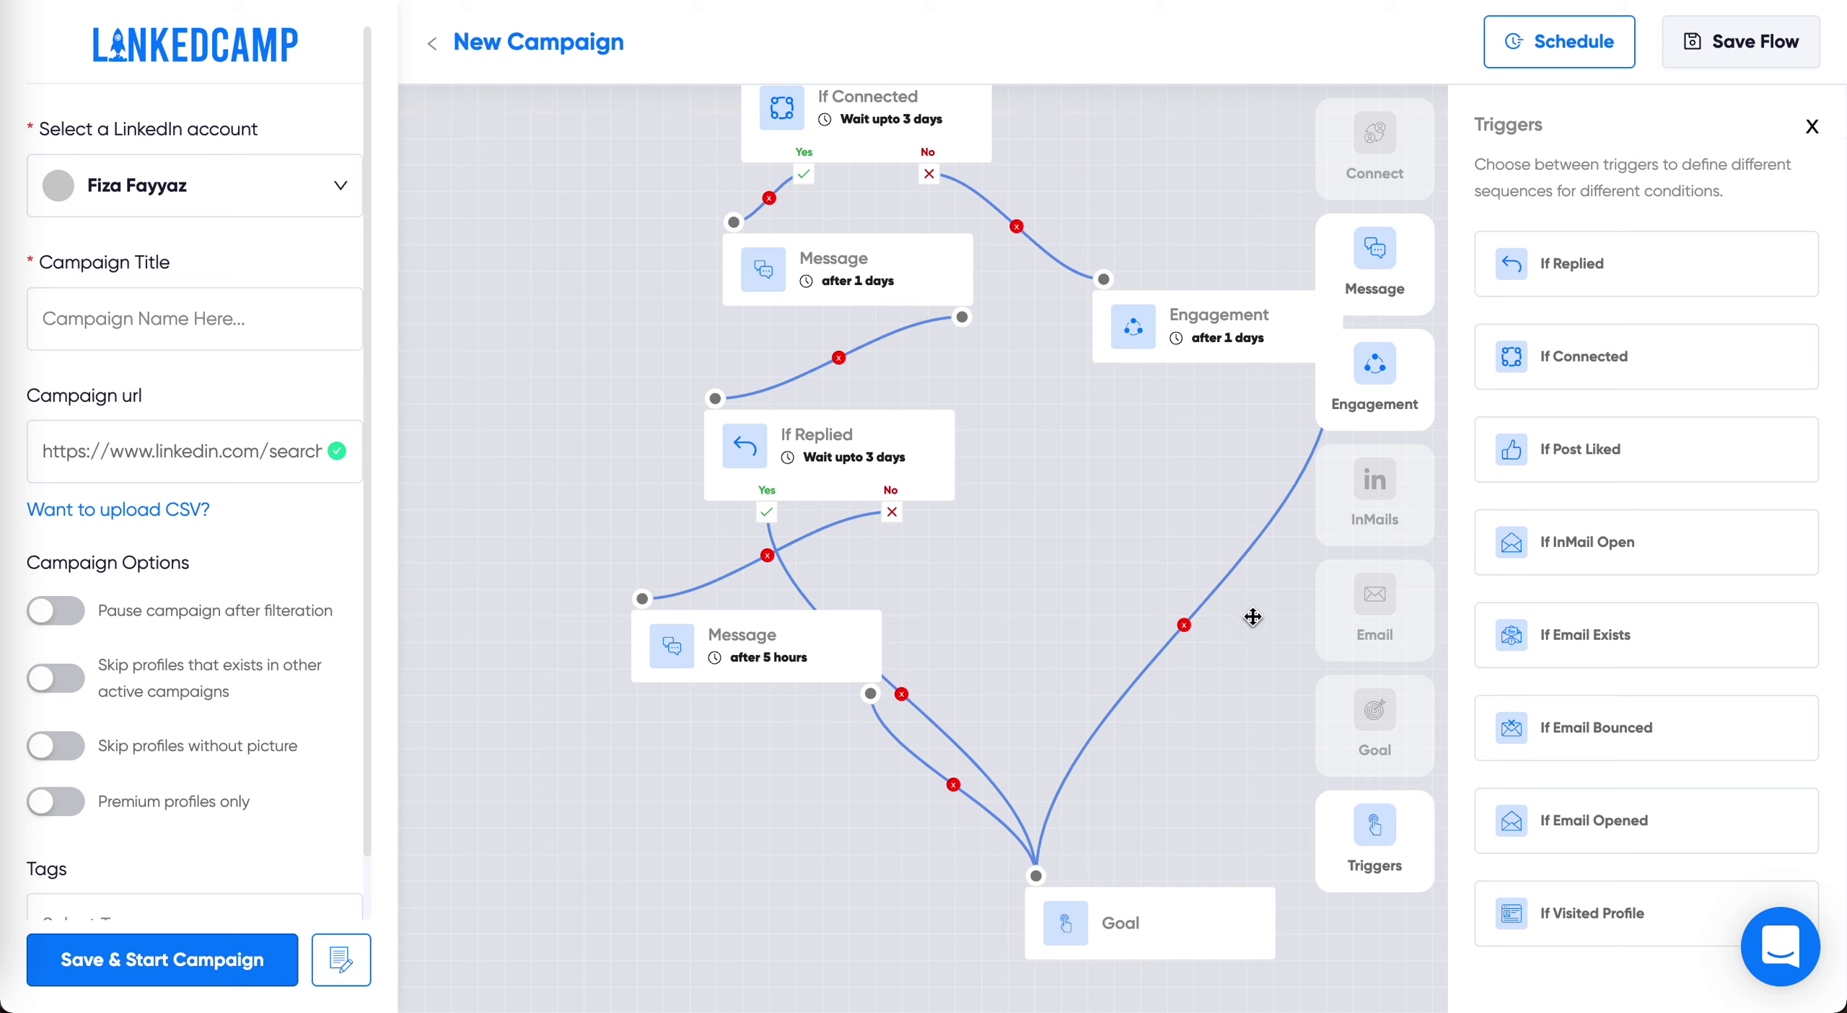
{"action": "left_click", "coordinate": [1814, 129]}
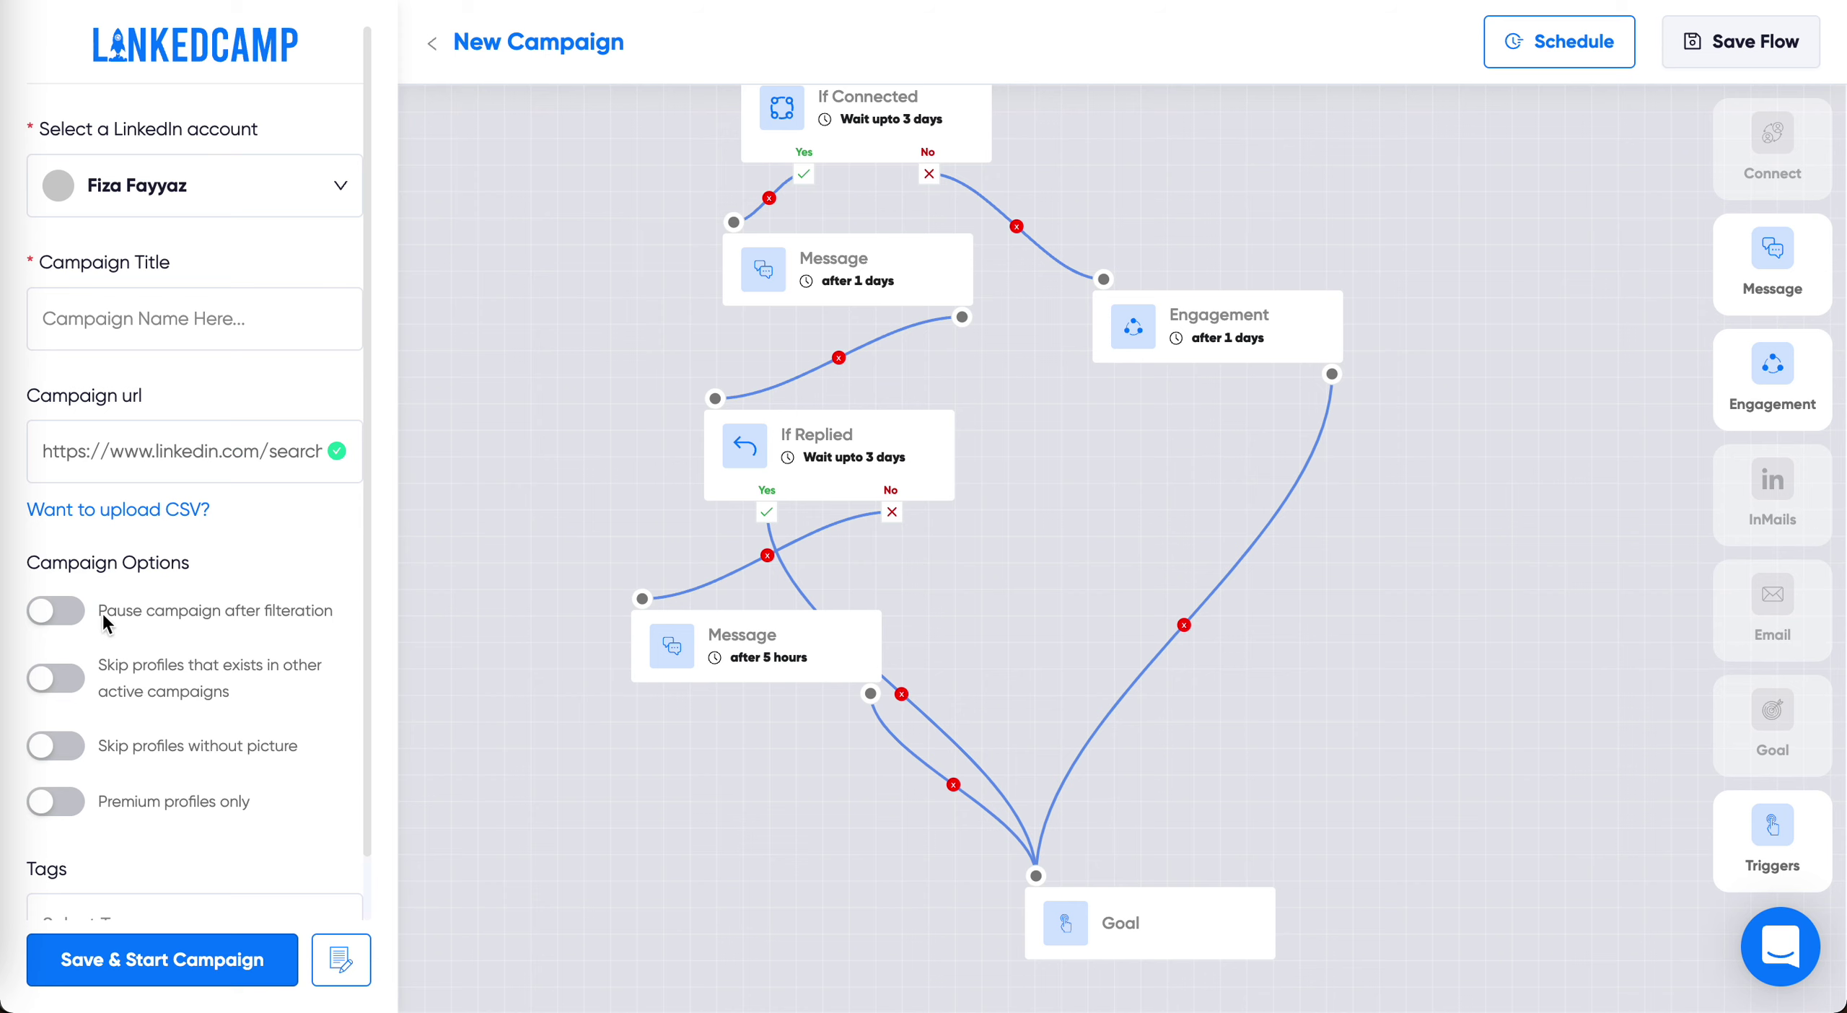
{"action": "scroll", "coordinate": [229, 785], "scroll_direction": "down", "scroll_amount": 1}
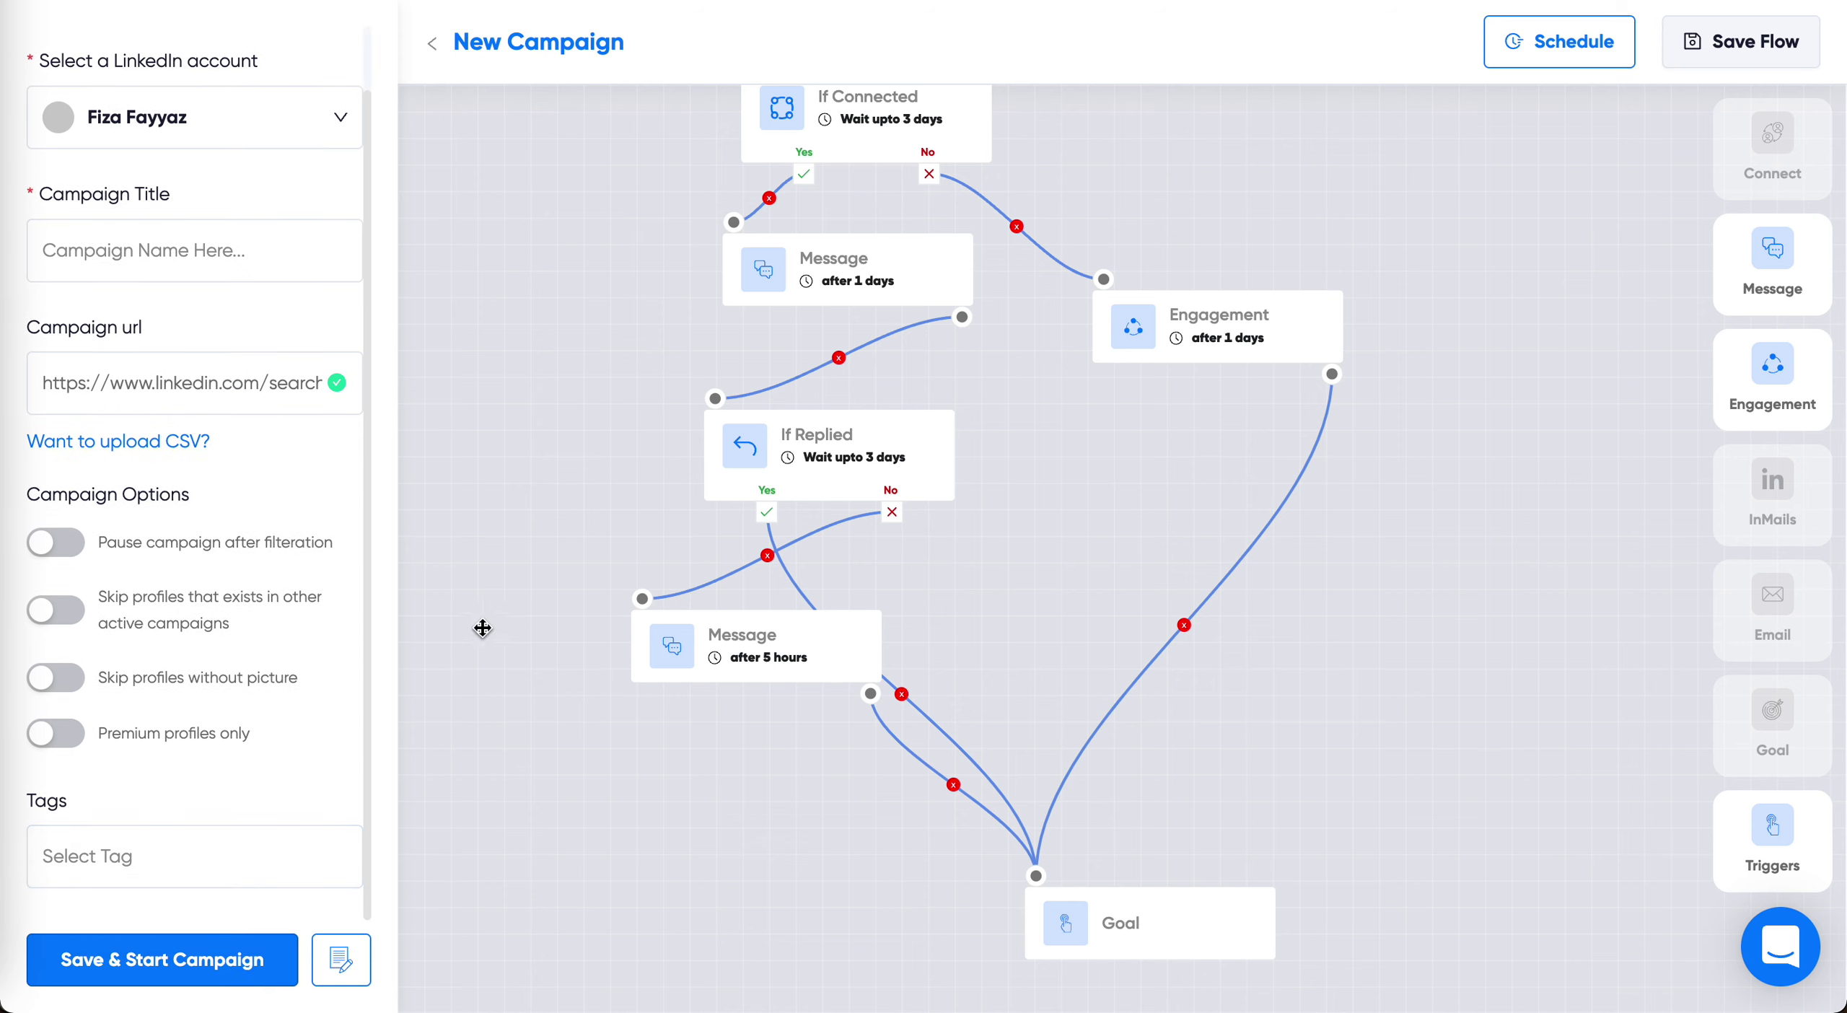
Leave the new campaign without saving it and open the Saved Flows page
{"action": "left_click", "coordinate": [440, 47]}
{"action": "left_click", "coordinate": [858, 674]}
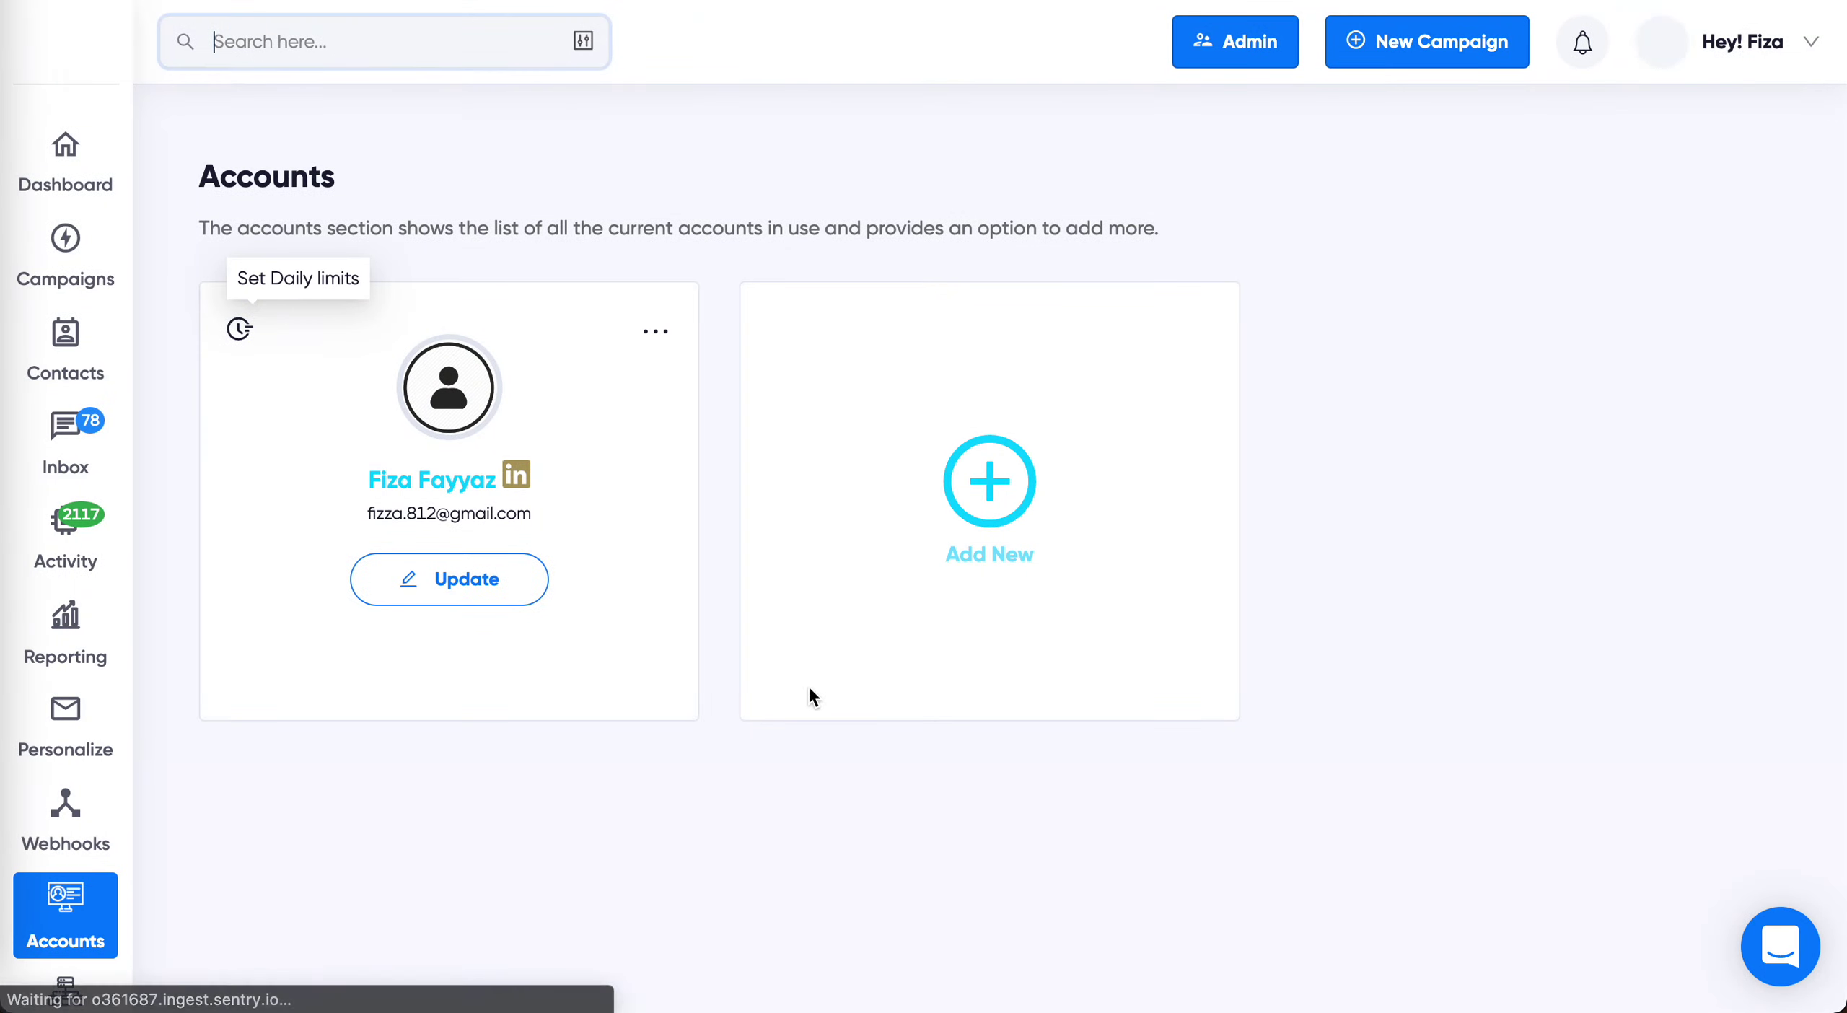
{"action": "scroll", "coordinate": [77, 791], "scroll_direction": "down", "scroll_amount": 2}
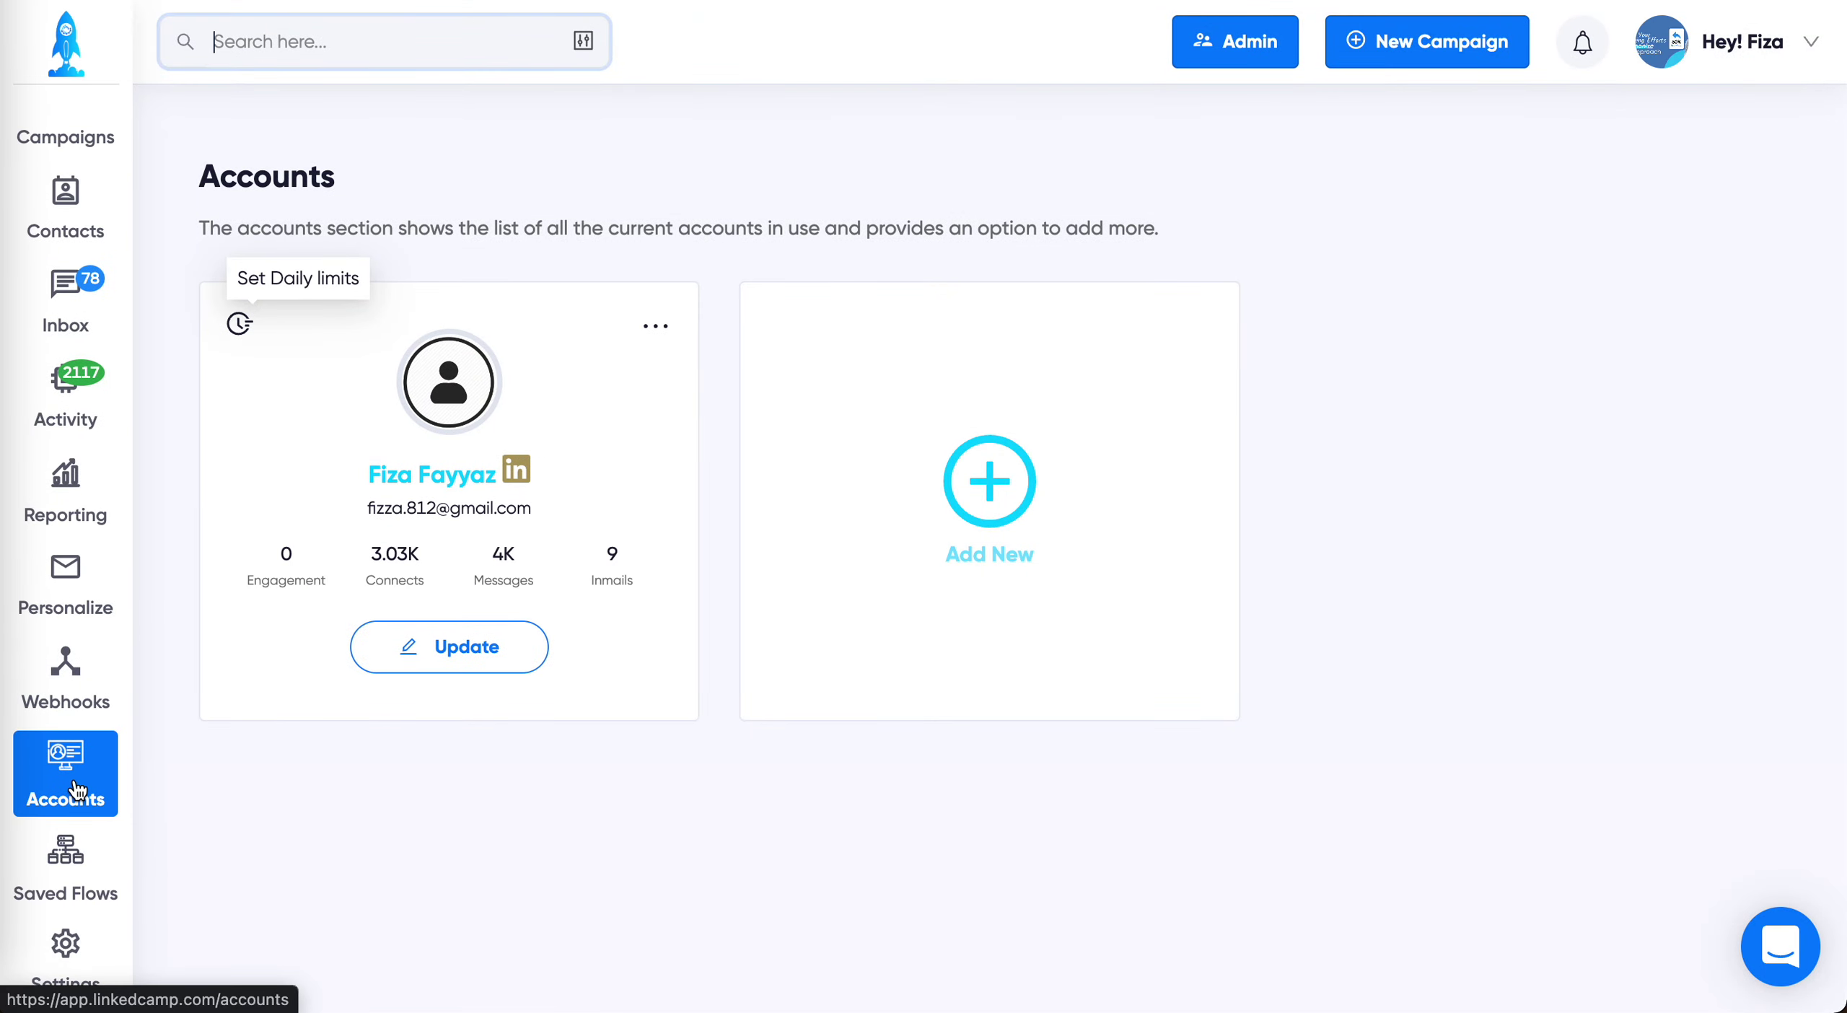
{"action": "left_click", "coordinate": [72, 883]}
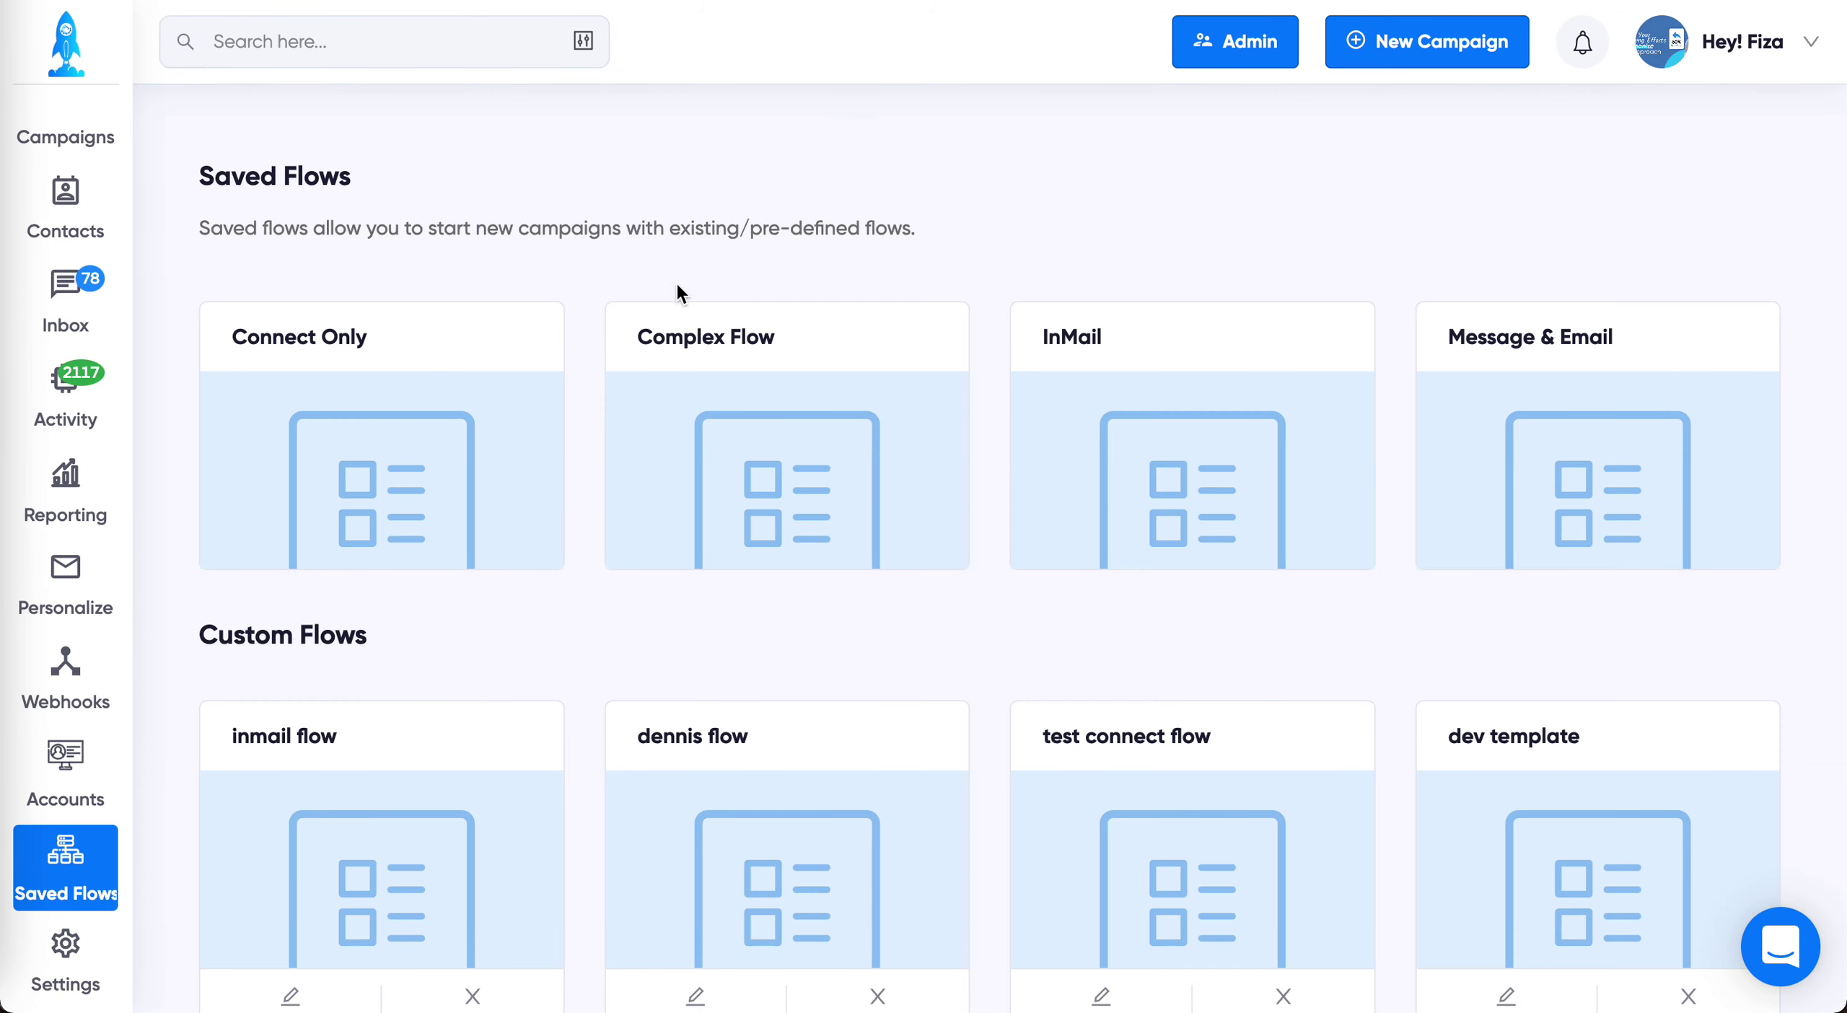
Browse the saved flows, open LC Basic Flow from Agency Flows, and leave it discarding the changes
{"action": "scroll", "coordinate": [762, 749], "scroll_direction": "down", "scroll_amount": 5}
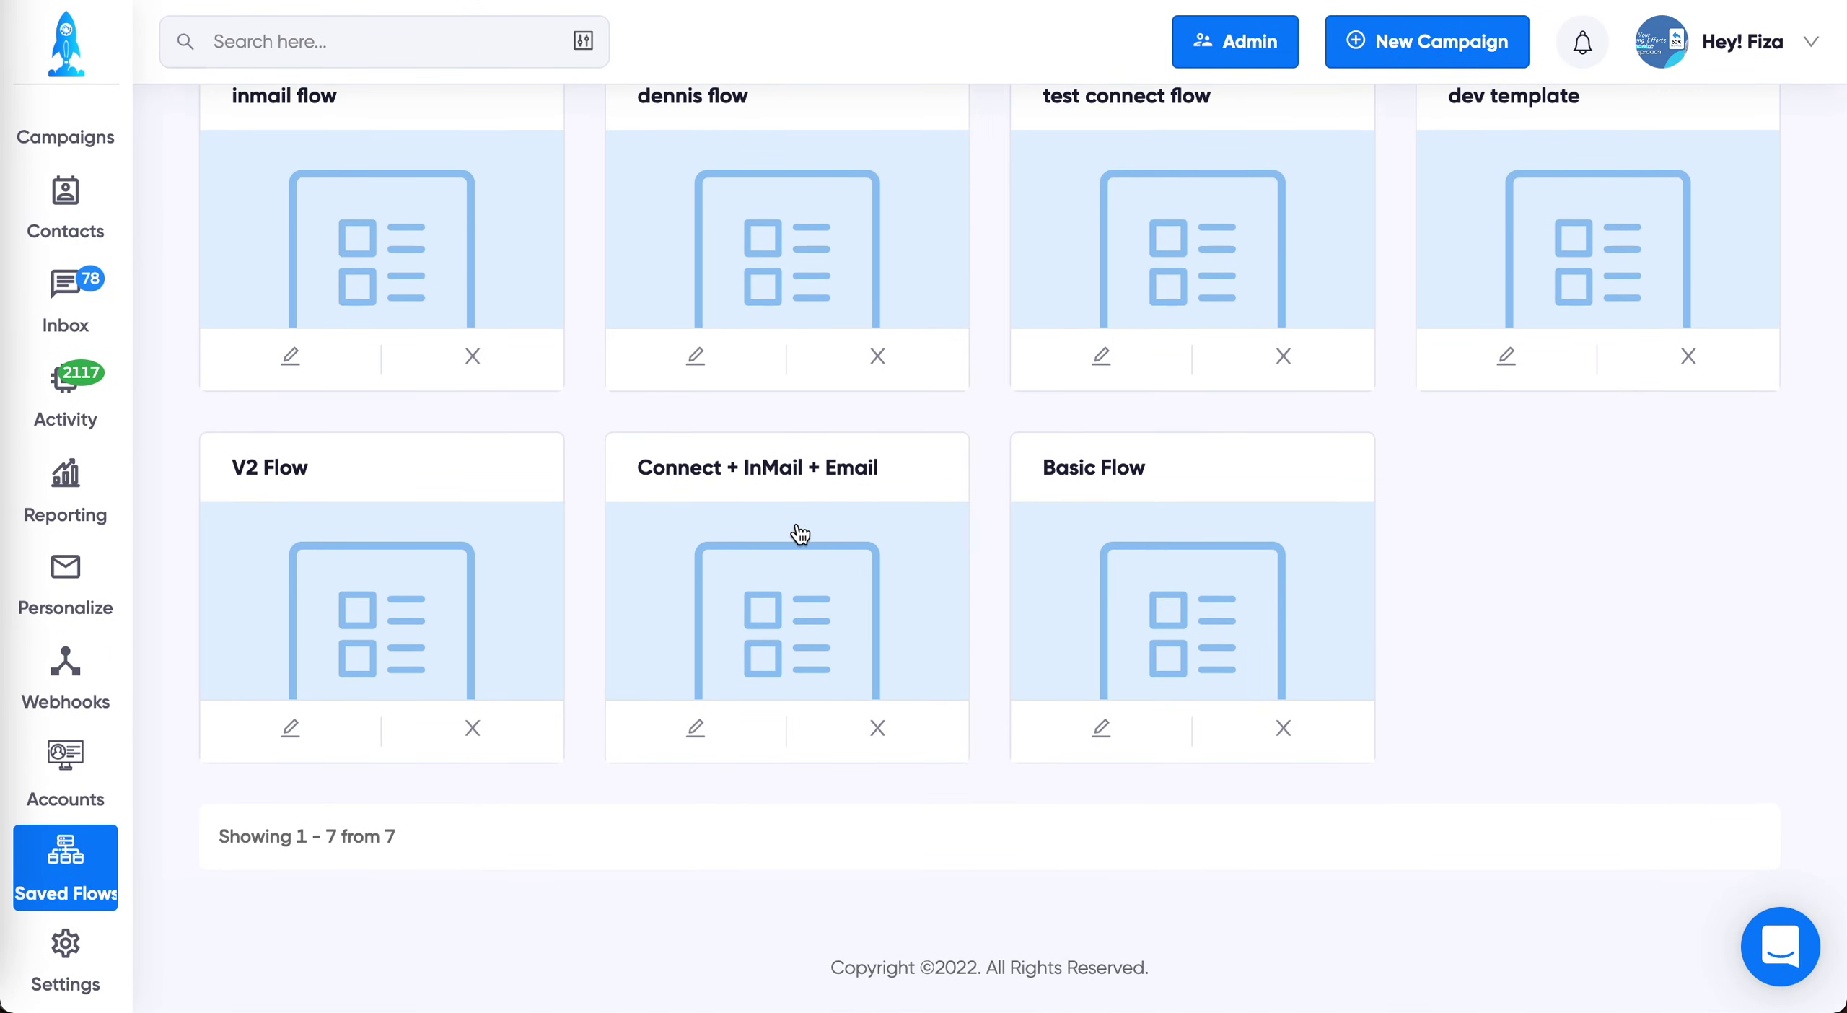
{"action": "scroll", "coordinate": [570, 556], "scroll_direction": "up", "scroll_amount": 5}
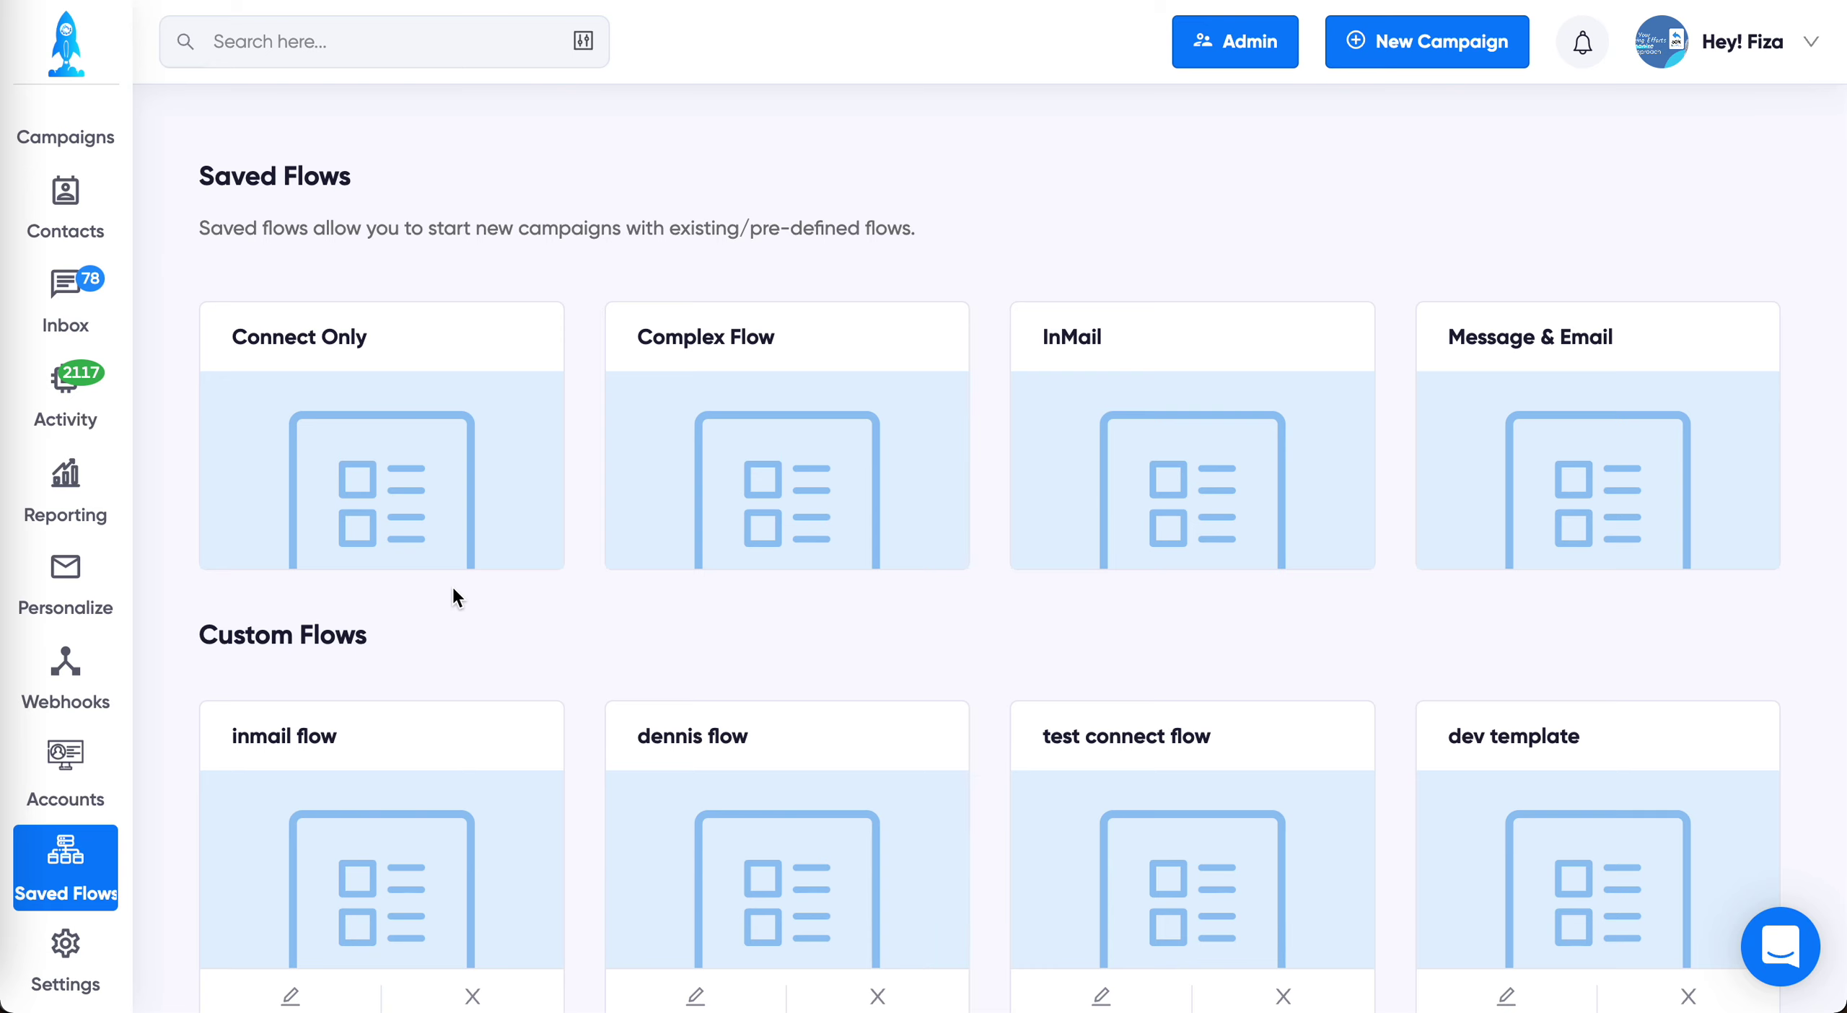
{"action": "scroll", "coordinate": [717, 647], "scroll_direction": "down", "scroll_amount": 5}
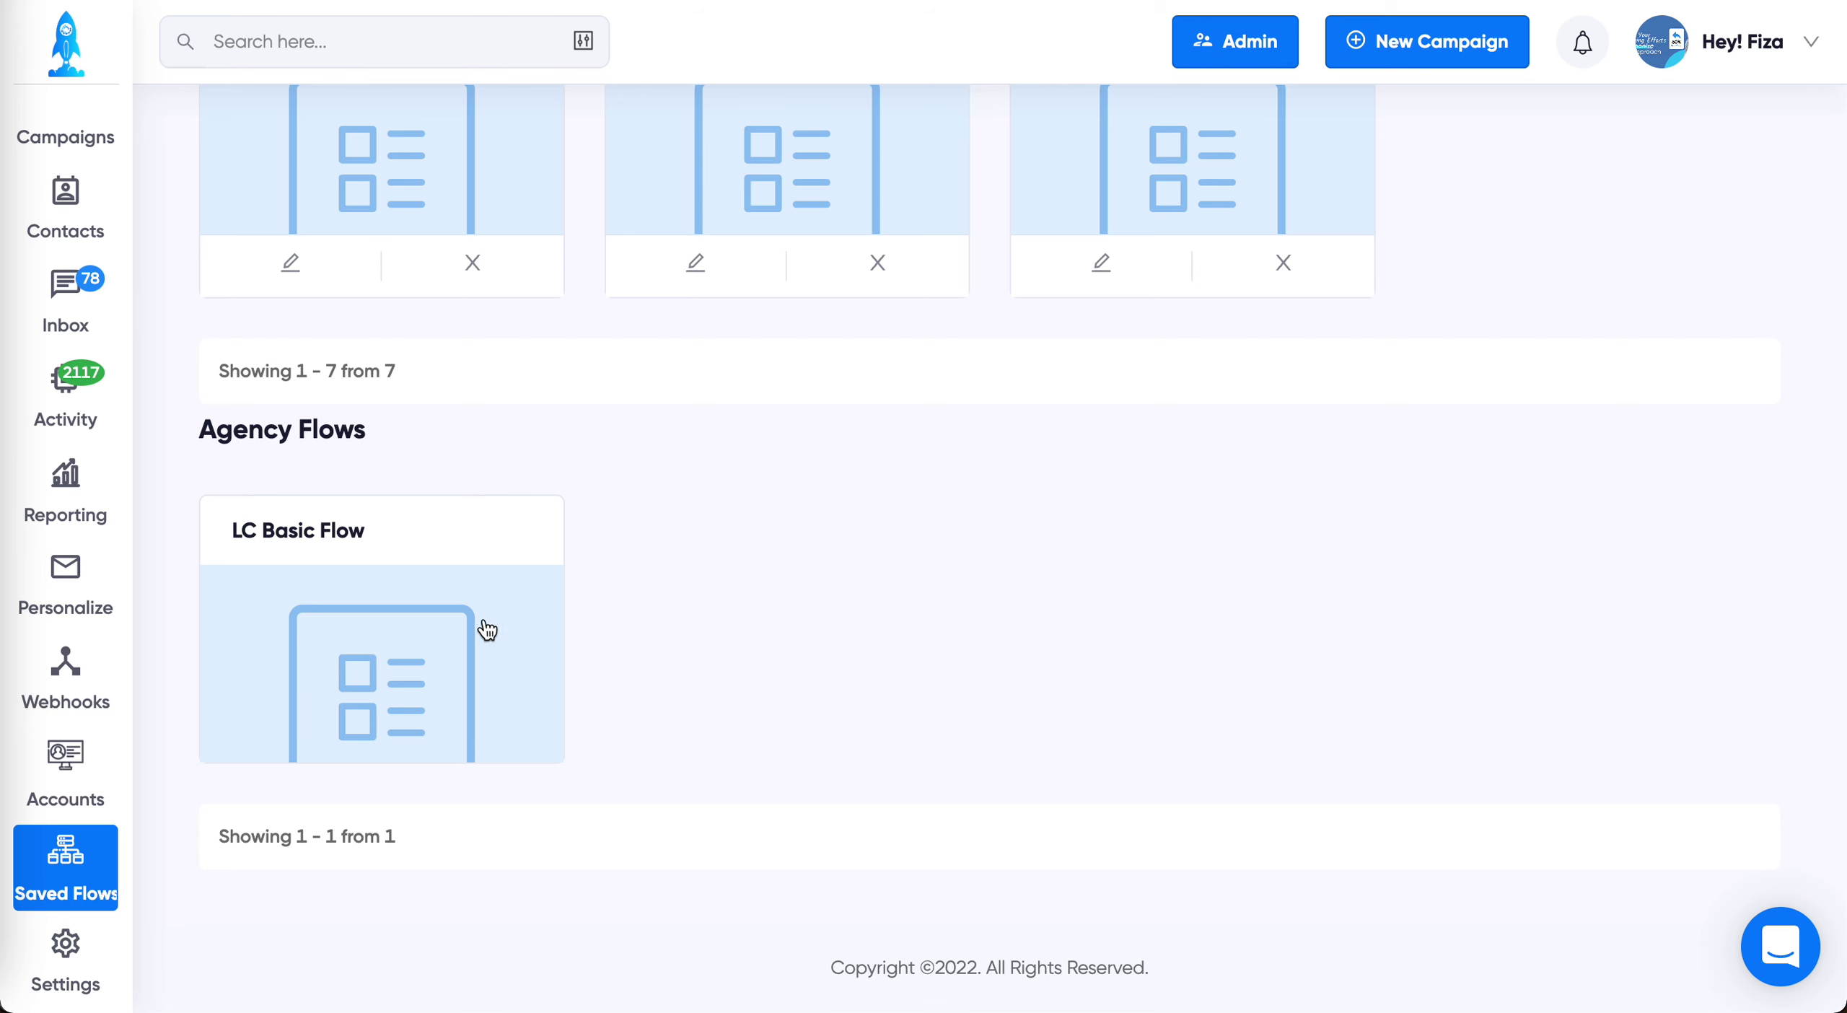
{"action": "left_click", "coordinate": [435, 660]}
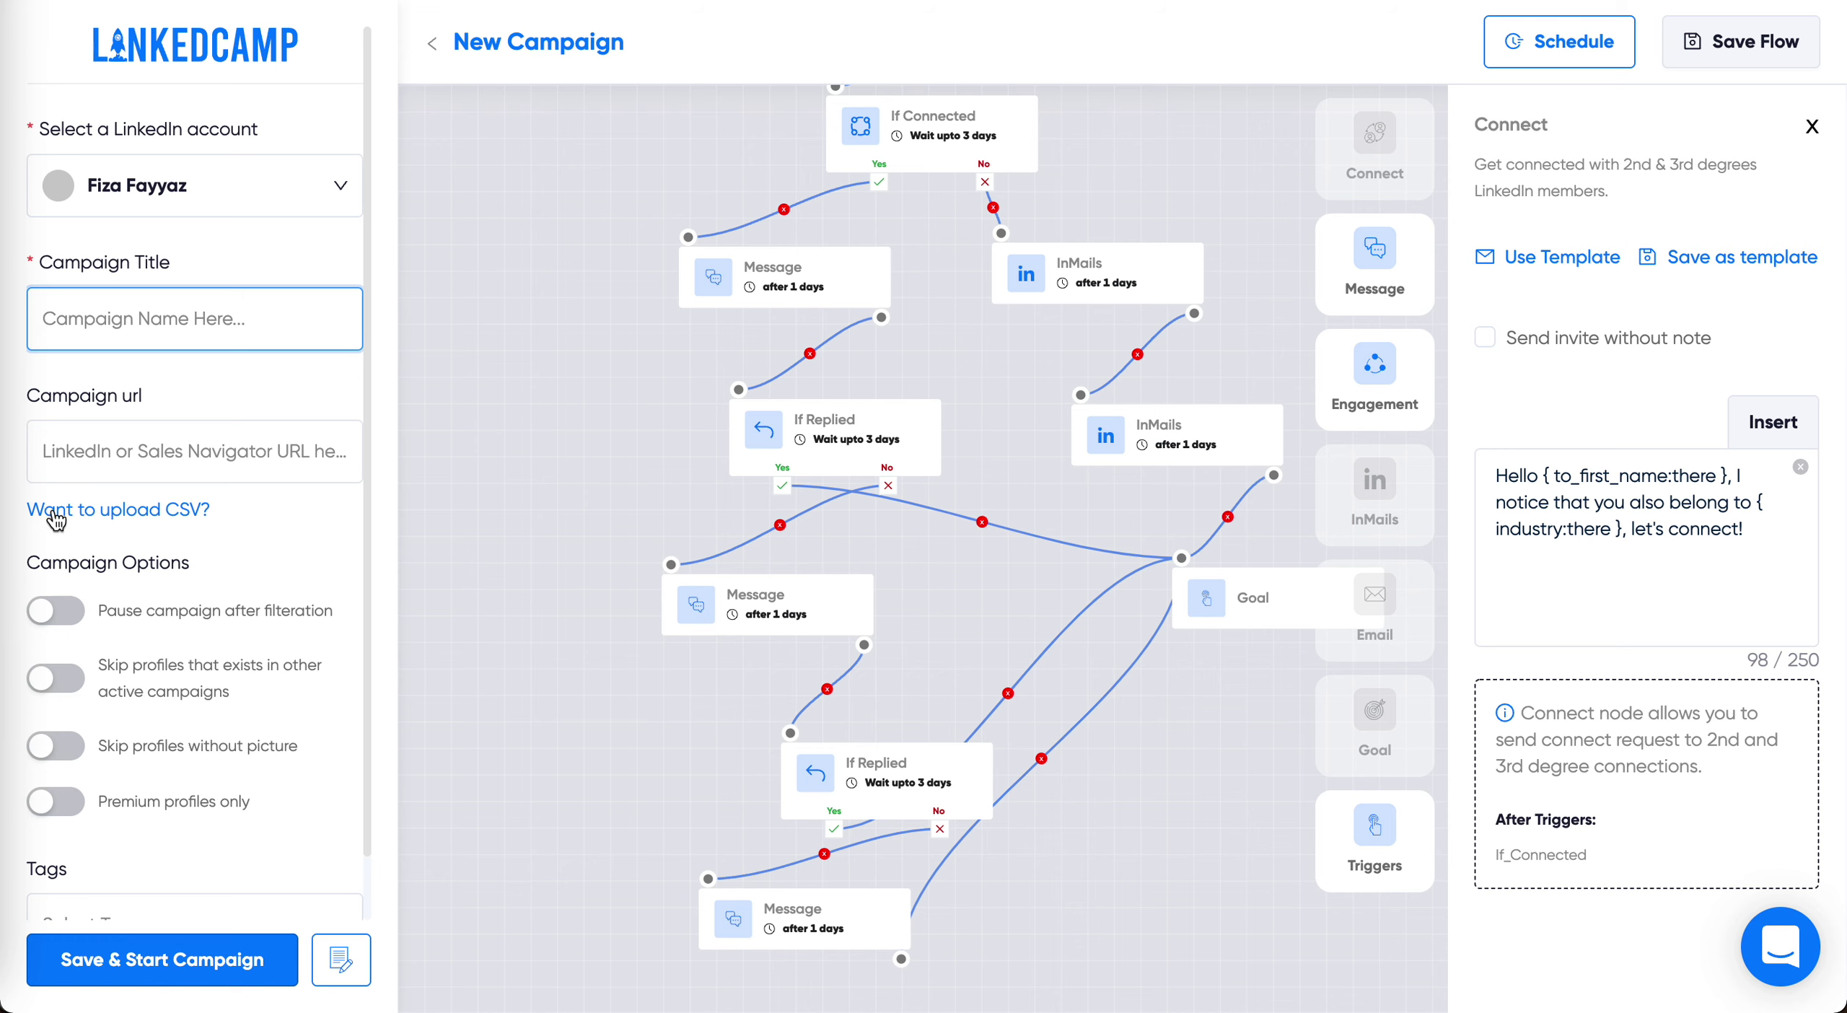
{"action": "left_click", "coordinate": [441, 50]}
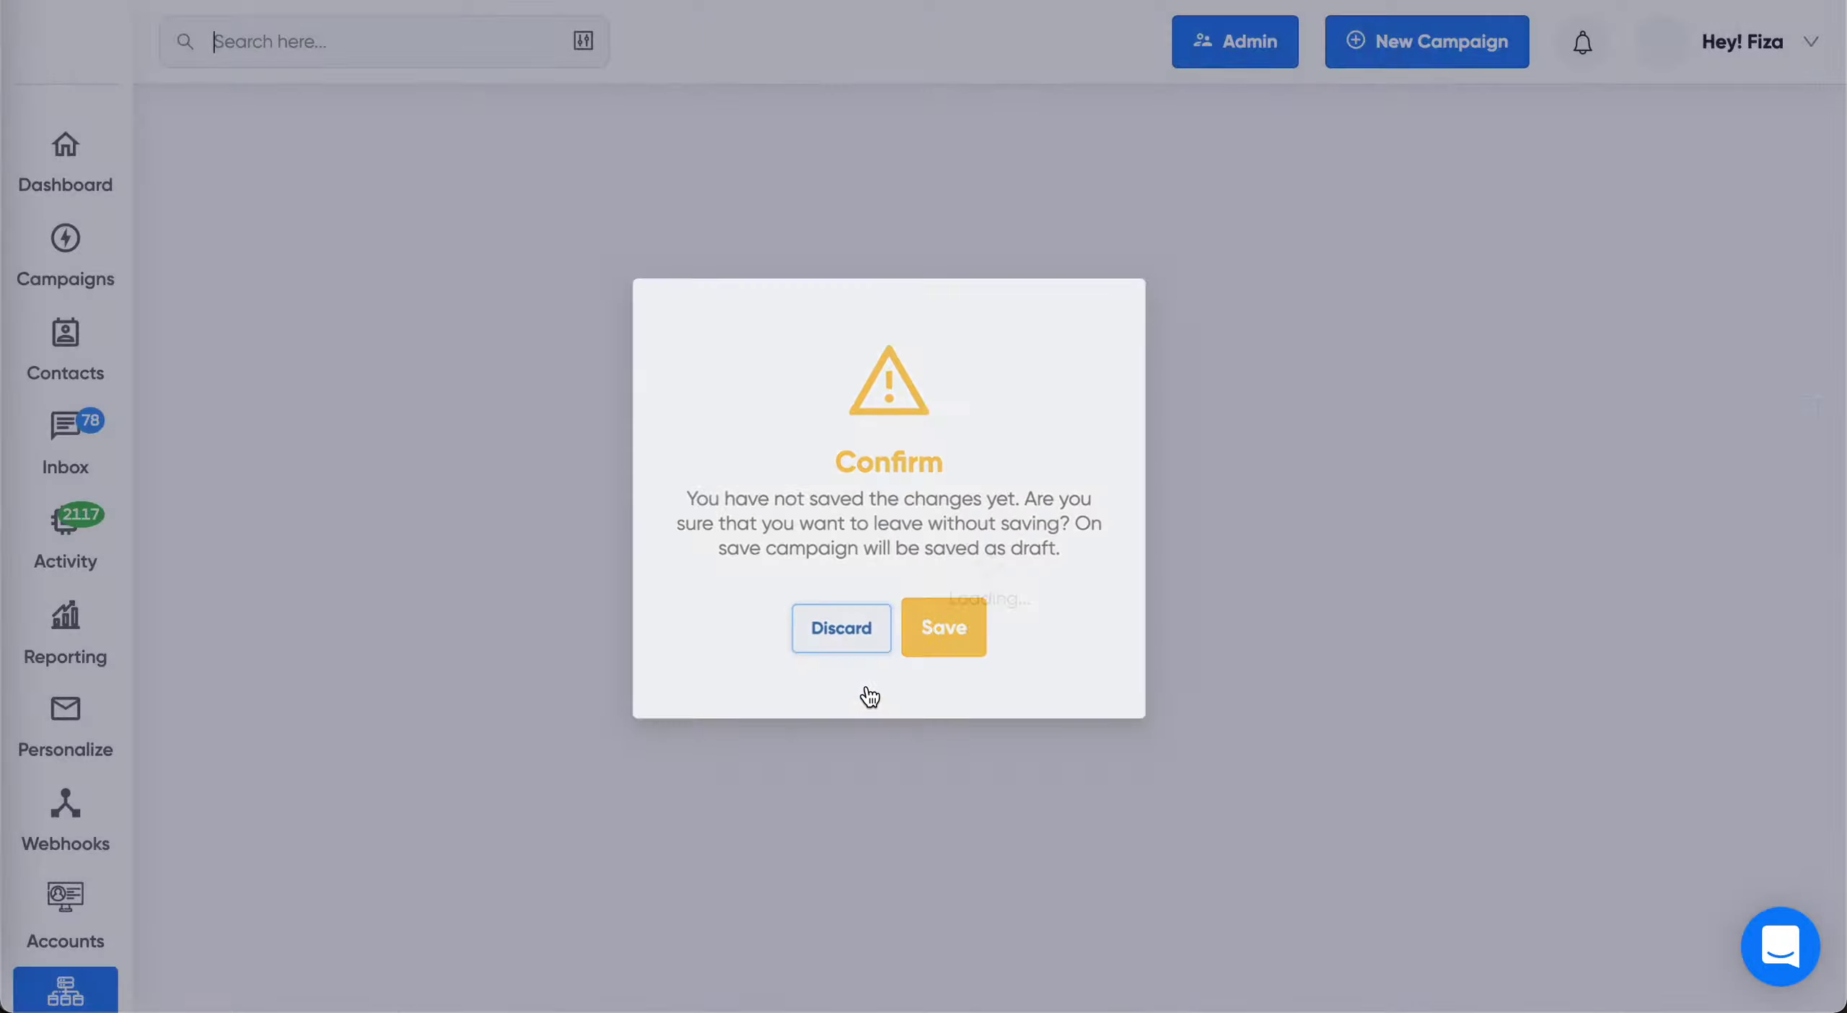
{"action": "left_click", "coordinate": [841, 628]}
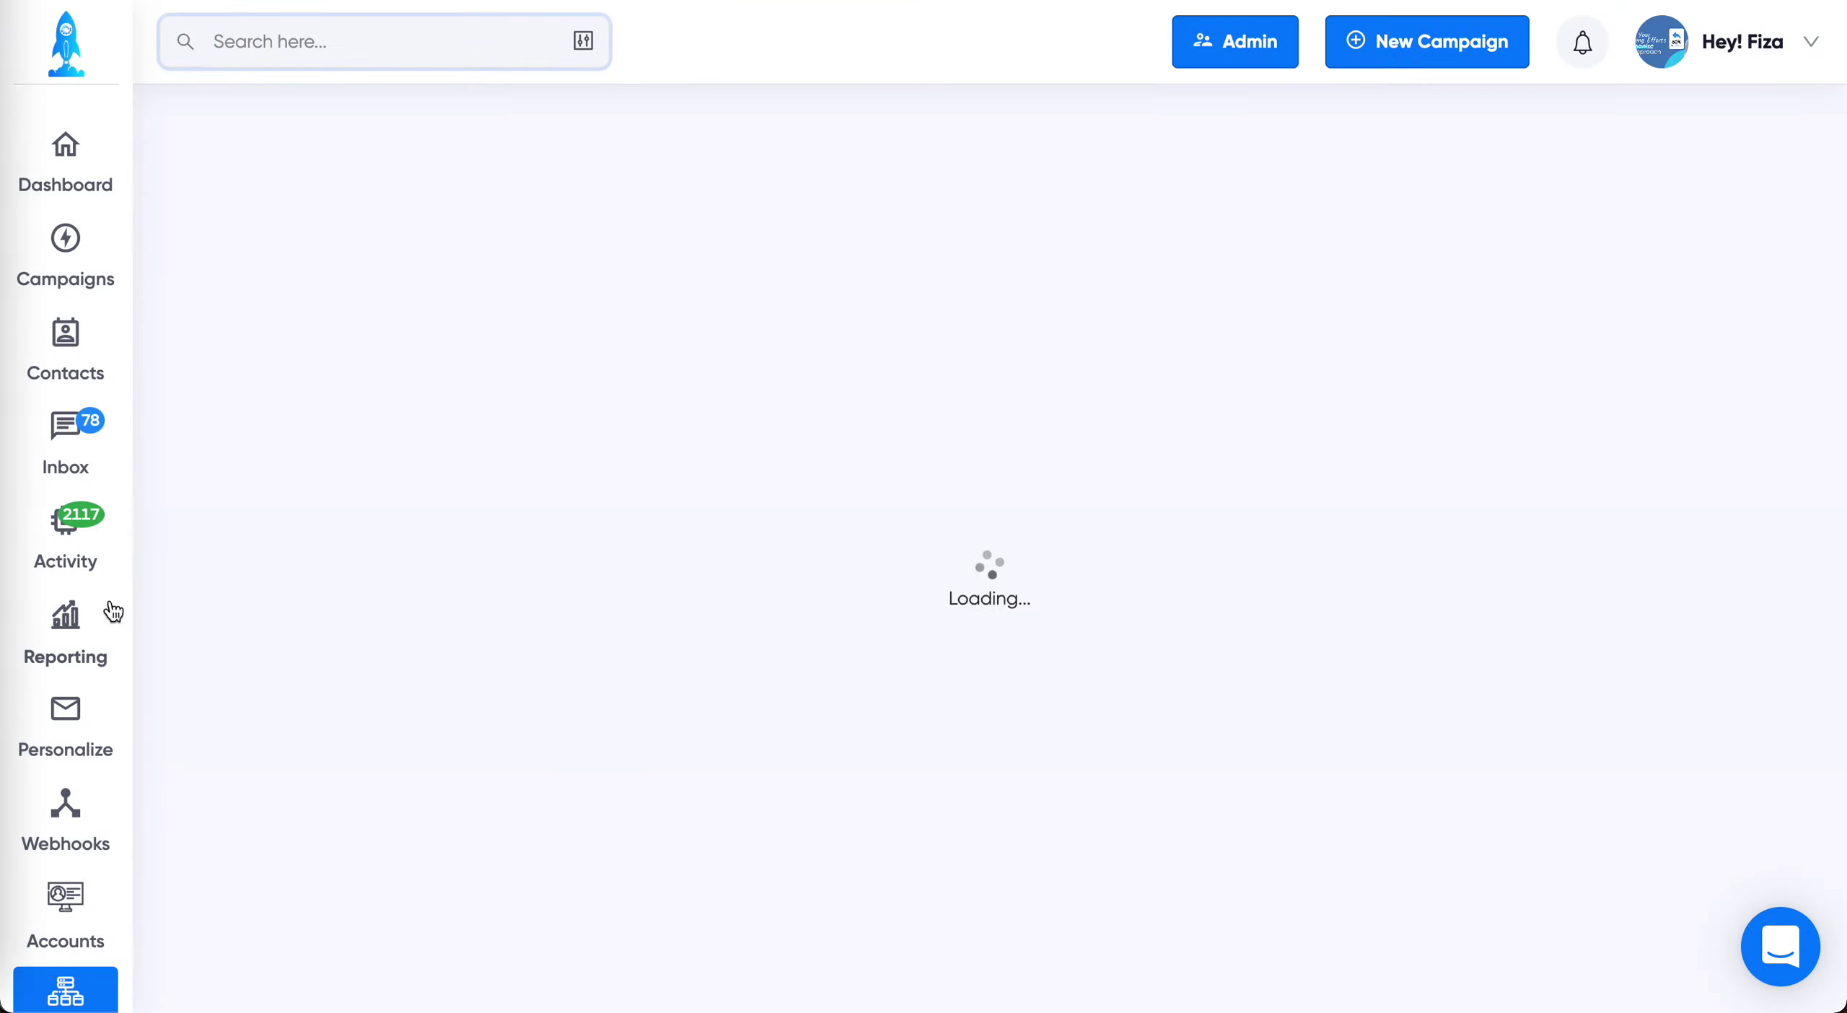
Open the account's Settings overview
{"action": "scroll", "coordinate": [65, 577], "scroll_direction": "down", "scroll_amount": 2}
{"action": "left_click", "coordinate": [65, 963]}
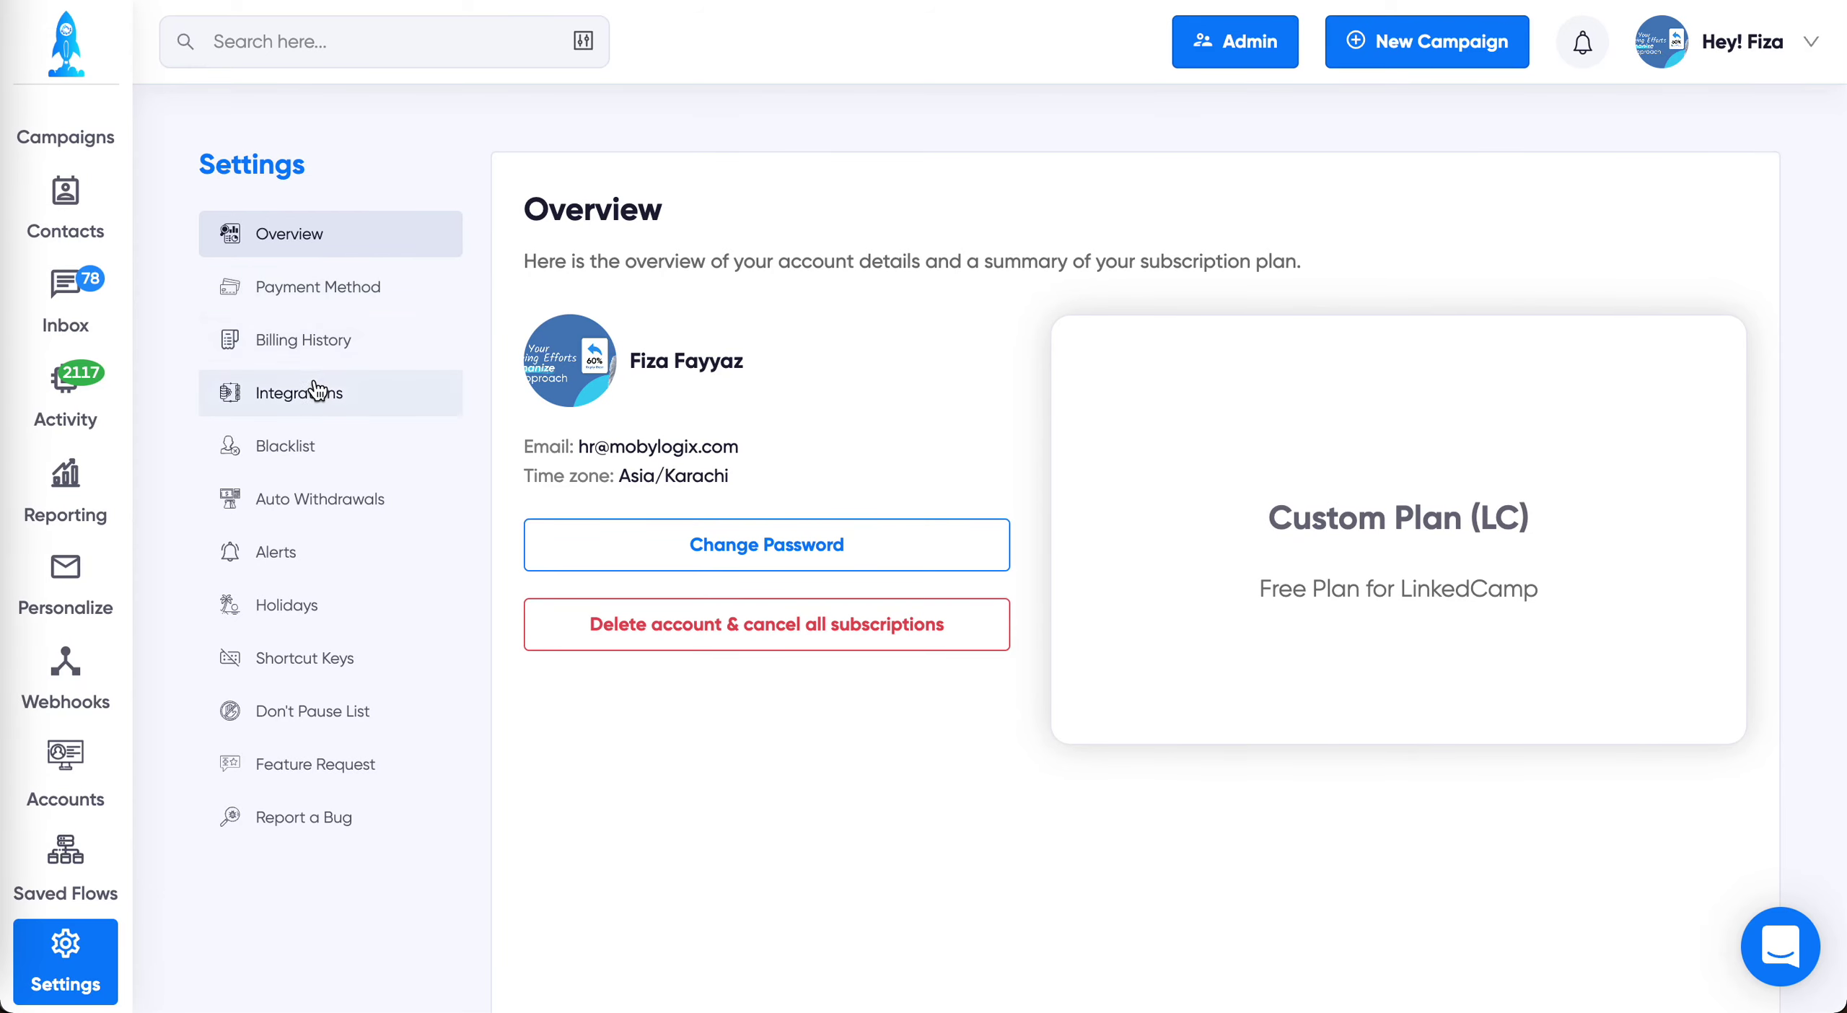
View the Payment Method settings and browse the third-party options in the Integrations settings
{"action": "left_click", "coordinate": [359, 288]}
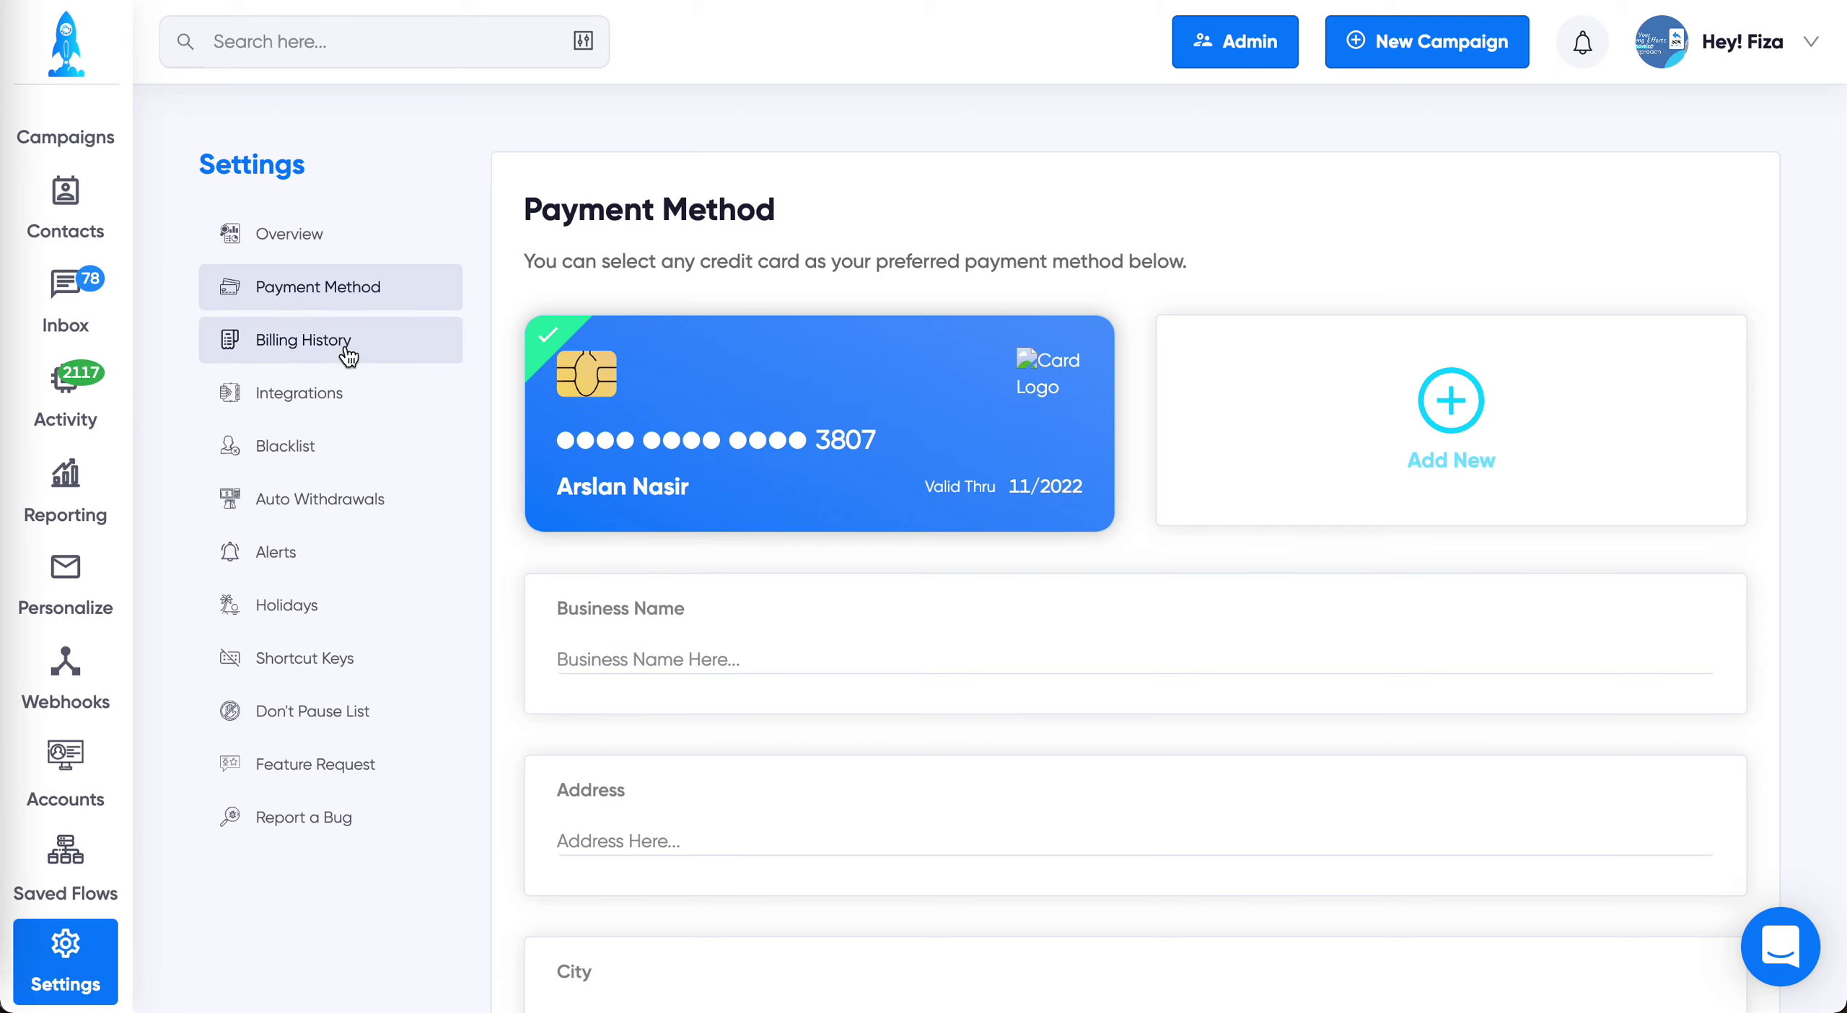
{"action": "left_click", "coordinate": [342, 352]}
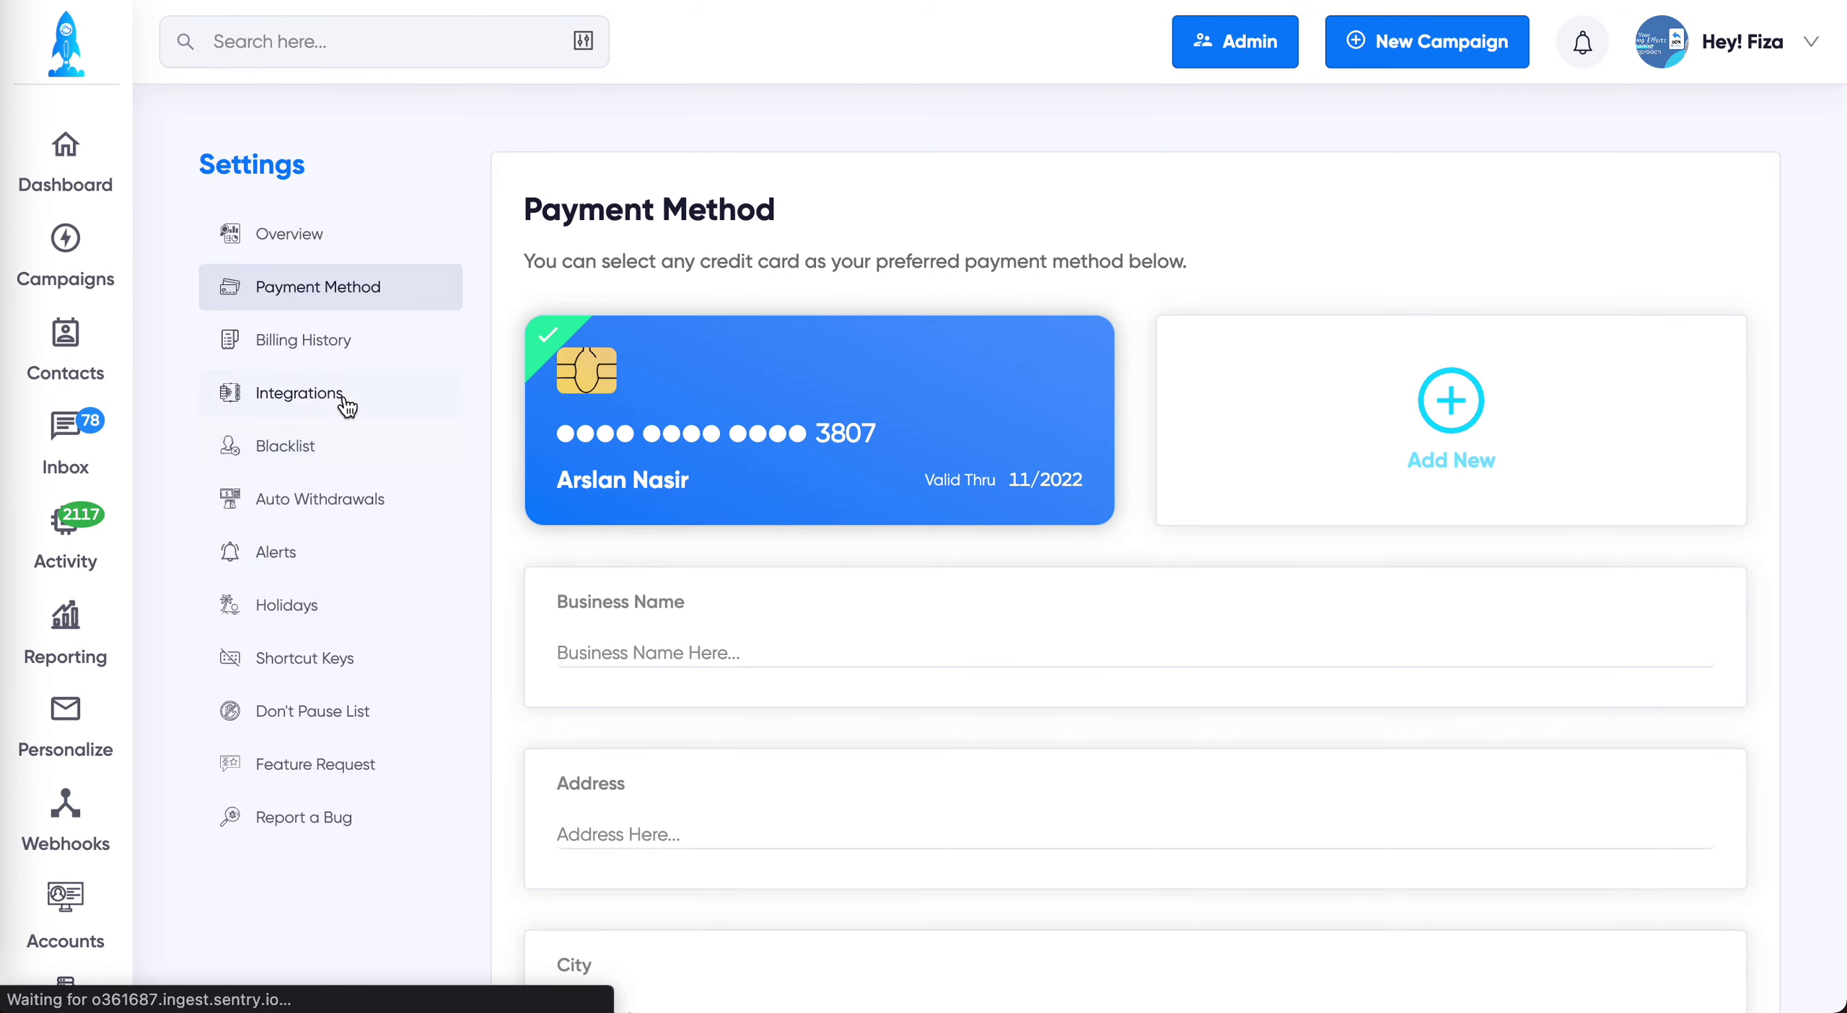
{"action": "left_click", "coordinate": [347, 390]}
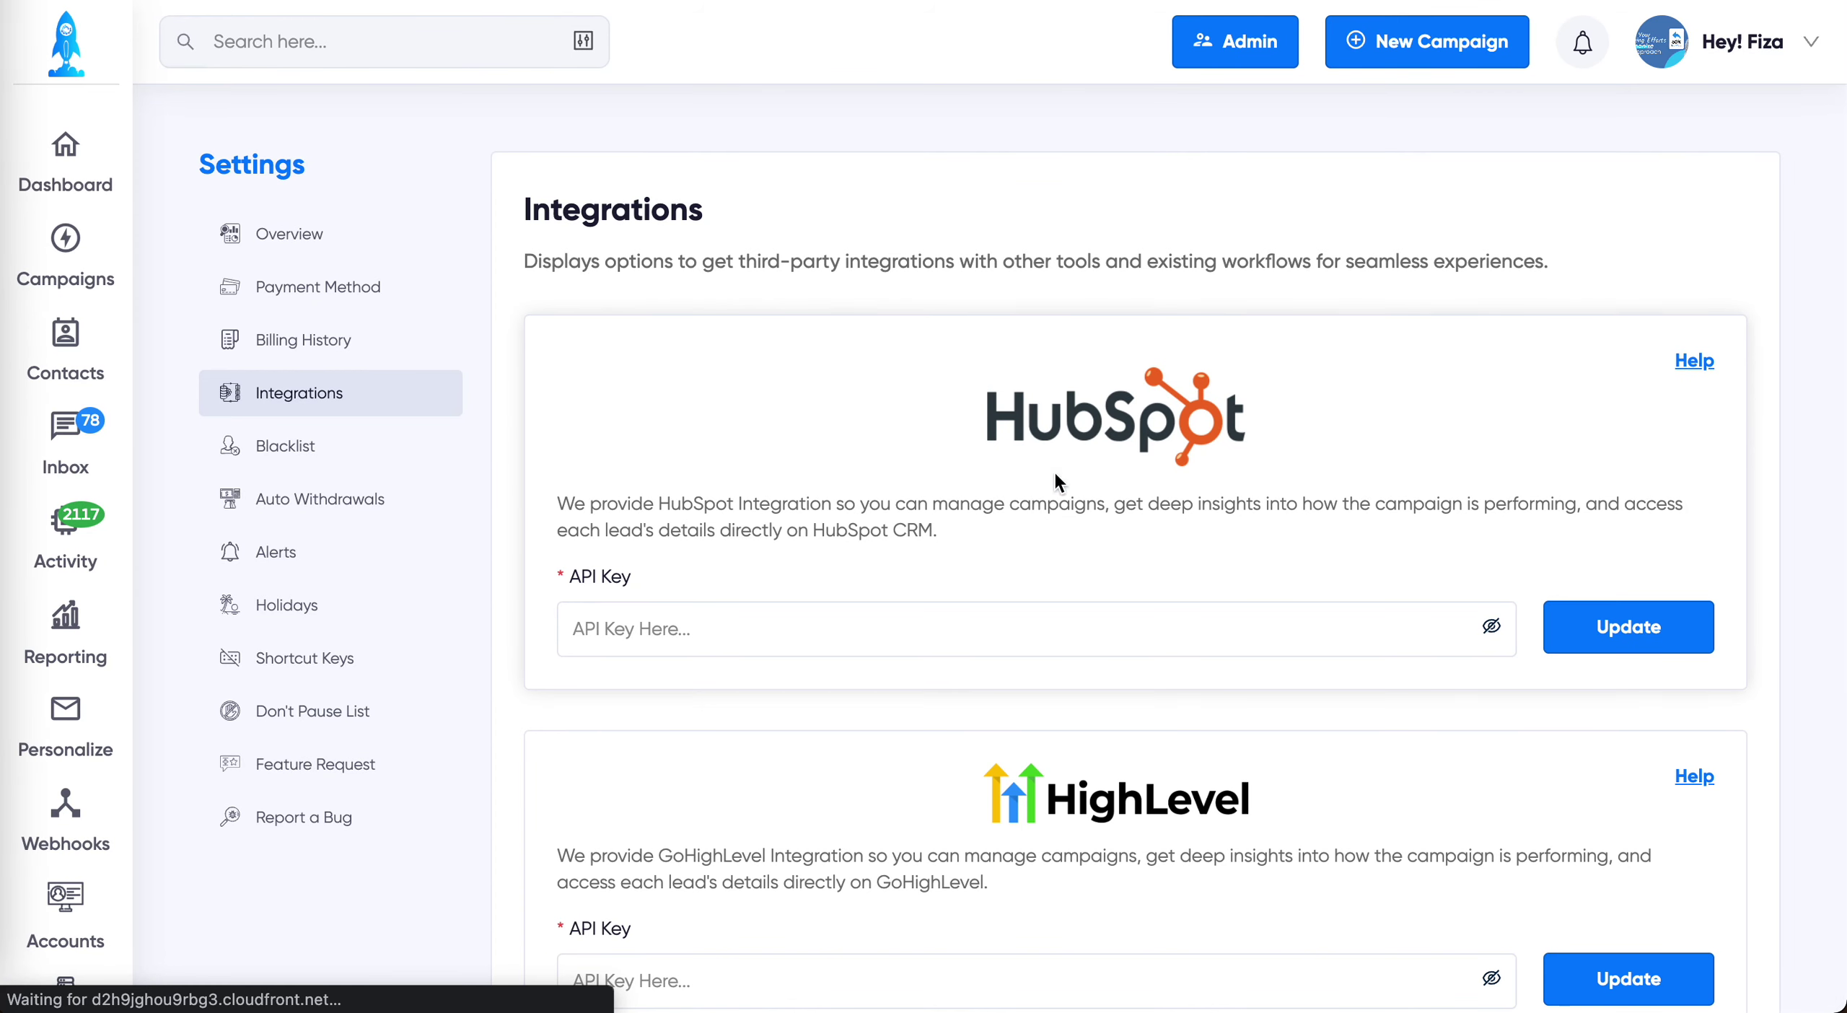
{"action": "scroll", "coordinate": [992, 640], "scroll_direction": "down", "scroll_amount": 3}
{"action": "scroll", "coordinate": [1096, 691], "scroll_direction": "down", "scroll_amount": 10}
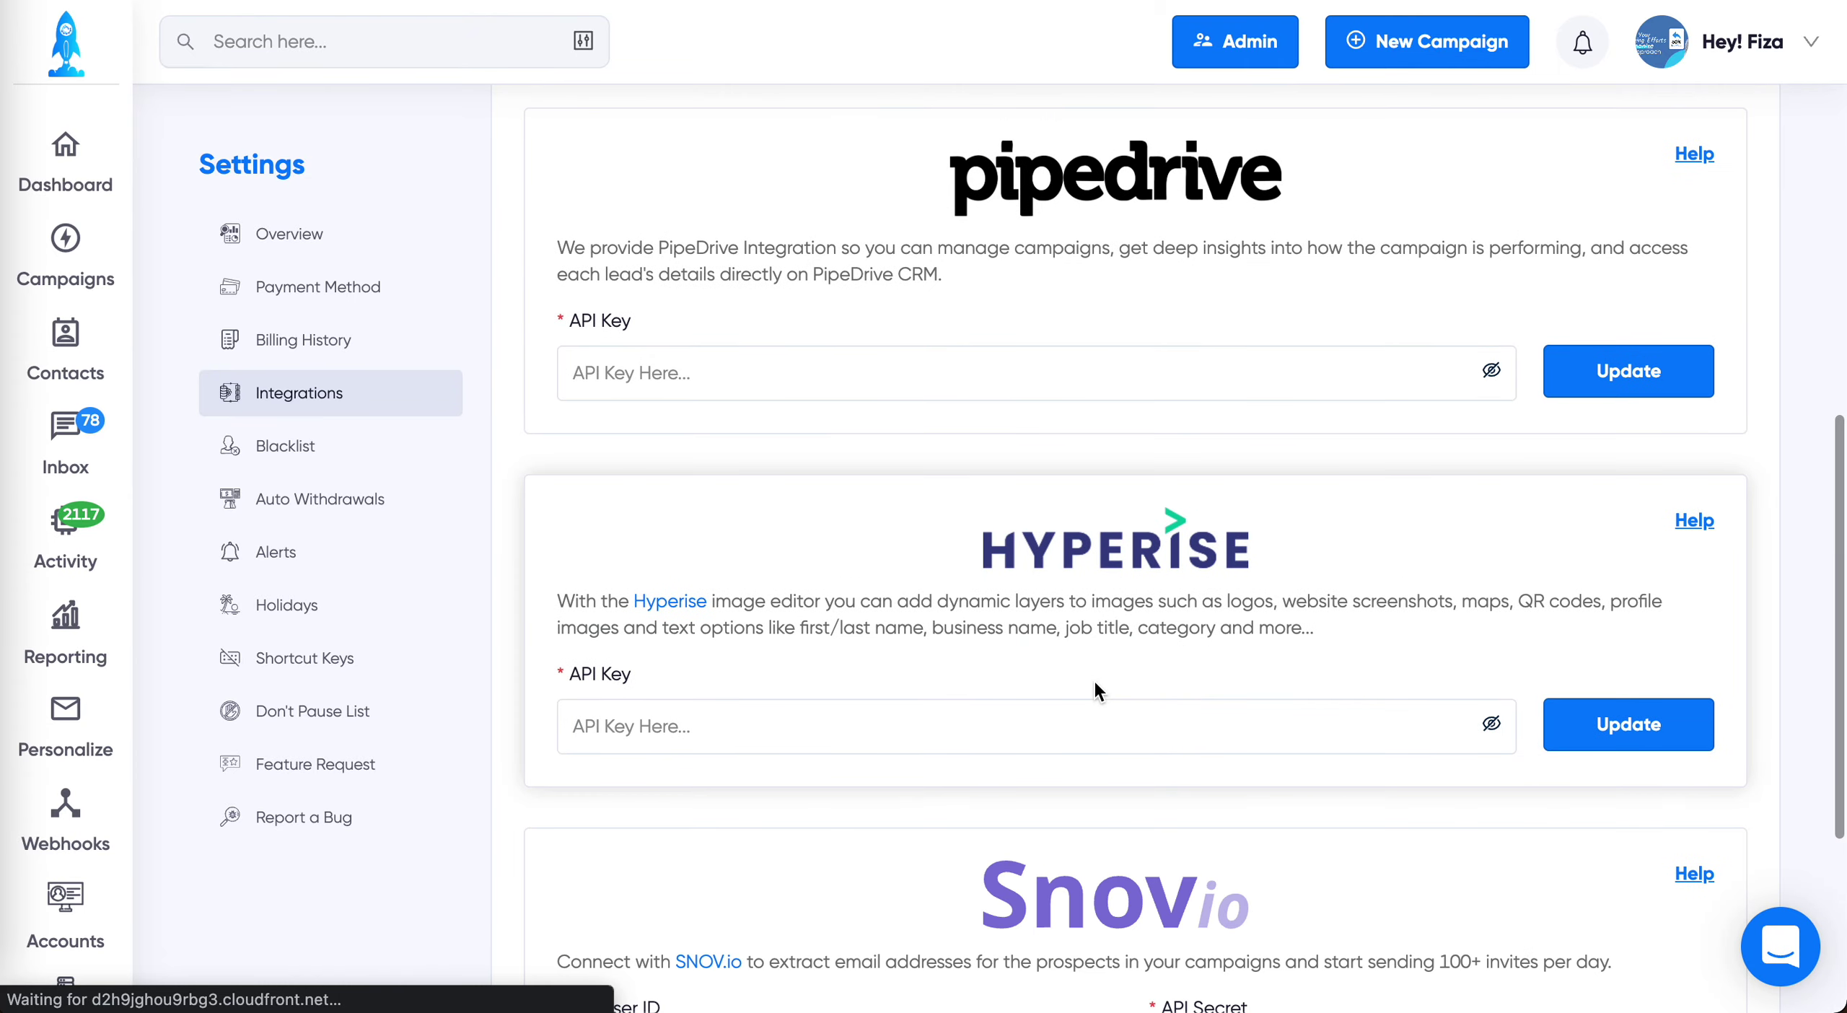
{"action": "scroll", "coordinate": [1096, 691], "scroll_direction": "down", "scroll_amount": 5}
{"action": "scroll", "coordinate": [1104, 548], "scroll_direction": "up", "scroll_amount": 15}
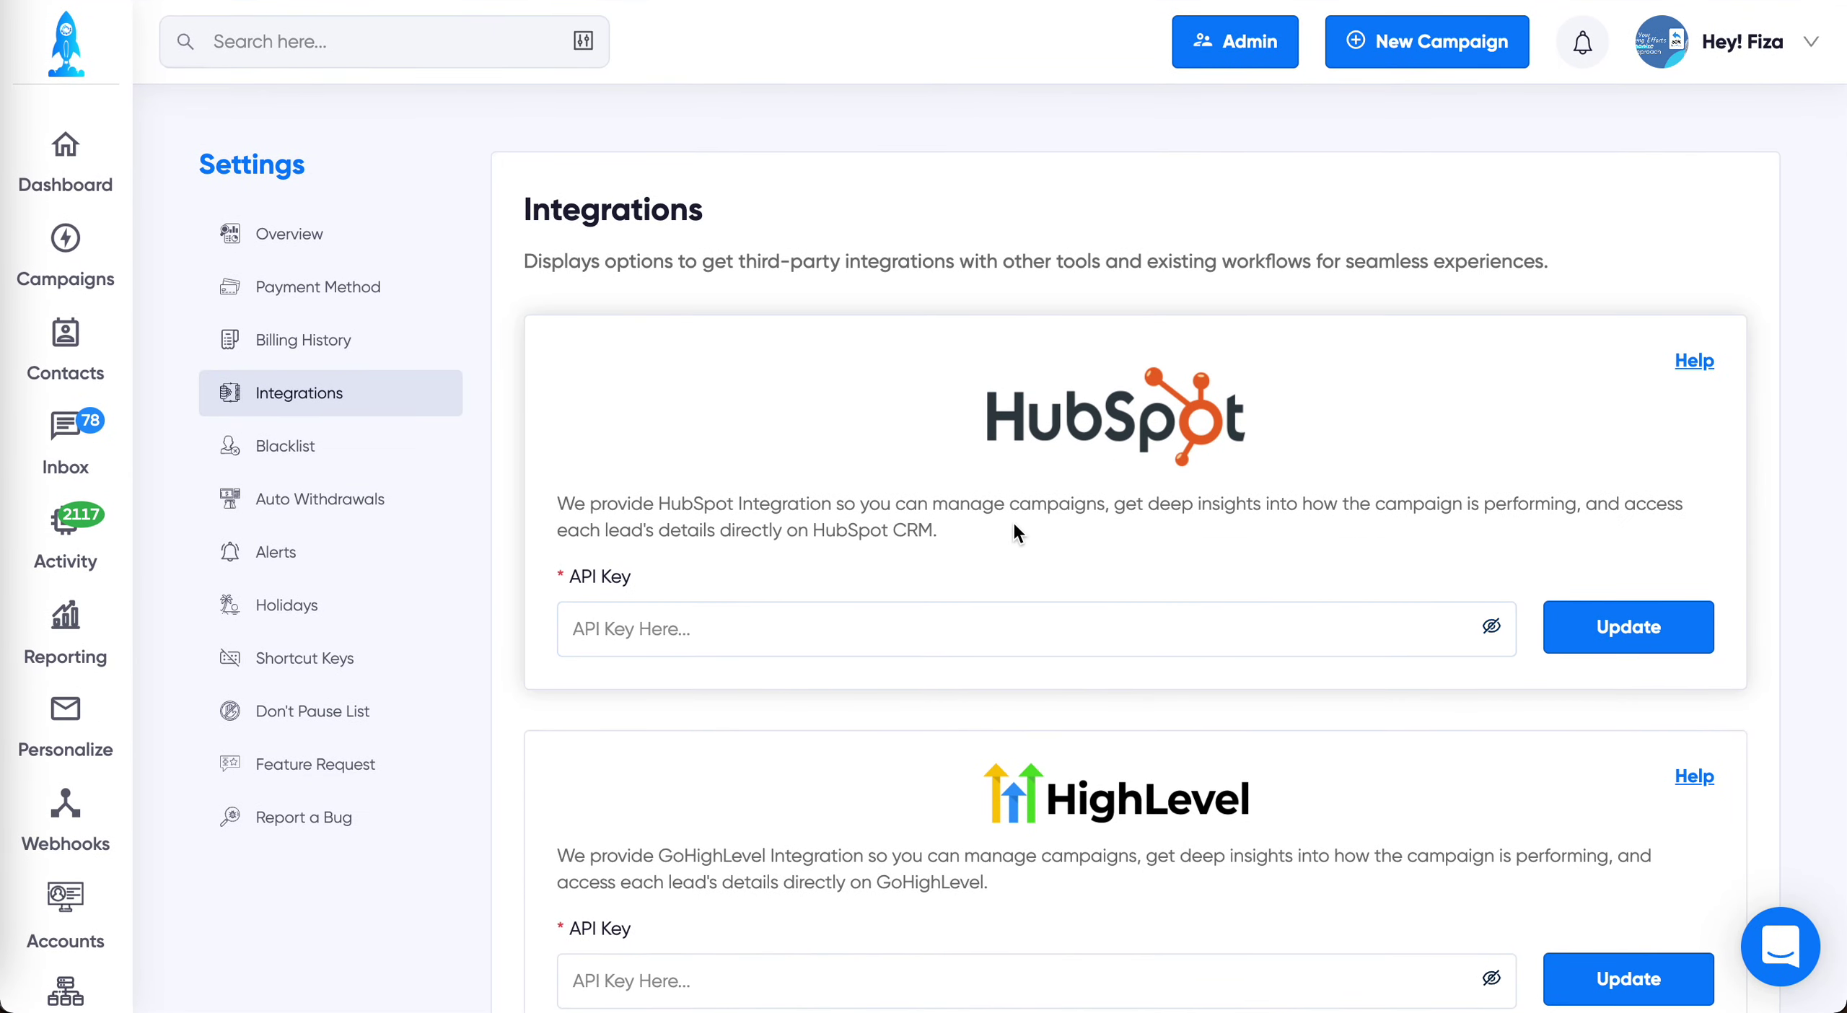
Open the Blacklist settings' manual keyword entry and check the available keyword types without choosing one
{"action": "left_click", "coordinate": [372, 451]}
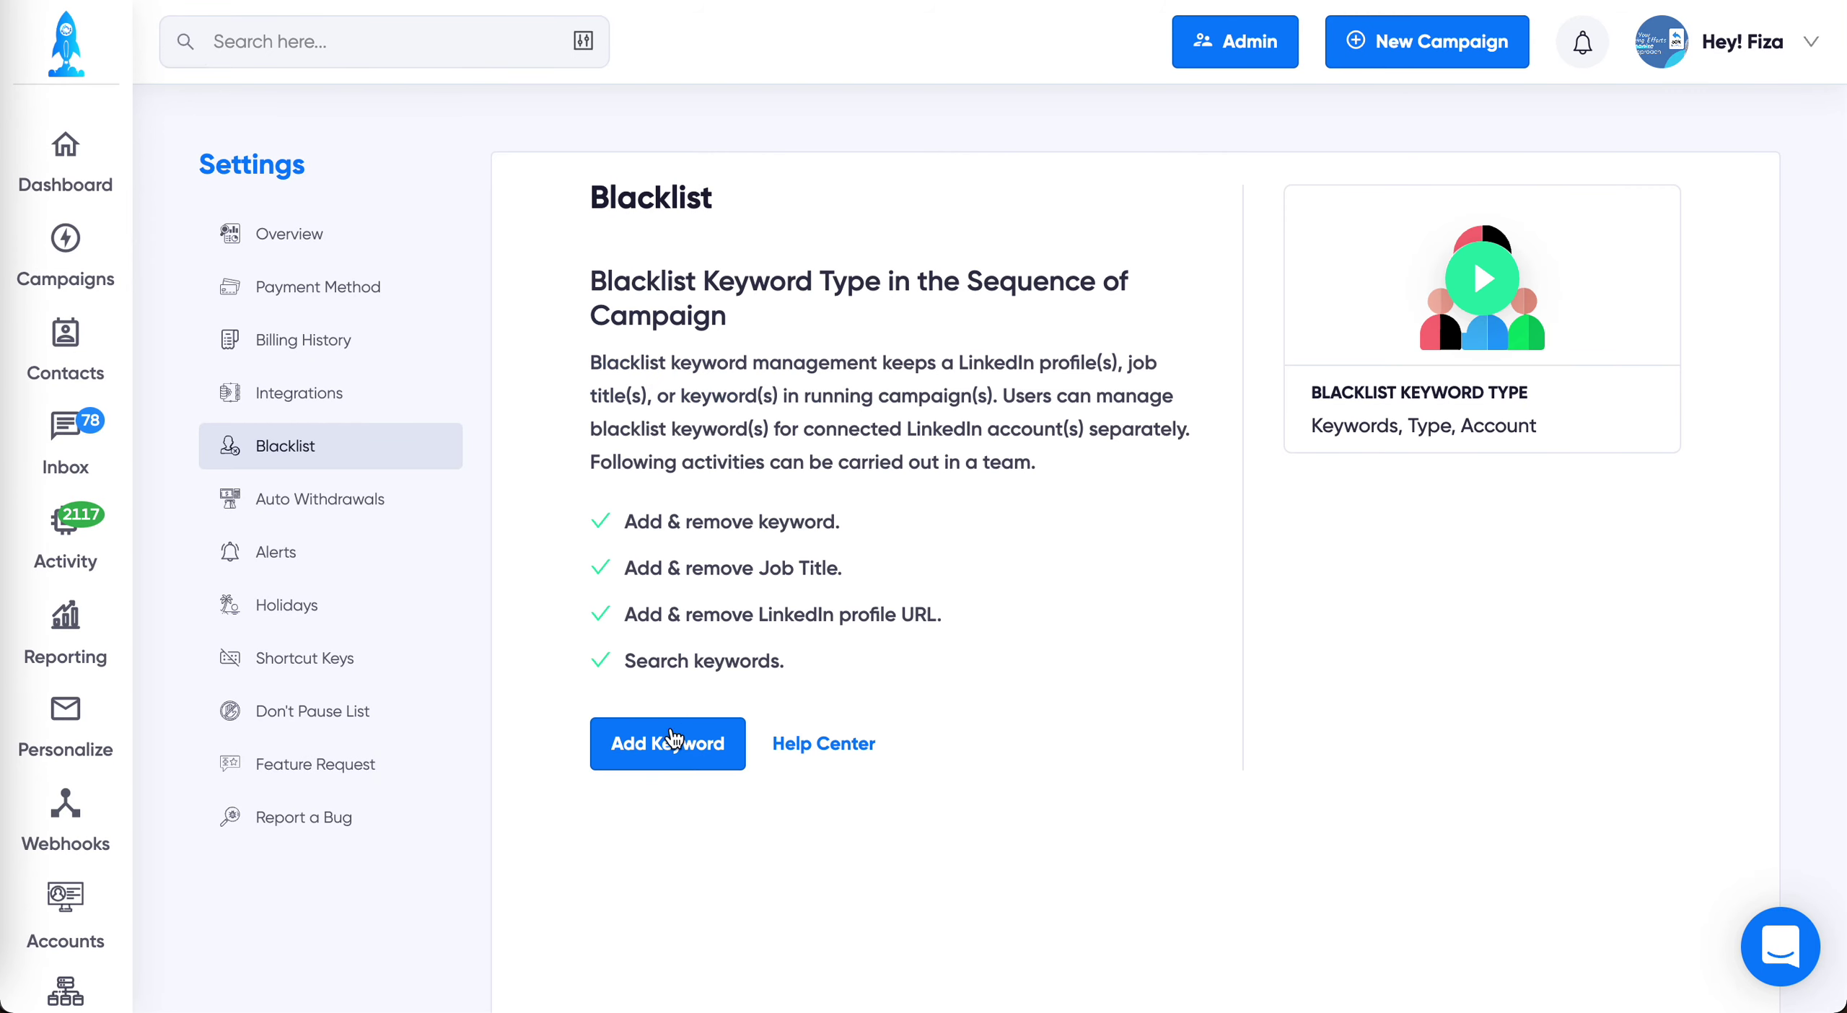
{"action": "left_click", "coordinate": [696, 853]}
{"action": "left_click", "coordinate": [926, 354]}
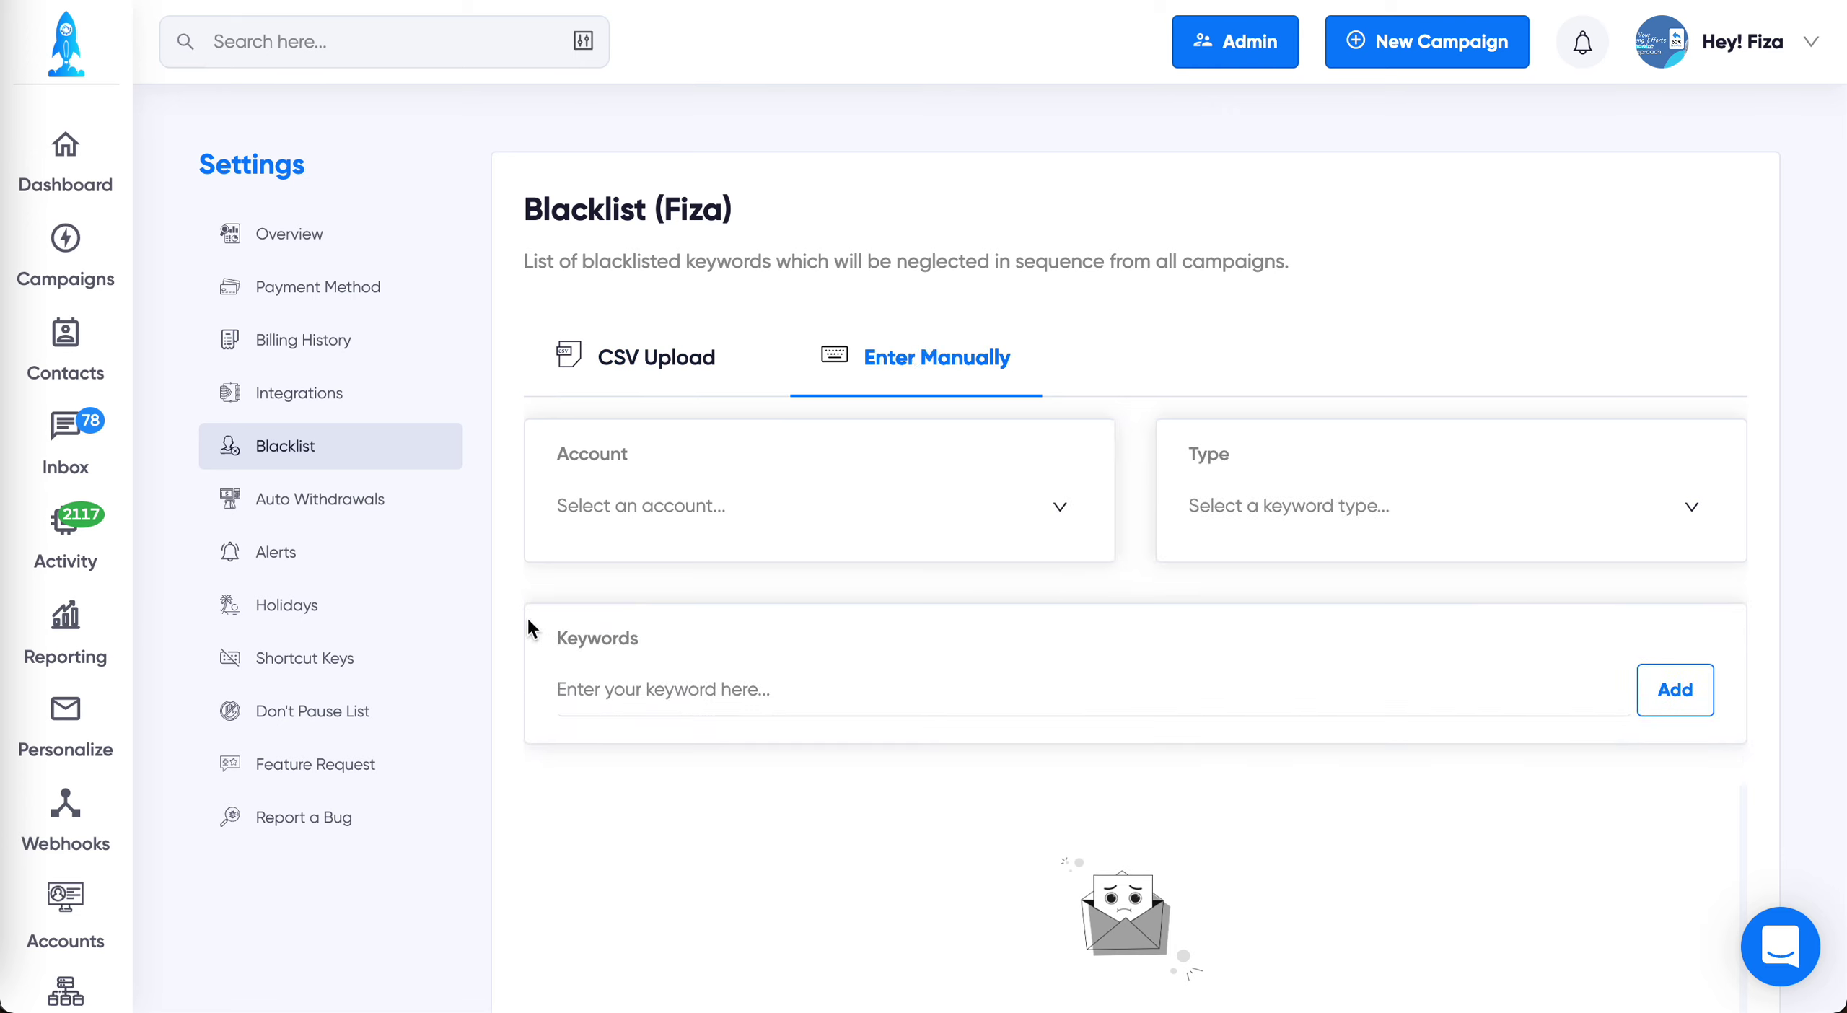
{"action": "left_click", "coordinate": [796, 684]}
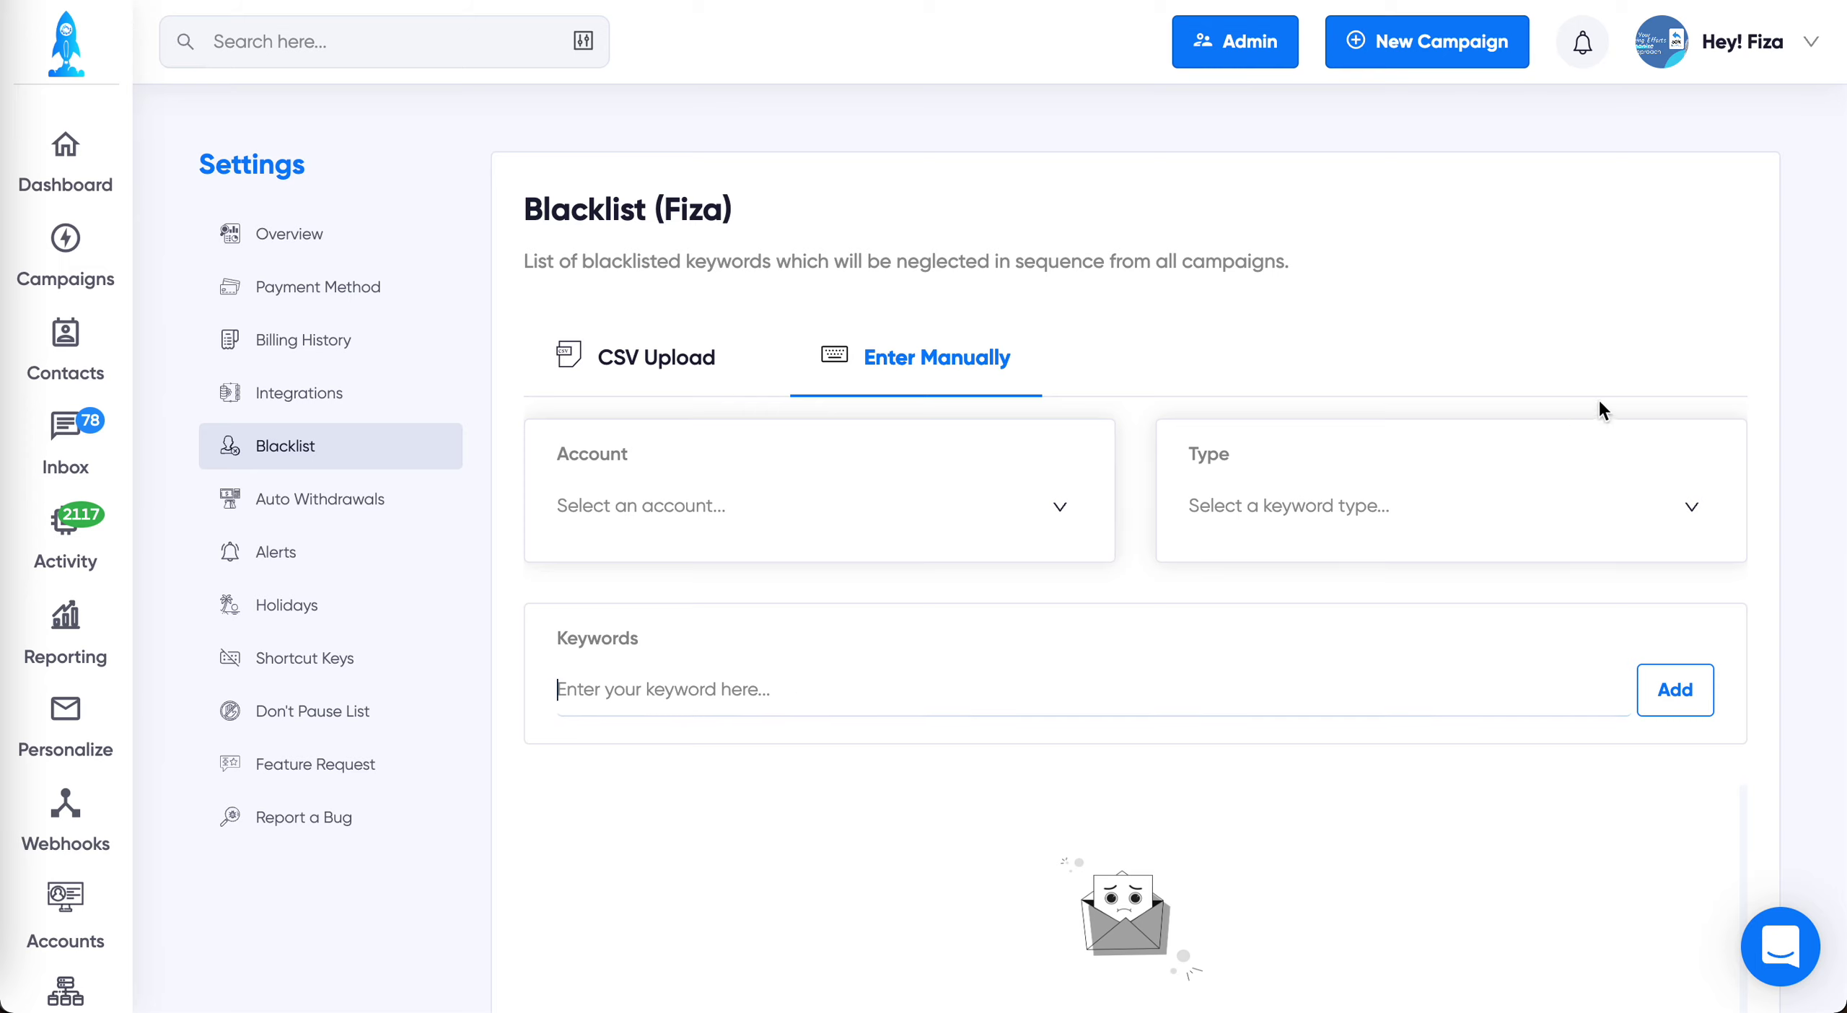
{"action": "left_click", "coordinate": [1421, 514]}
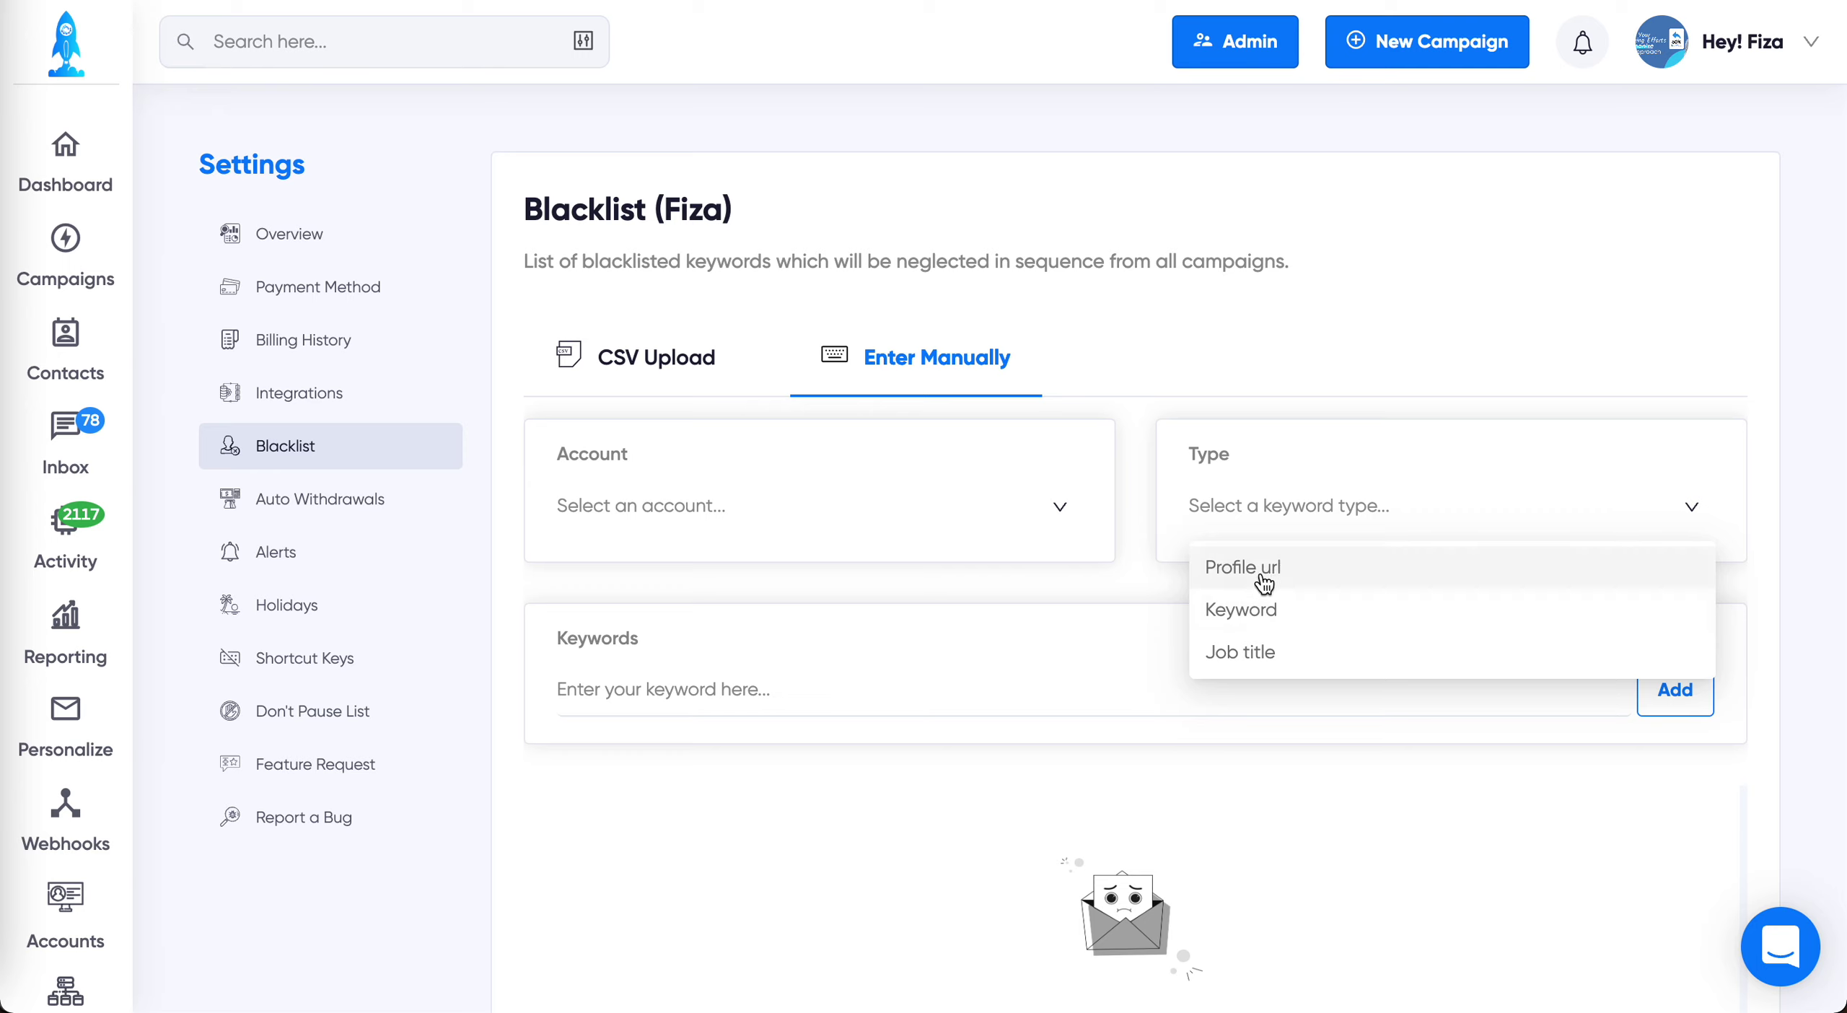
{"action": "left_click", "coordinate": [1346, 517]}
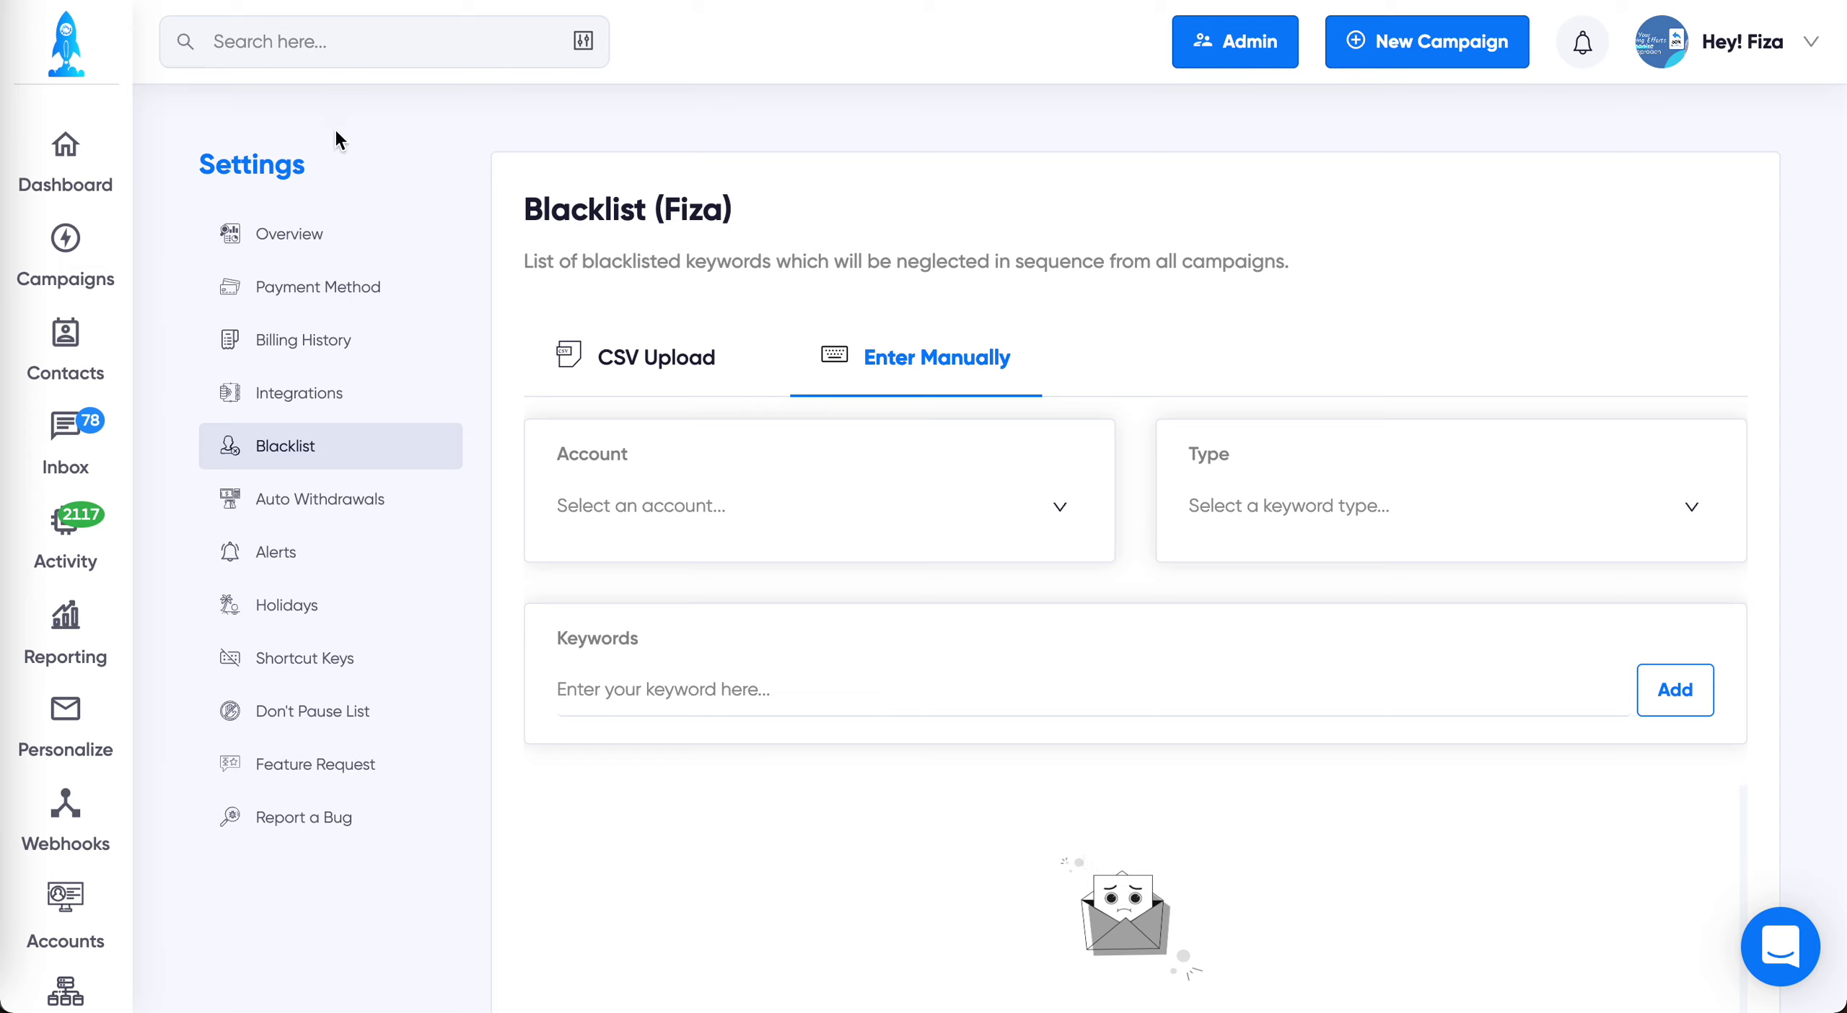
Check the Auto Withdrawals time periods without changing them, and look over the Don't Pause List keywords
{"action": "left_click", "coordinate": [324, 499]}
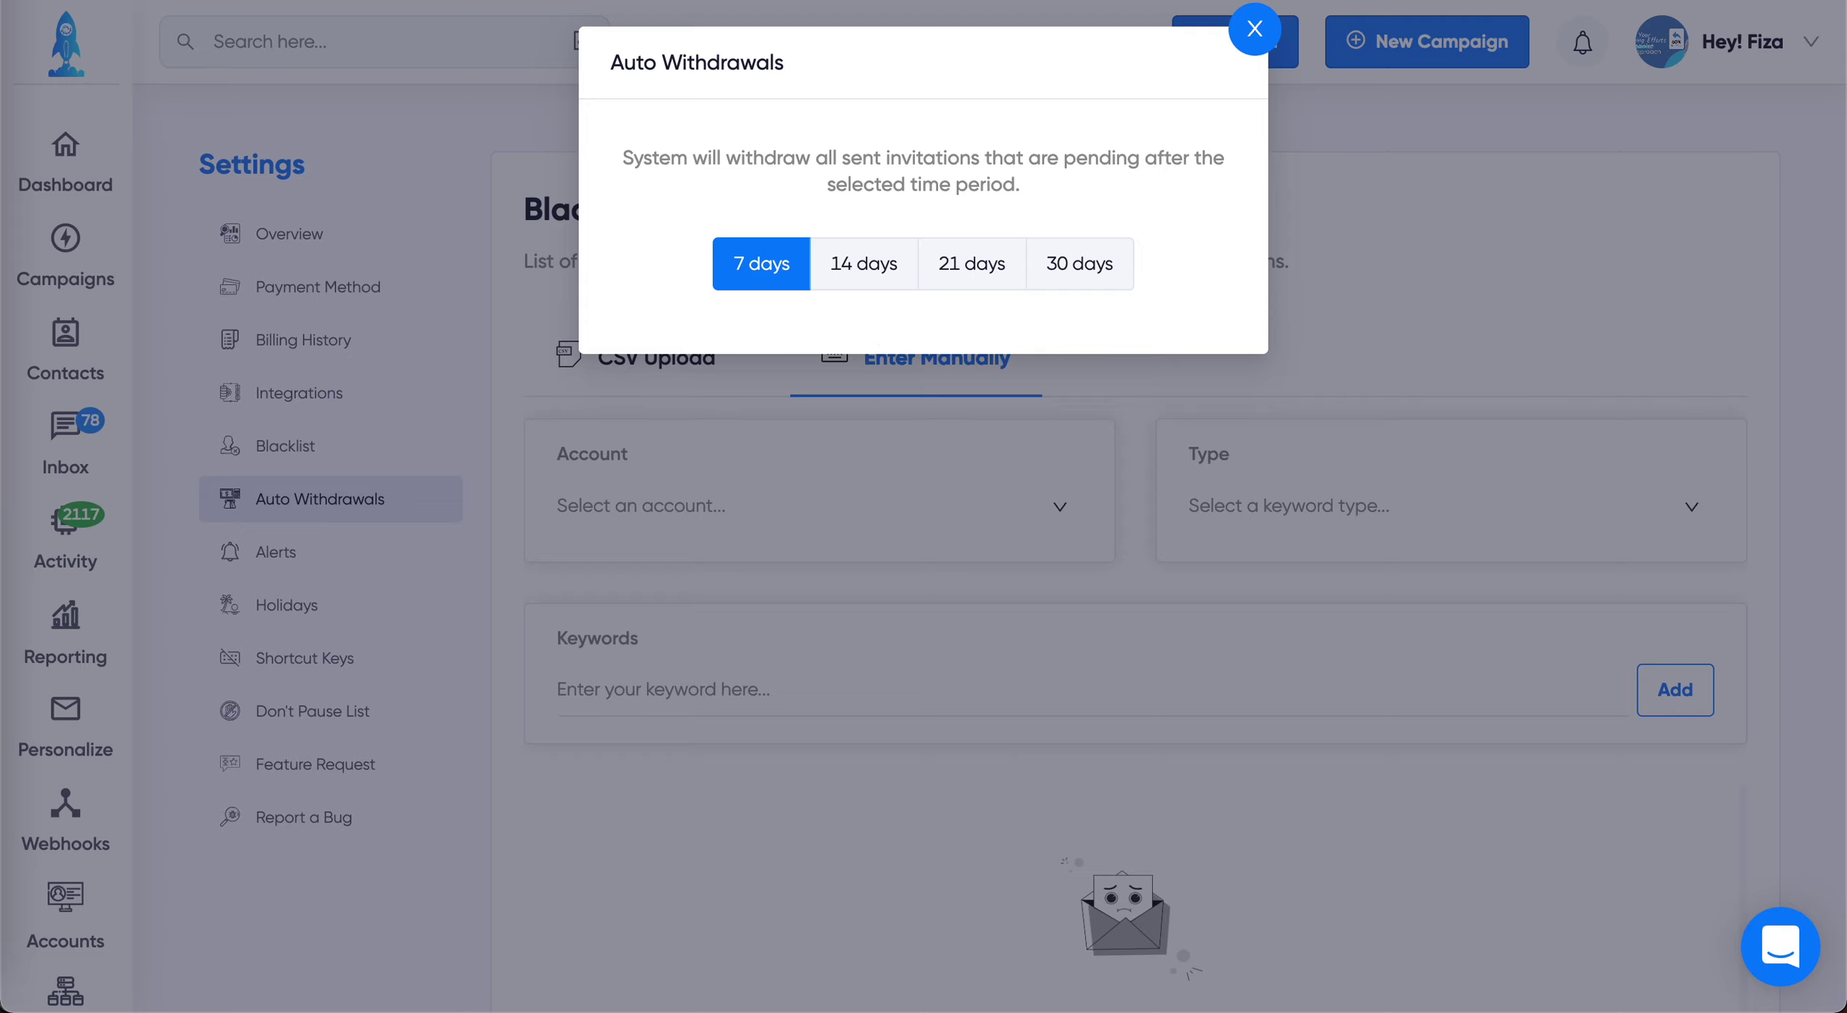
{"action": "left_click", "coordinate": [1254, 33]}
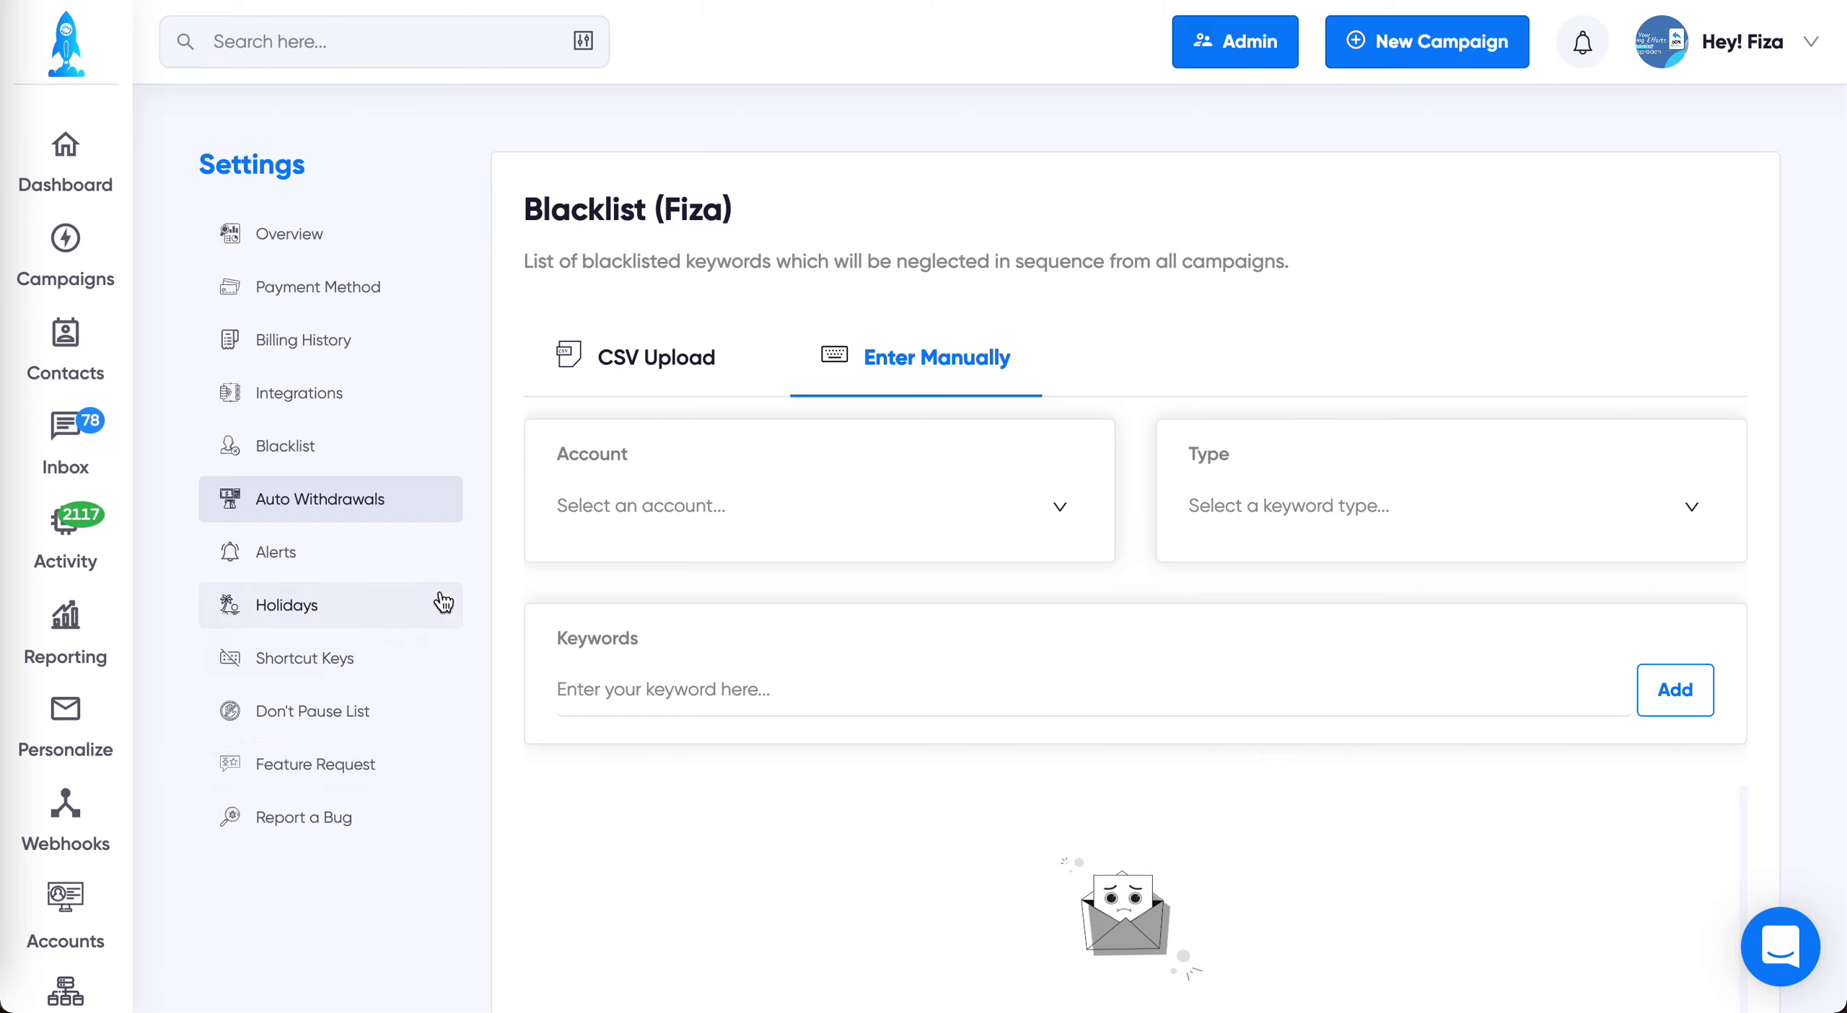
{"action": "left_click", "coordinate": [309, 725]}
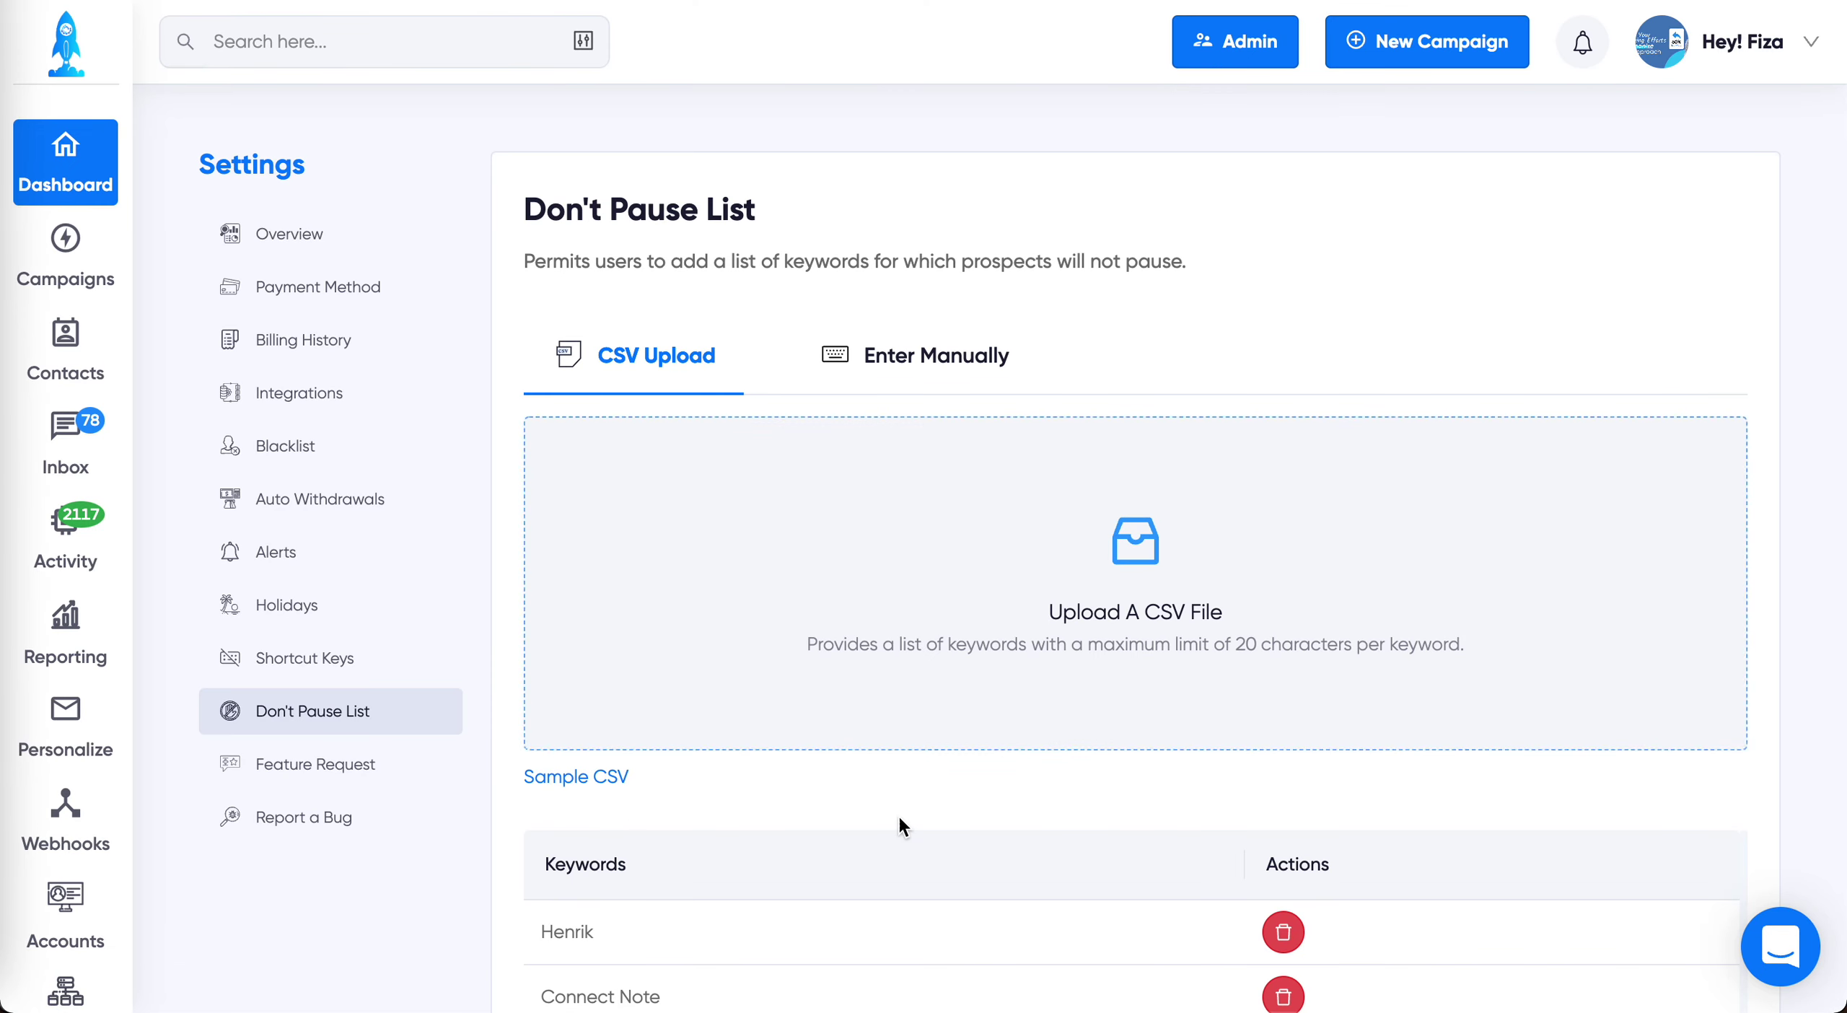
{"action": "scroll", "coordinate": [897, 814], "scroll_direction": "down", "scroll_amount": 5}
{"action": "scroll", "coordinate": [898, 813], "scroll_direction": "up", "scroll_amount": 6}
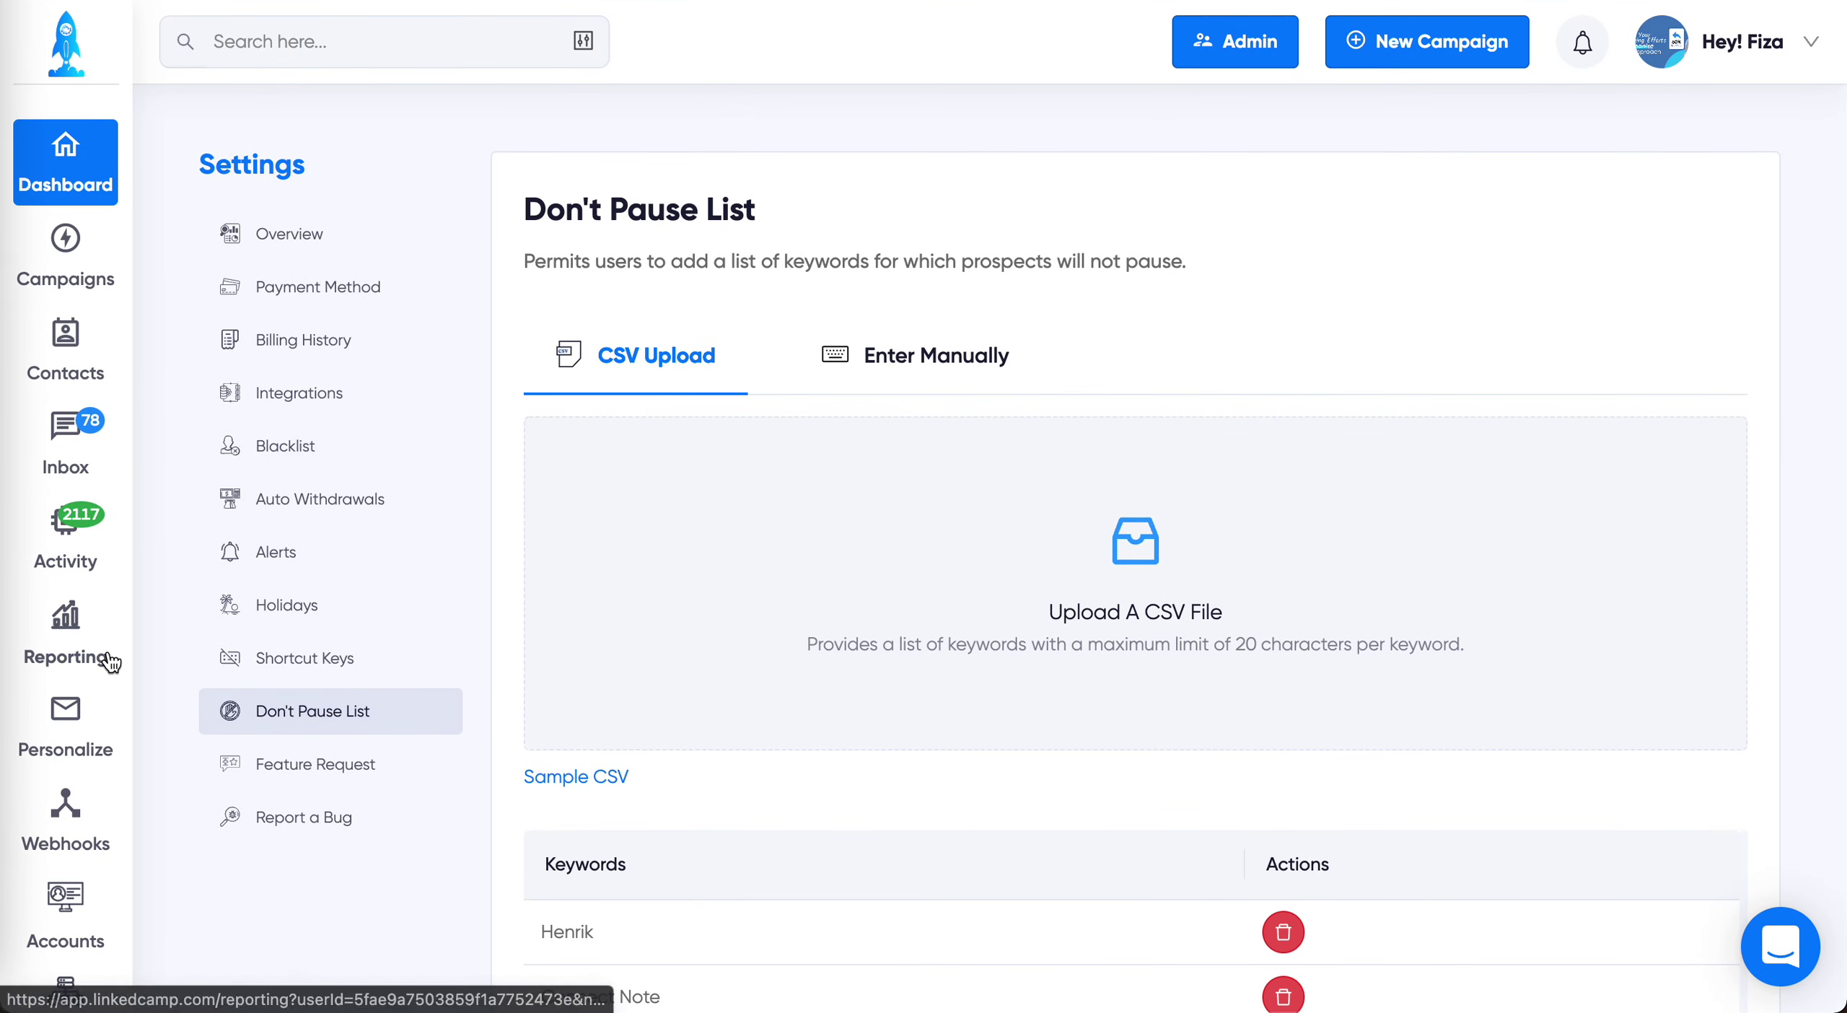
{"action": "scroll", "coordinate": [108, 851], "scroll_direction": "down", "scroll_amount": 2}
{"action": "scroll", "coordinate": [112, 847], "scroll_direction": "up", "scroll_amount": 2}
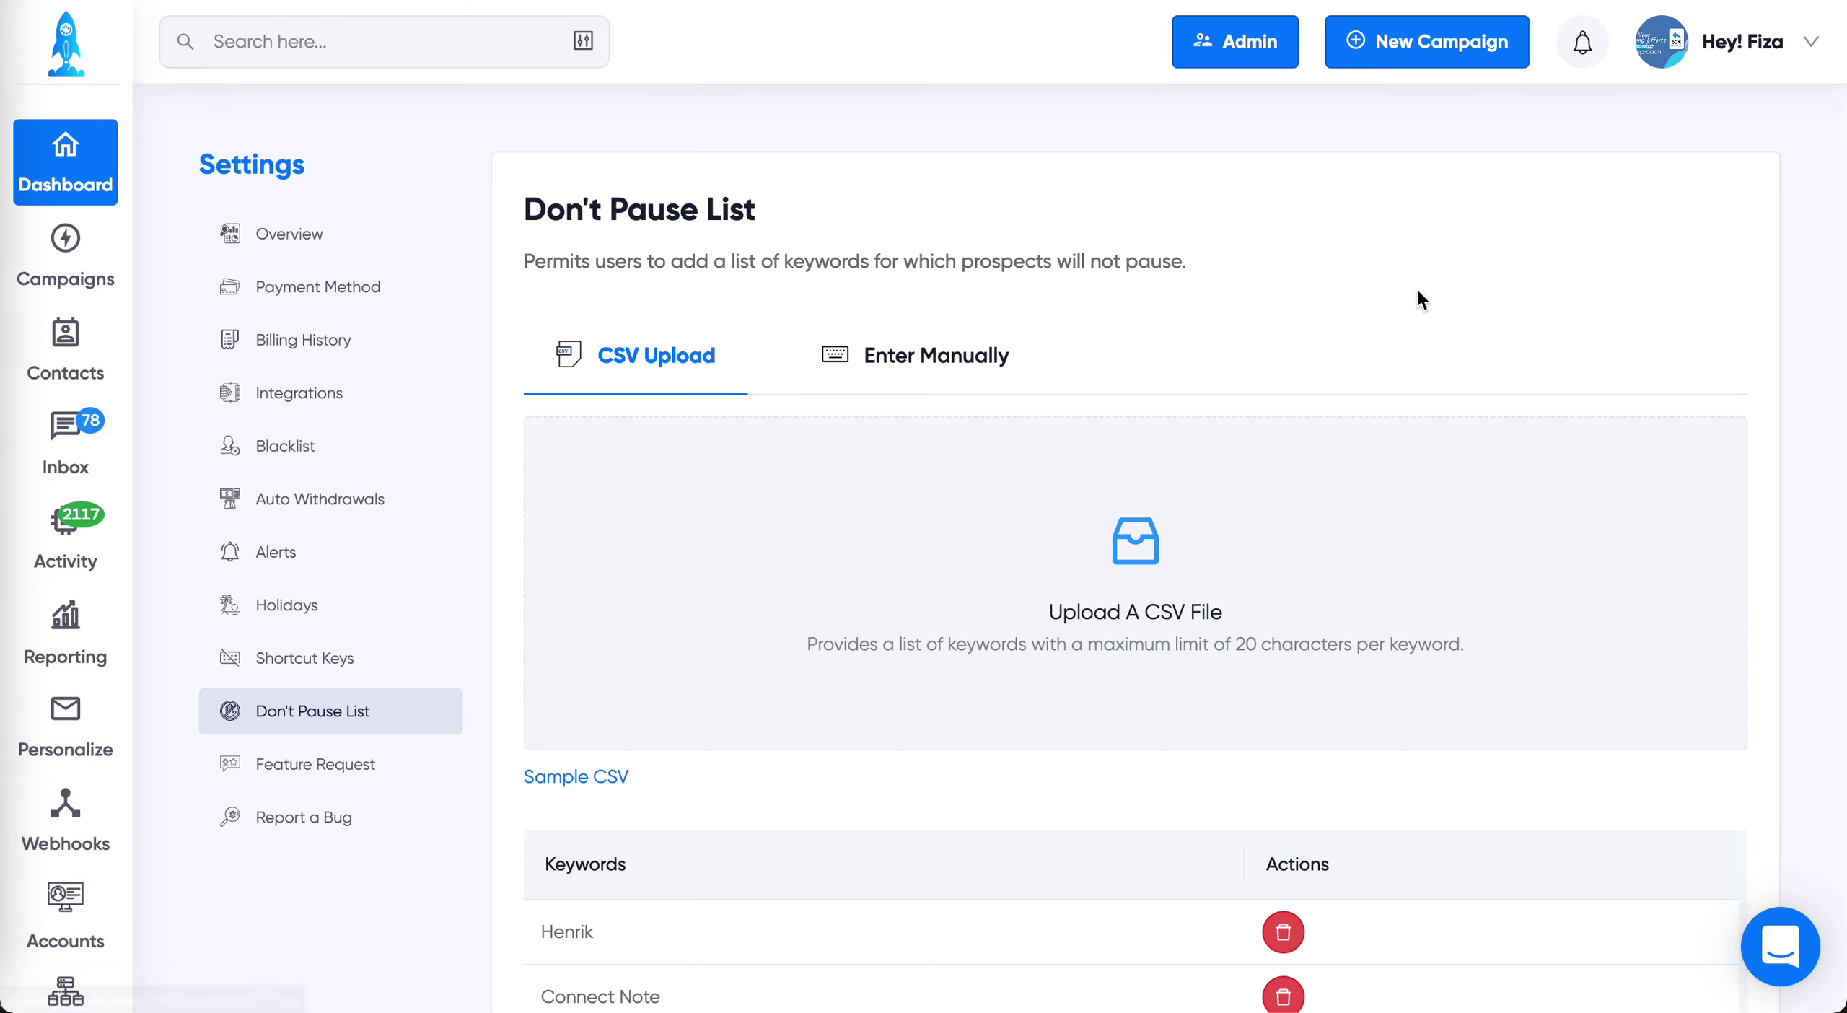
Switch to the admin's Users page and check the option for adding a user without adding one
{"action": "left_click", "coordinate": [1235, 55]}
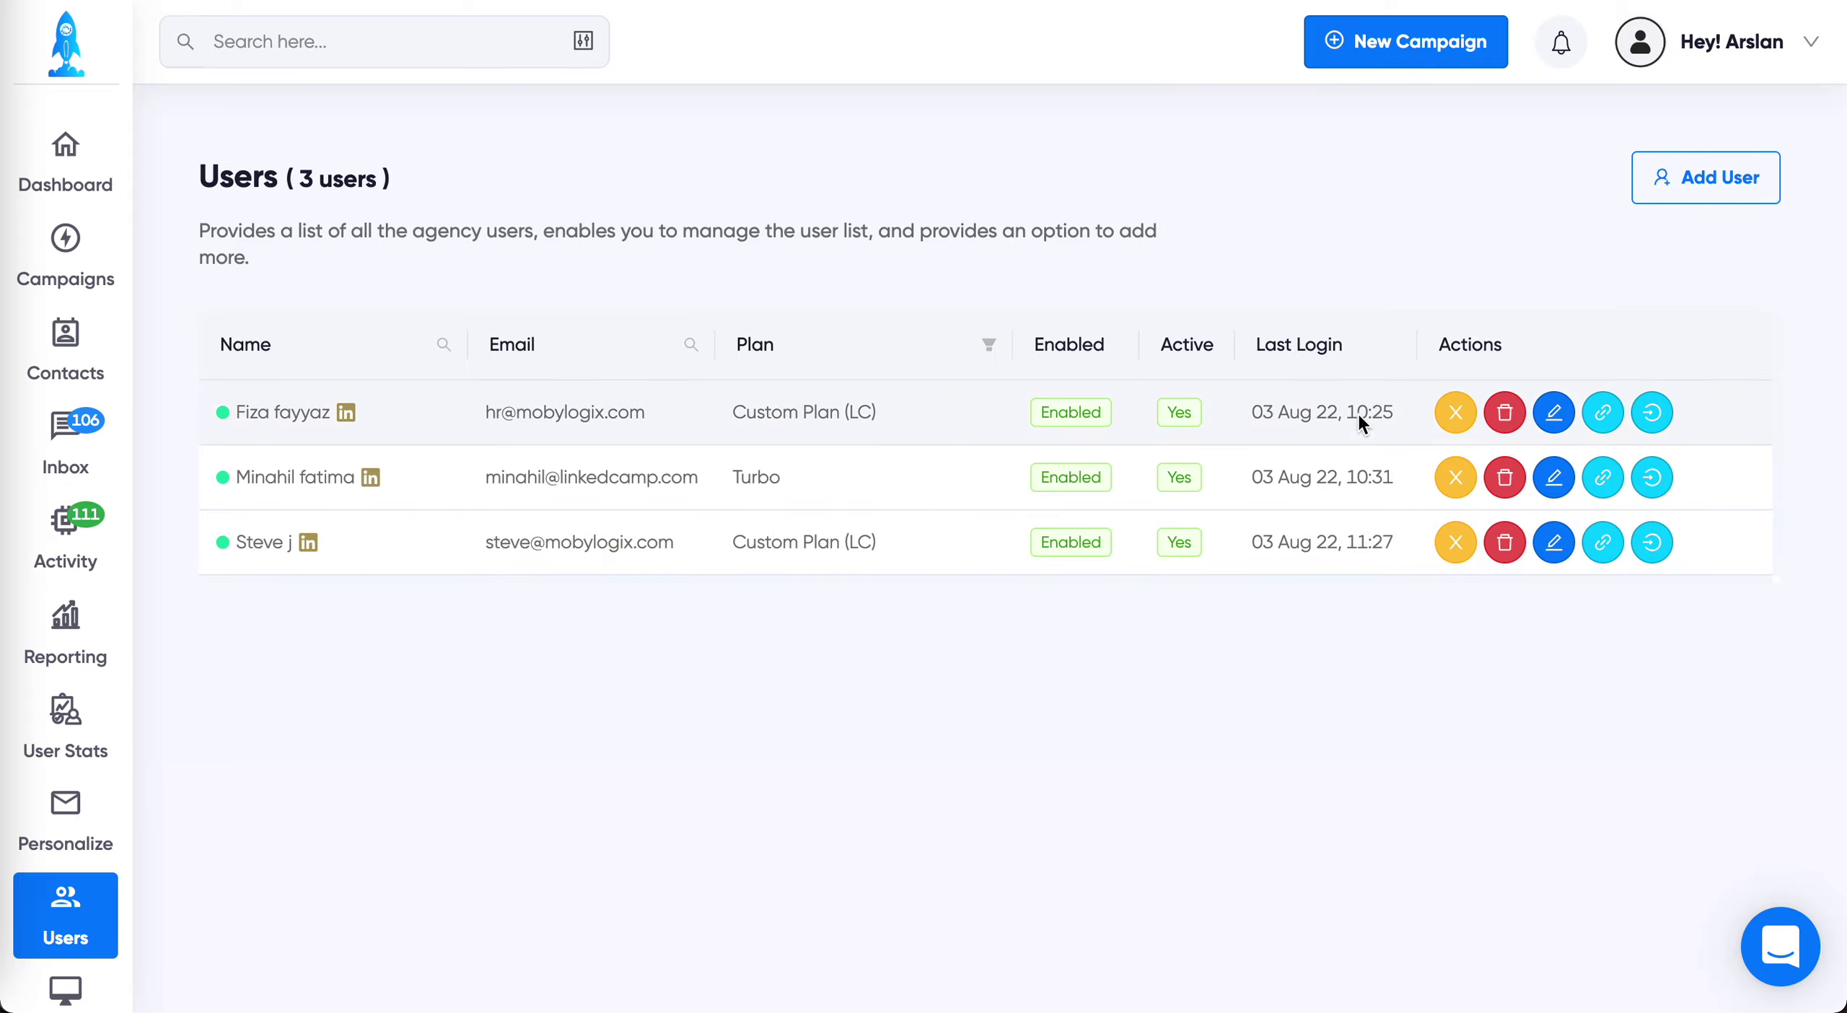
{"action": "left_click", "coordinate": [1703, 177]}
{"action": "left_click", "coordinate": [1706, 216]}
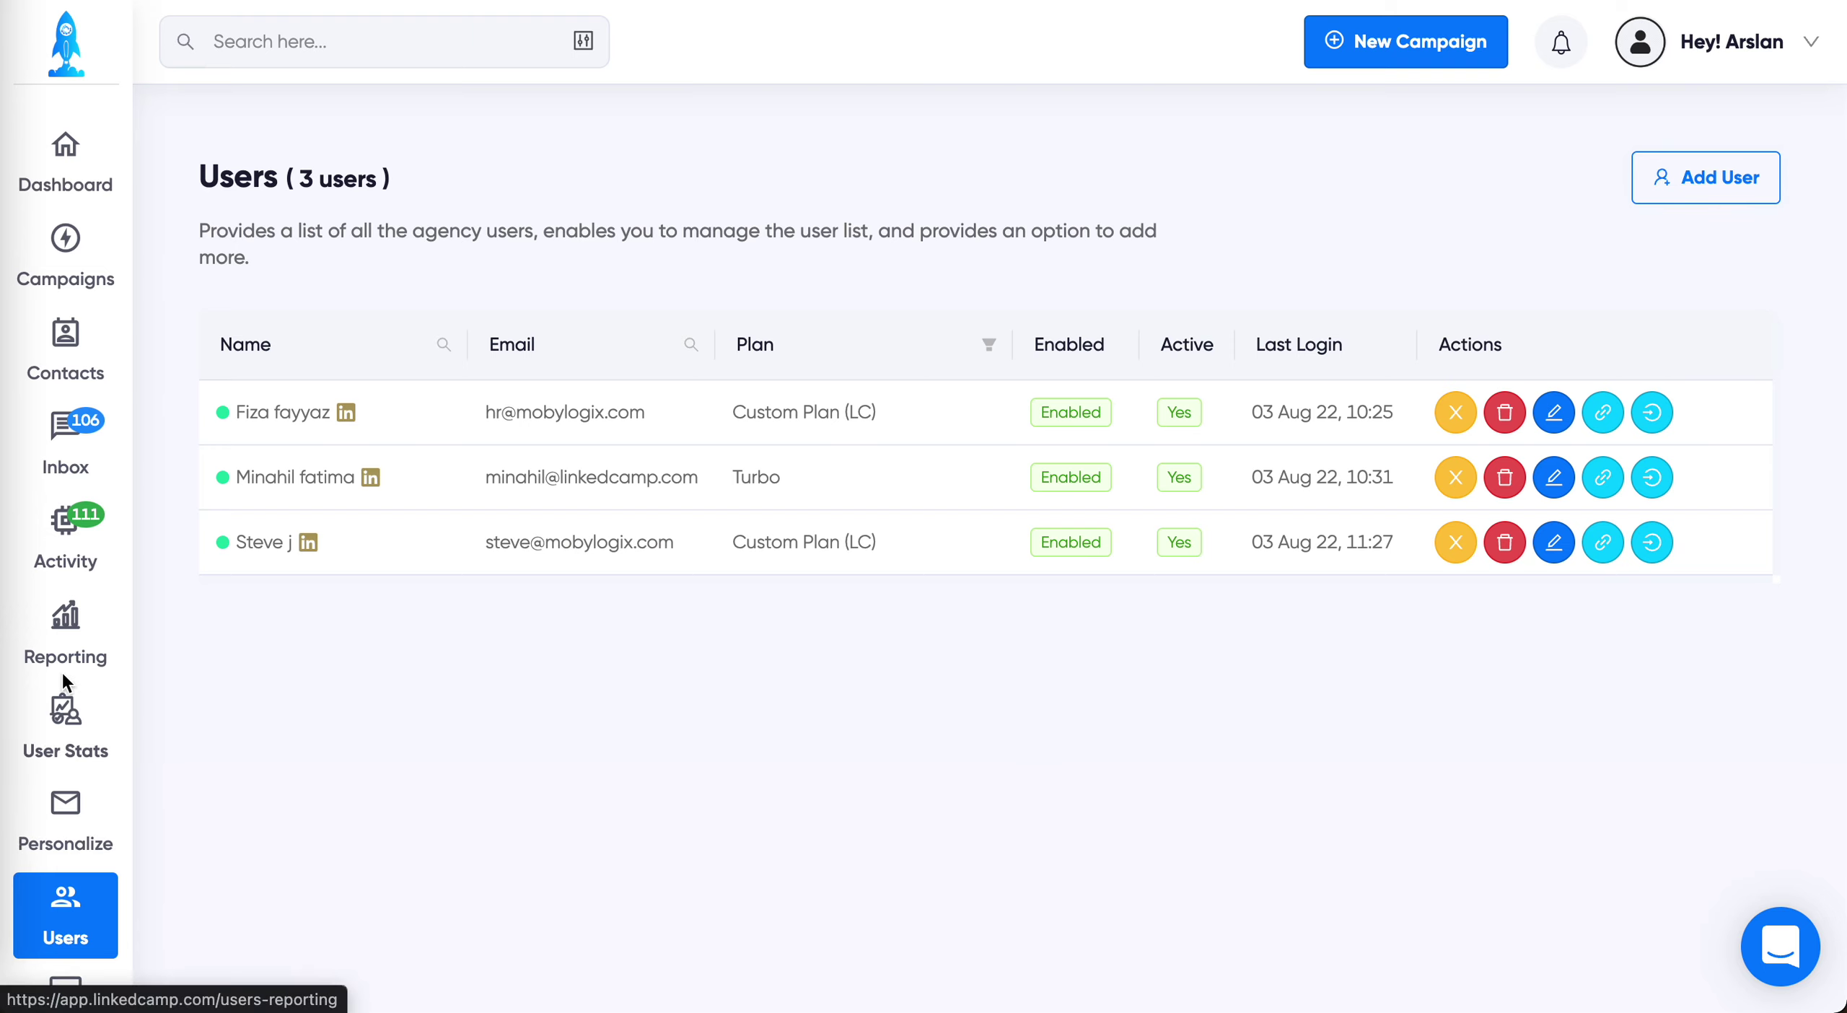
Open the User Stats reporting, view the campaign results of the first listed user, and close them
{"action": "left_click", "coordinate": [65, 727]}
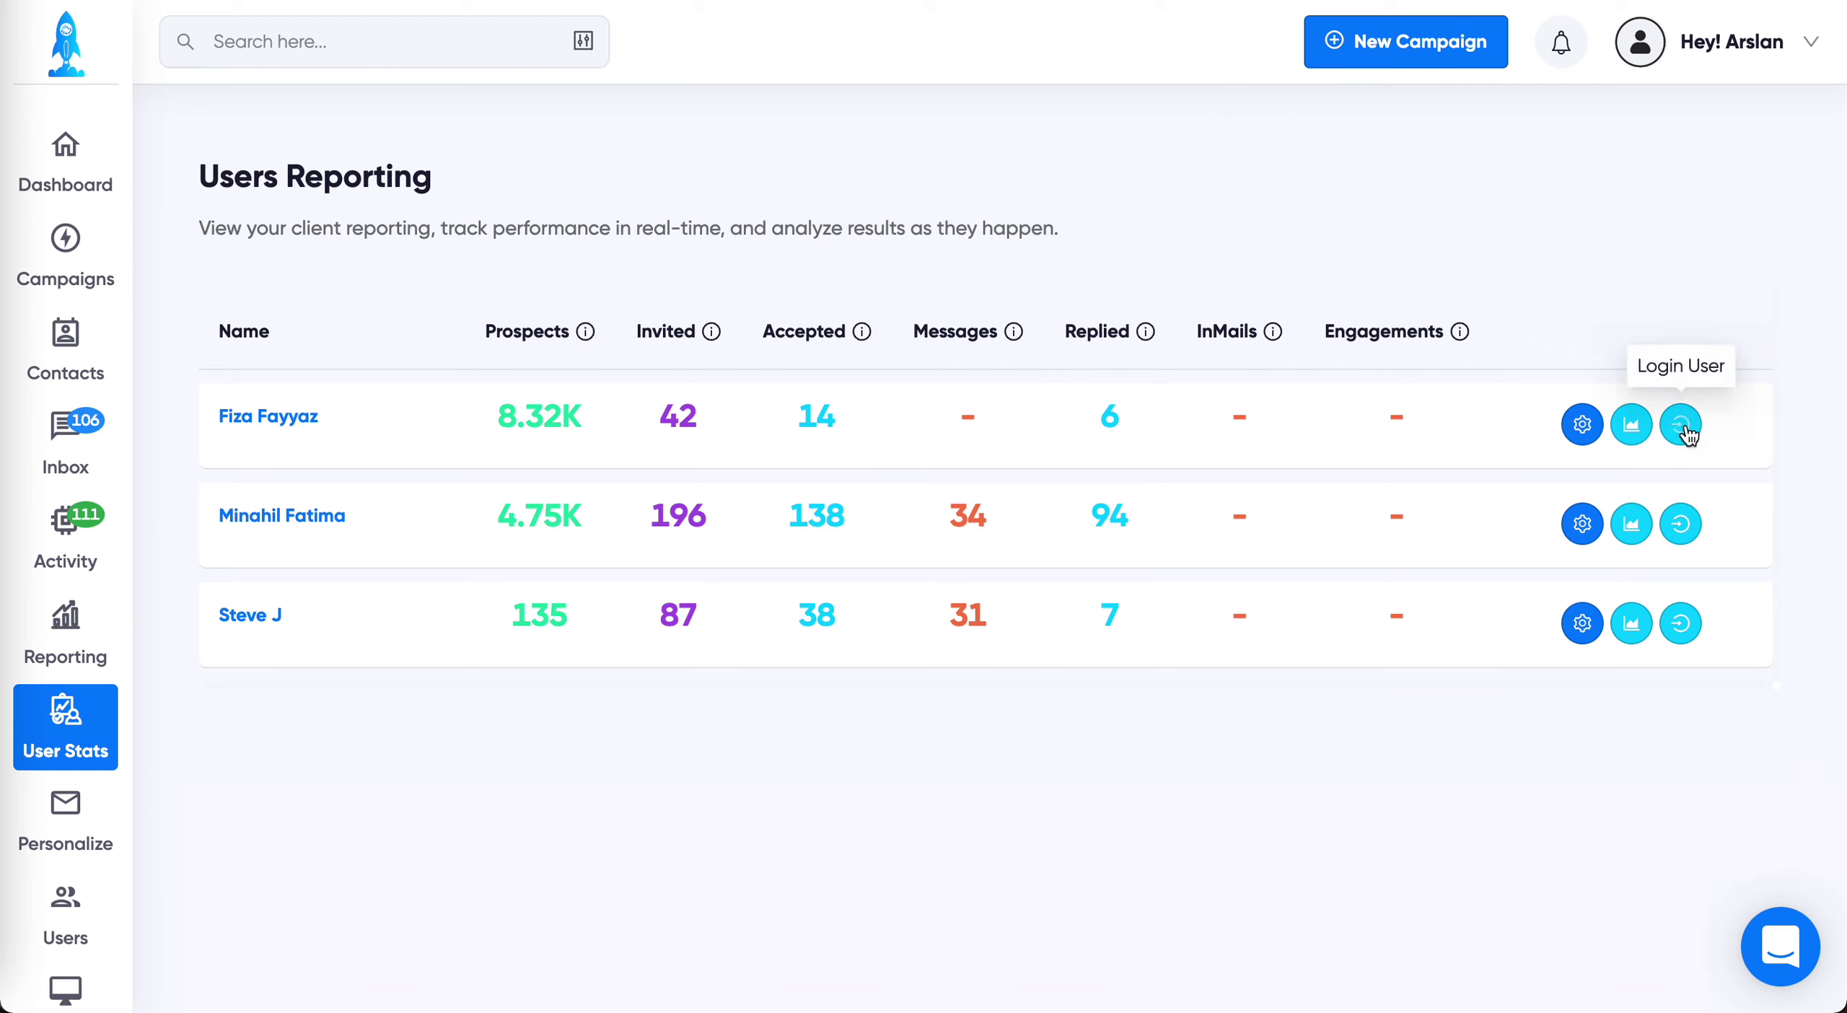
{"action": "left_click", "coordinate": [1631, 426]}
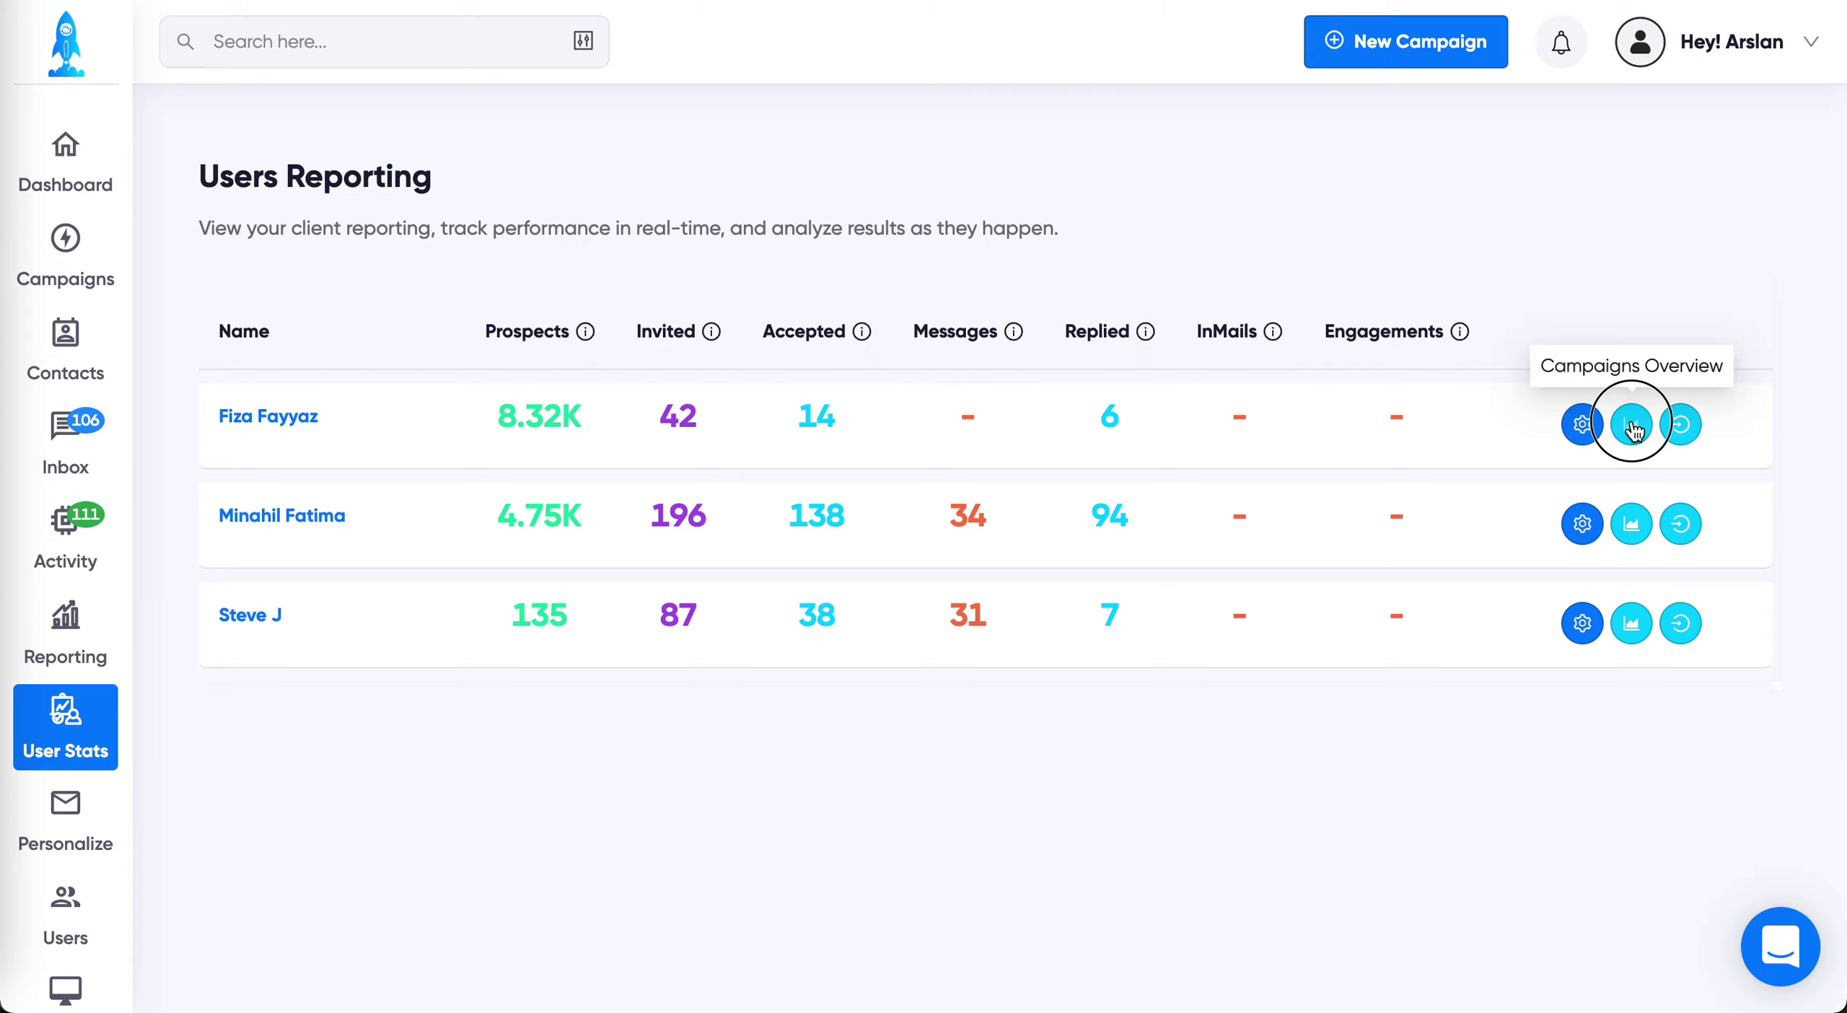
{"action": "left_click", "coordinate": [380, 171]}
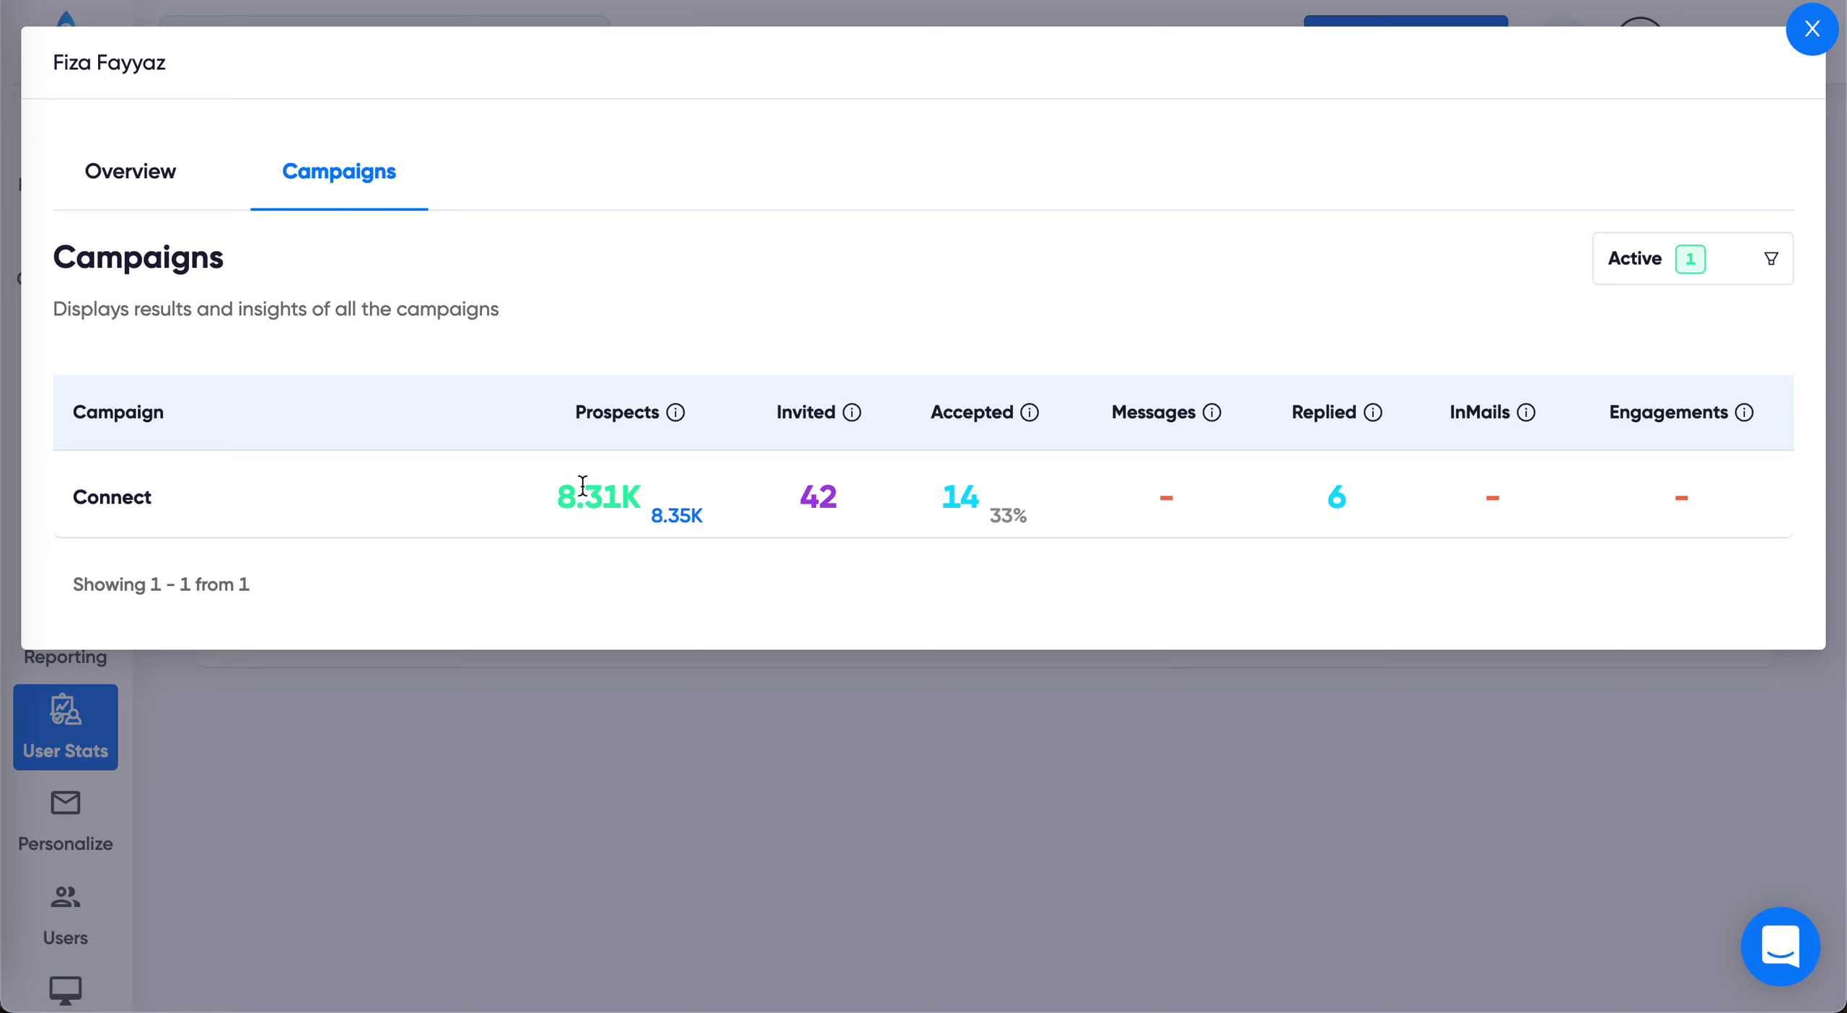
{"action": "left_click", "coordinate": [1813, 36]}
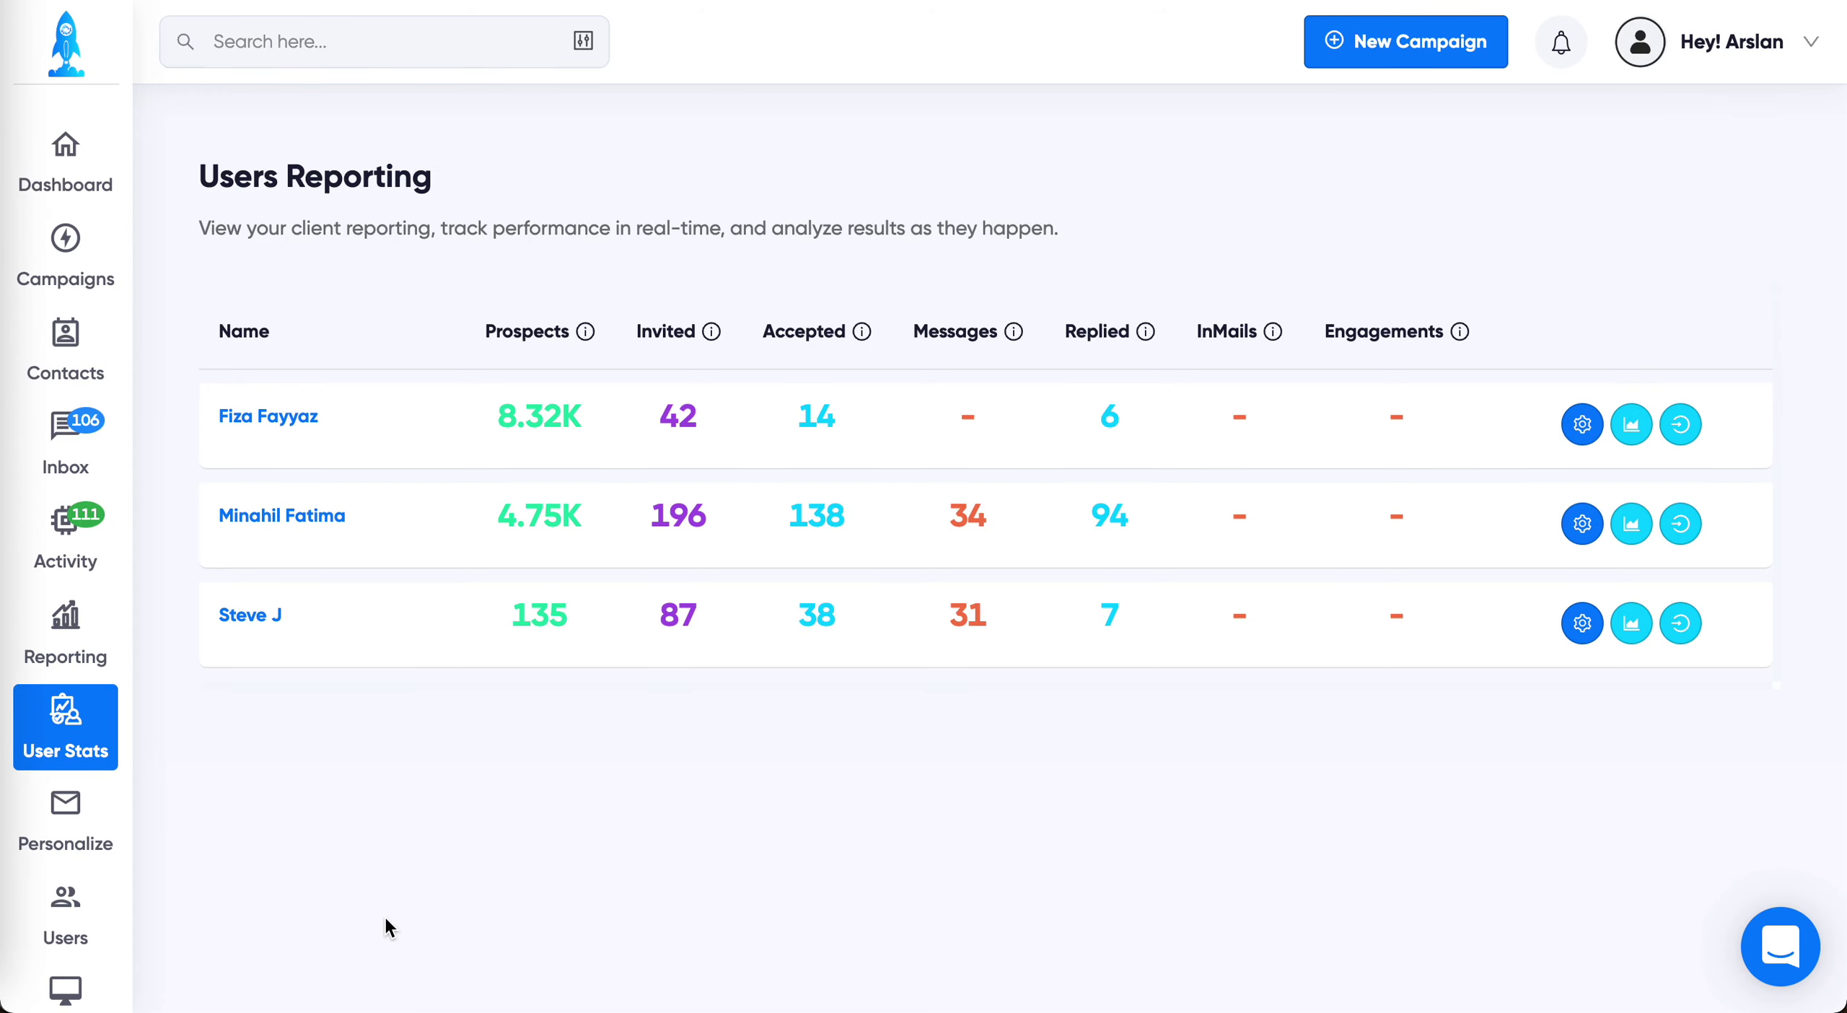
Return to the Users list, view the first user's permissions, and close them without updating
{"action": "scroll", "coordinate": [72, 693], "scroll_direction": "down", "scroll_amount": 3}
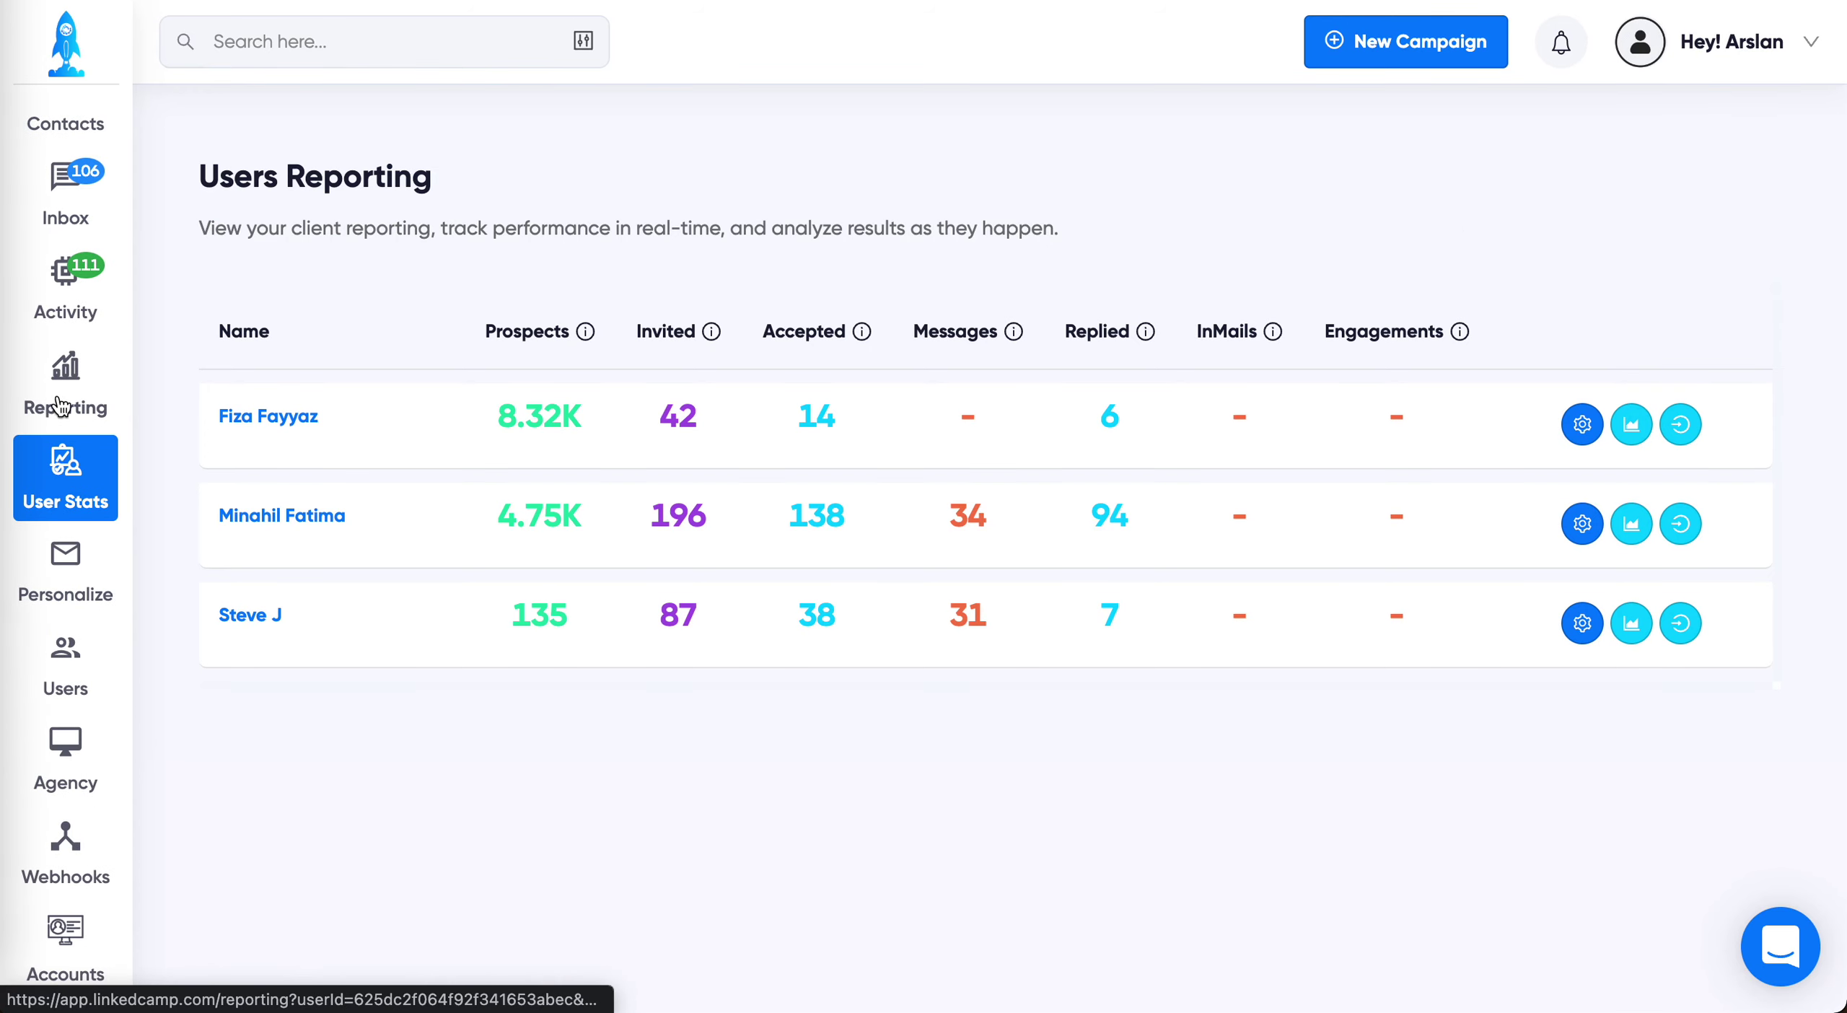
{"action": "left_click", "coordinate": [72, 678]}
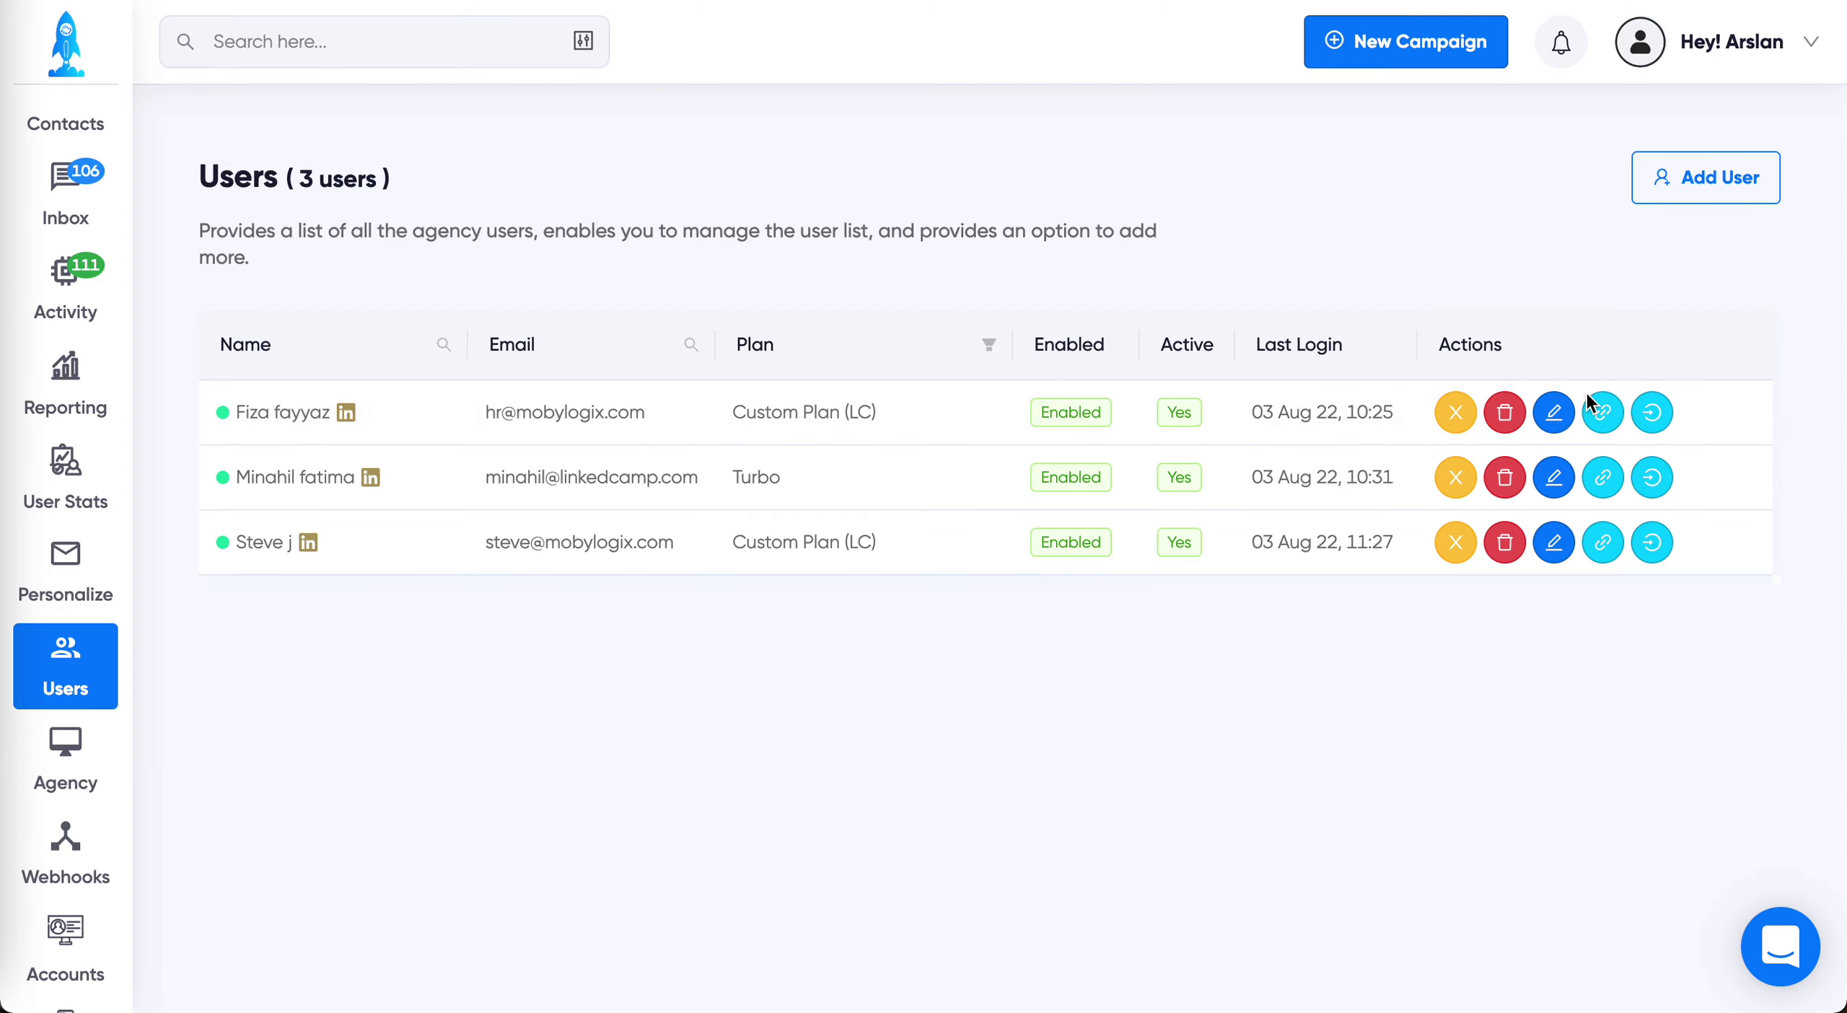
{"action": "left_click", "coordinate": [1553, 412]}
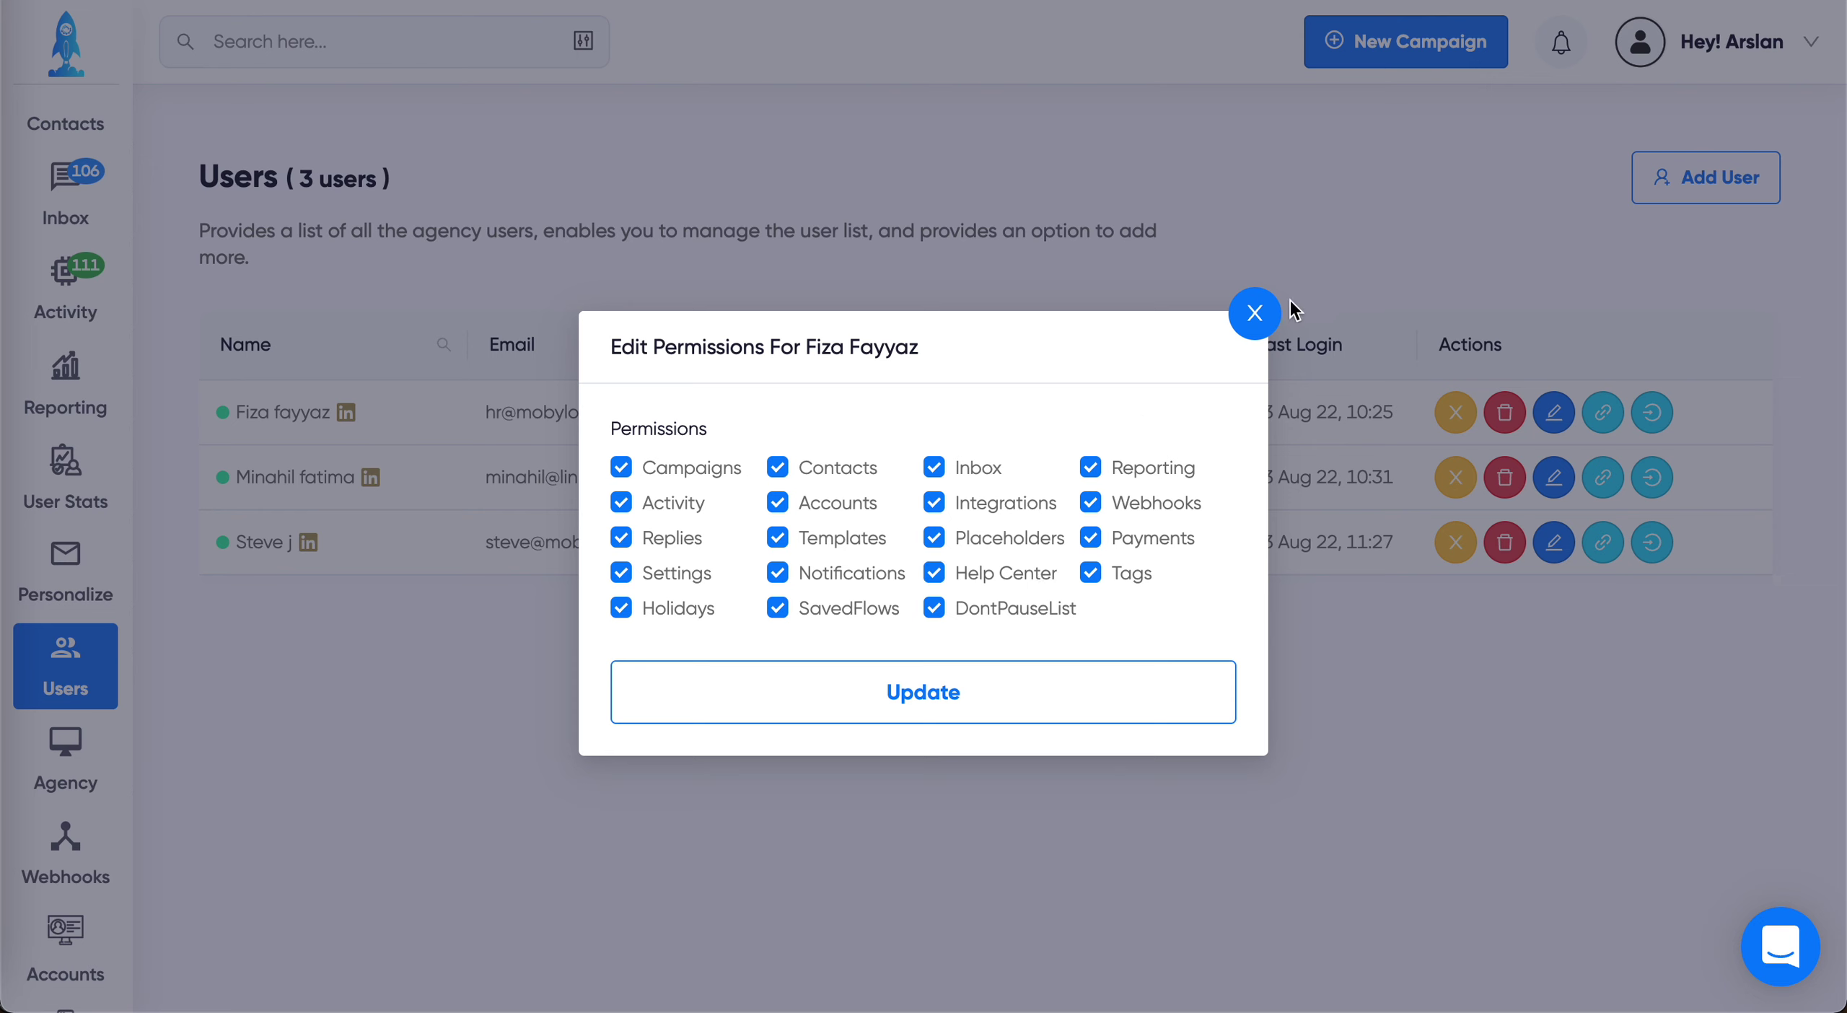
{"action": "left_click", "coordinate": [1253, 326]}
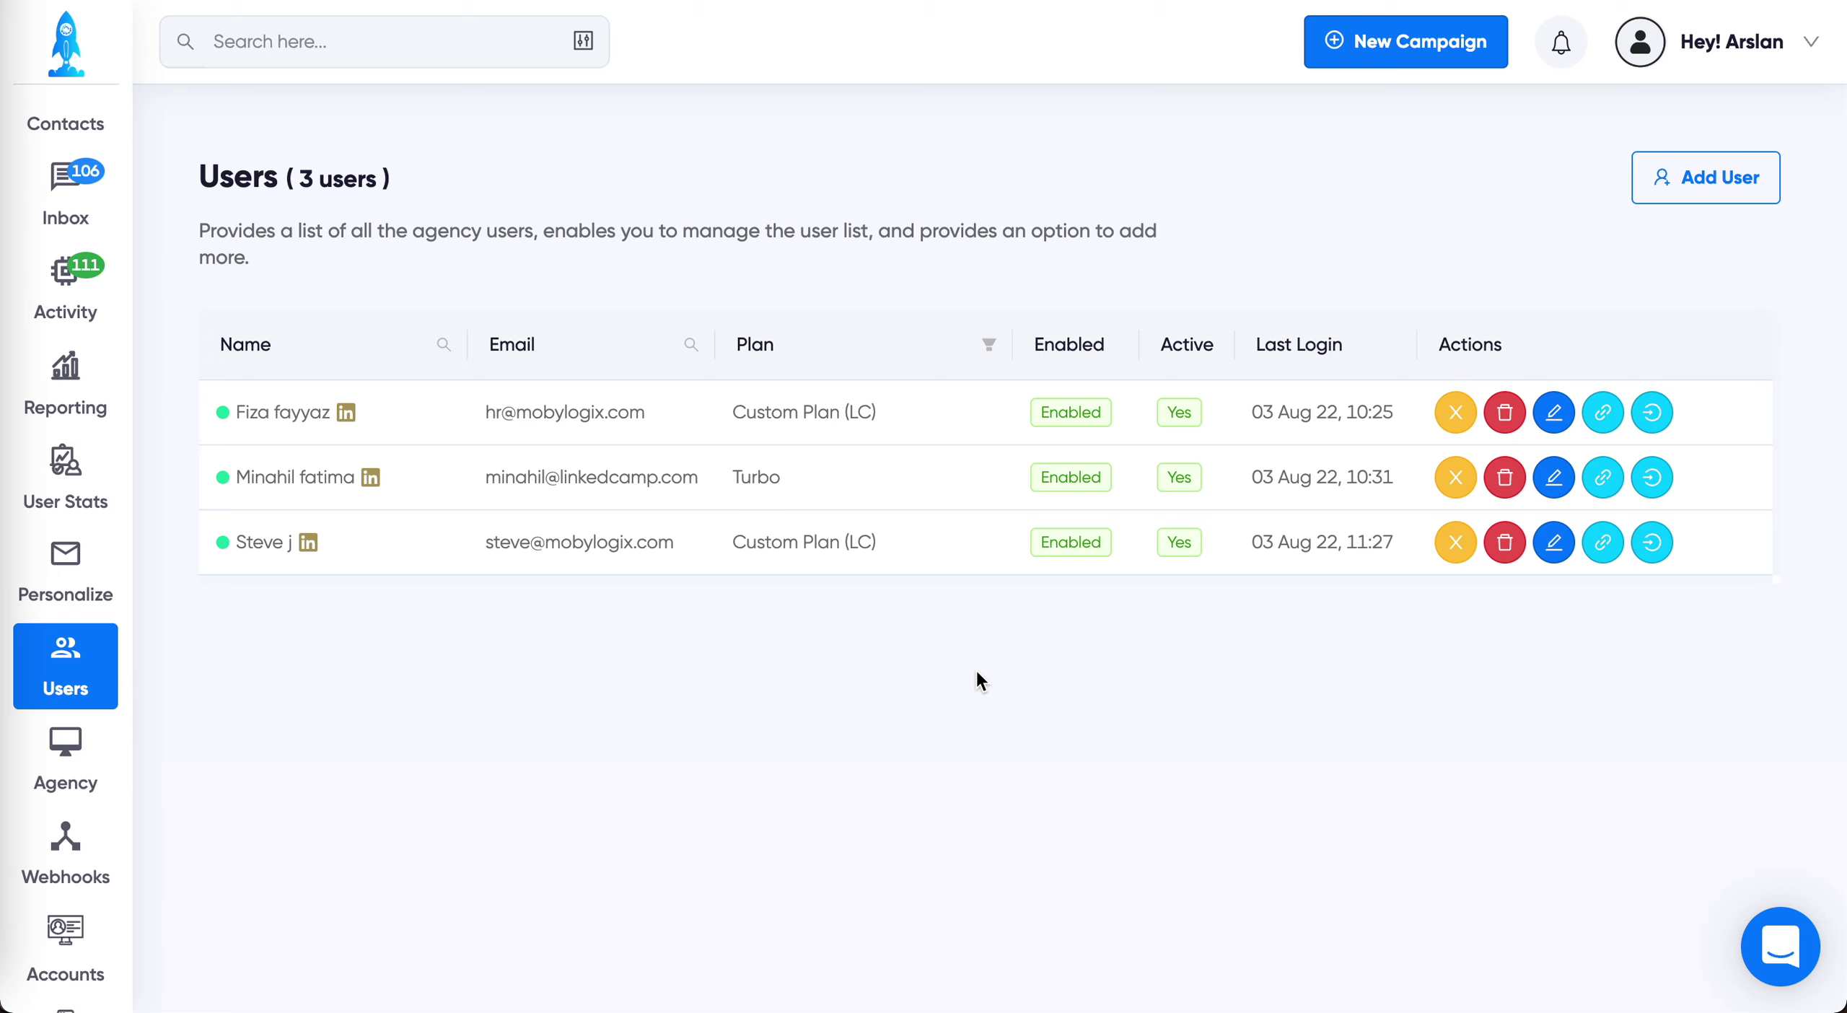
{"action": "scroll", "coordinate": [92, 392], "scroll_direction": "up", "scroll_amount": 3}
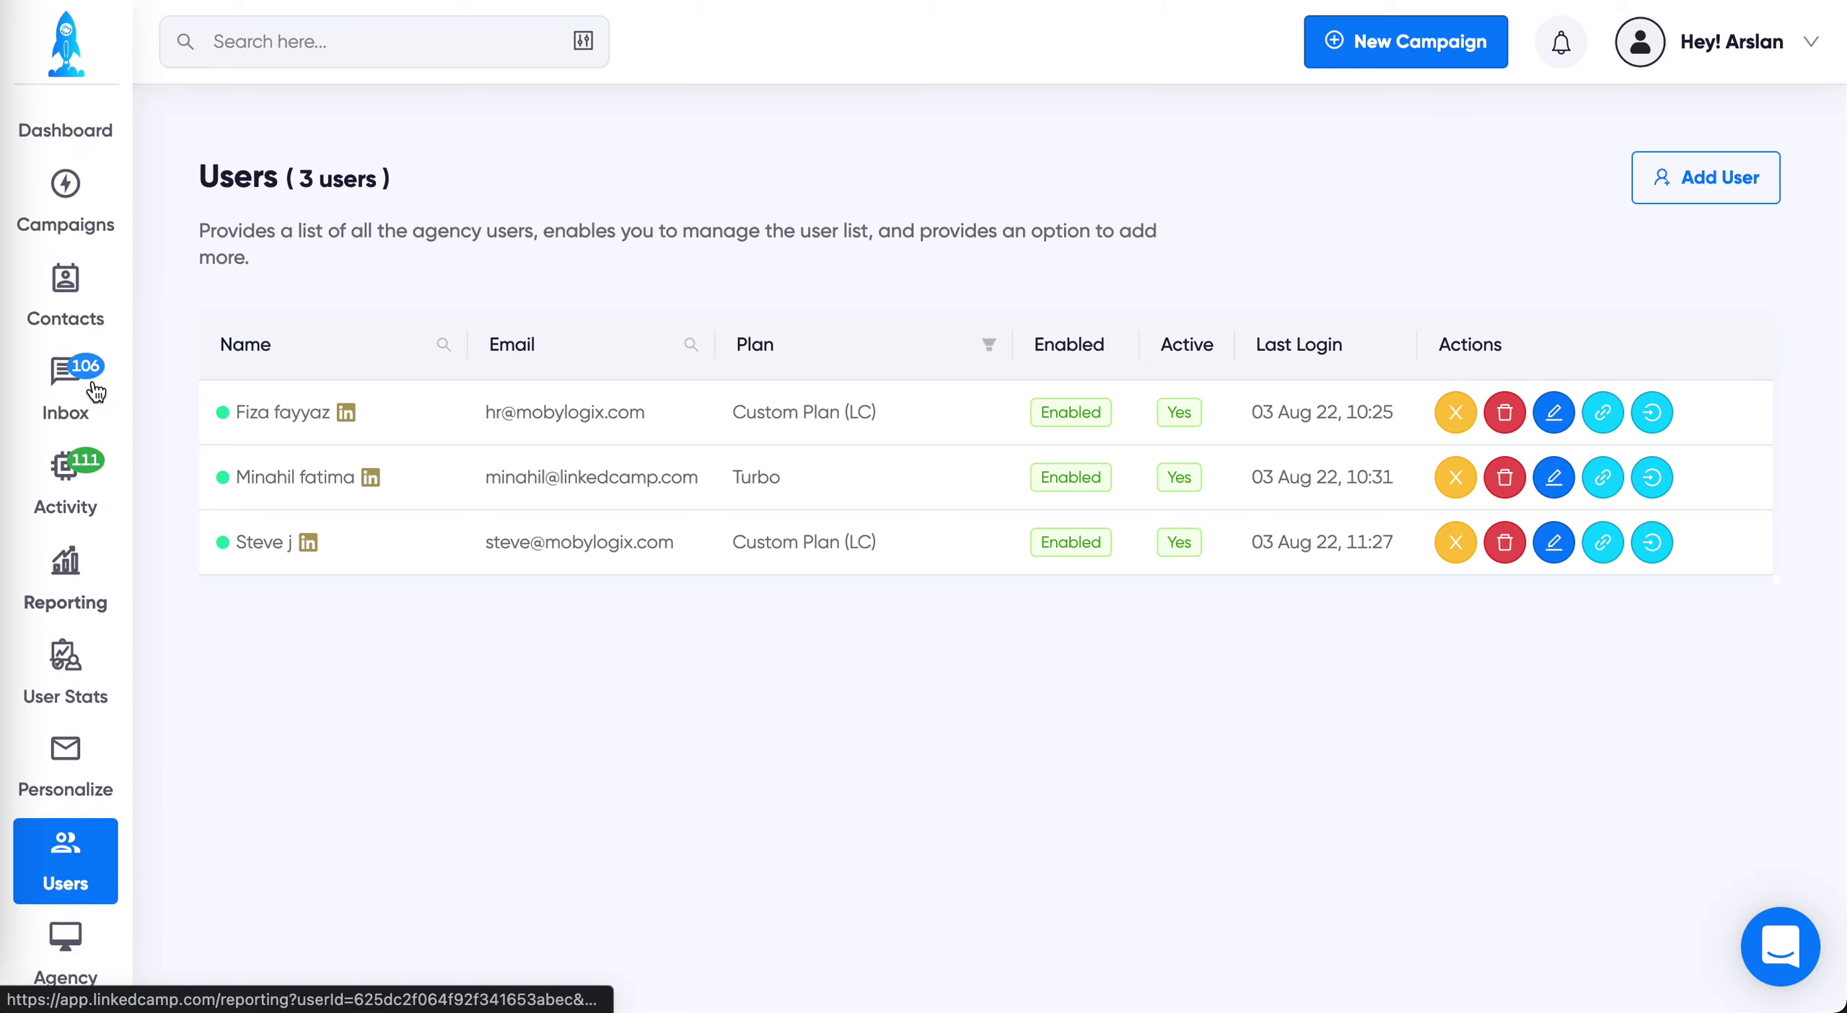